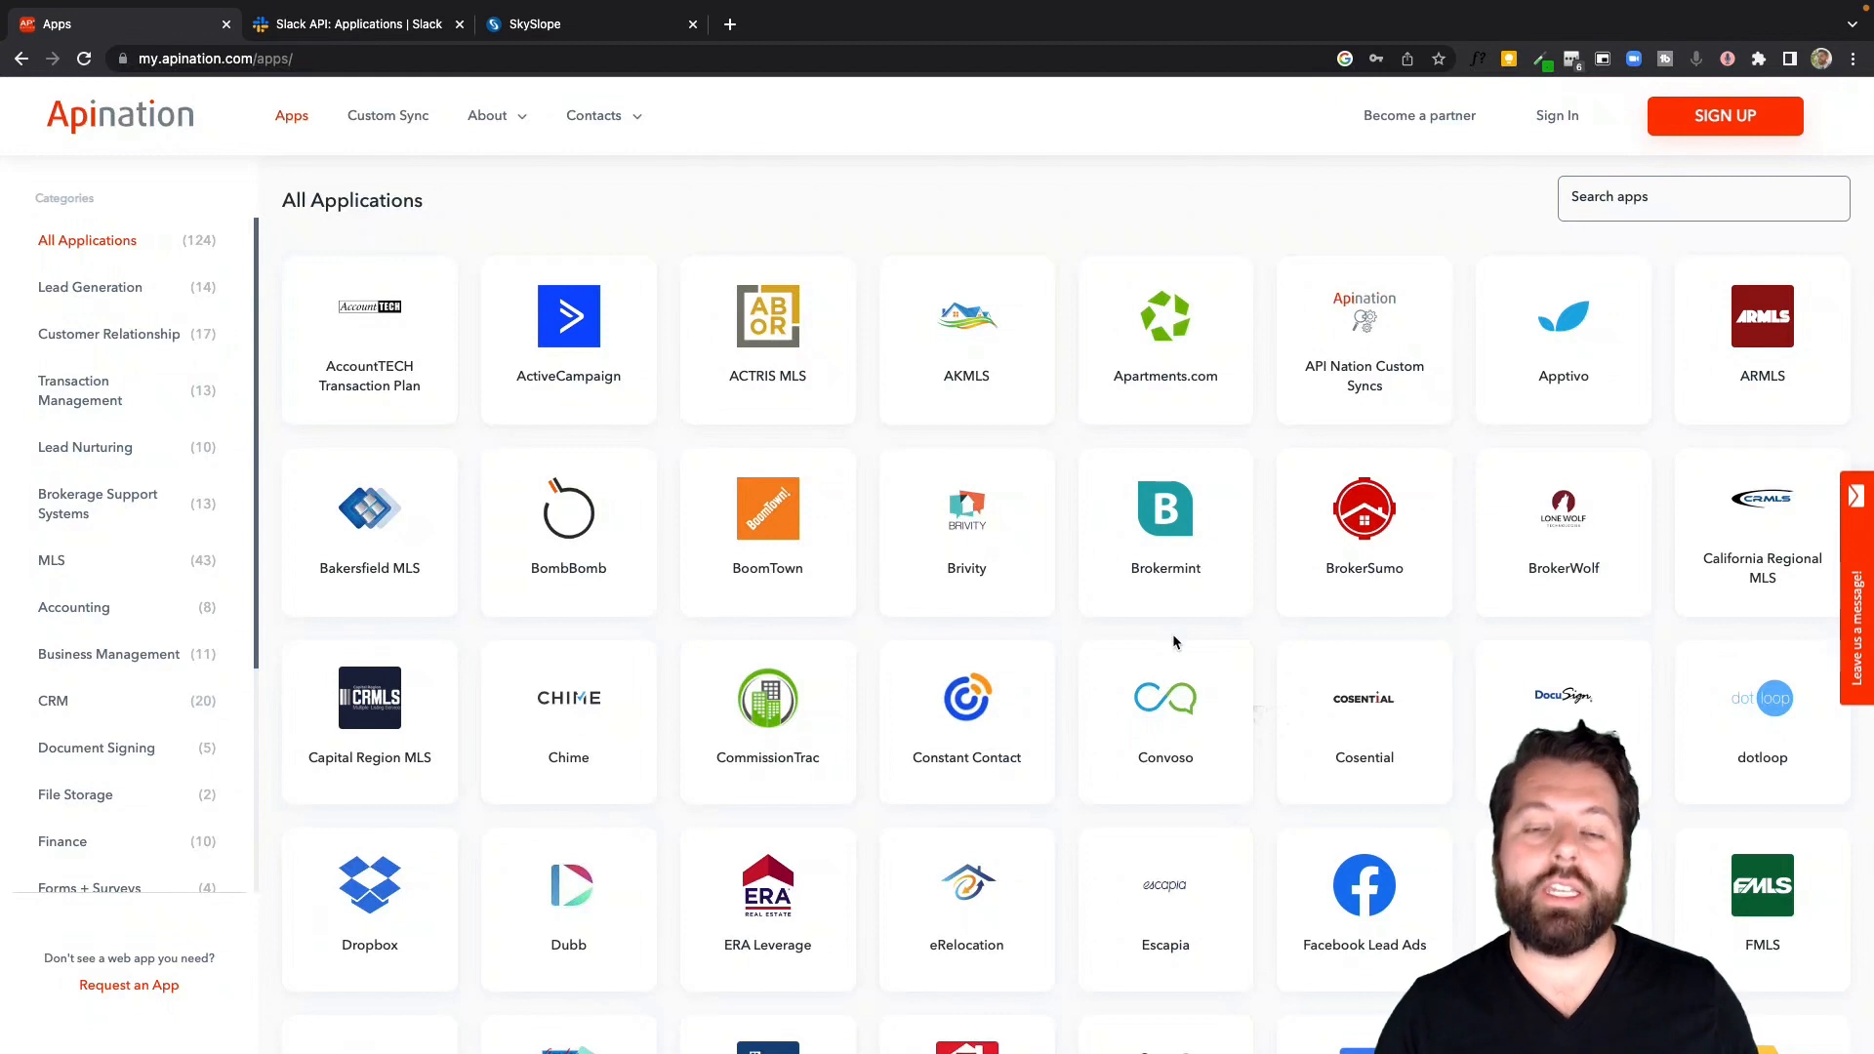
Sign in to Apination using a Google account
{"action": "left_click", "coordinate": [1217, 324]}
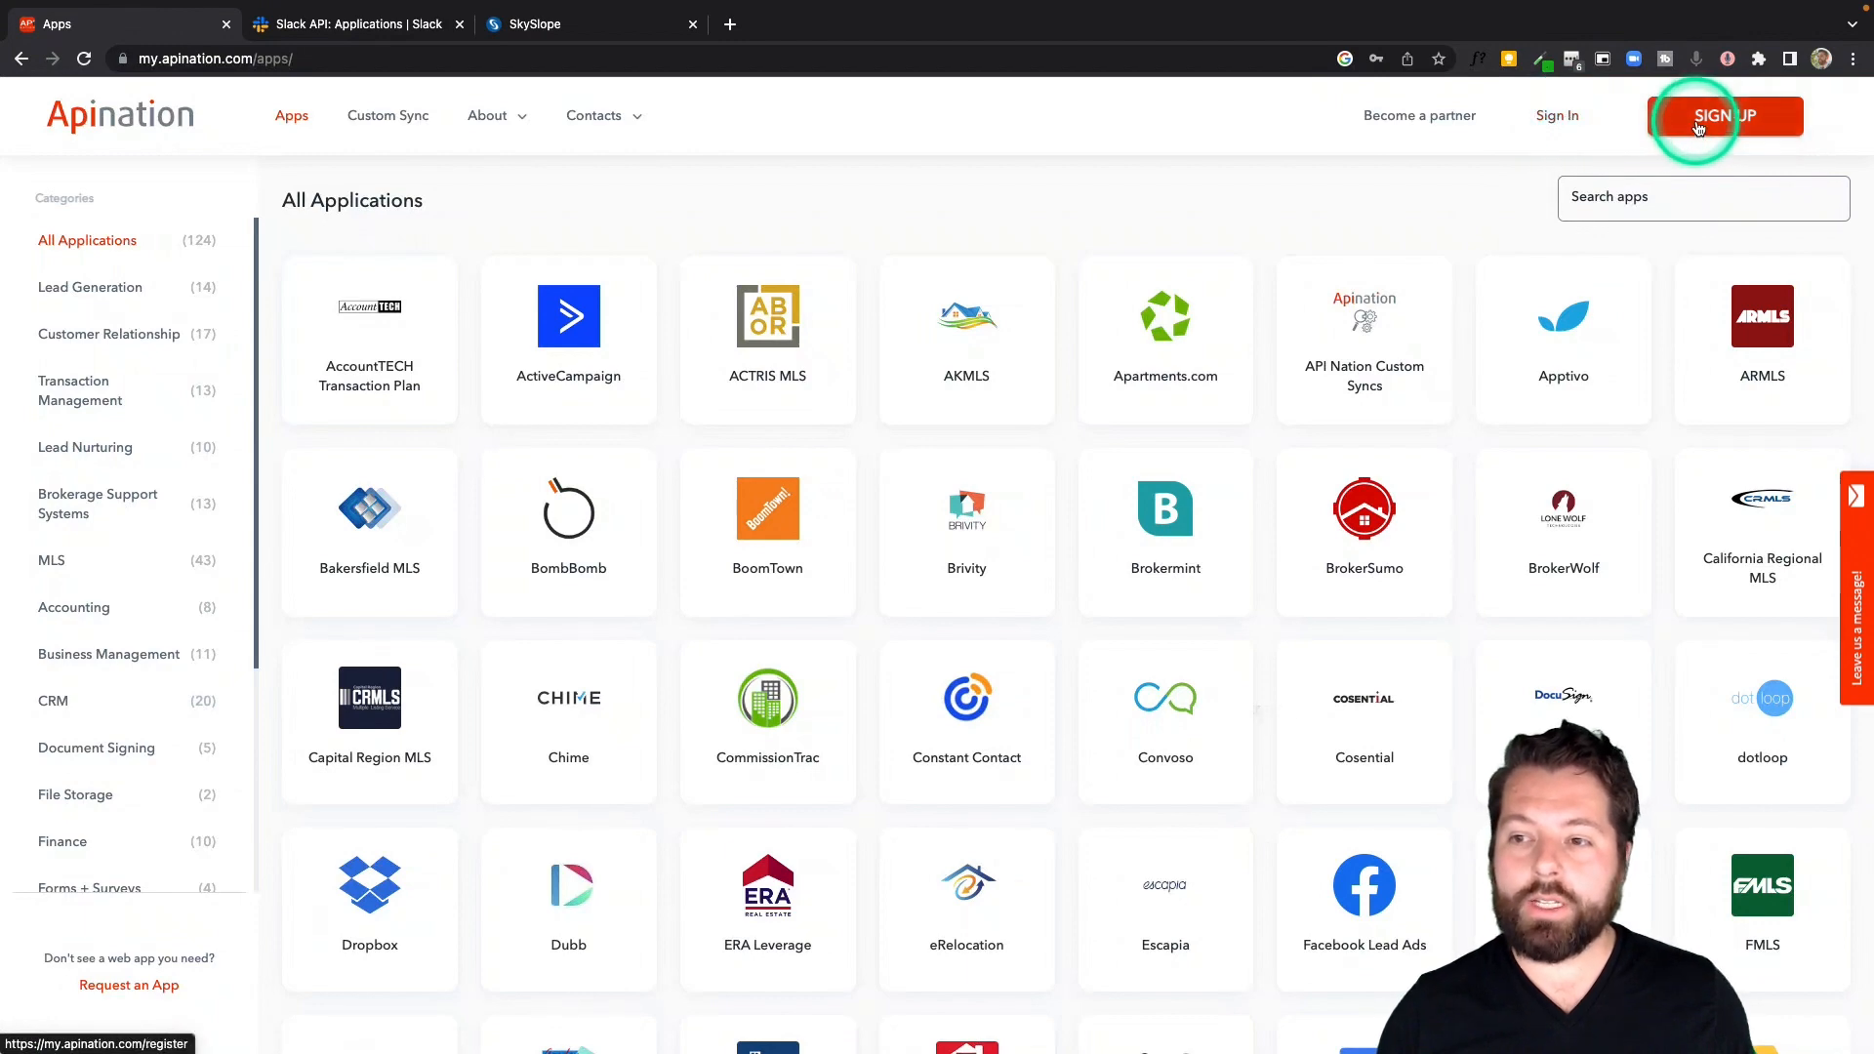
{"action": "left_click", "coordinate": [1557, 119]}
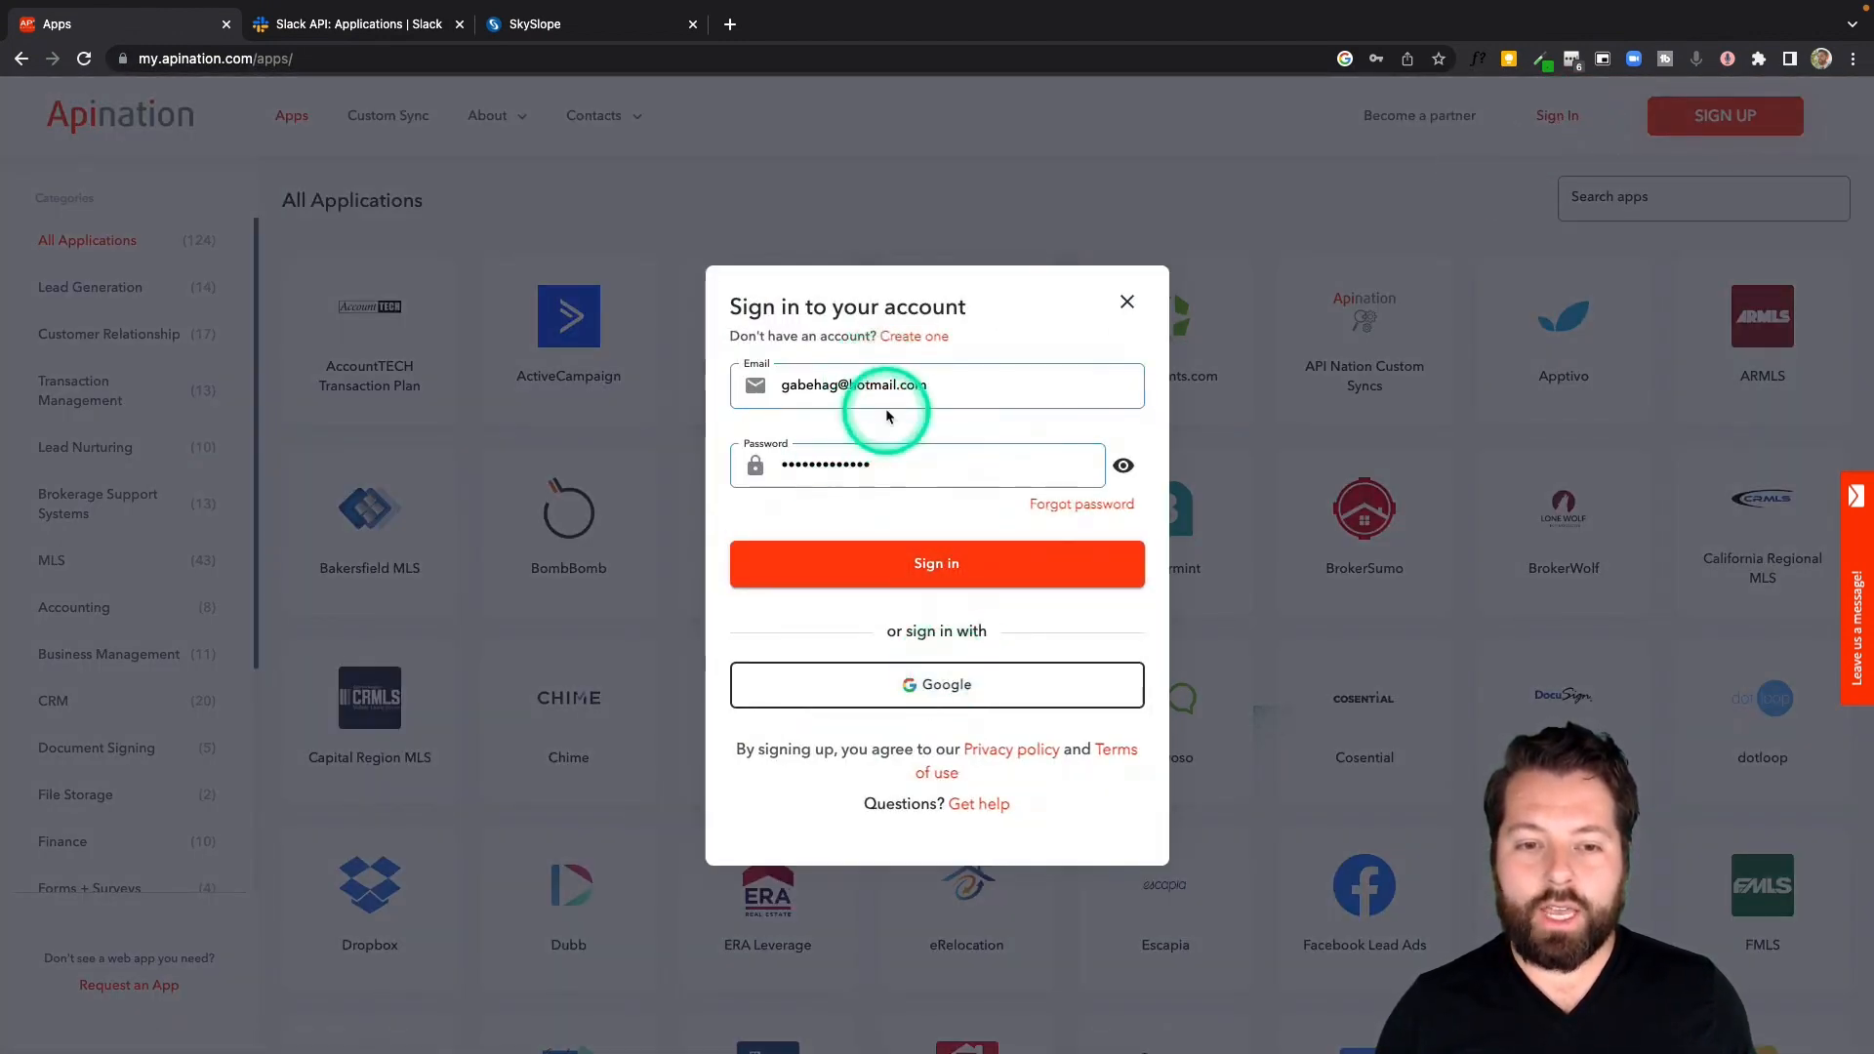
{"action": "left_click", "coordinate": [921, 687]}
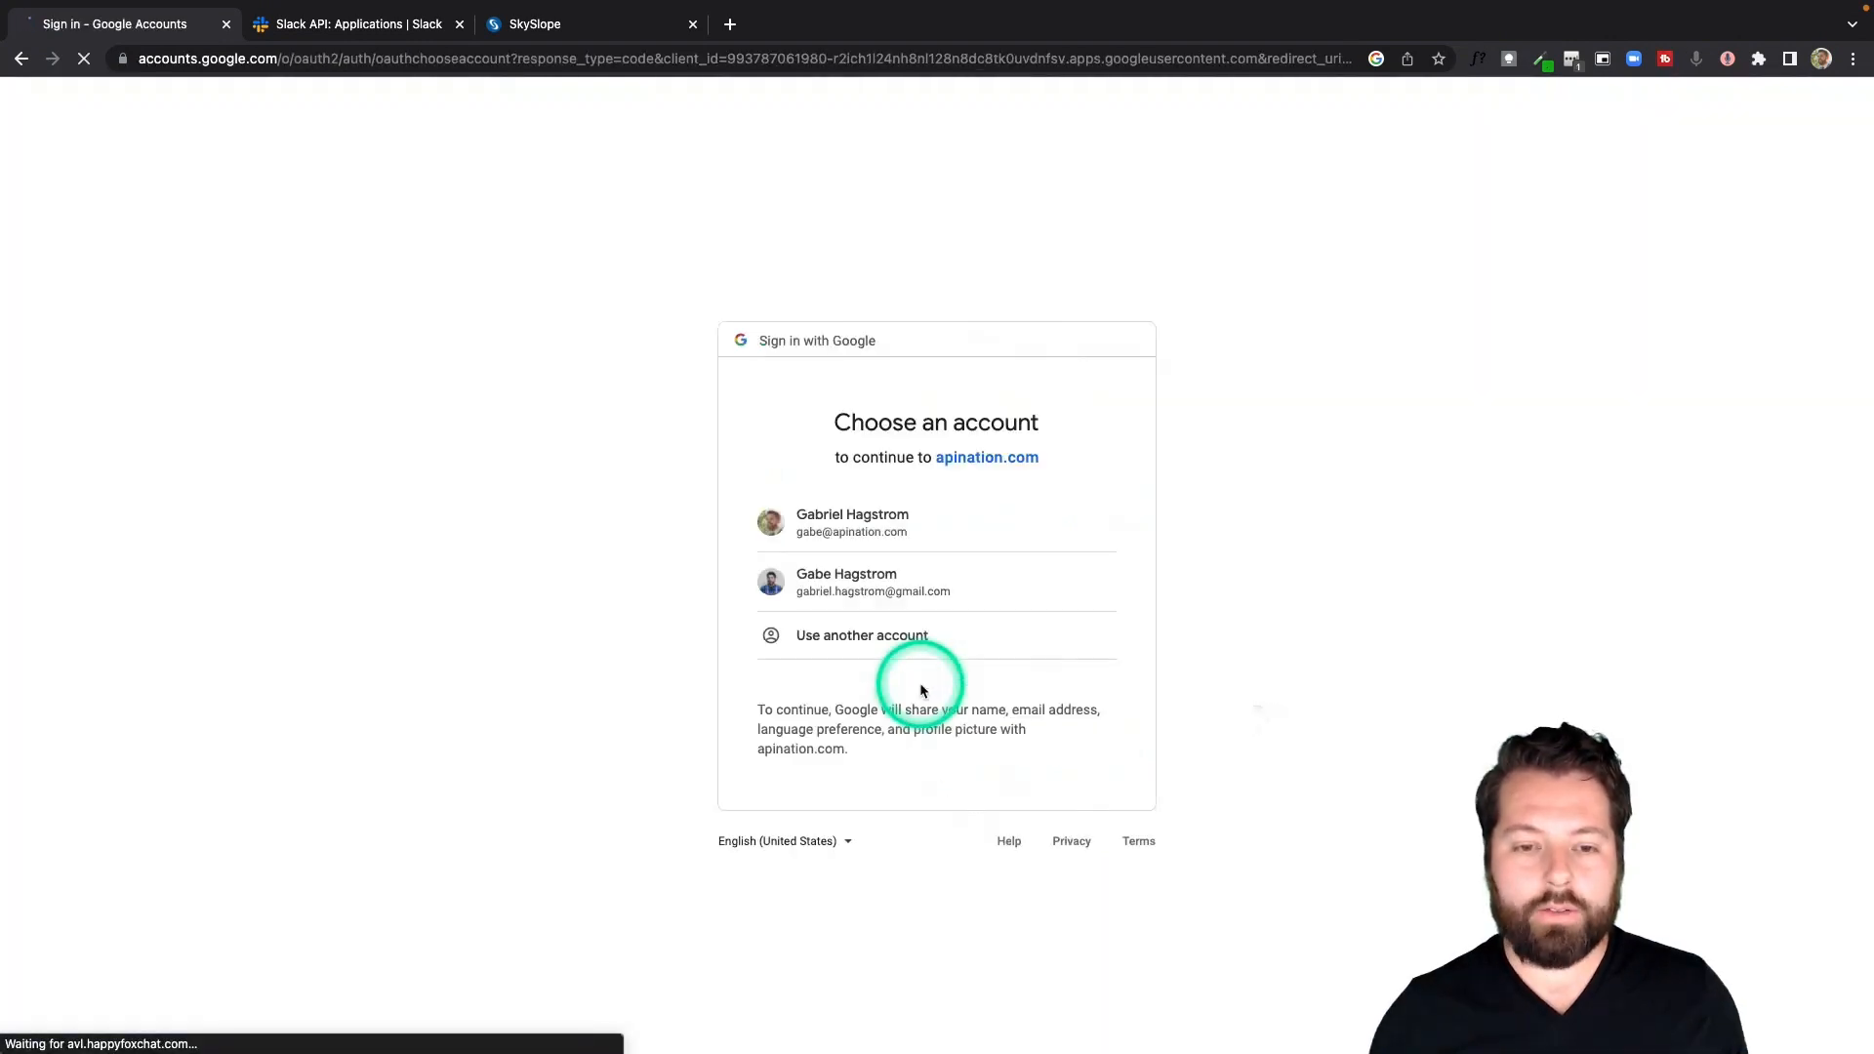
{"action": "left_click", "coordinate": [892, 524]}
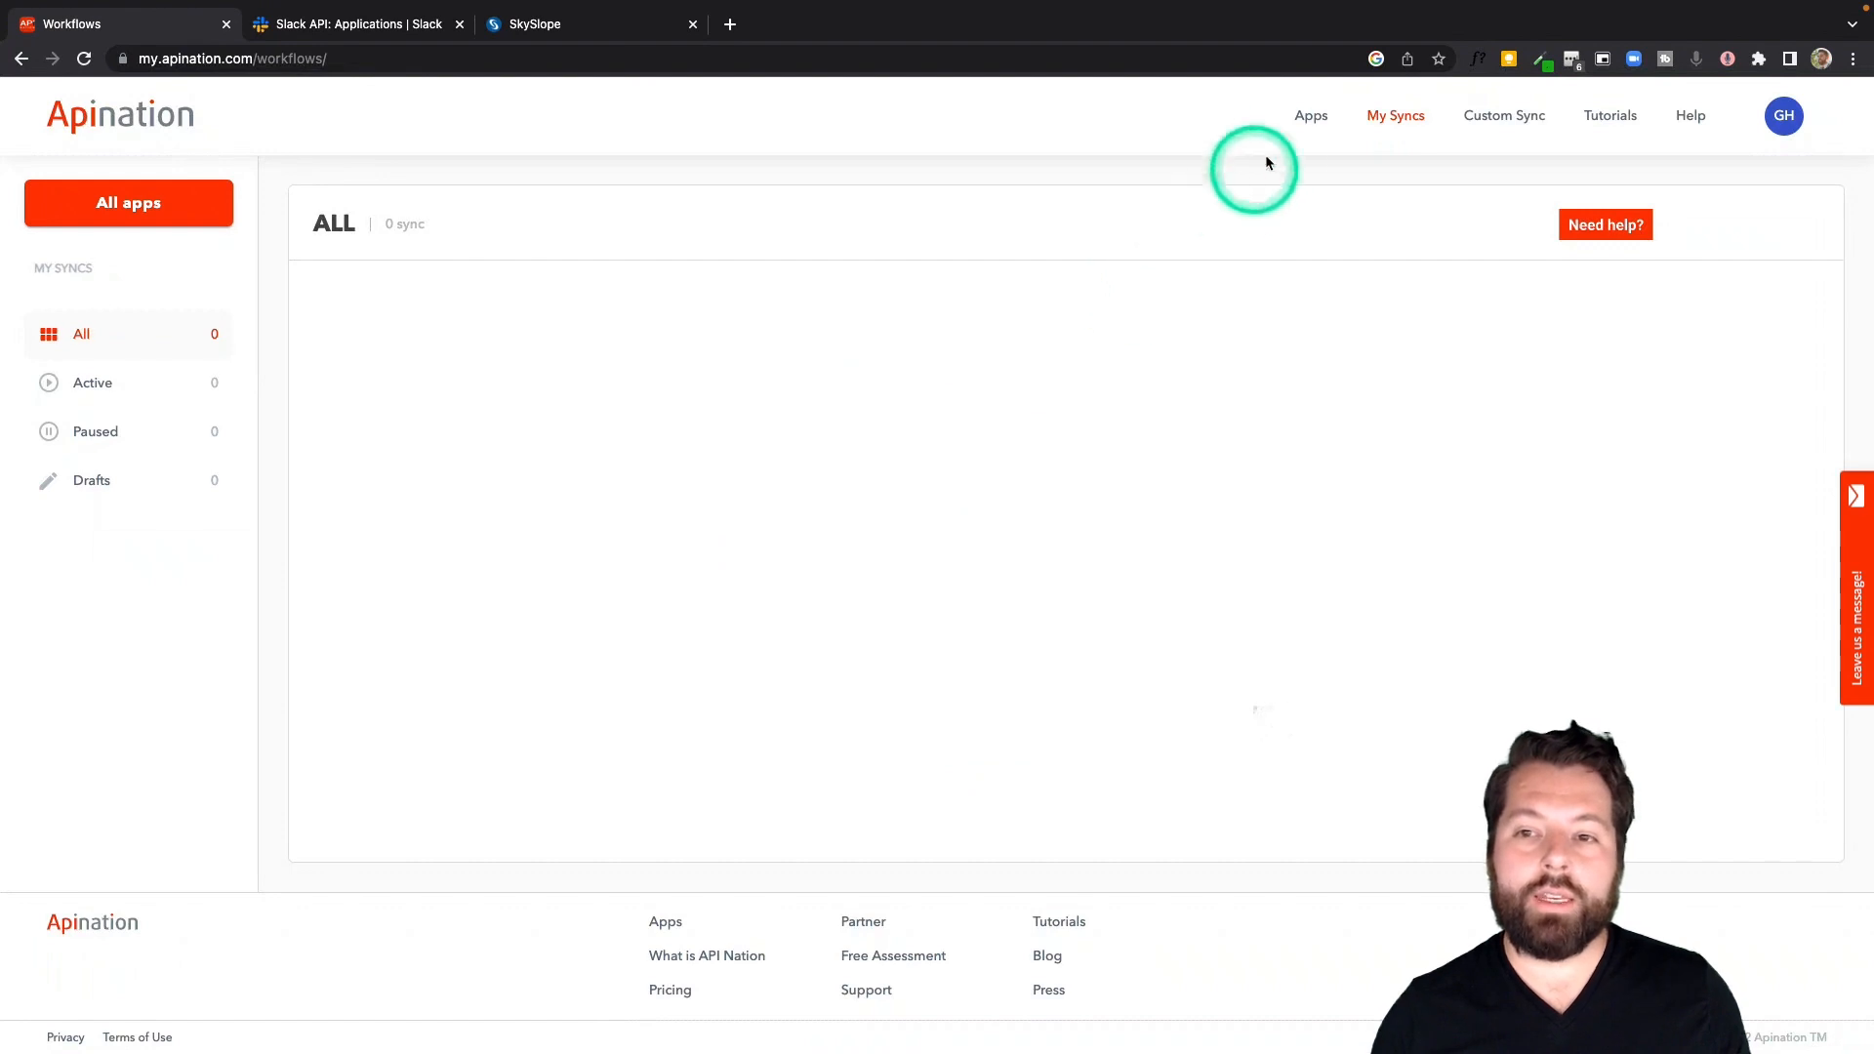
Search the Apination apps for webhooks and open the Webhooks app
{"action": "left_click", "coordinate": [1312, 117]}
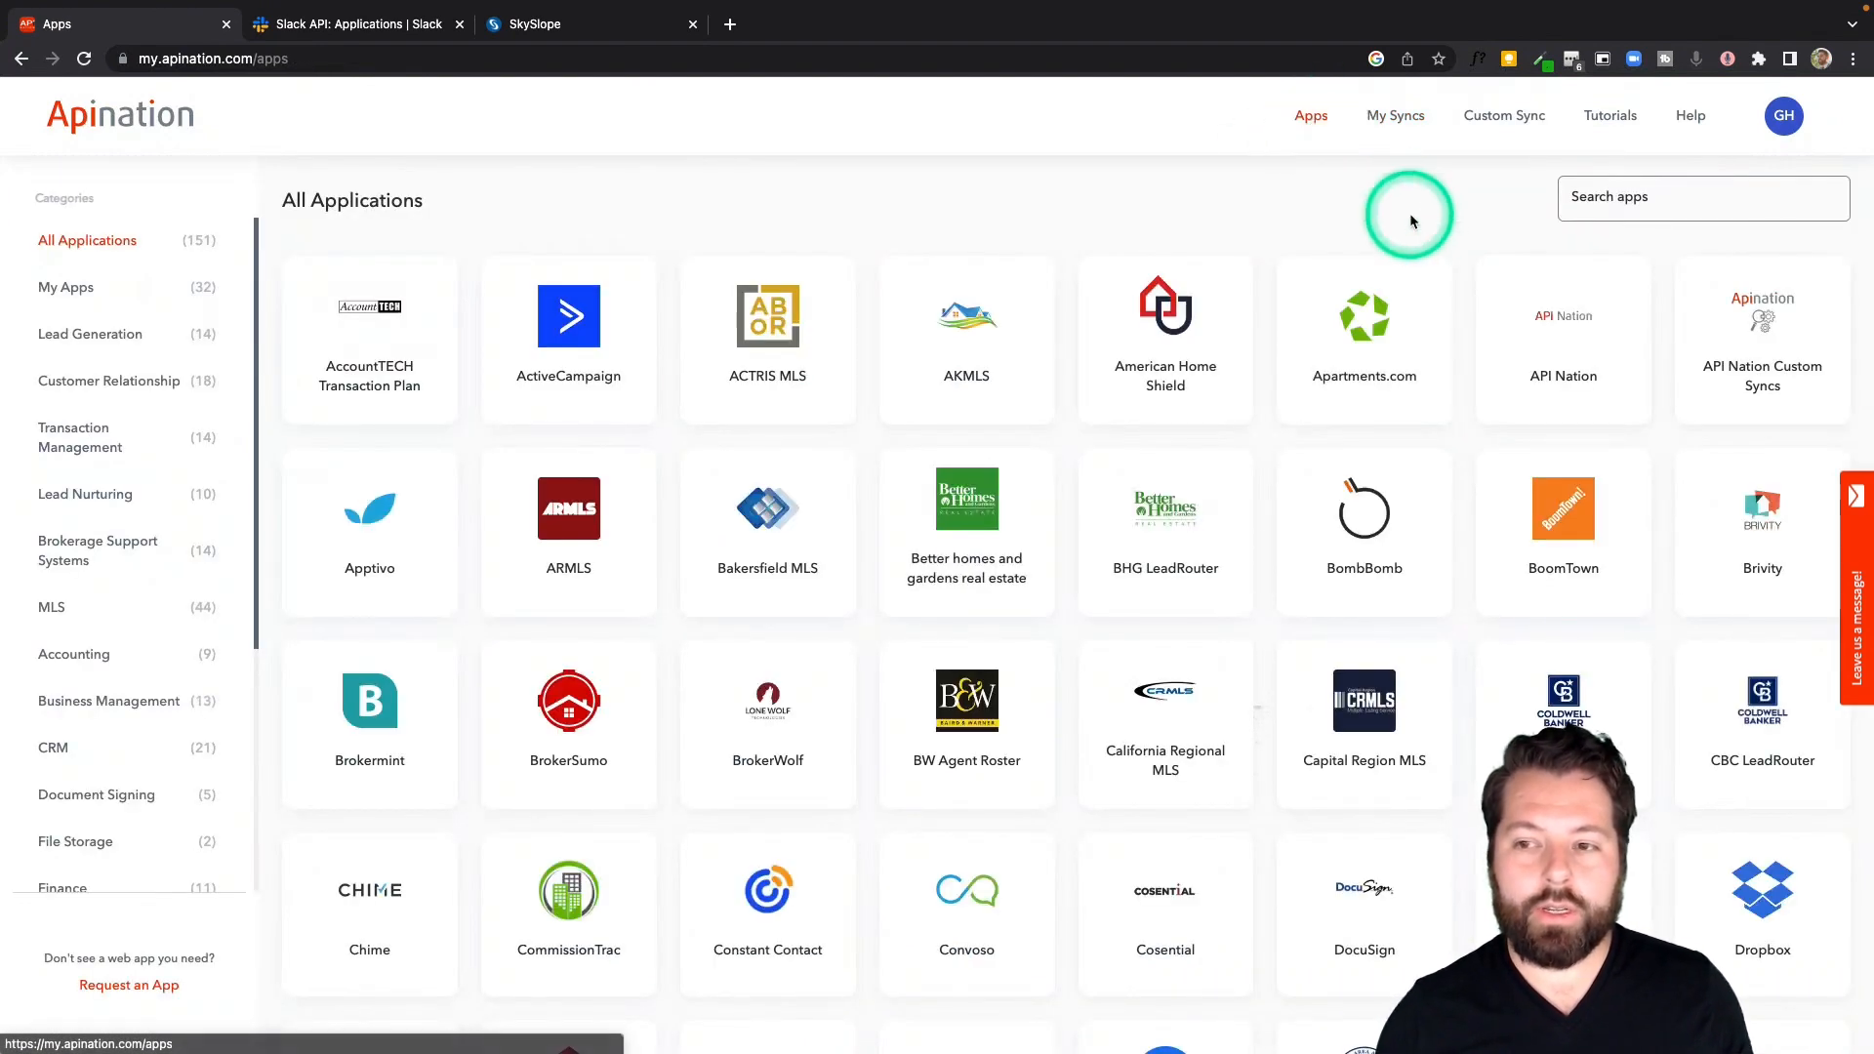
{"action": "left_click", "coordinate": [1650, 202]}
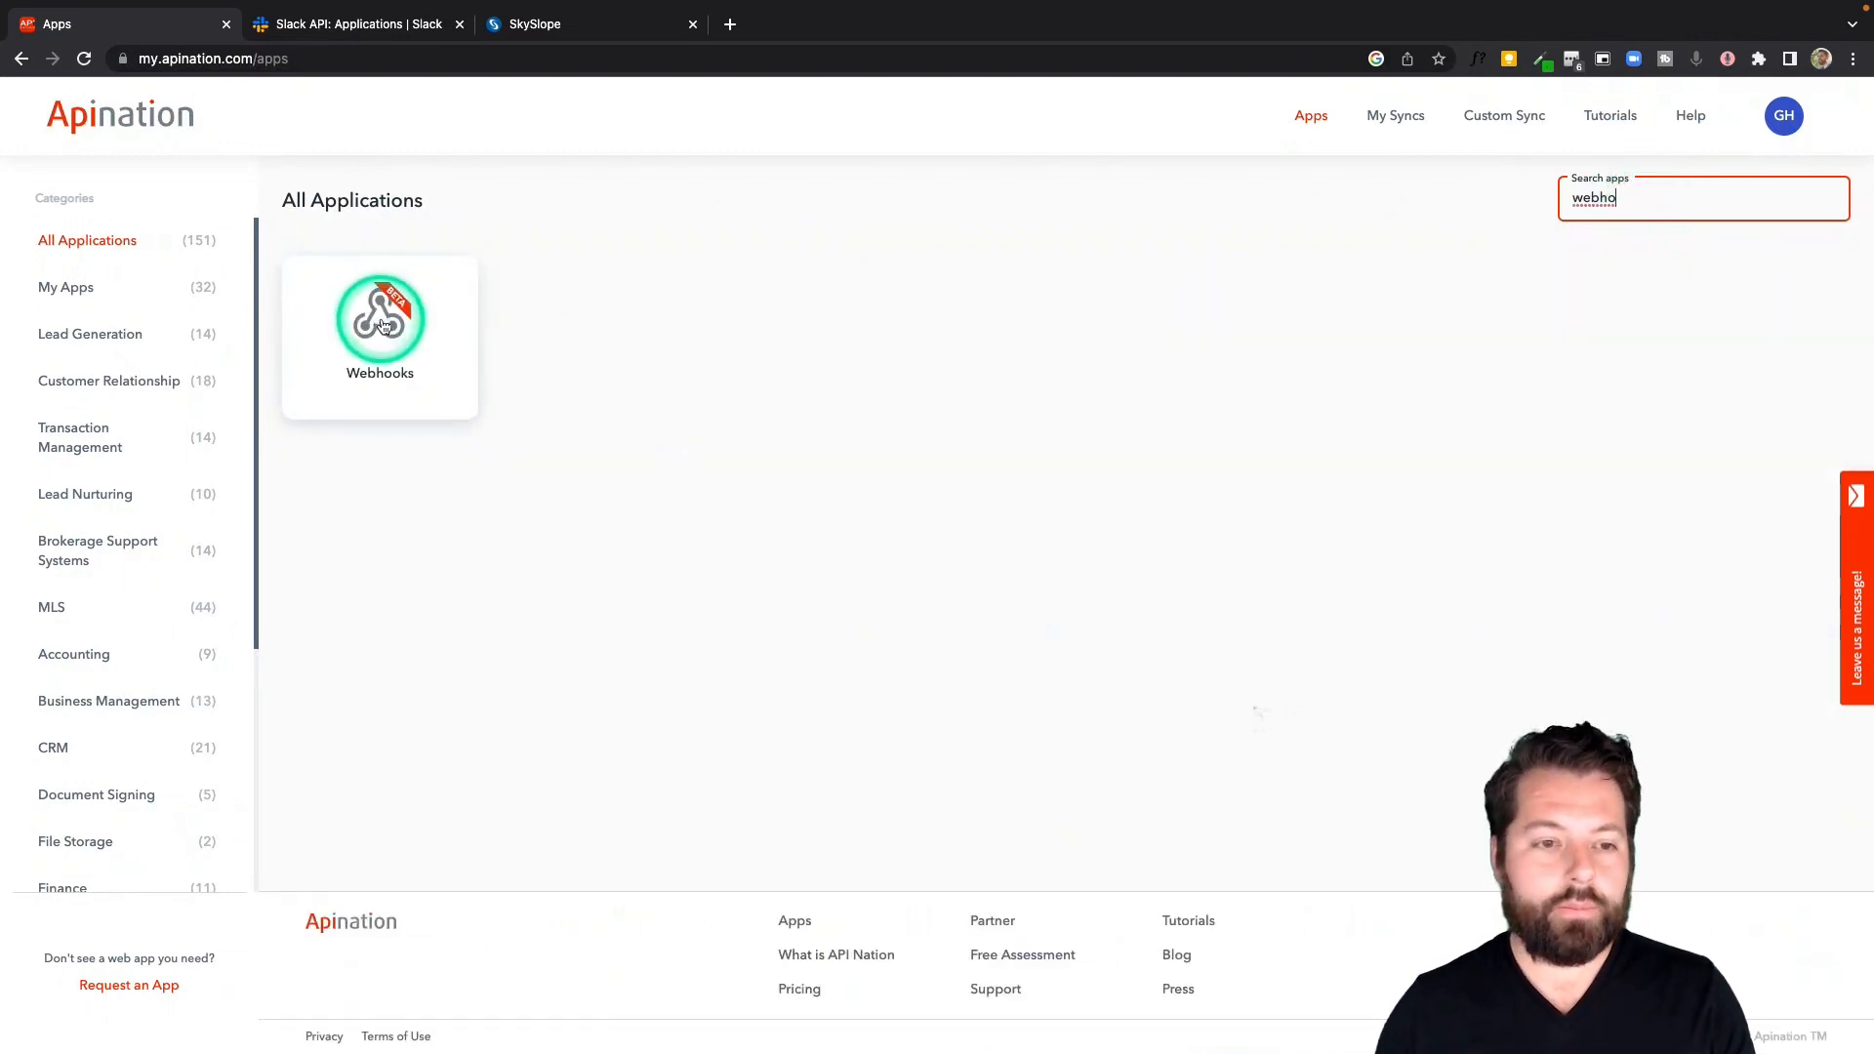
{"action": "left_click", "coordinate": [386, 325]}
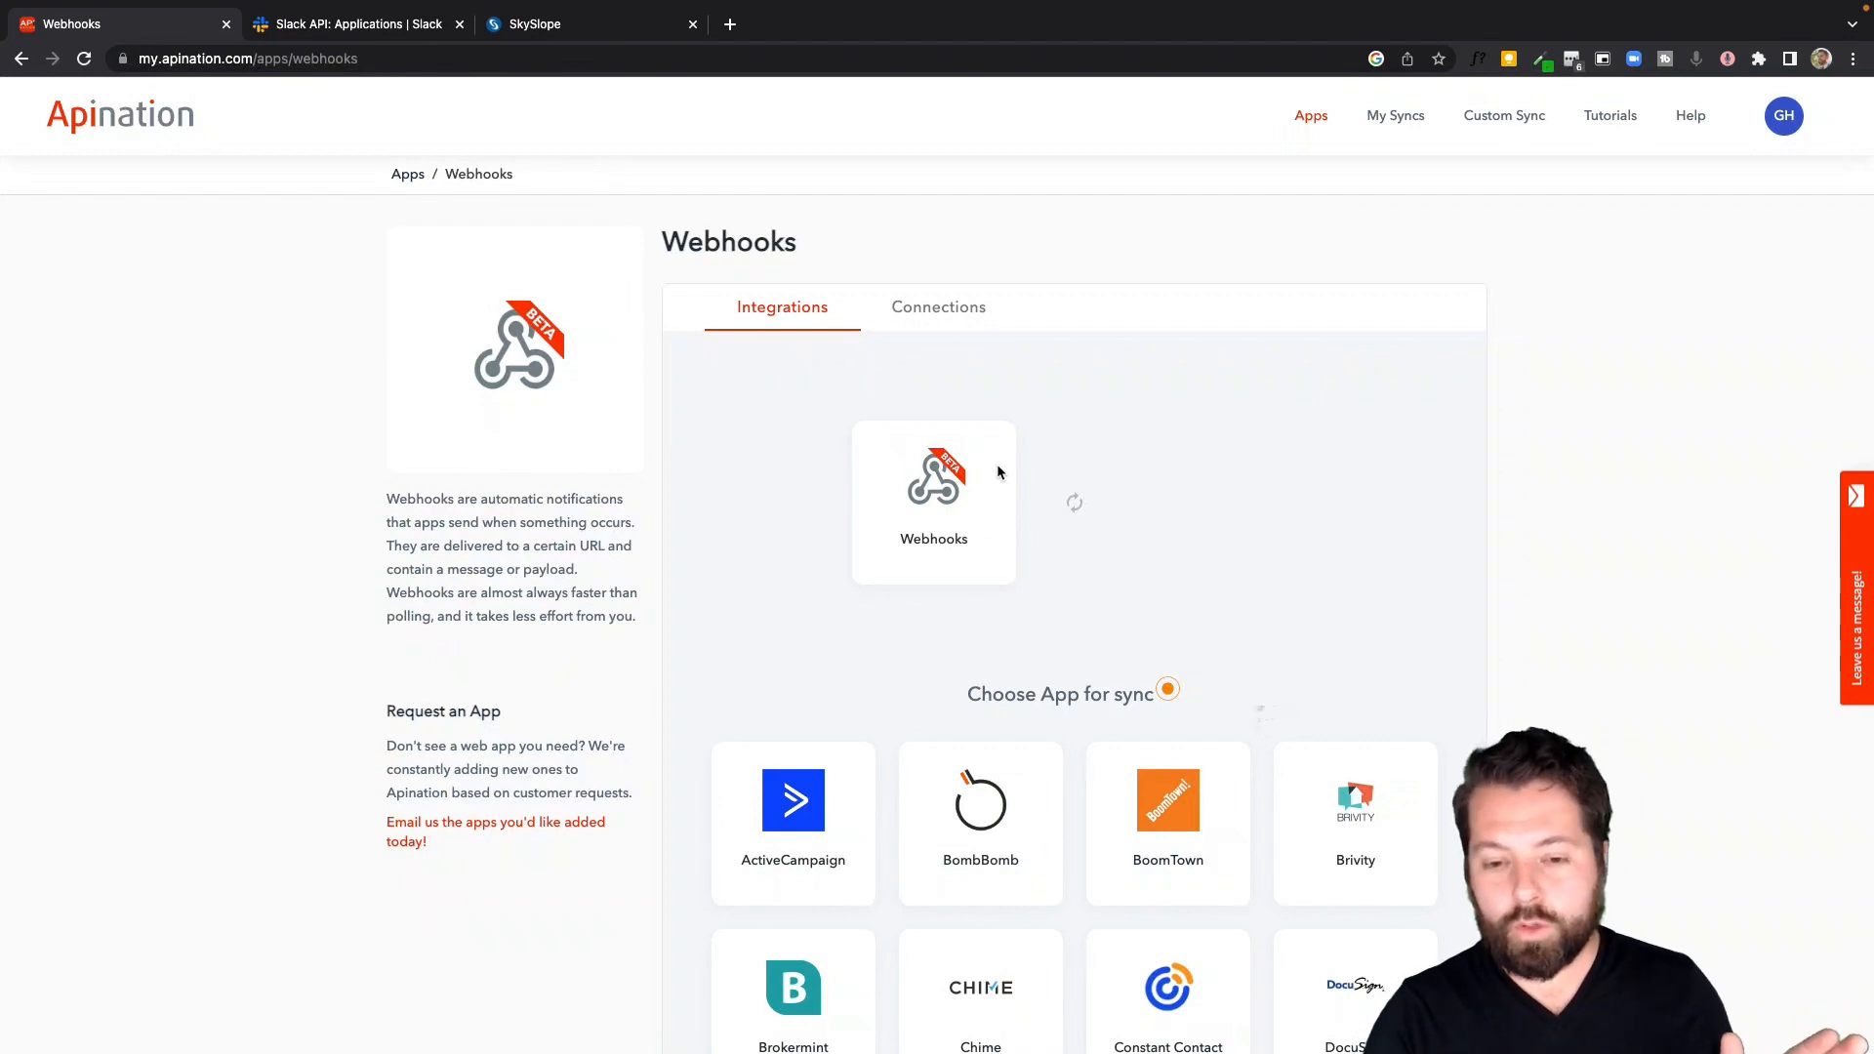
Open the Webhooks connections, add a new account and choose an Outbound webhook
{"action": "scroll", "coordinate": [1005, 683], "scroll_direction": "down", "scroll_amount": 5}
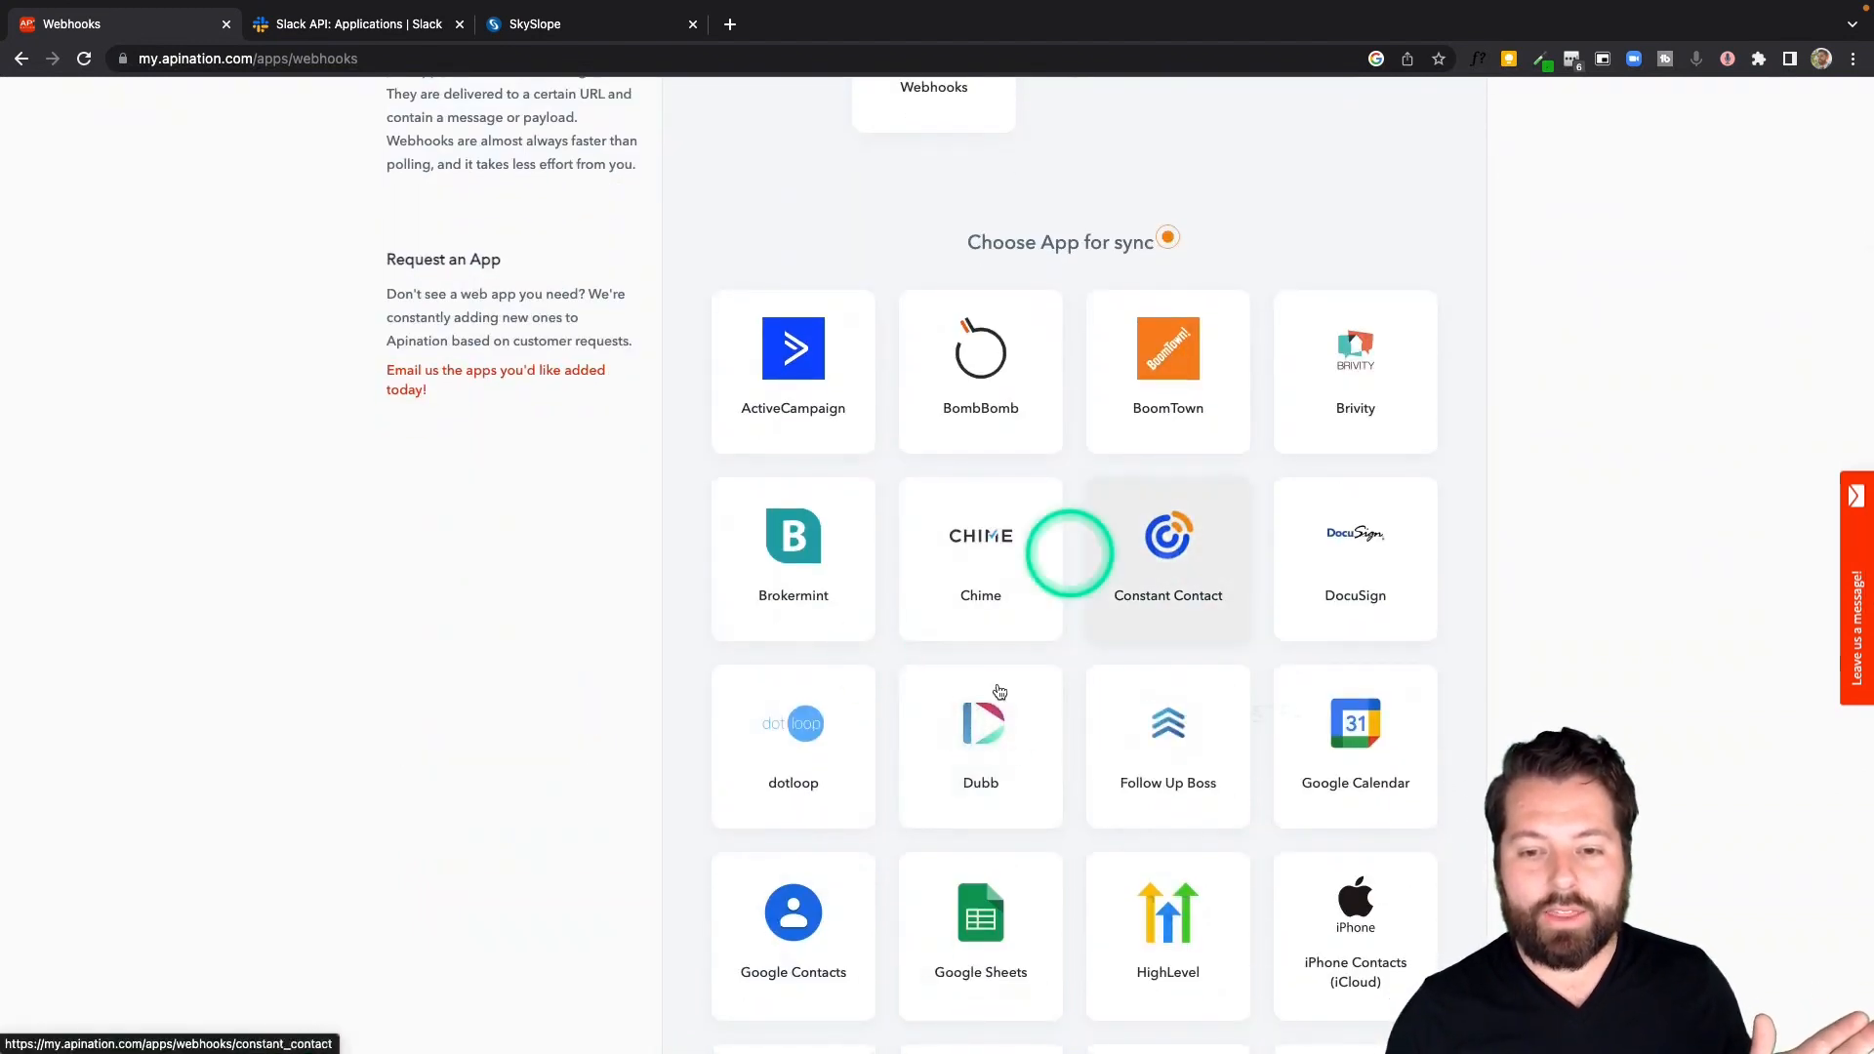
{"action": "left_click", "coordinate": [1012, 797]}
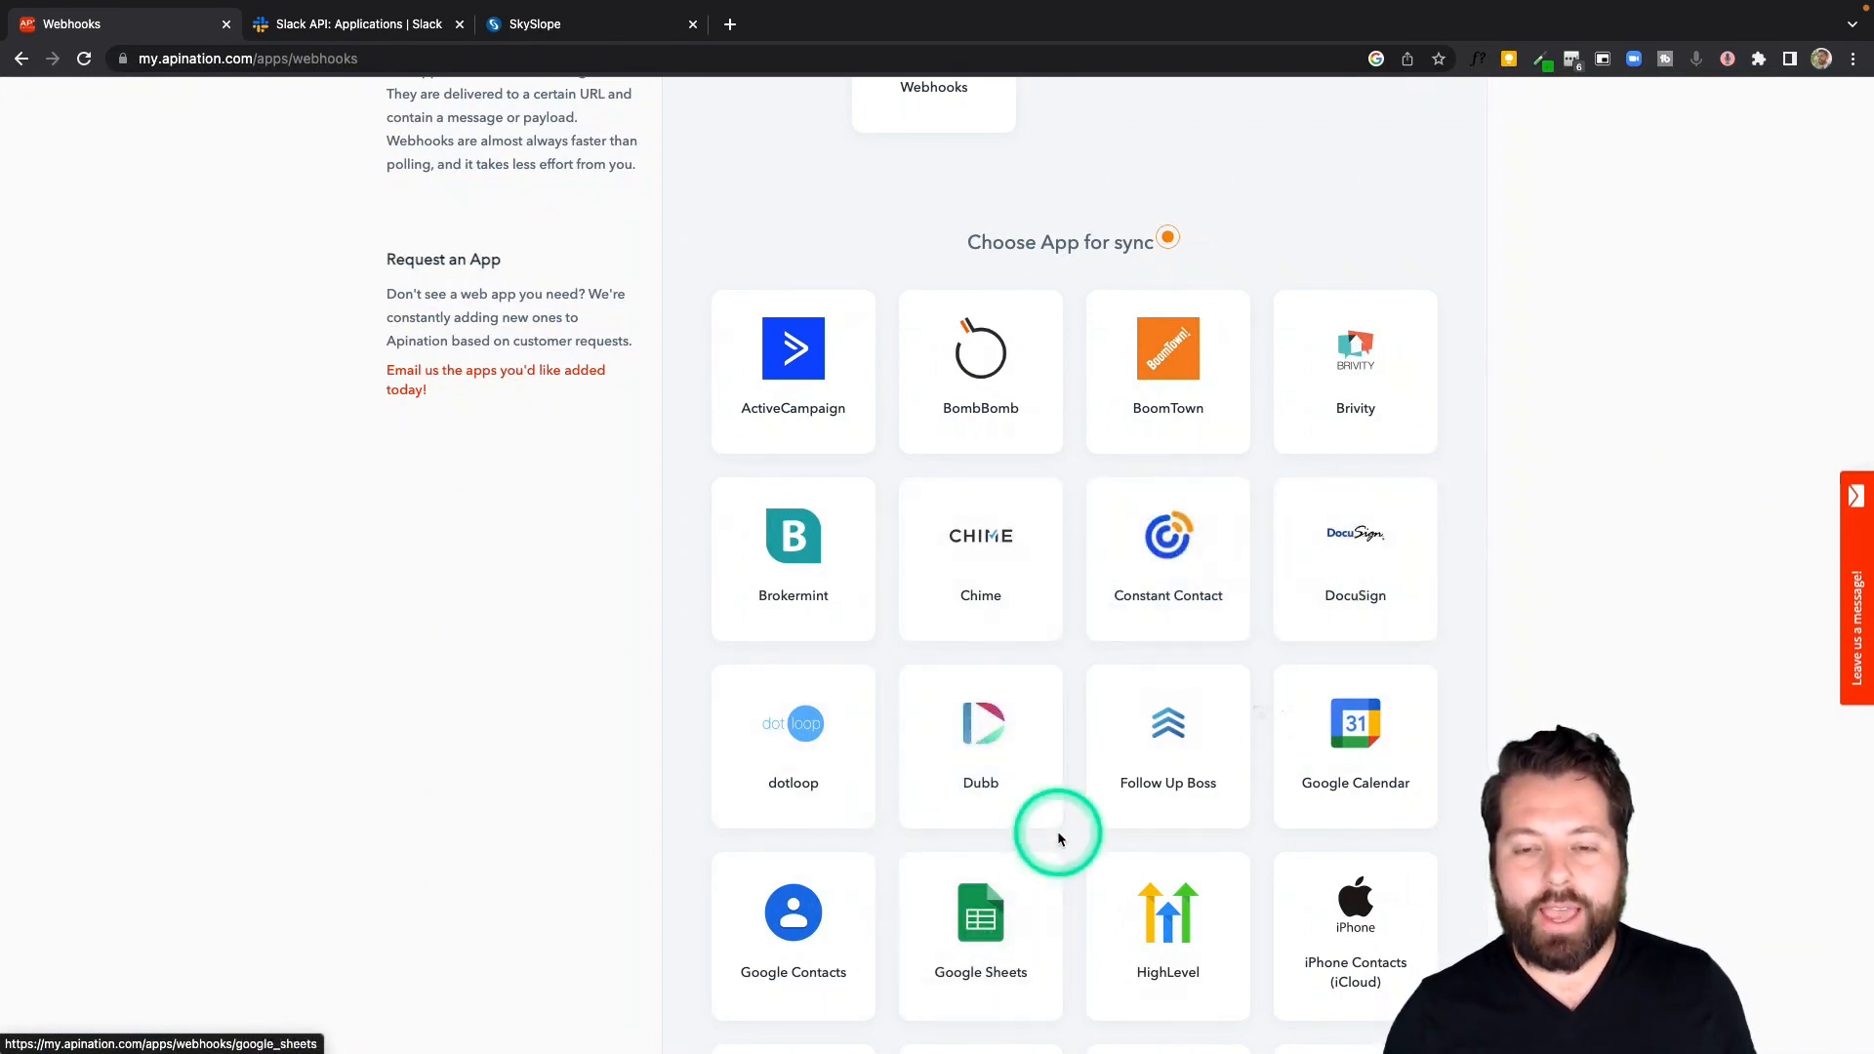
{"action": "scroll", "coordinate": [1057, 829], "scroll_direction": "up", "scroll_amount": 4}
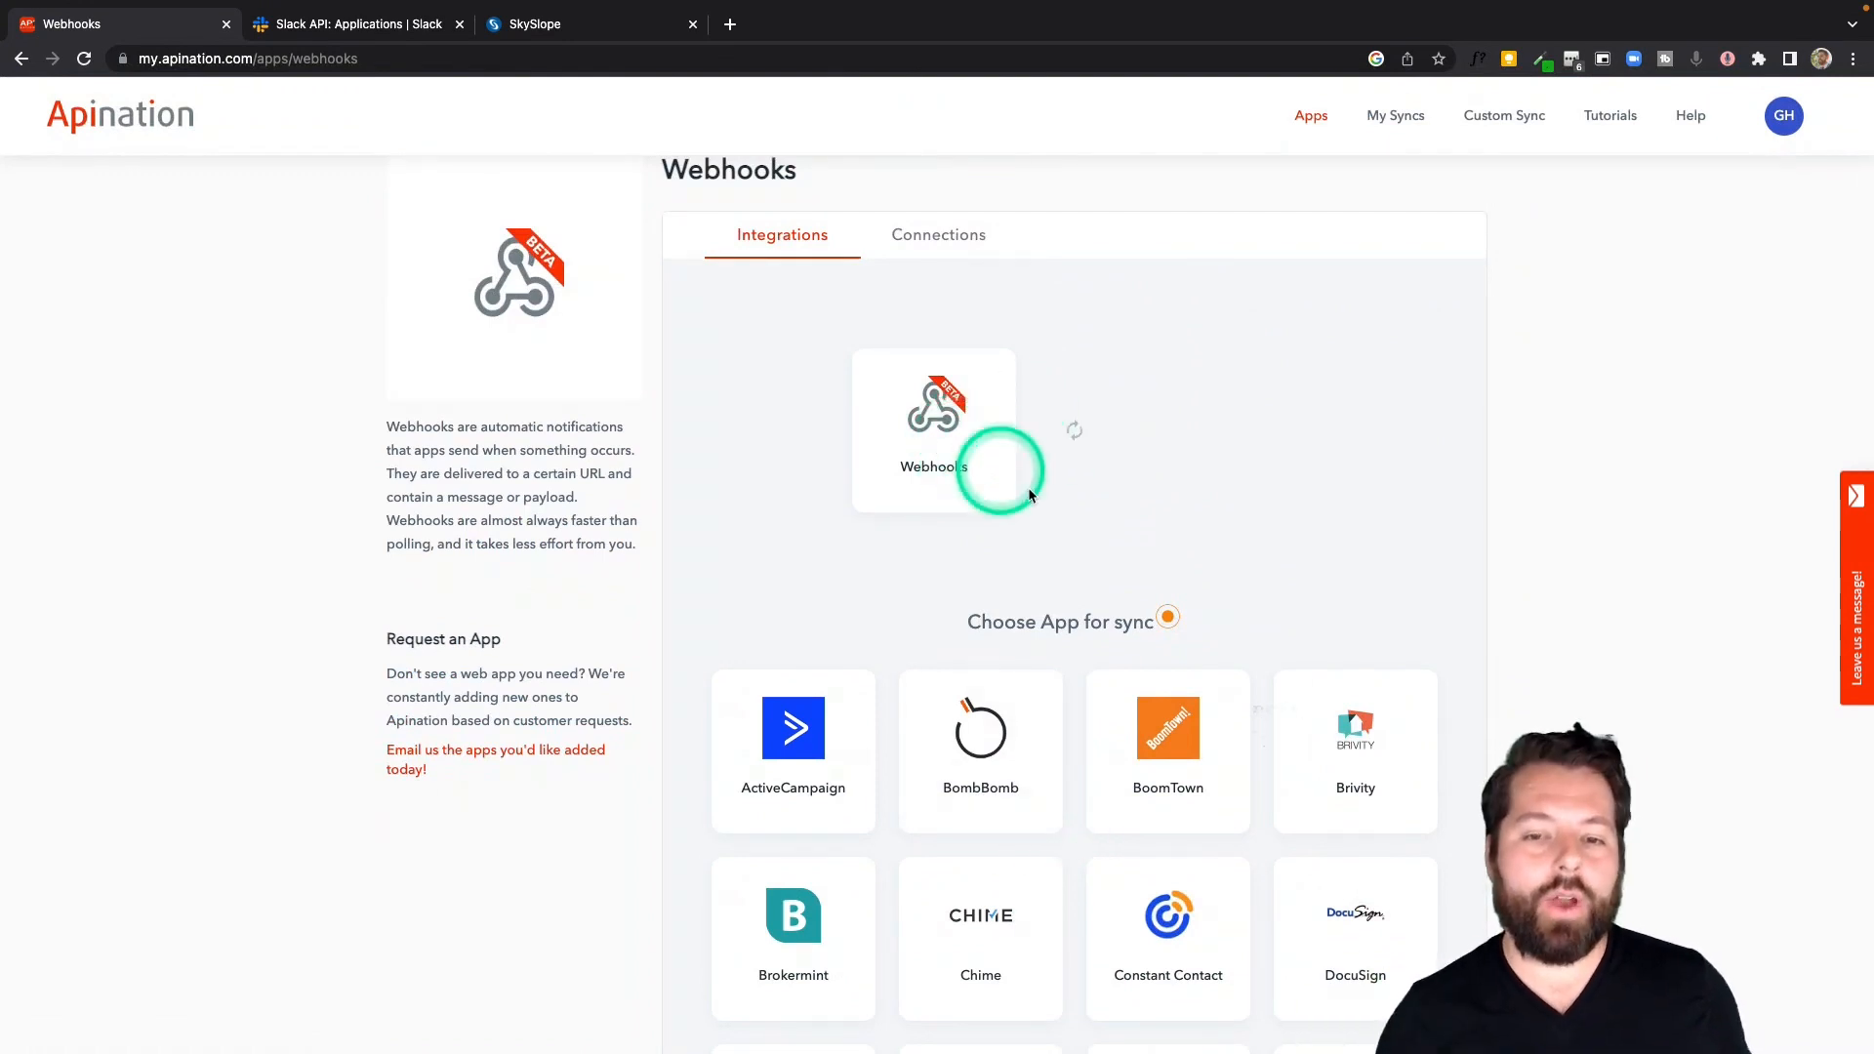
{"action": "left_click", "coordinate": [926, 242]}
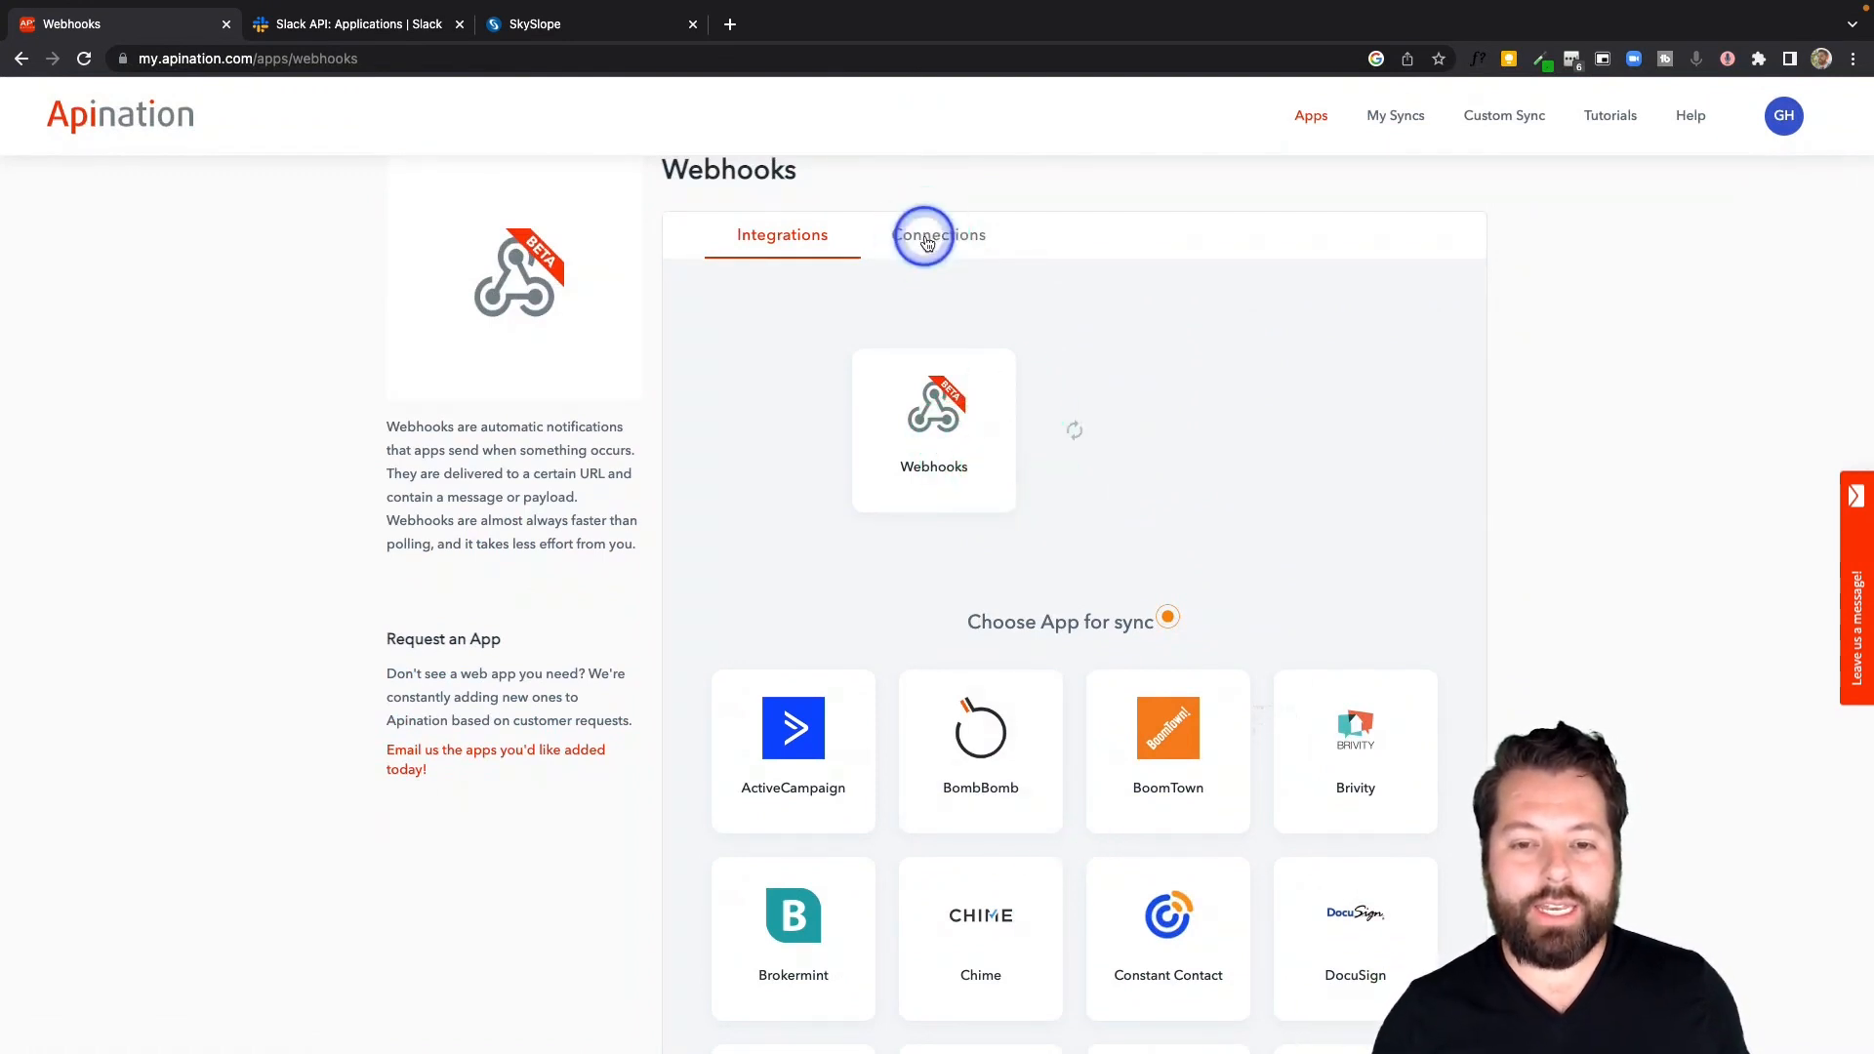
{"action": "left_click", "coordinate": [1384, 378]}
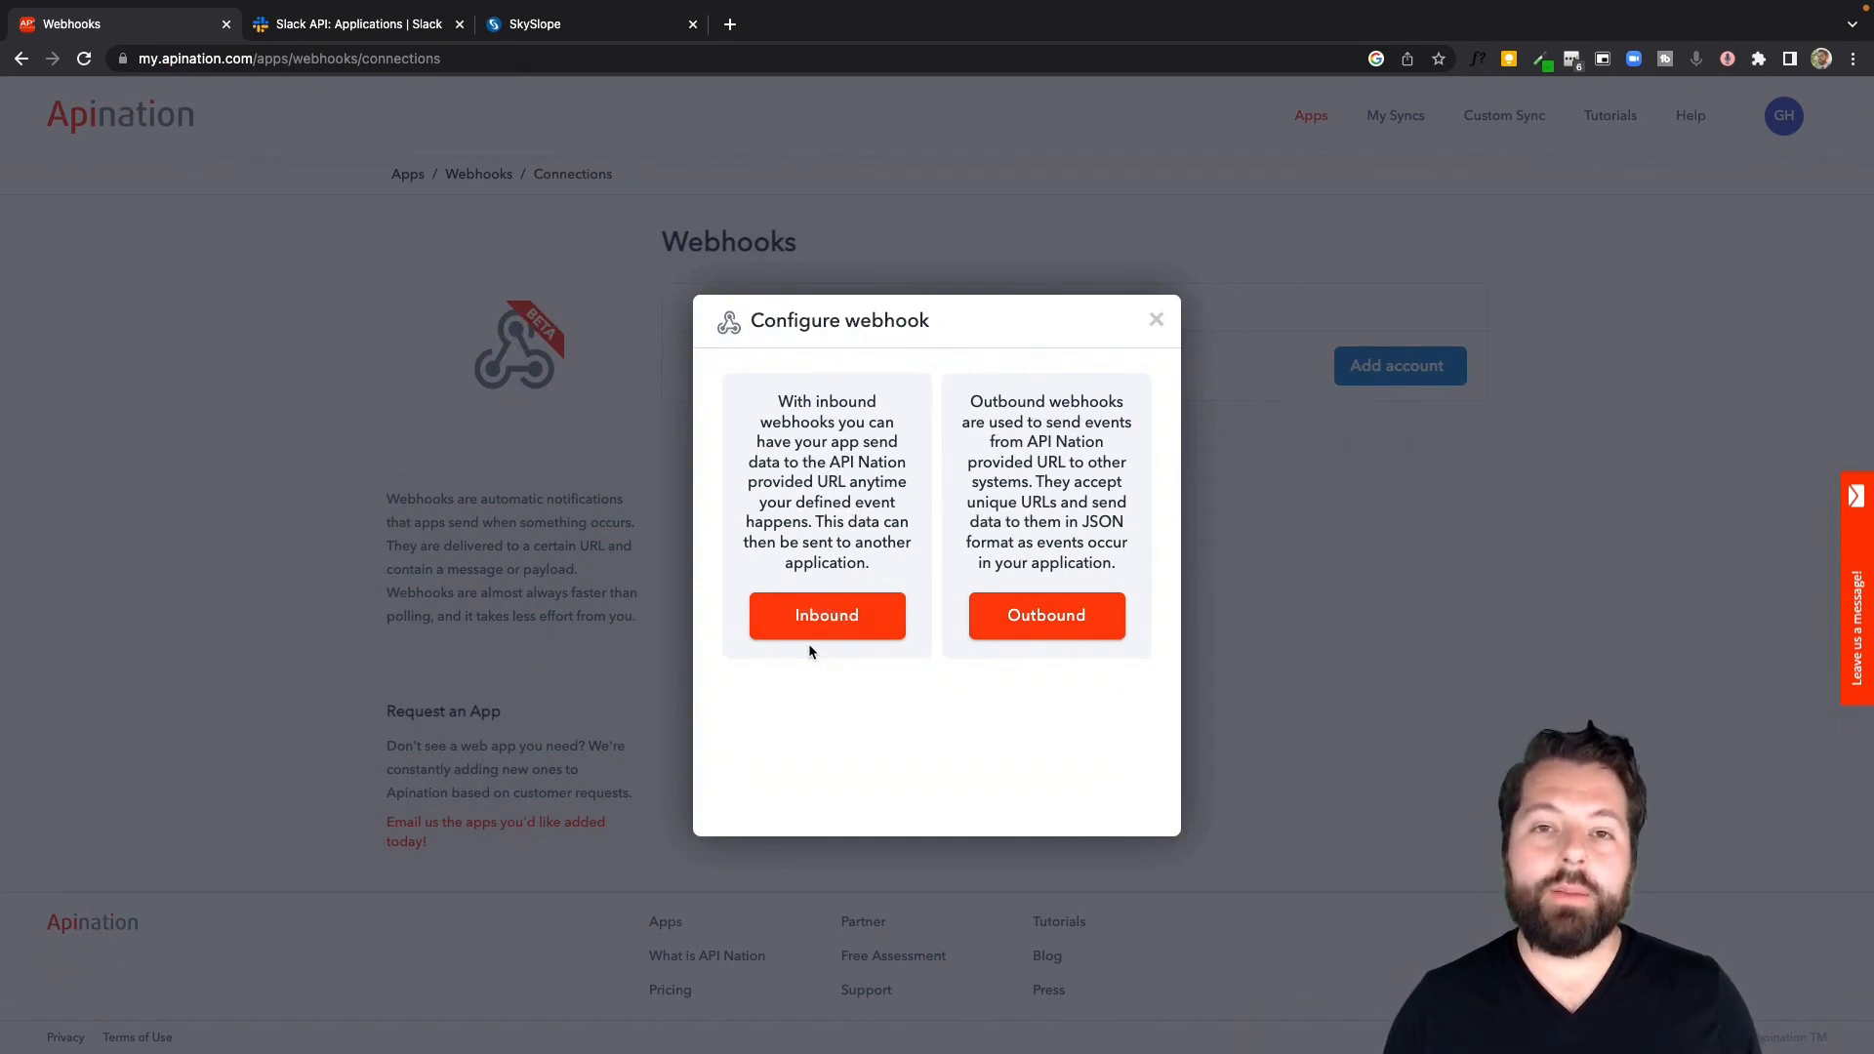
{"action": "left_click", "coordinate": [1060, 618]}
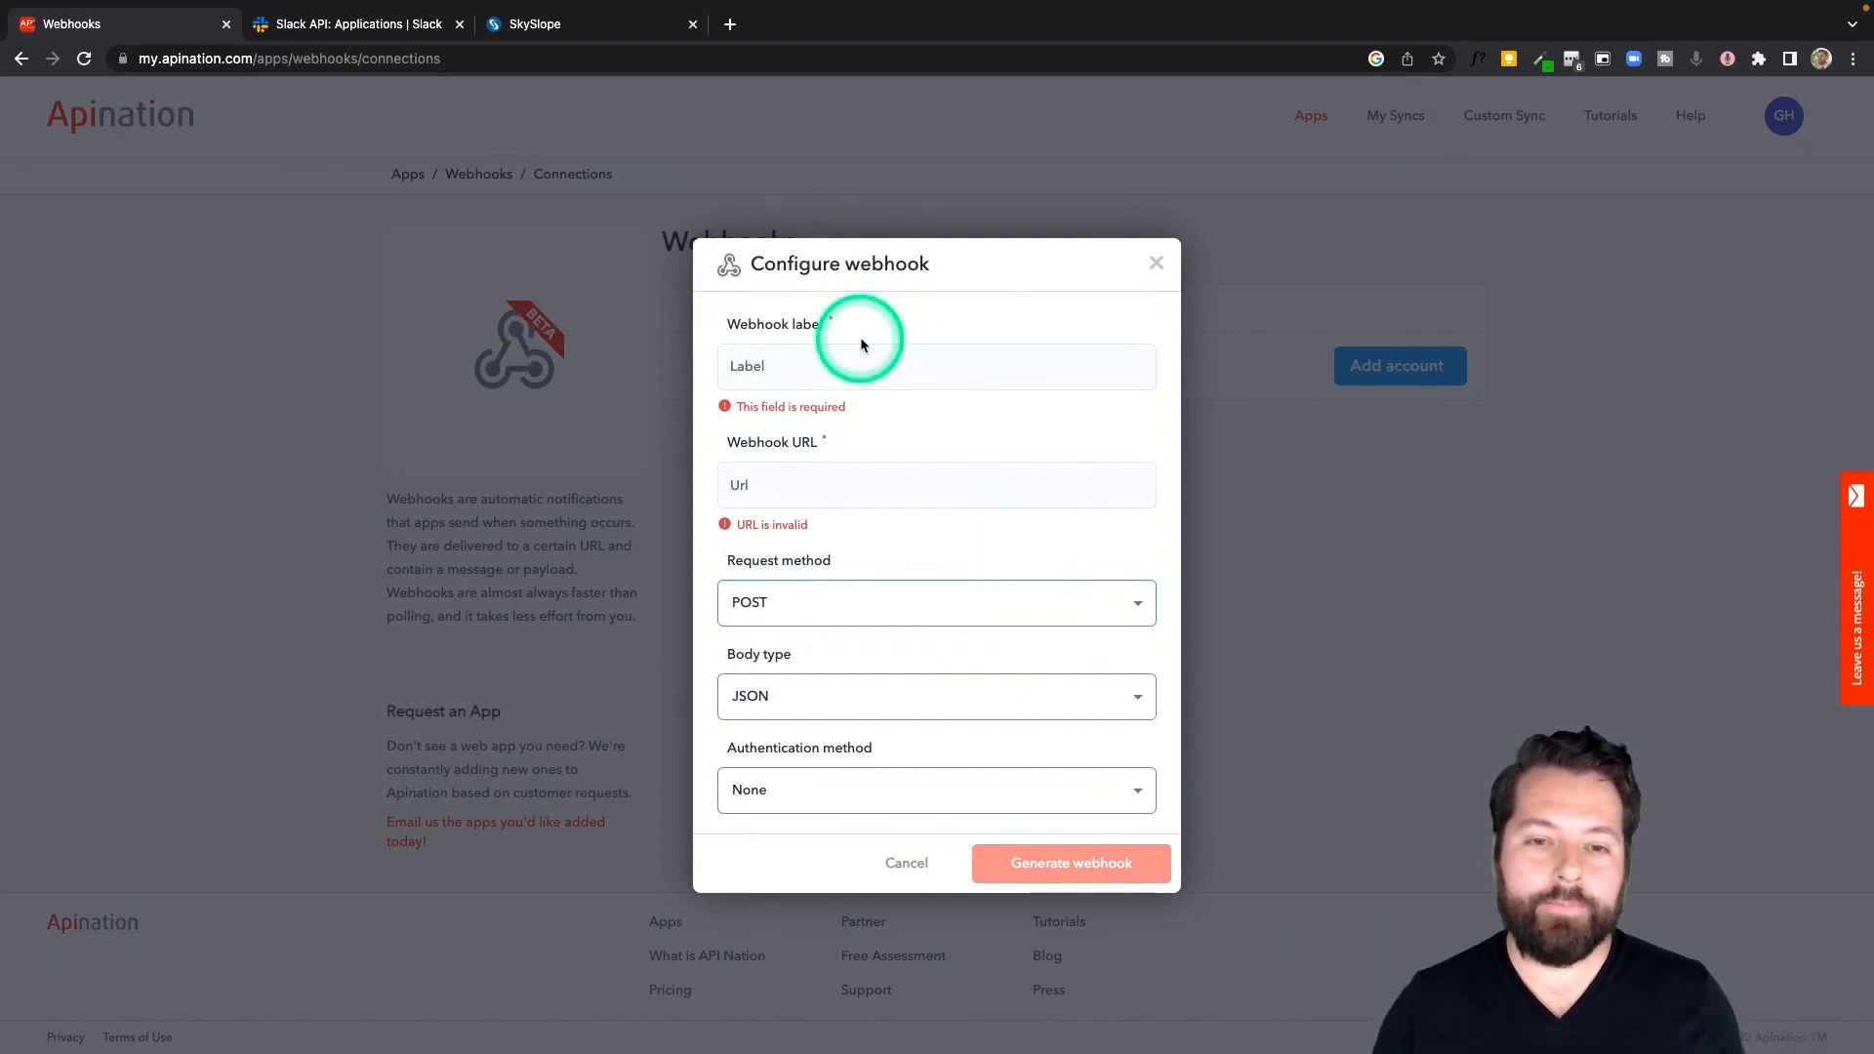
Set the webhook label to "SkySlope - Closed Transaction"
{"action": "left_click", "coordinate": [773, 364]}
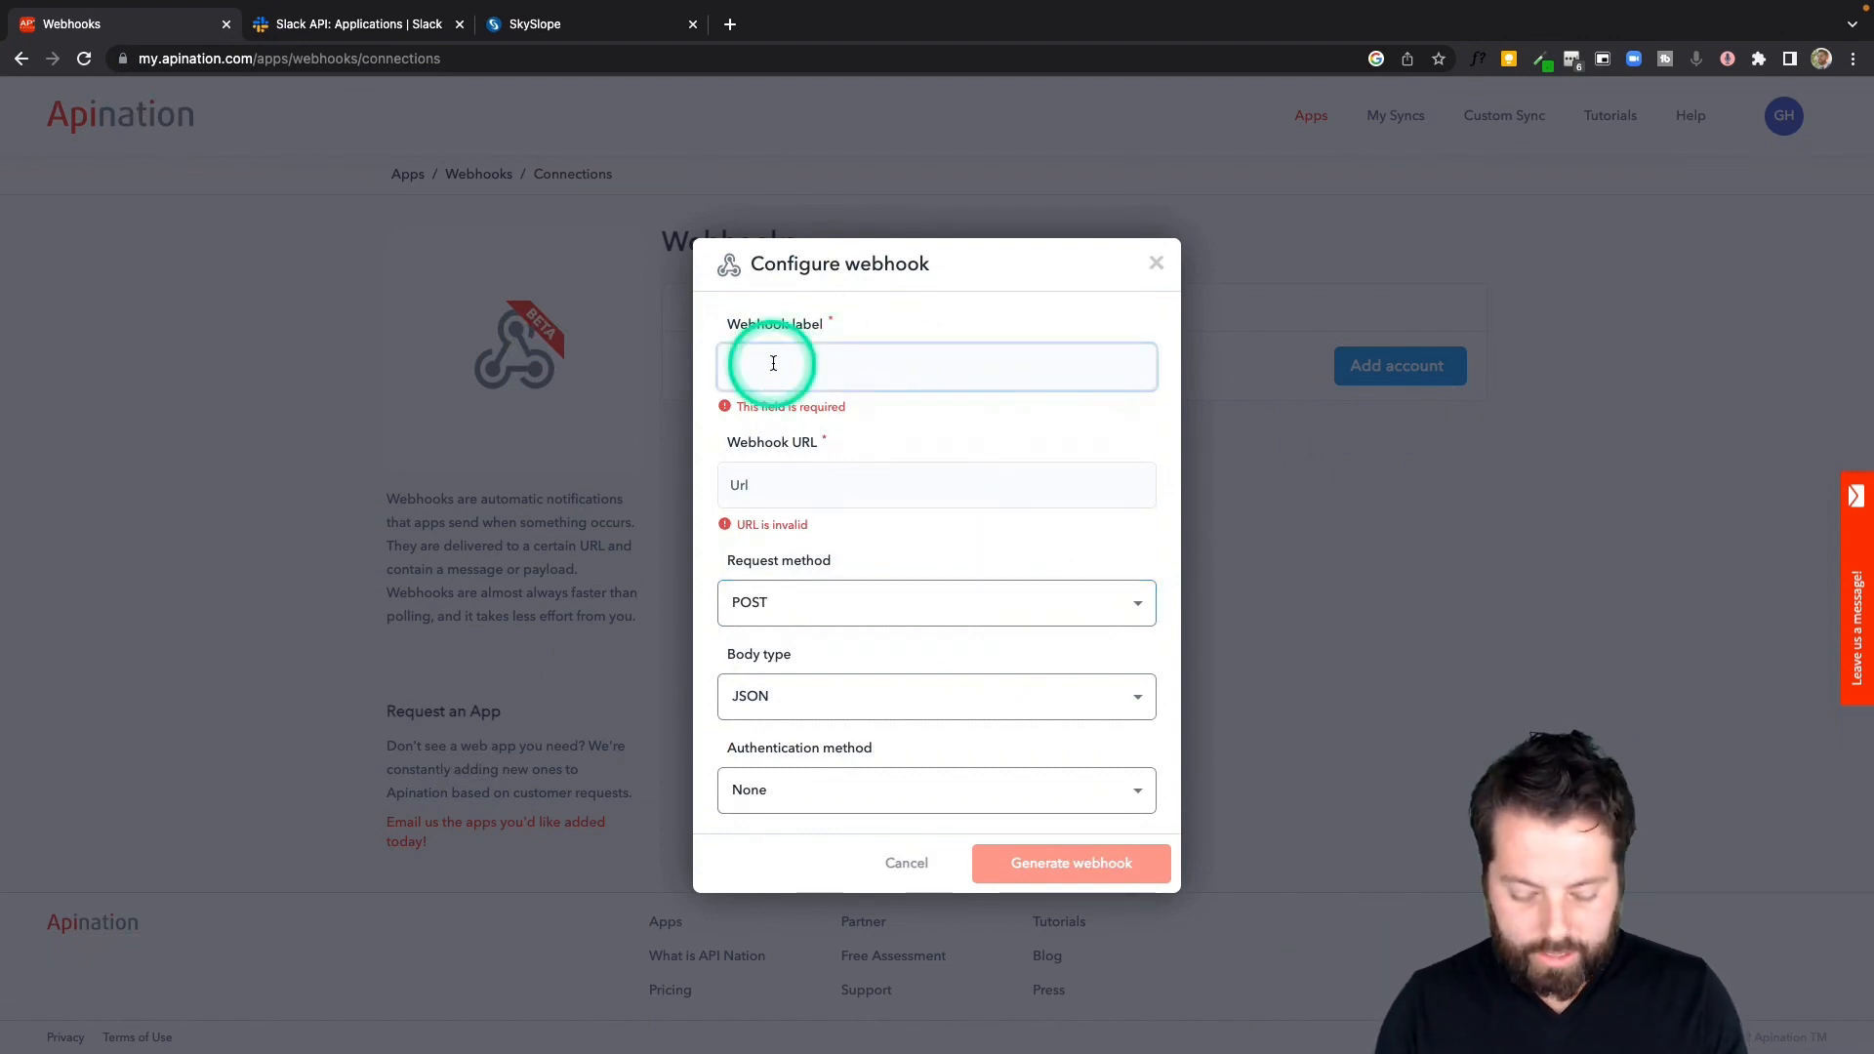
{"action": "type", "text": "SkySlope - Closed Transaction"}
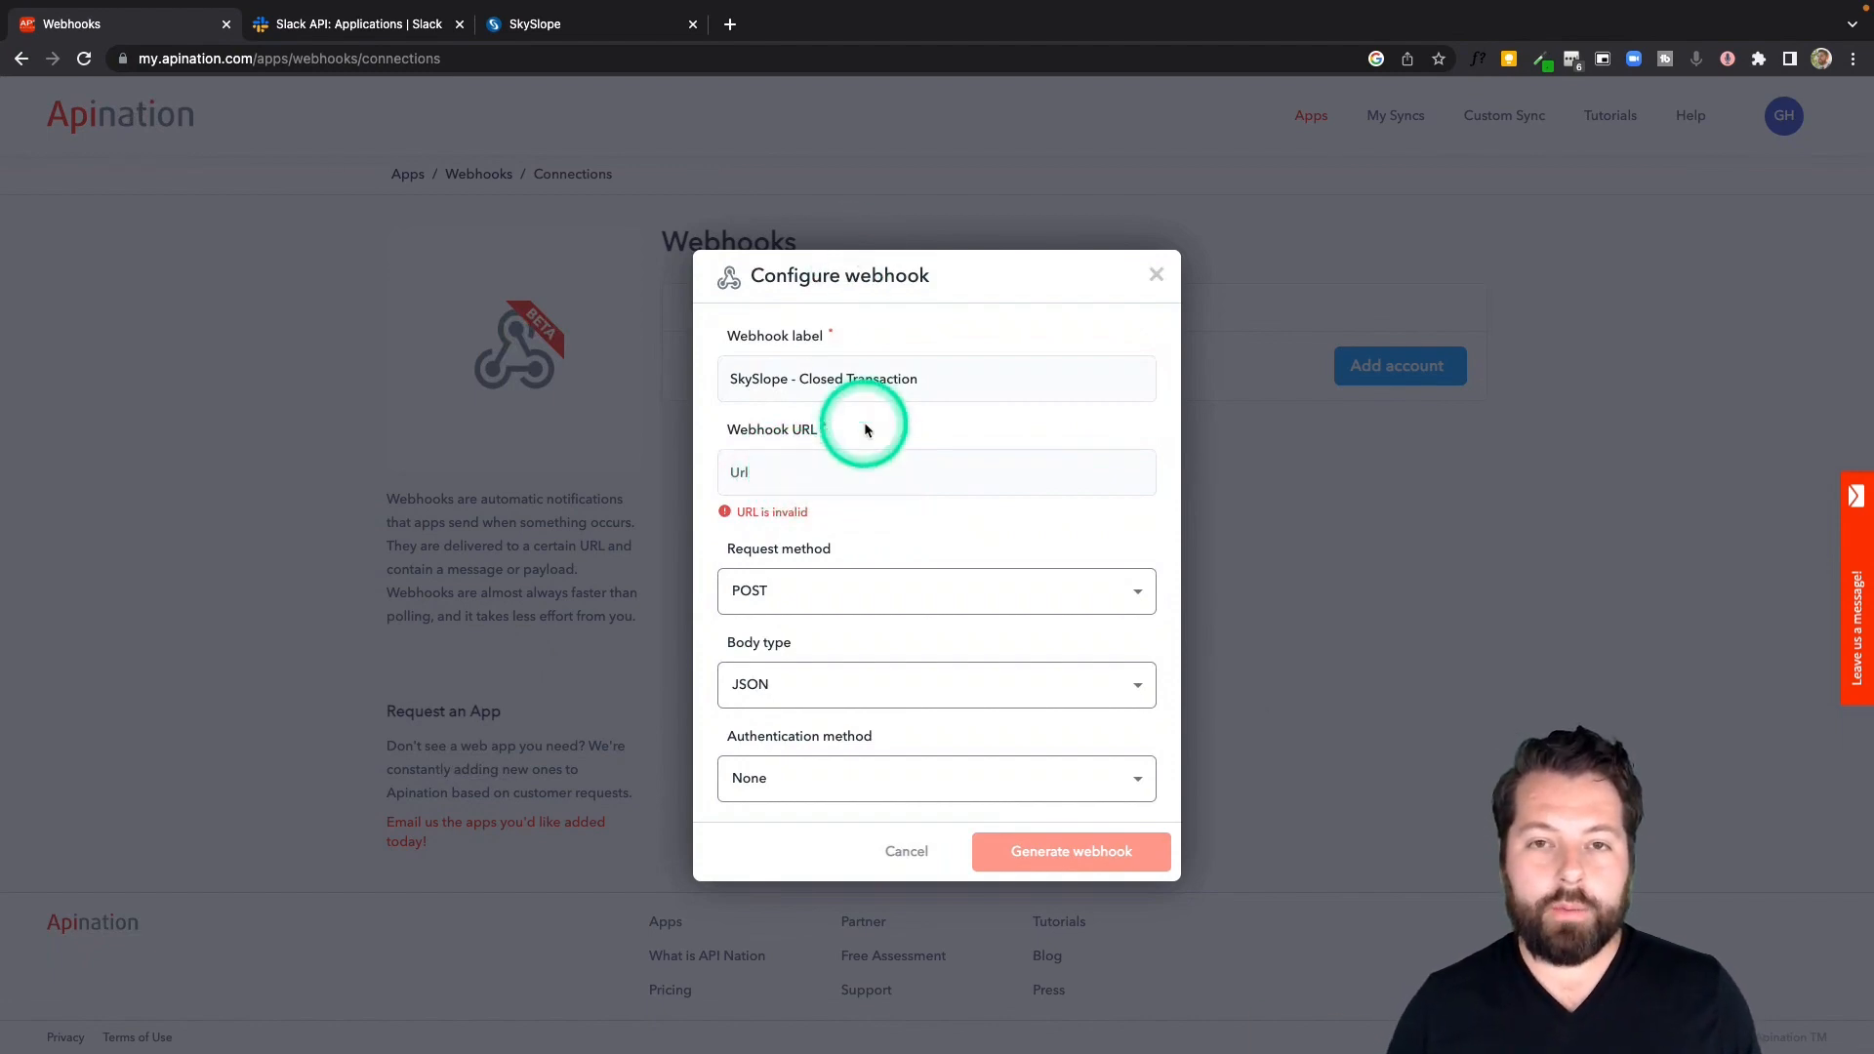
Switch to Slack, open its app directory's Build page and start creating a new app from scratch
{"action": "key", "text": "ctrl+Left"}
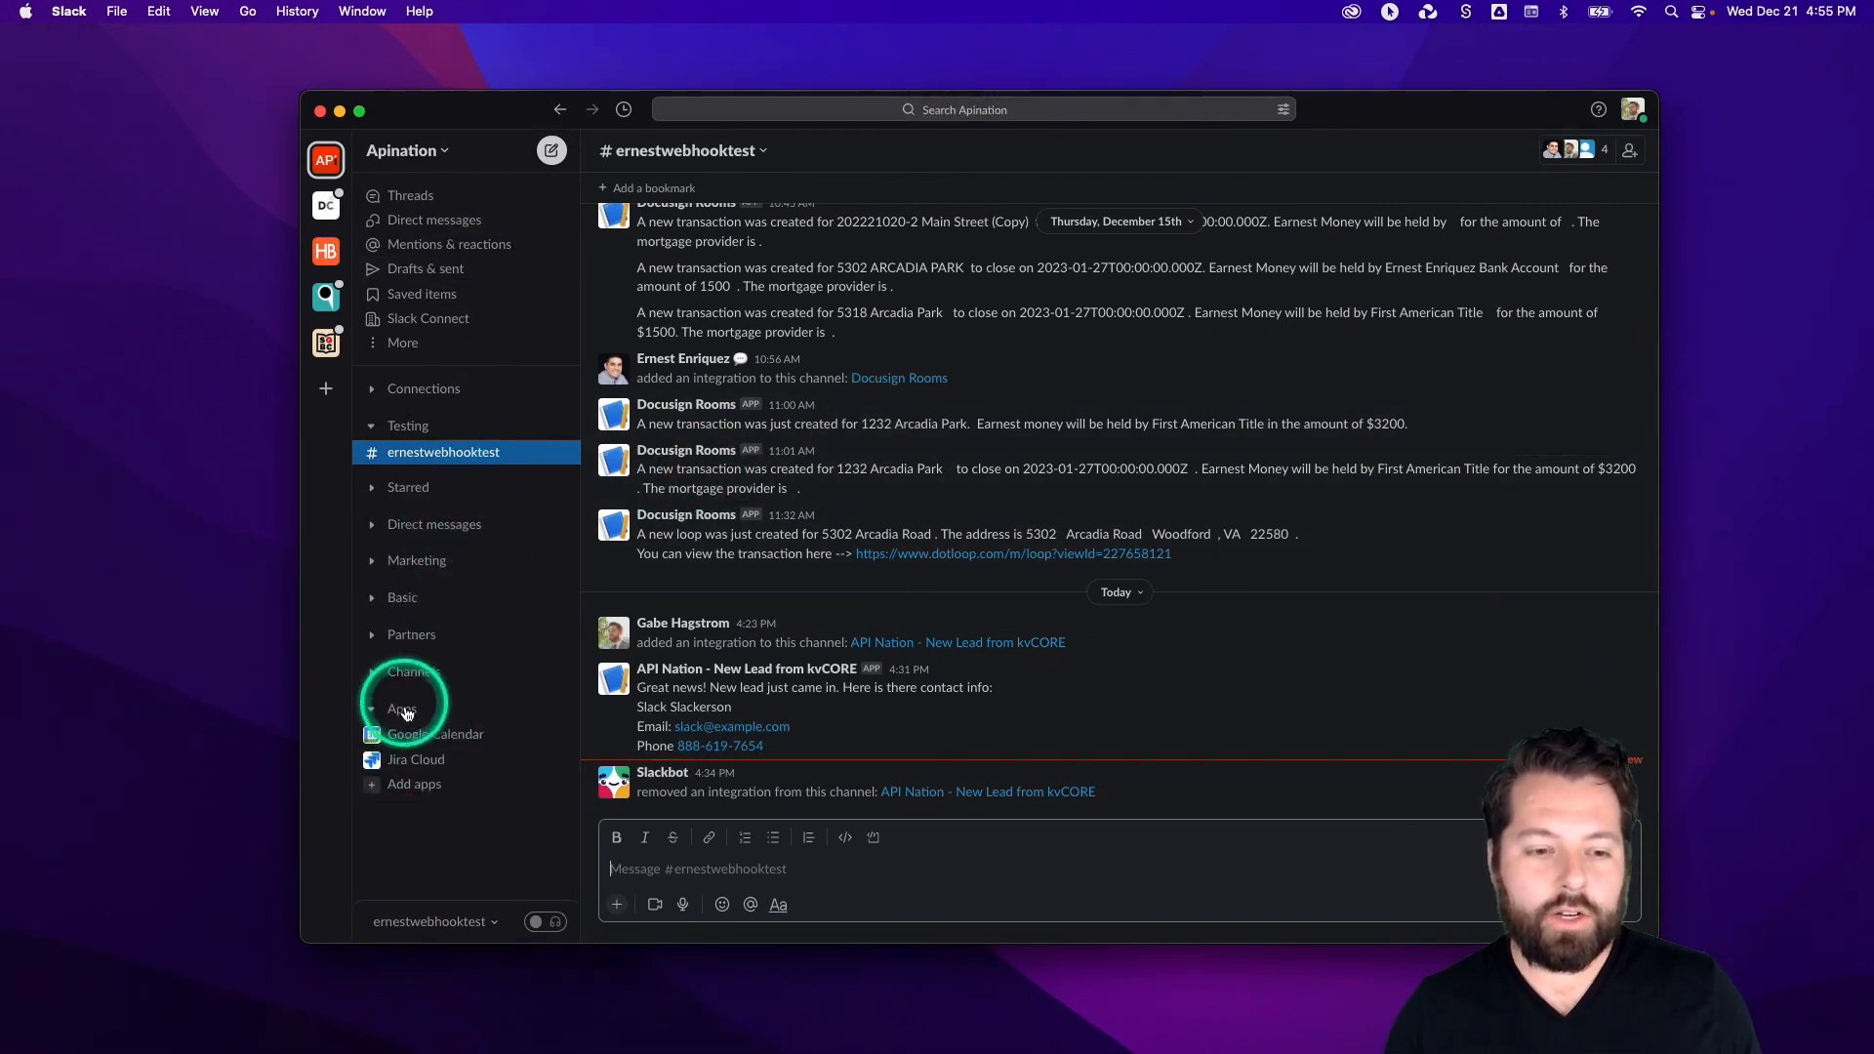
{"action": "left_click", "coordinate": [408, 788]}
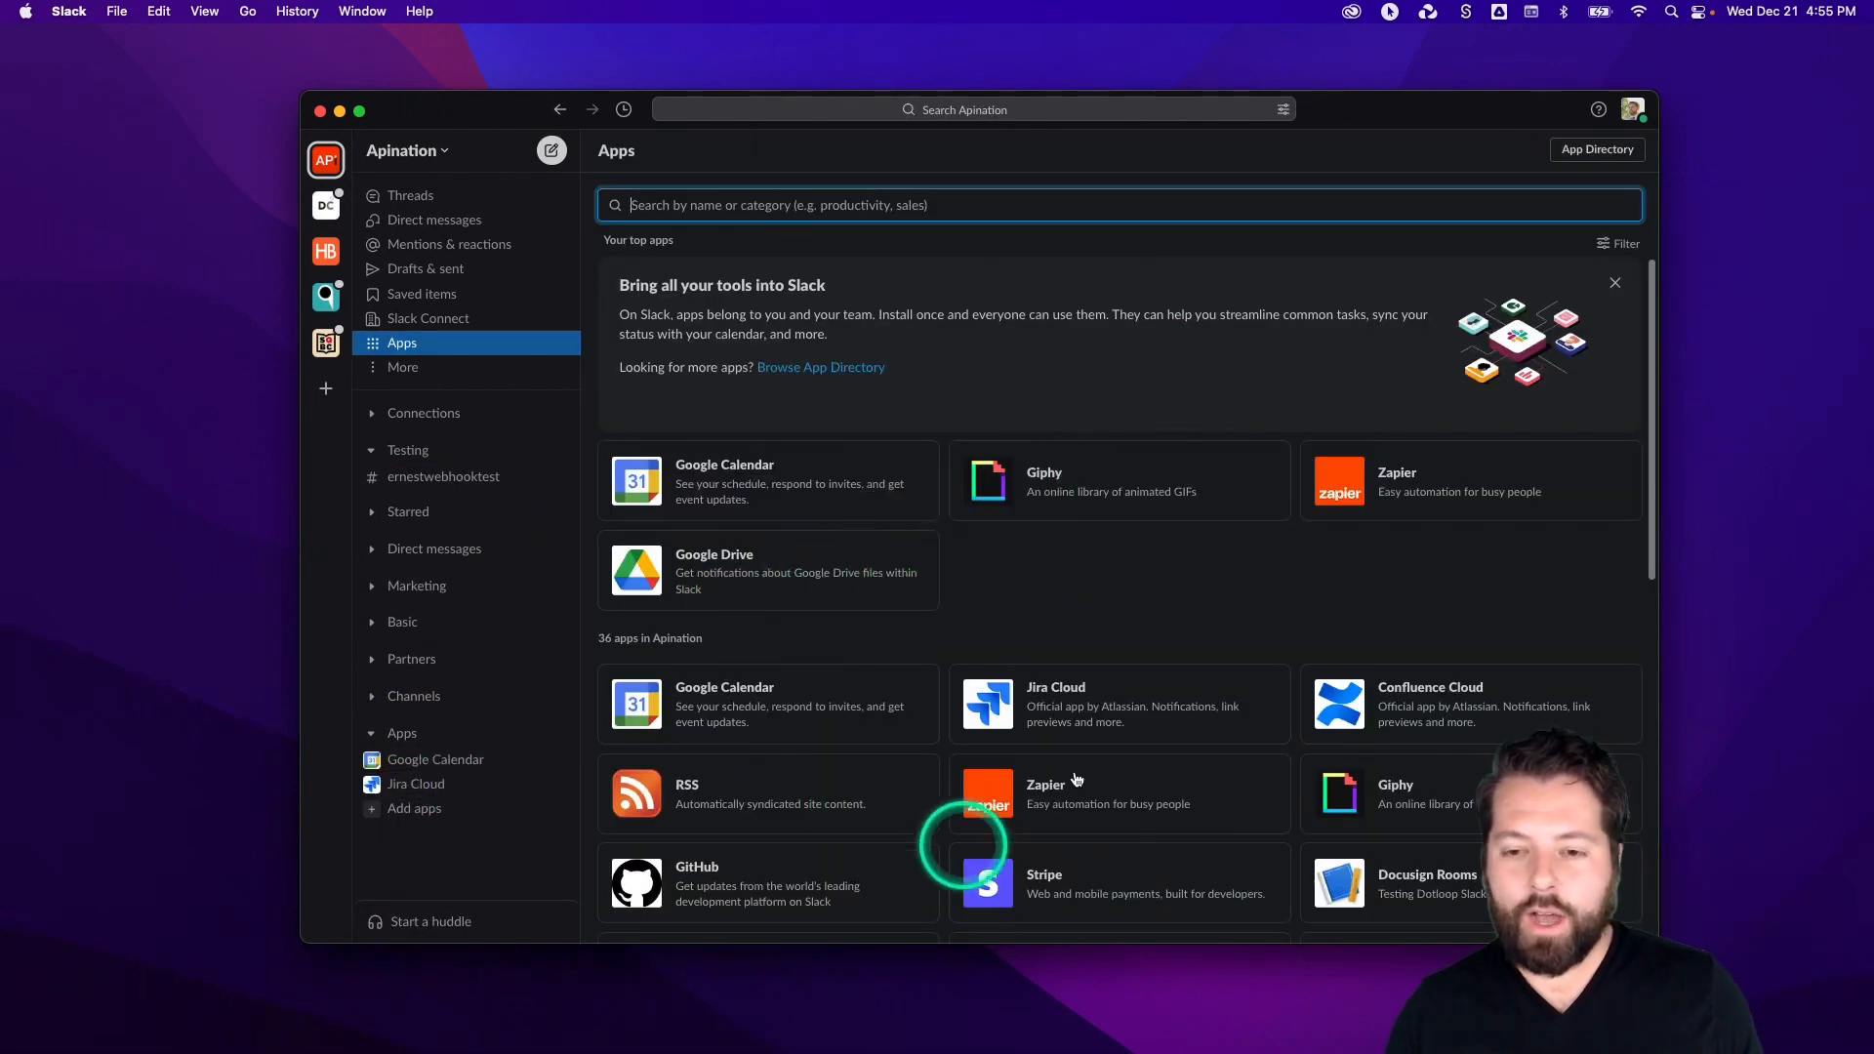
{"action": "left_click", "coordinate": [1587, 153]}
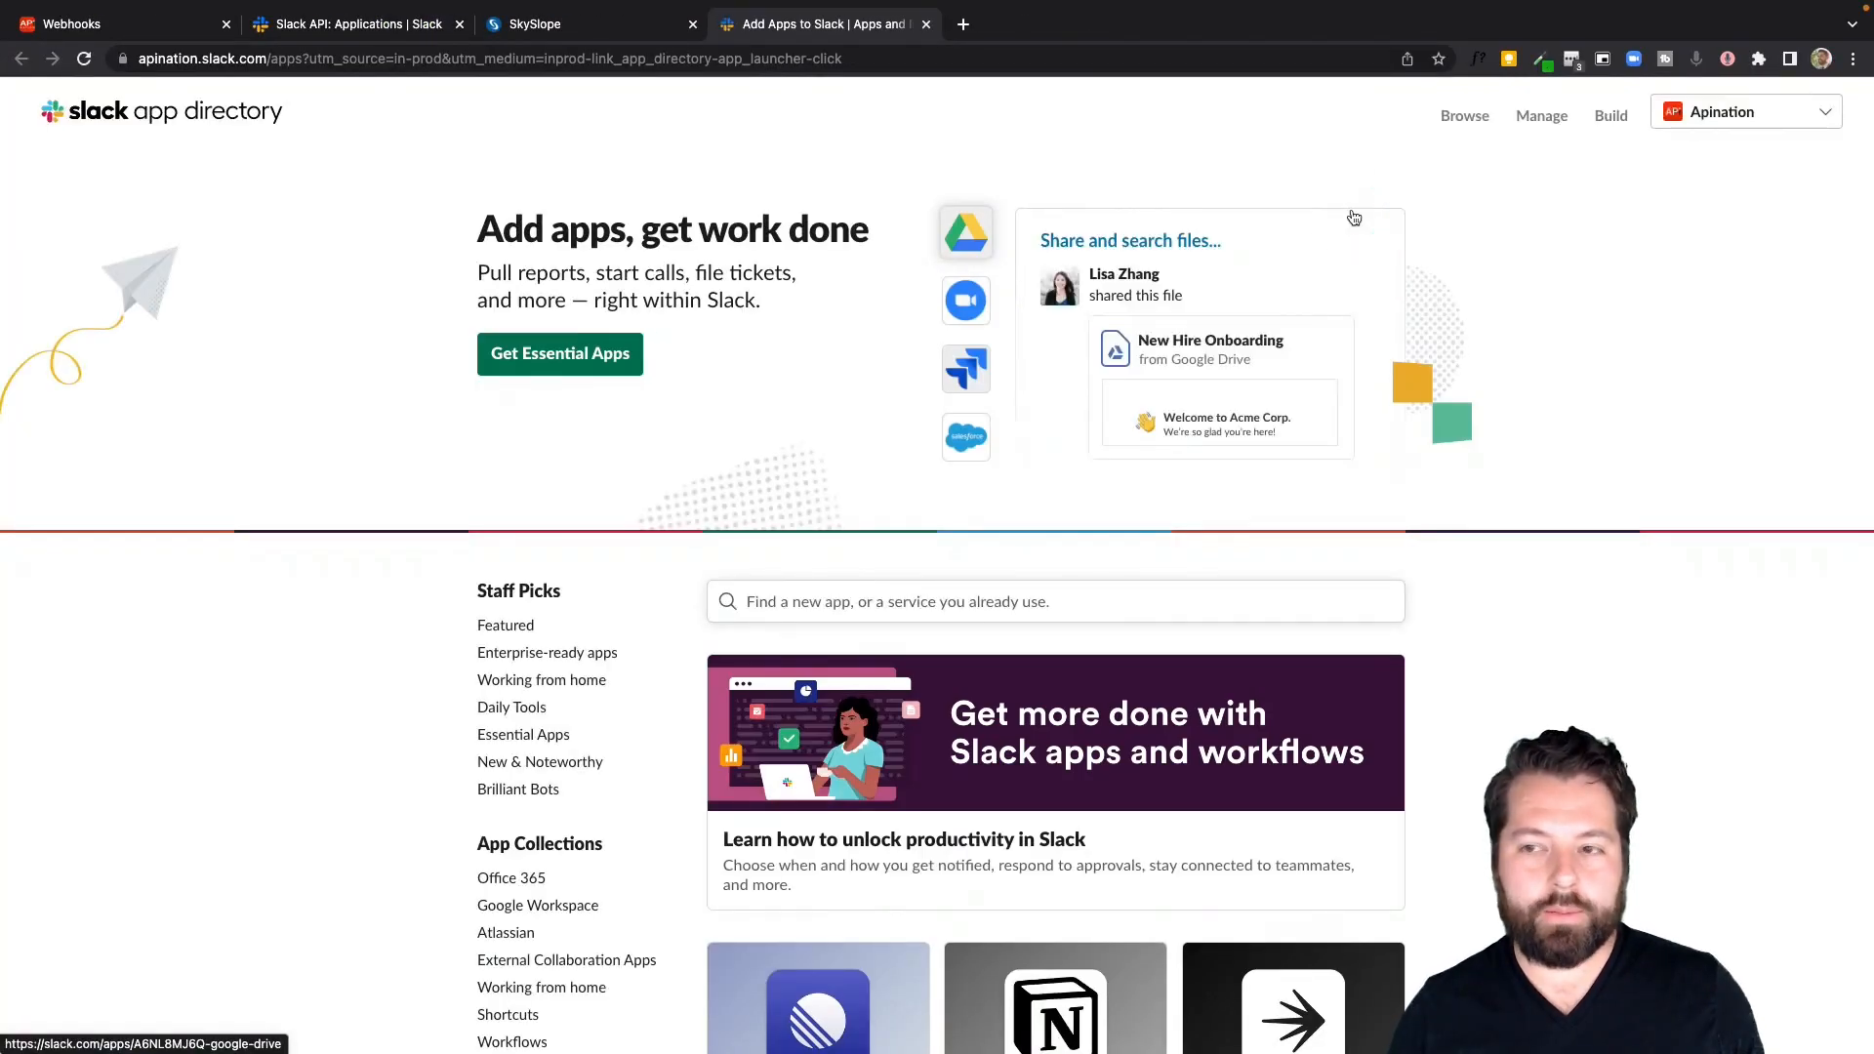
{"action": "left_click", "coordinate": [1611, 116]}
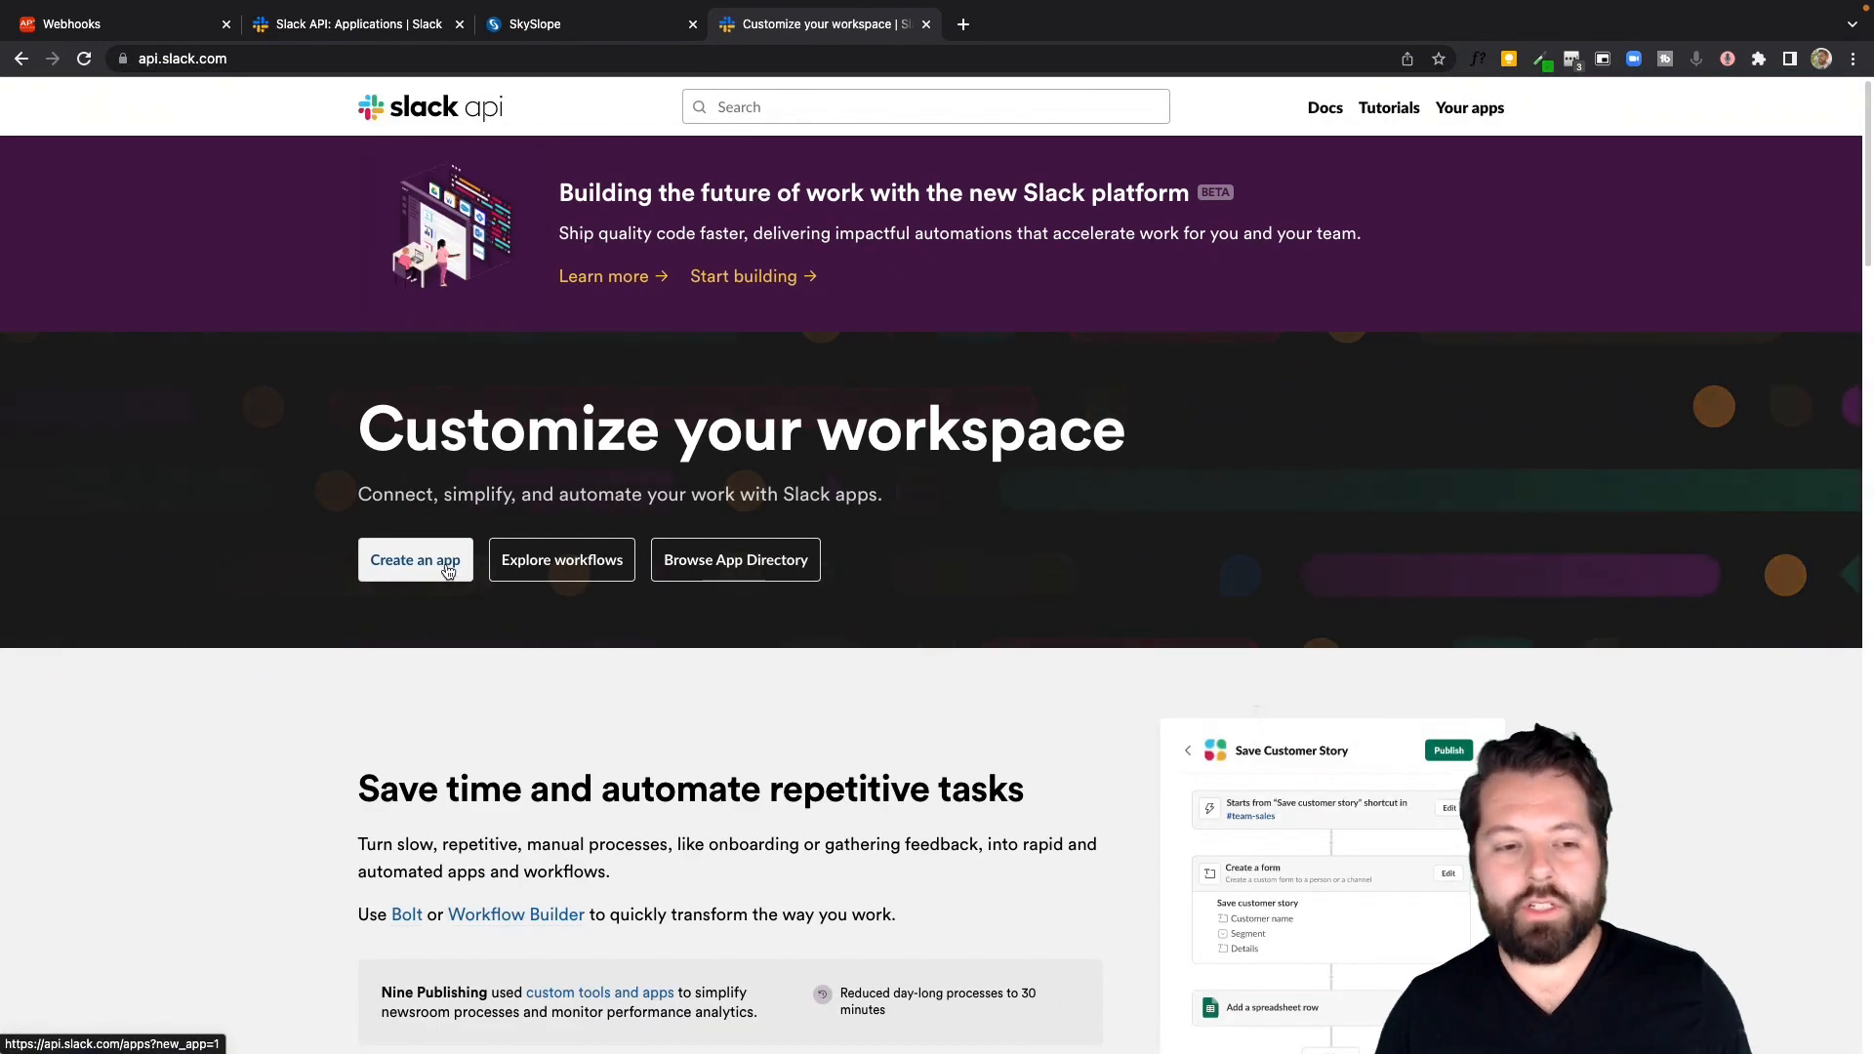
{"action": "left_click", "coordinate": [408, 565]}
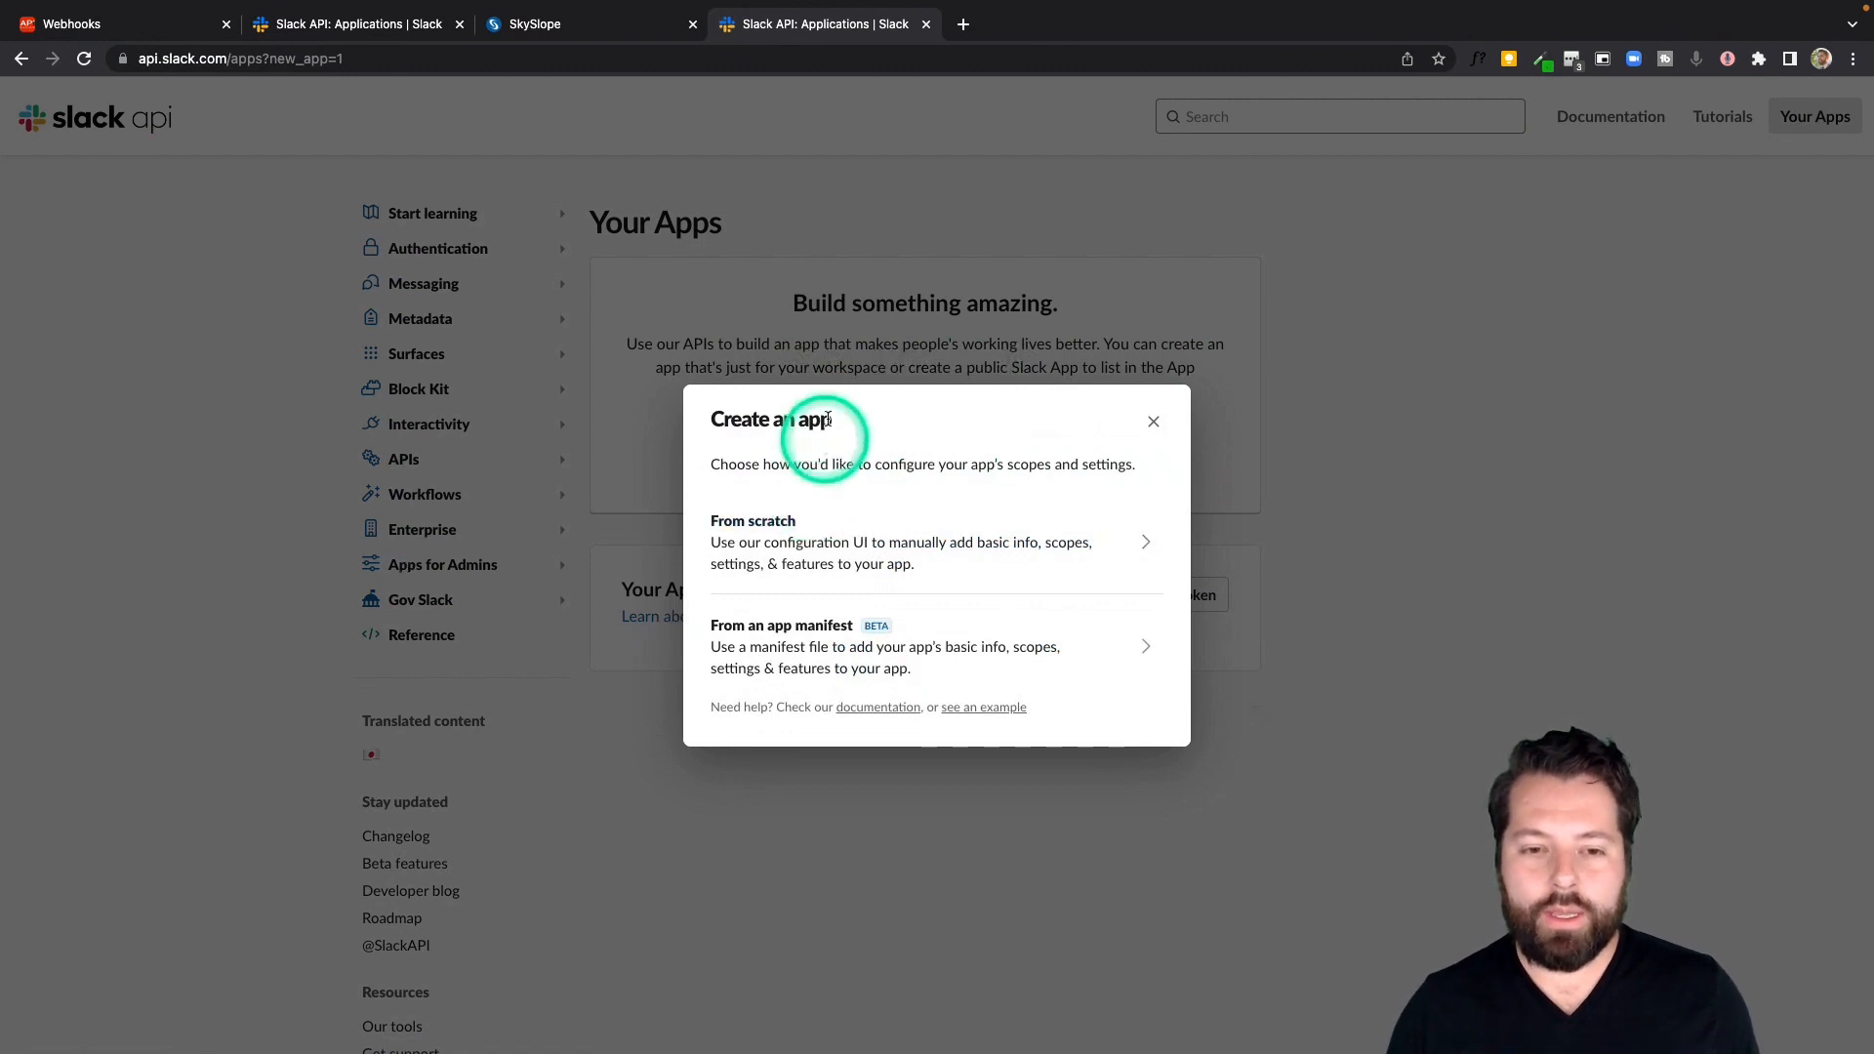
{"action": "left_click", "coordinate": [805, 548]}
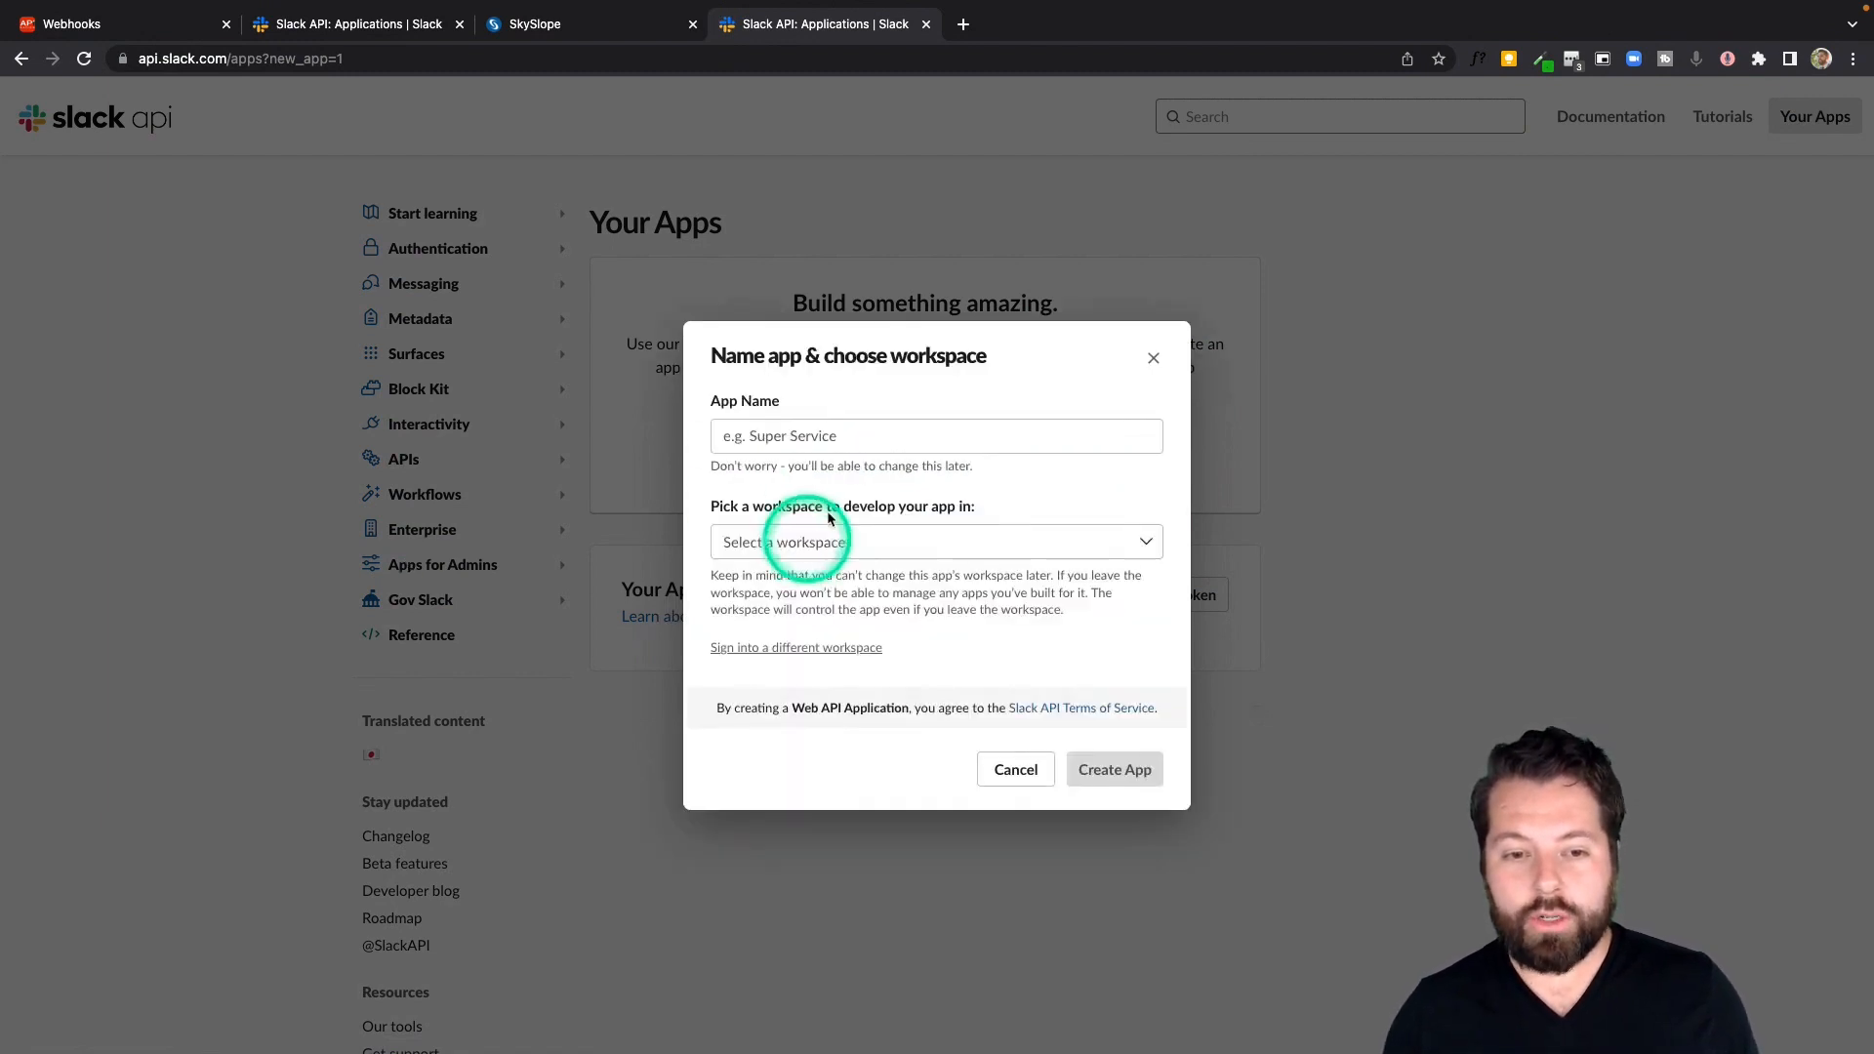
Name the app "SkySlope - Closed Transactions", pick the Apination workspace and create the app
{"action": "left_click", "coordinate": [863, 430]}
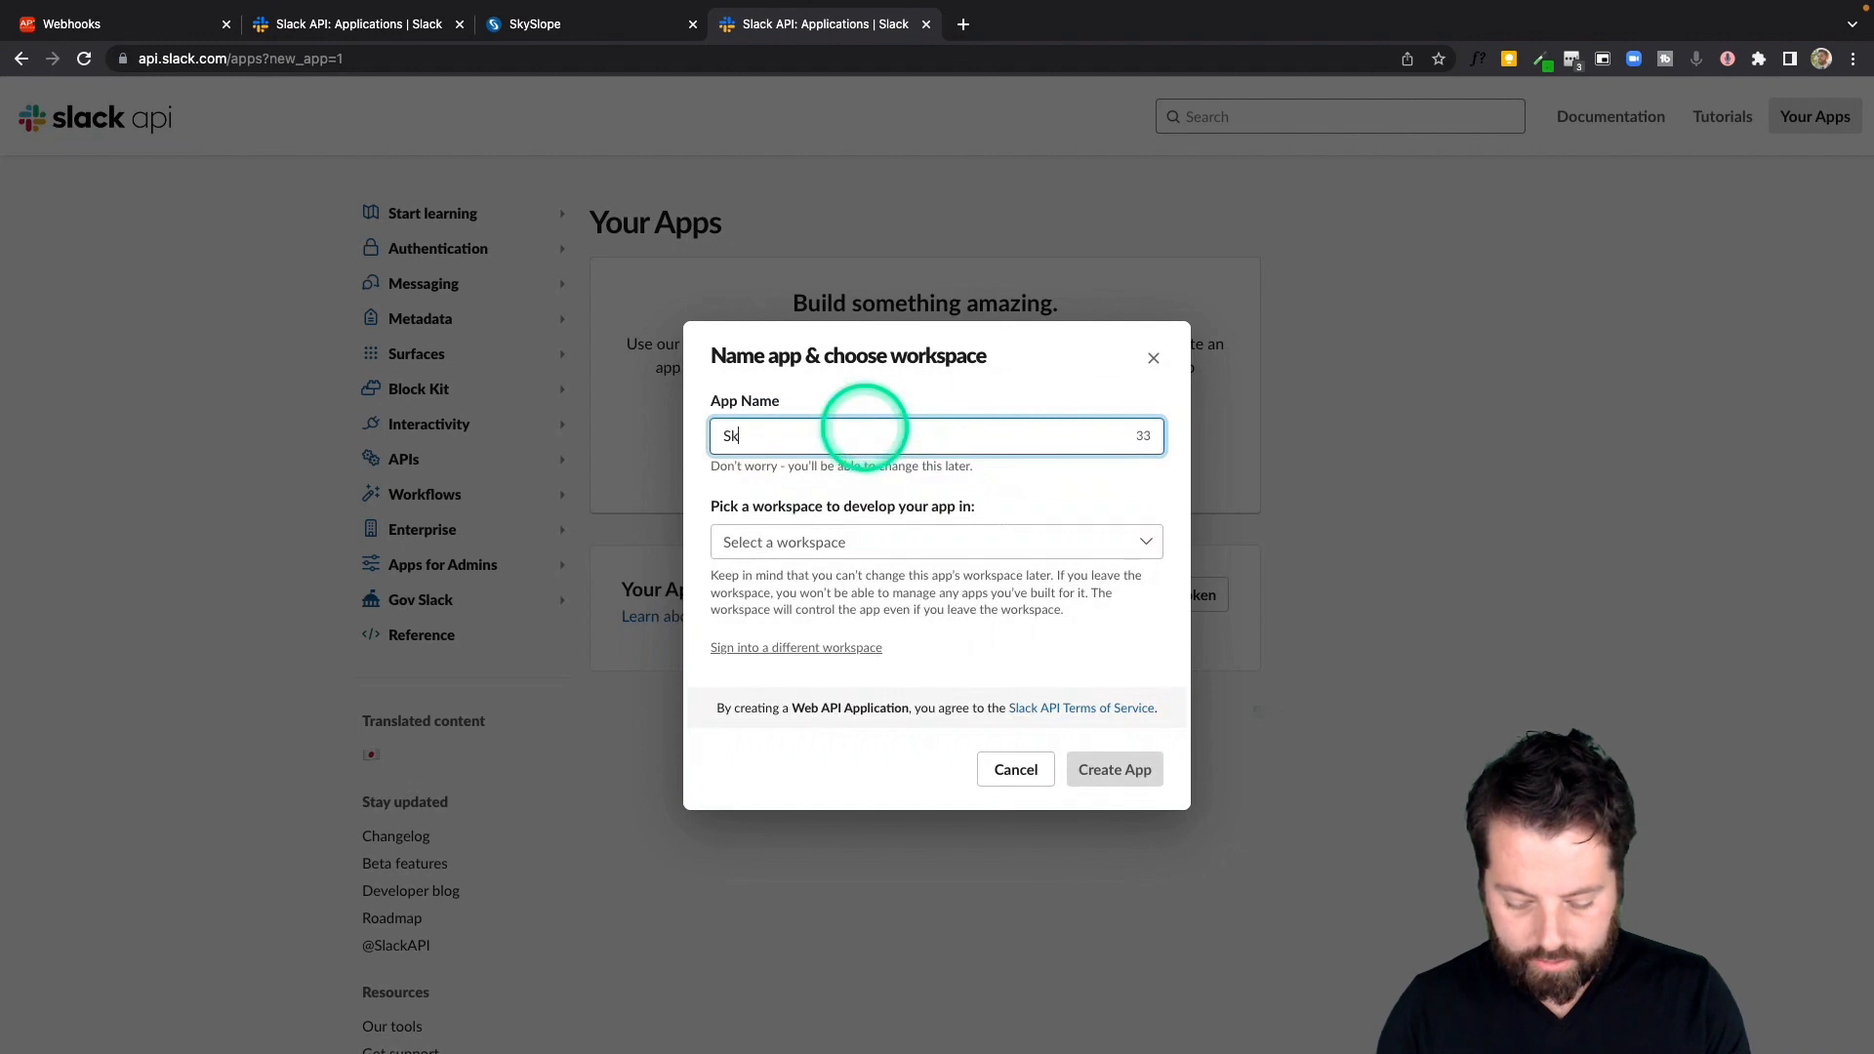
{"action": "type", "text": "SkySlope - CLosed Trana"}
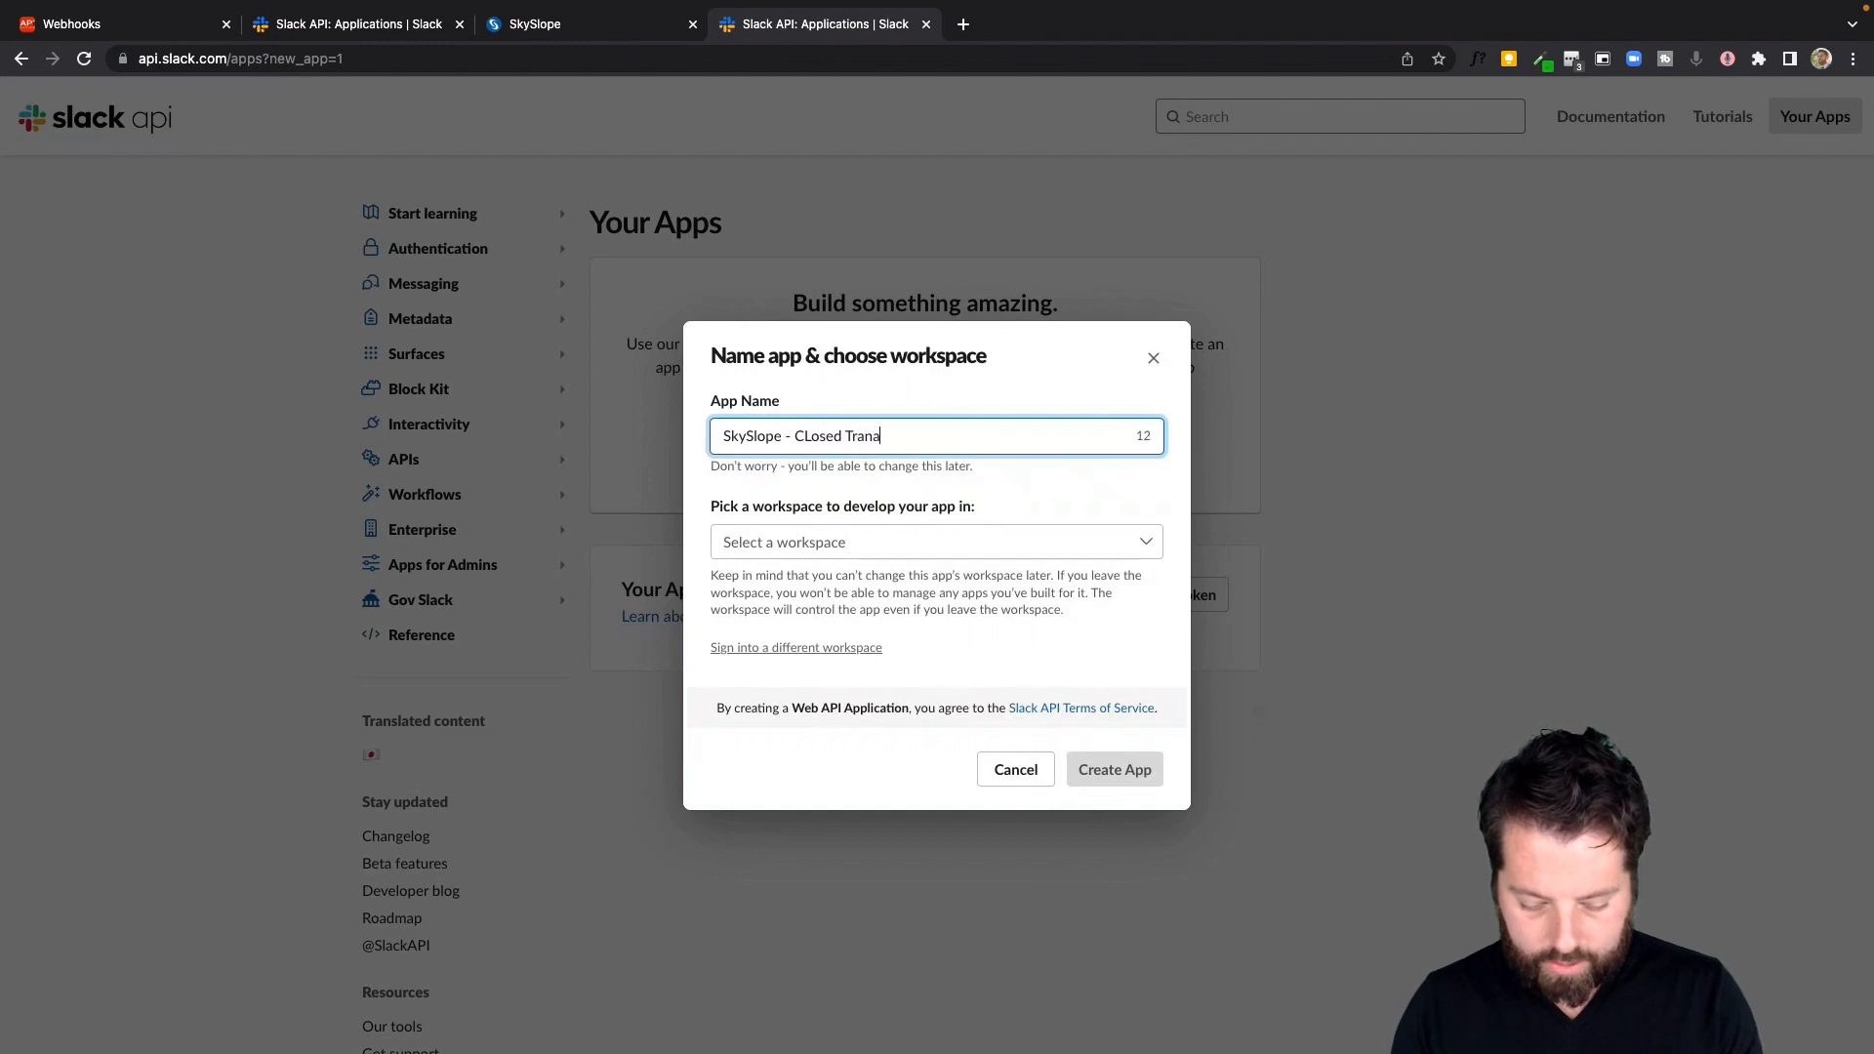
{"action": "key", "text": "BackSpace"}
{"action": "type", "text": "saction"}
{"action": "left_click", "coordinate": [812, 436]}
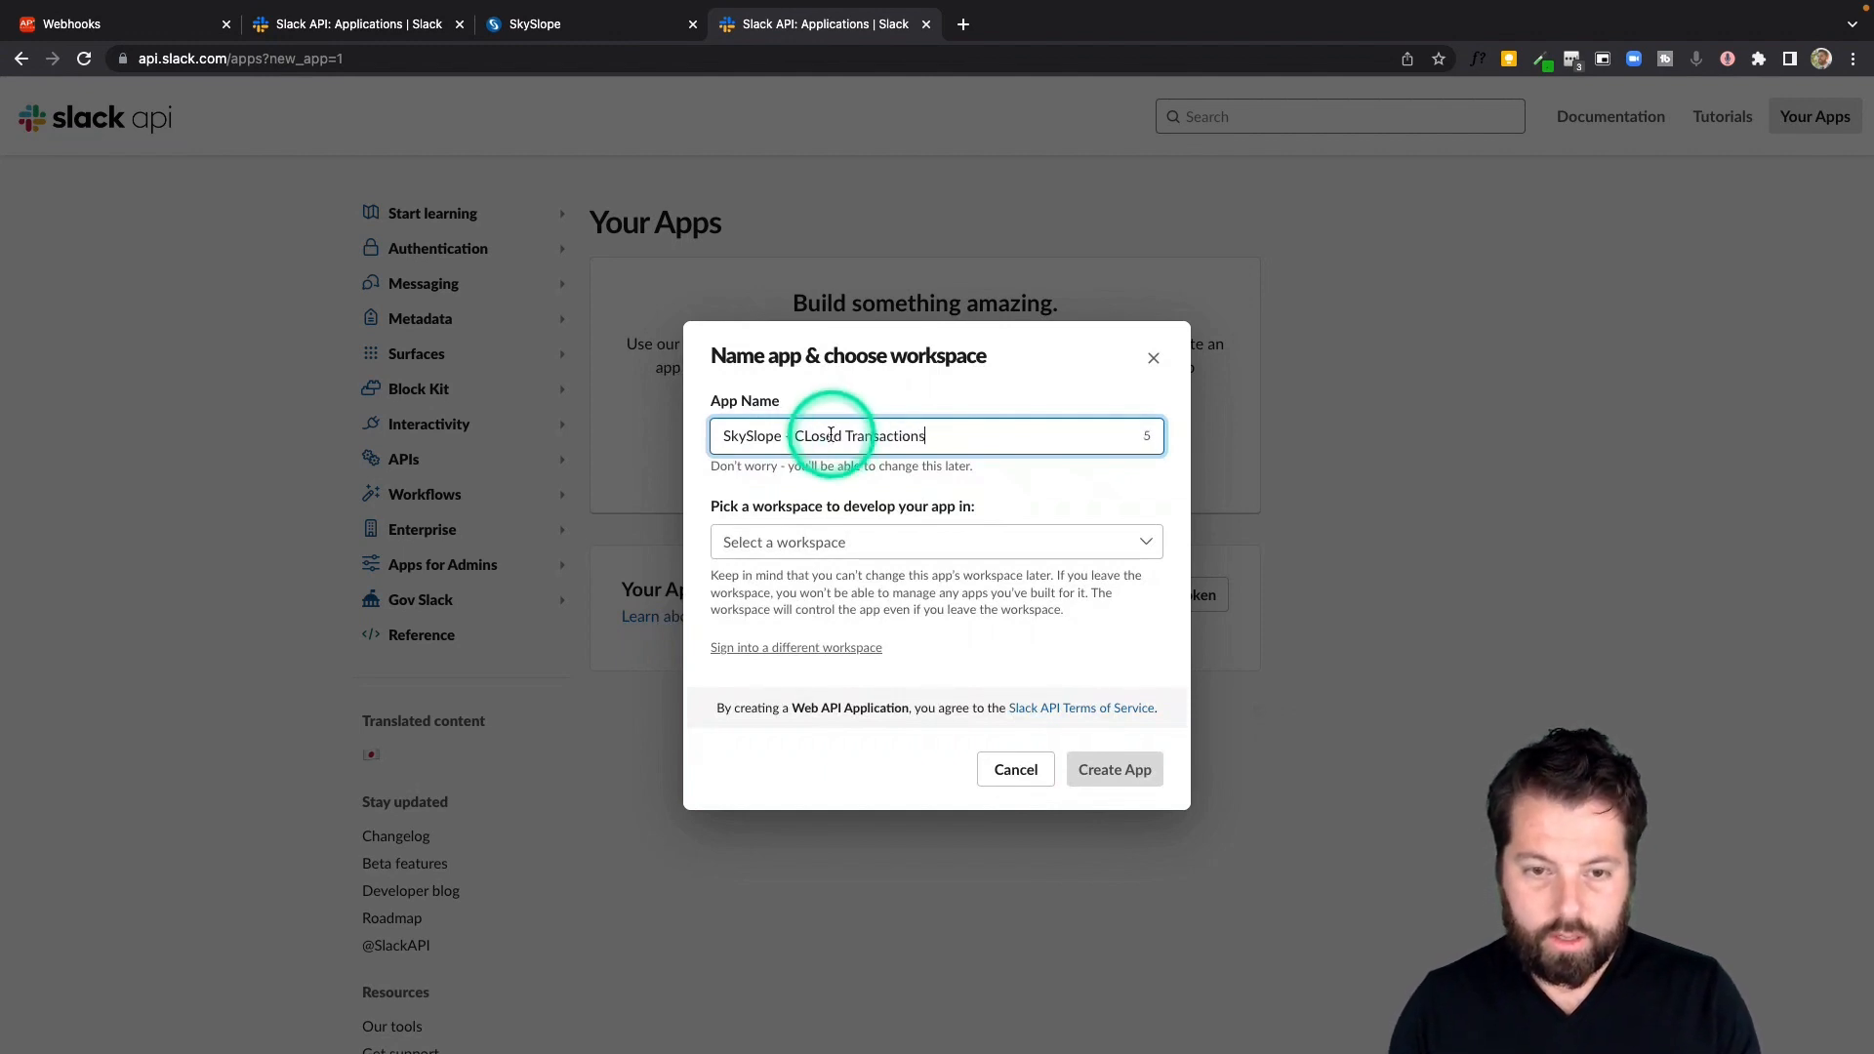
{"action": "key", "text": "BackSpace"}
{"action": "type", "text": "l"}
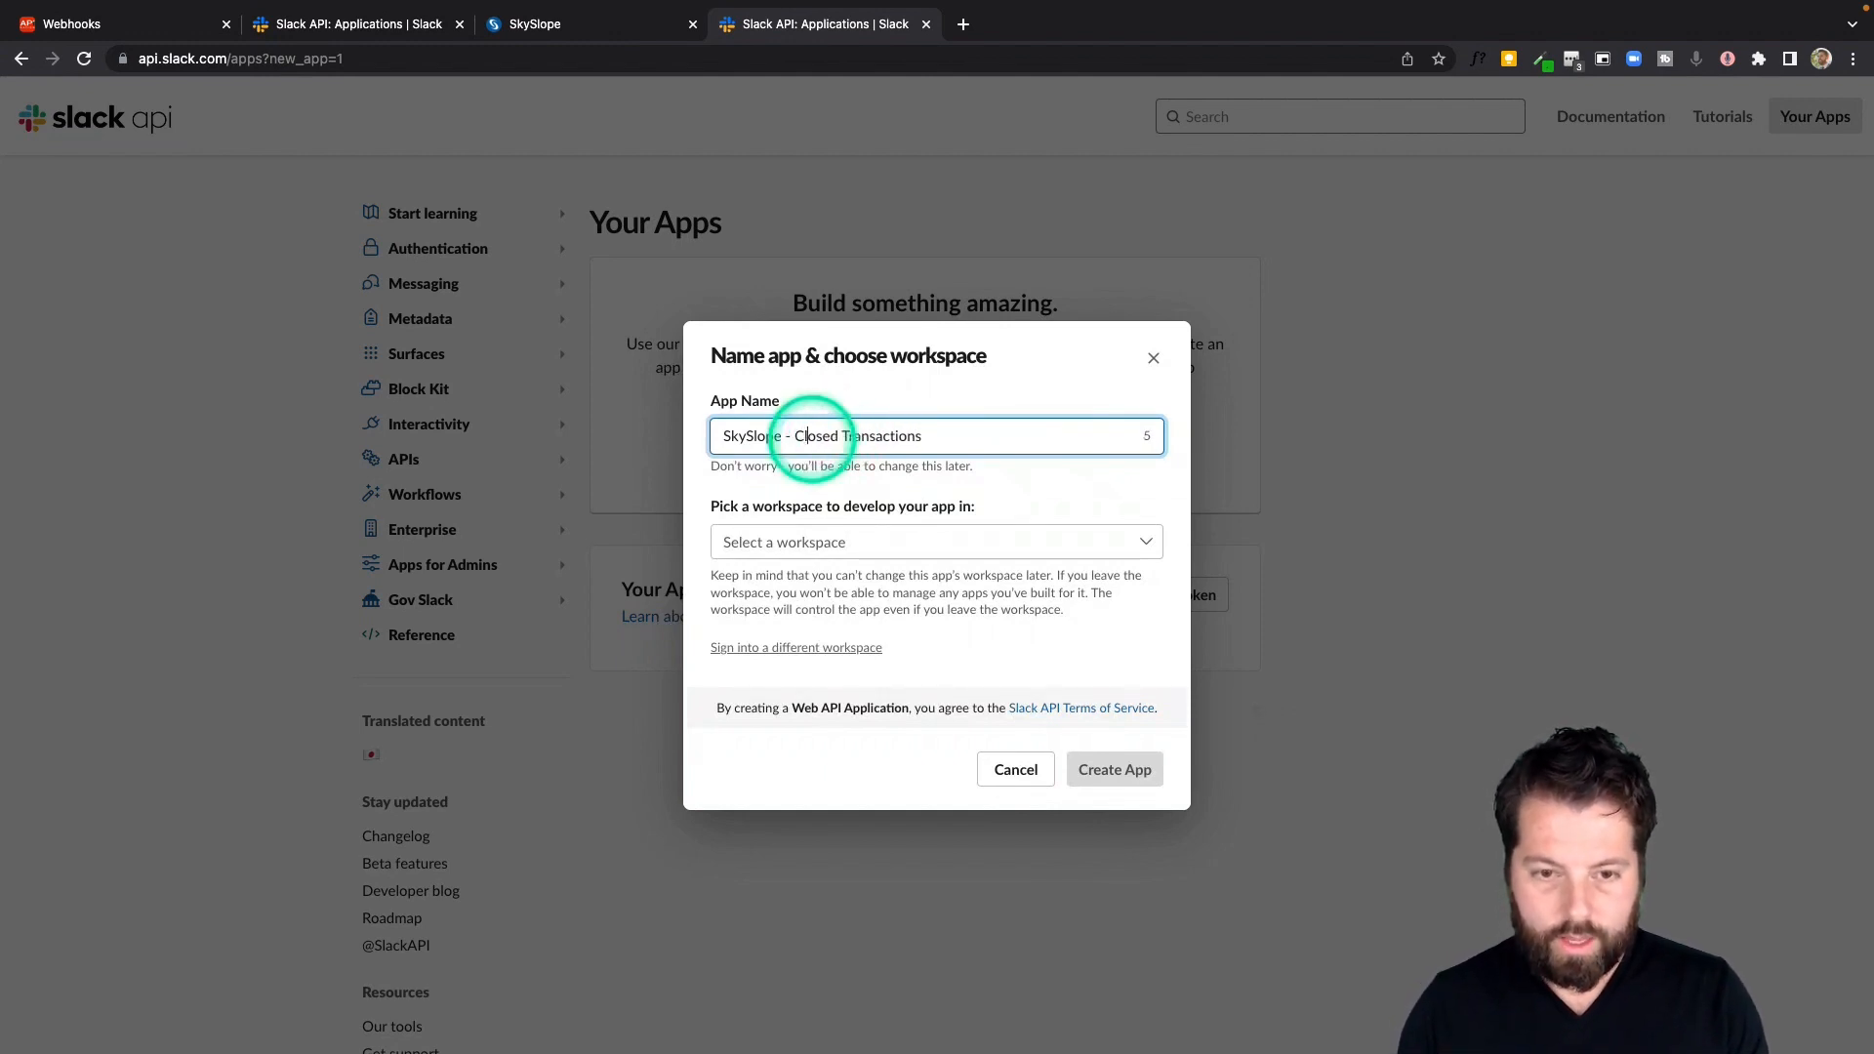
{"action": "left_click", "coordinate": [868, 541]}
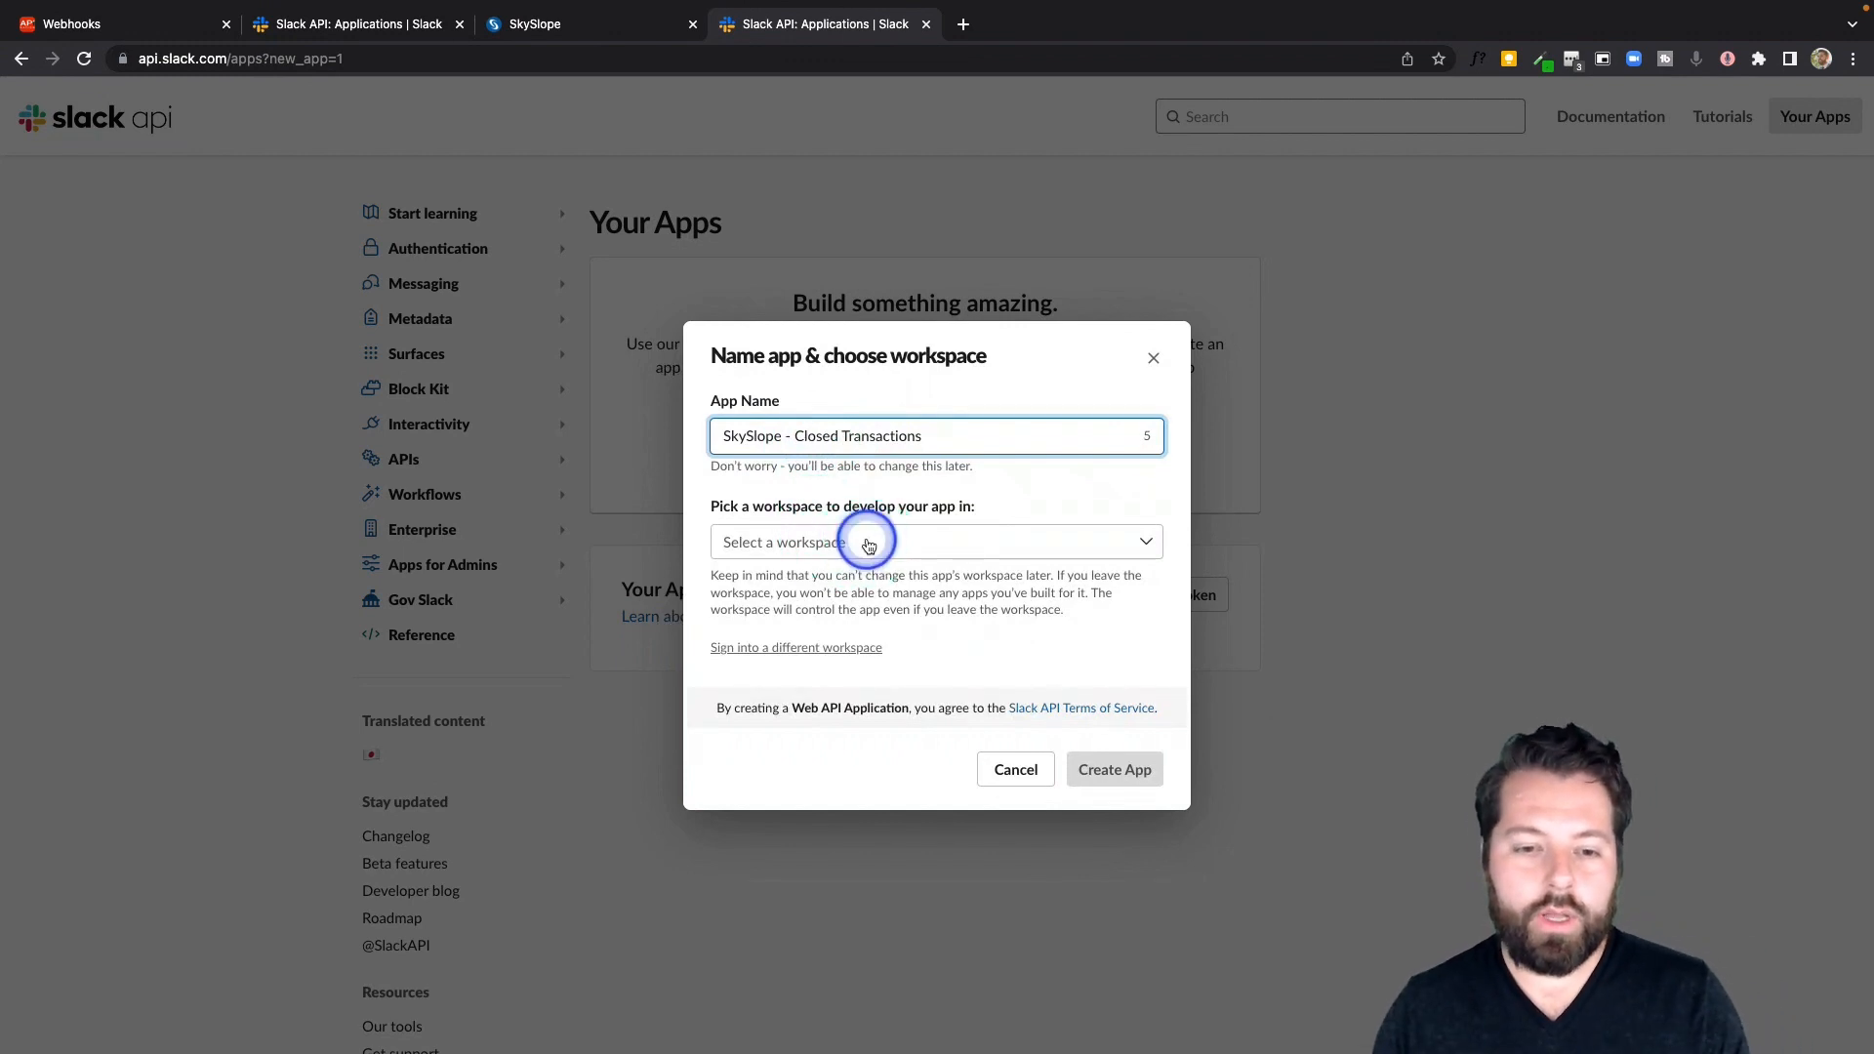
{"action": "left_click", "coordinate": [849, 576]}
{"action": "left_click", "coordinate": [1111, 765]}
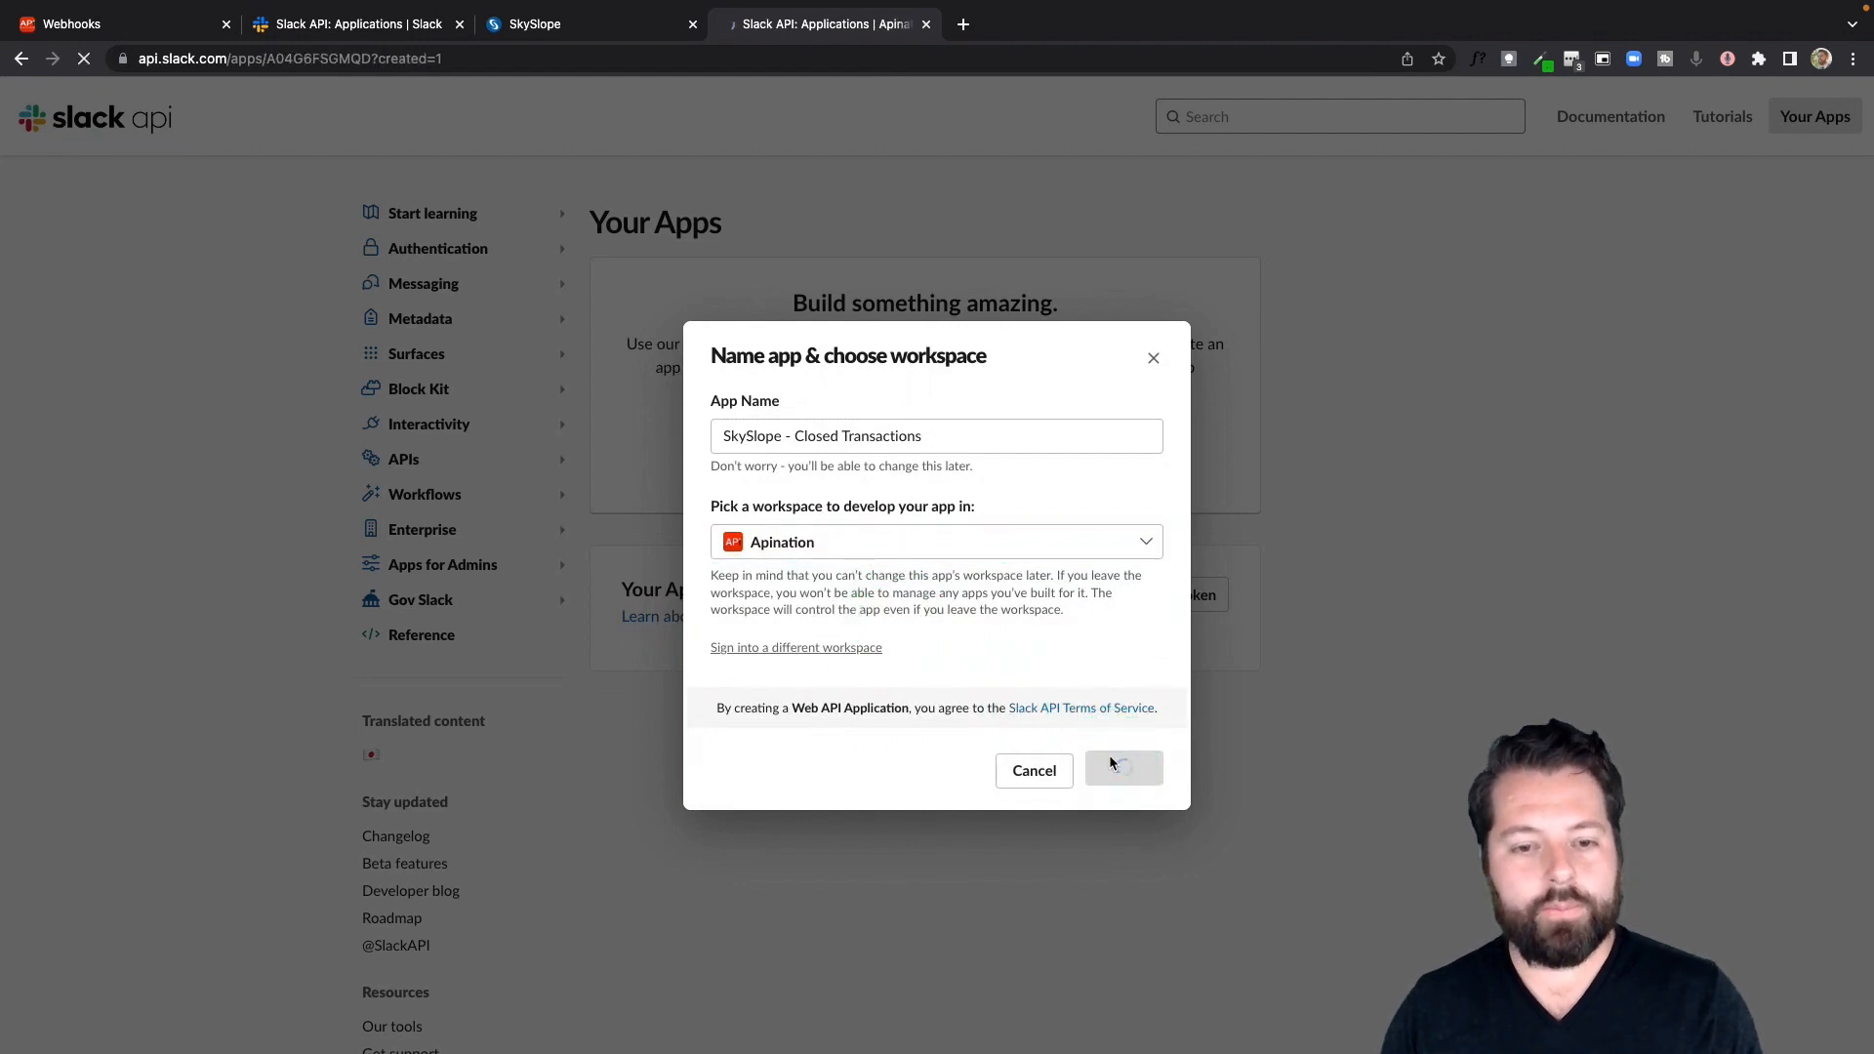
Open the app's Incoming Webhooks settings and activate incoming webhooks
{"action": "scroll", "coordinate": [1015, 578], "scroll_direction": "down", "scroll_amount": 2}
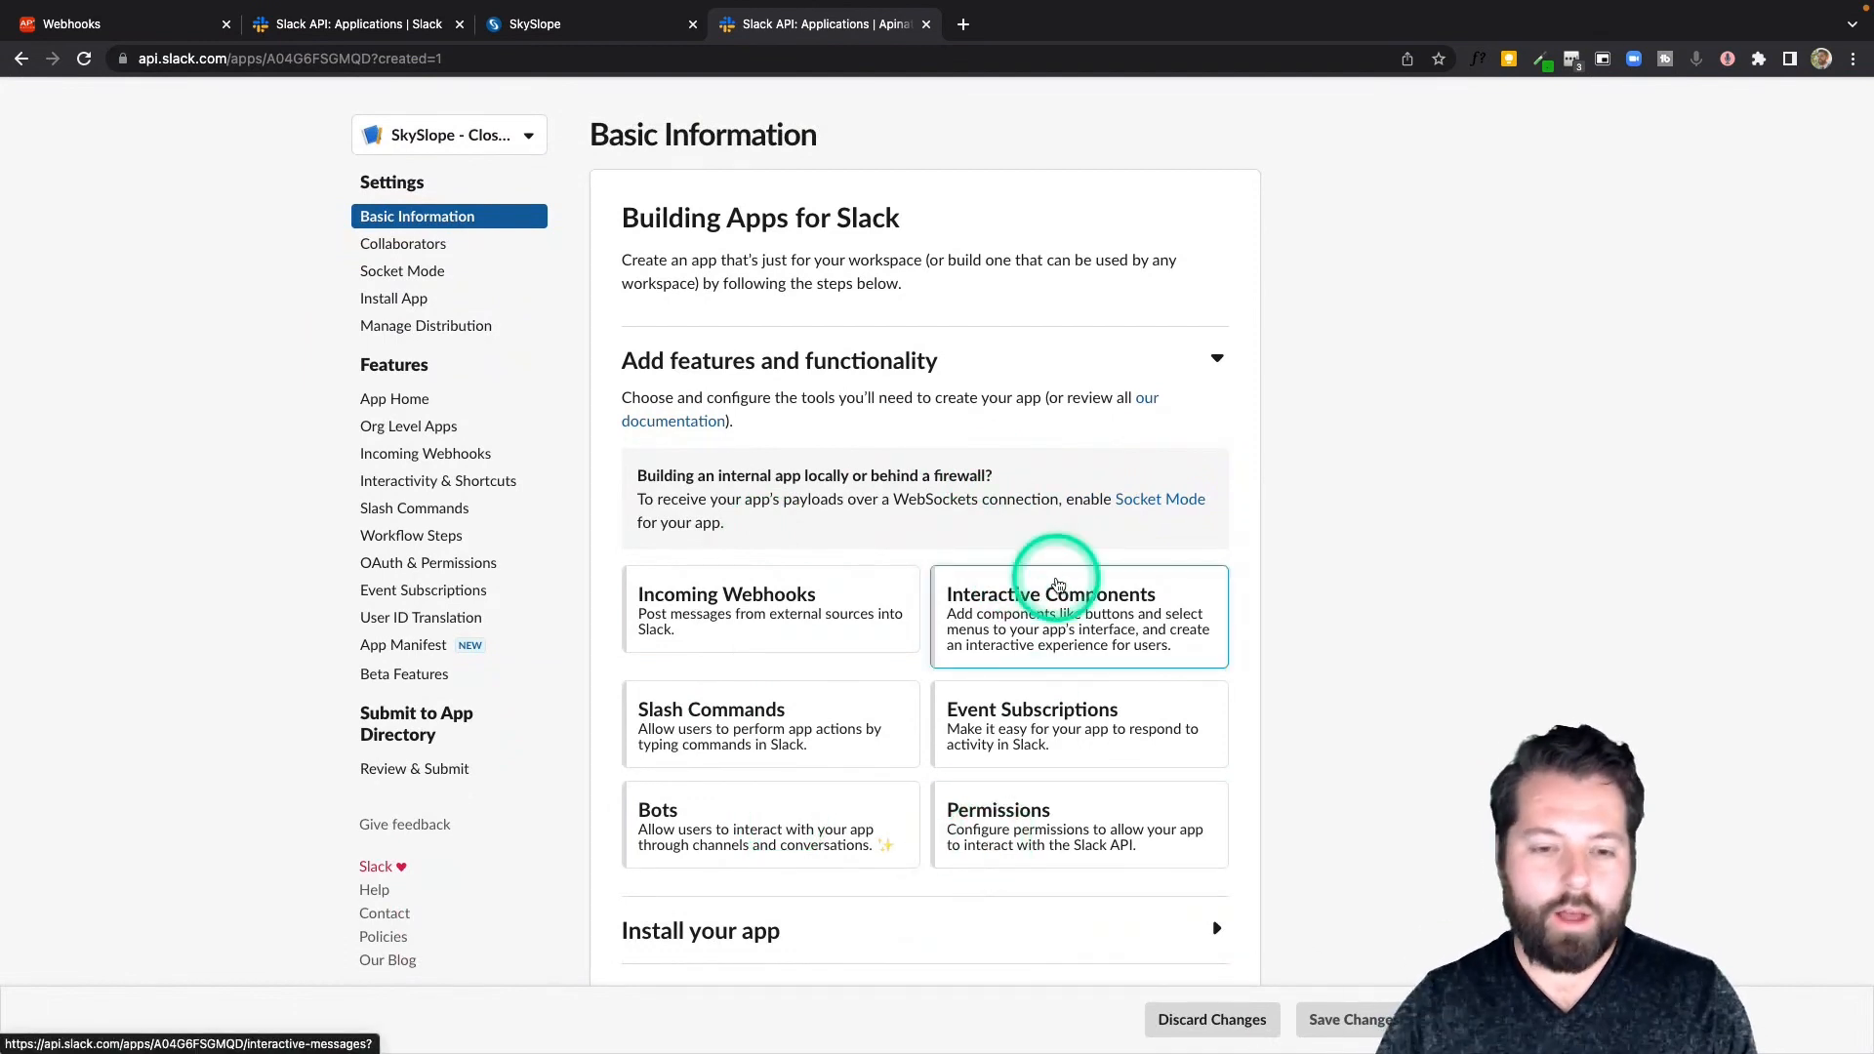
{"action": "left_click", "coordinate": [775, 620]}
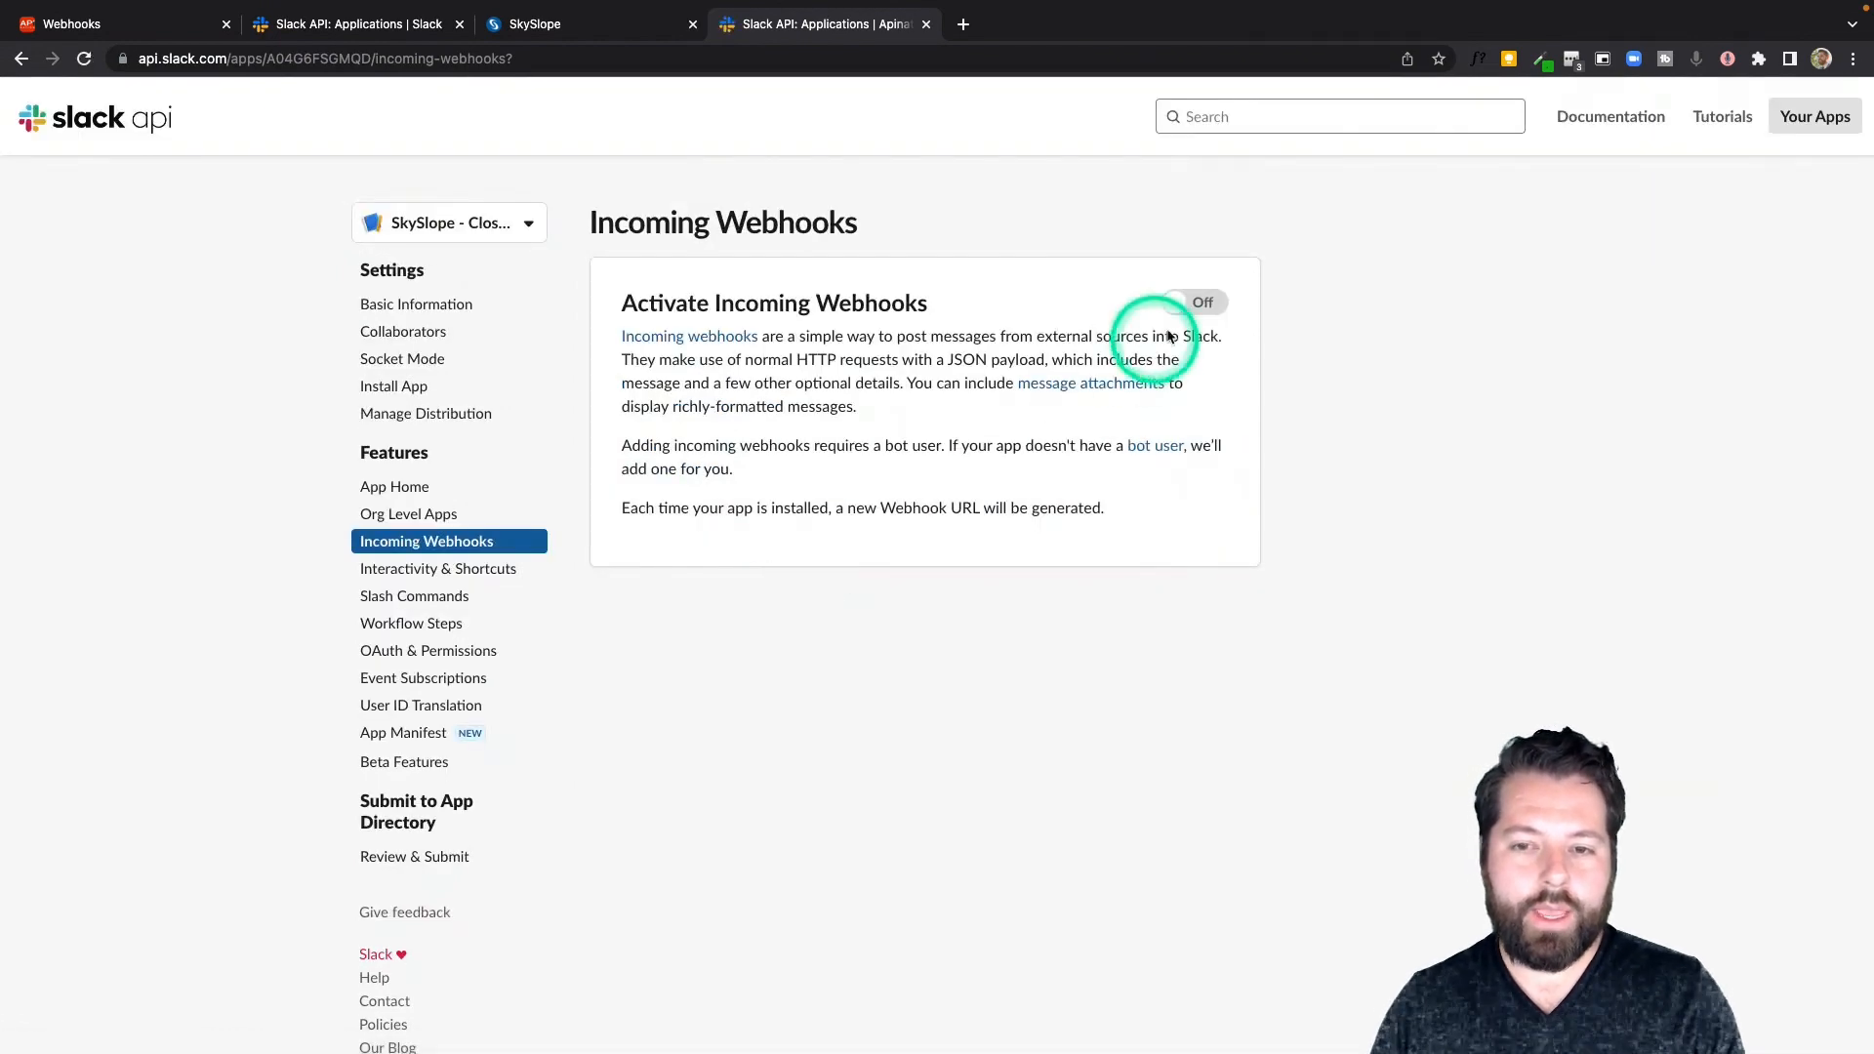
{"action": "left_click", "coordinate": [1187, 305]}
Add a new webhook to the workspace posting to the ernestwebhooktest channel and allow access
{"action": "scroll", "coordinate": [859, 564], "scroll_direction": "down", "scroll_amount": 2}
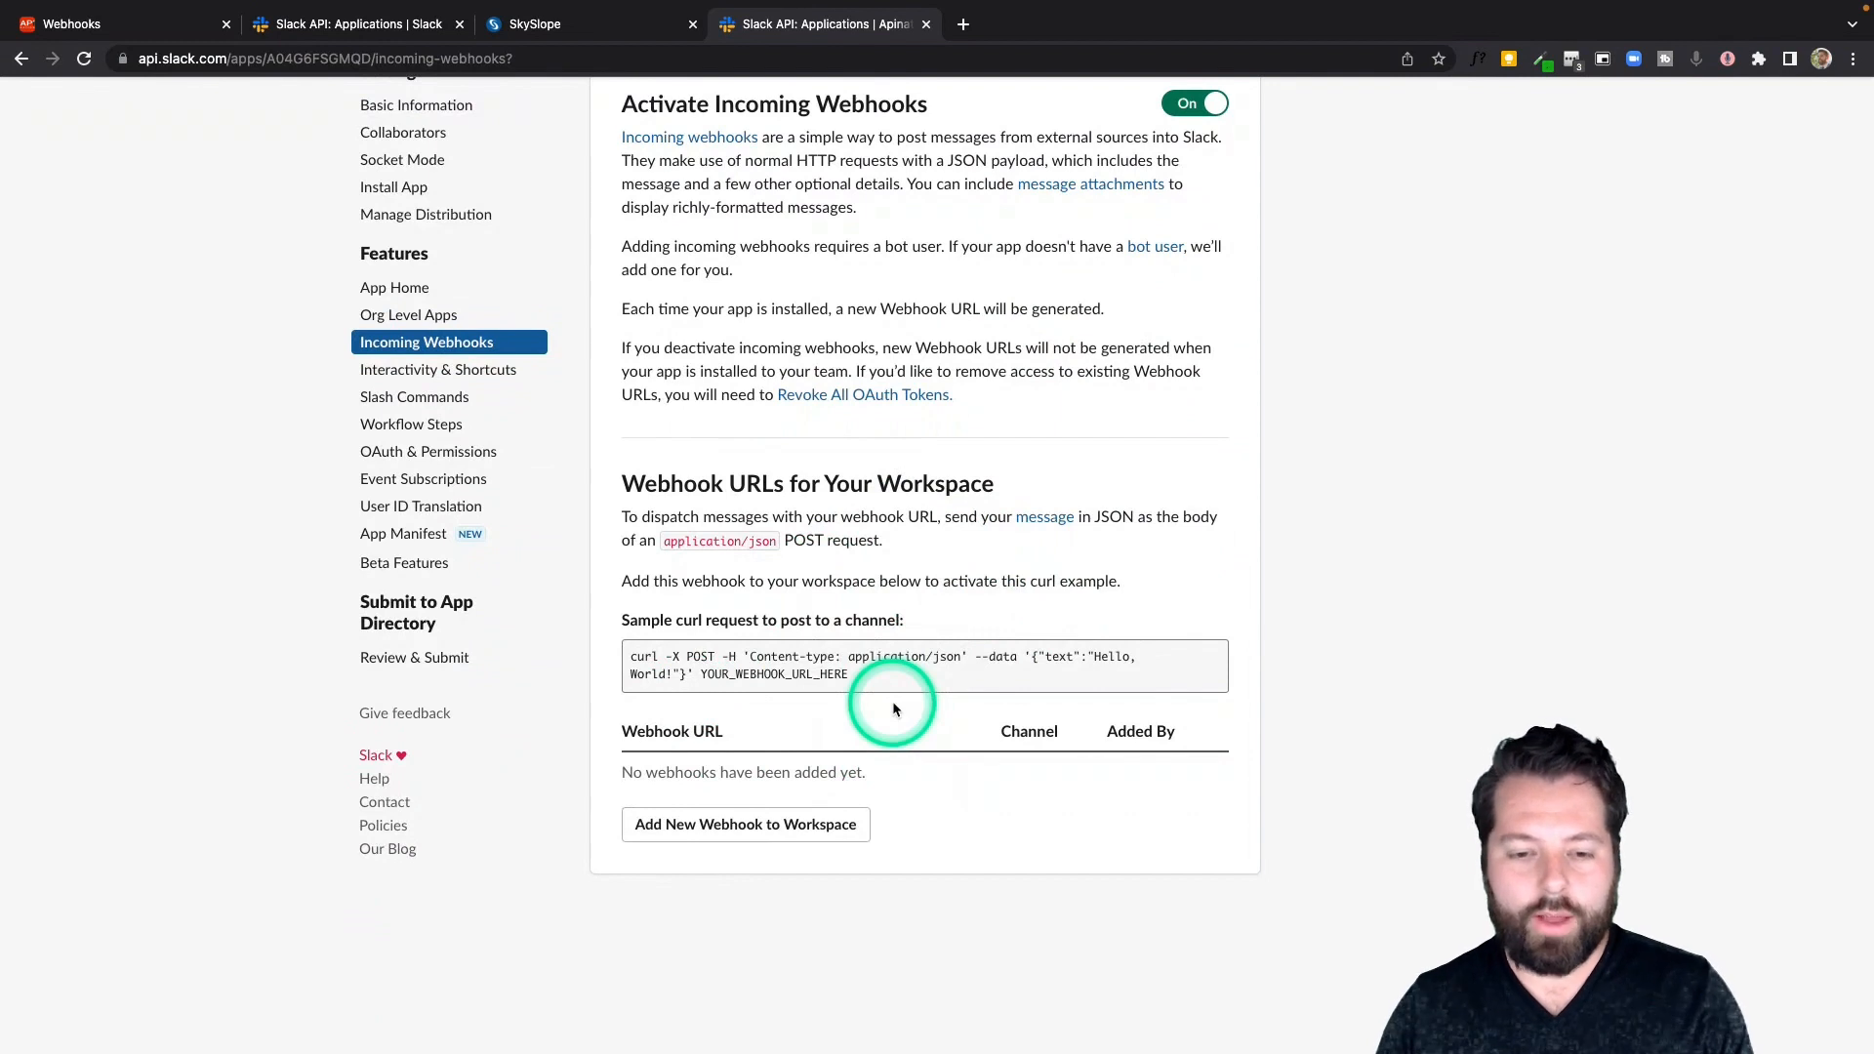
{"action": "left_click", "coordinate": [781, 826]}
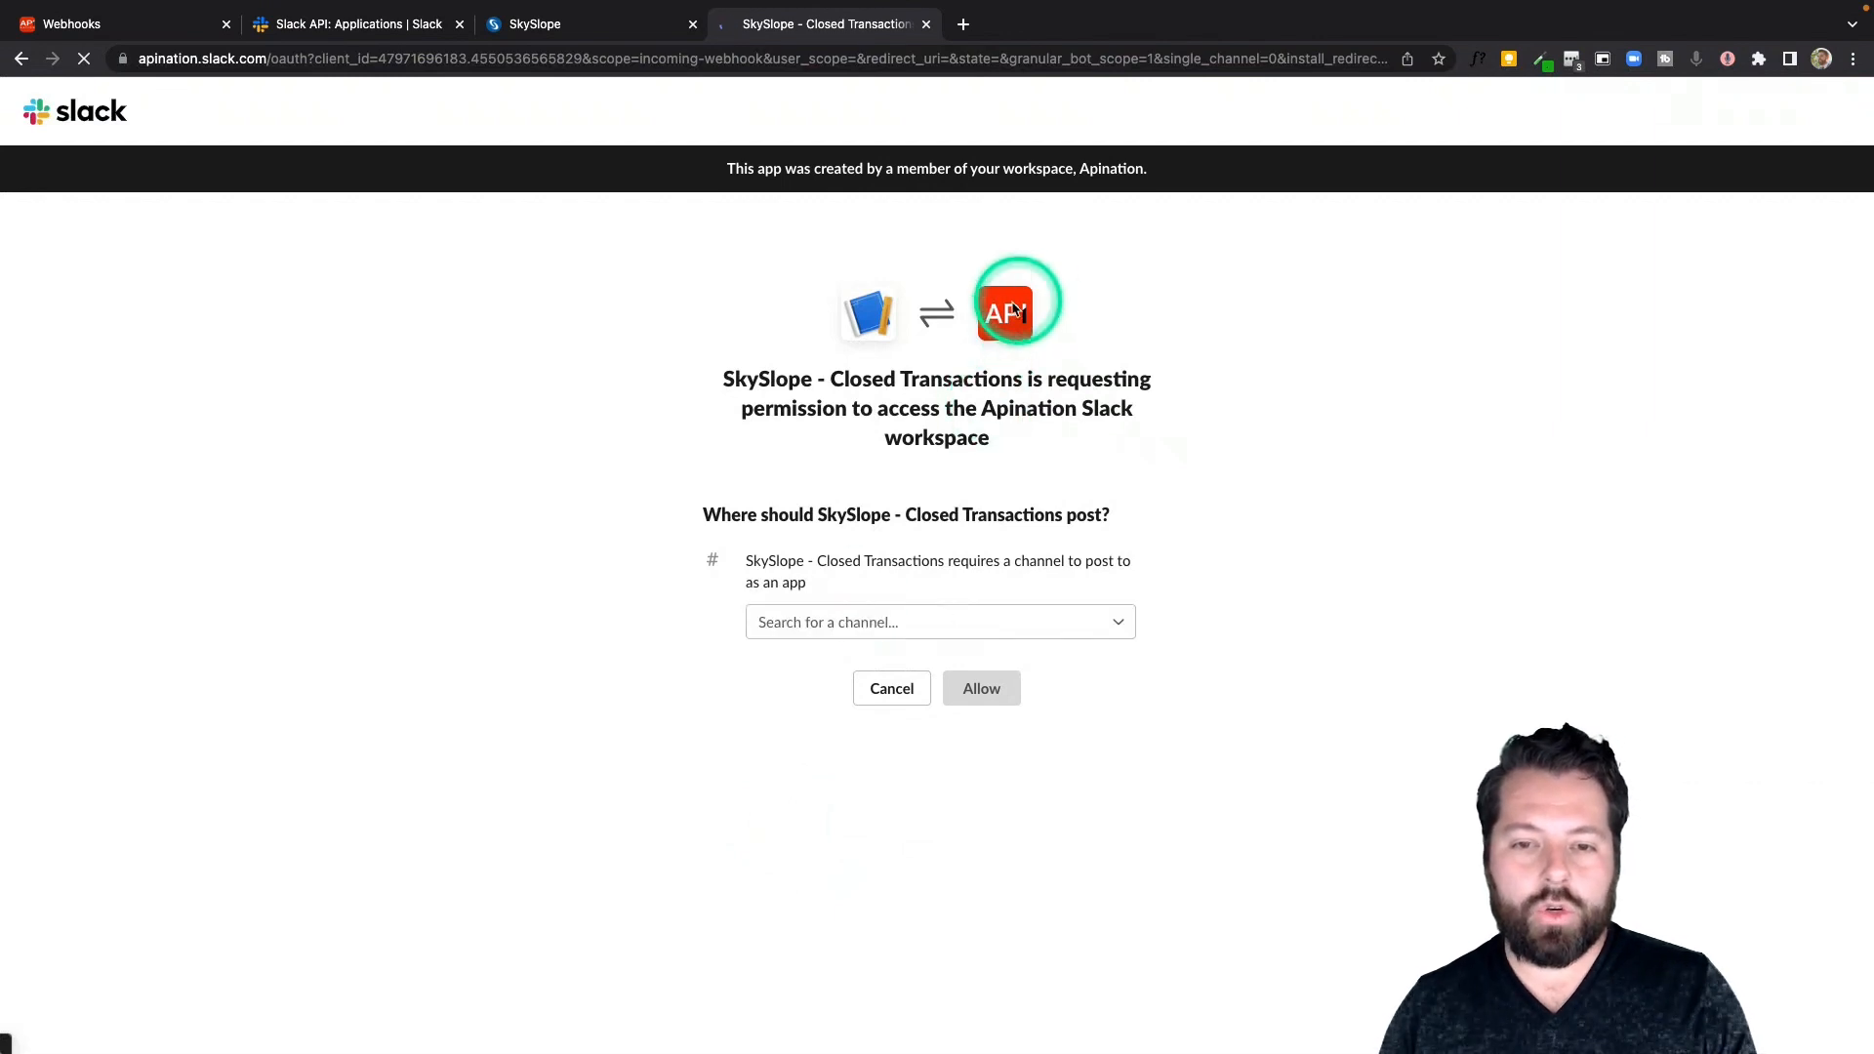
{"action": "left_click", "coordinate": [861, 622]}
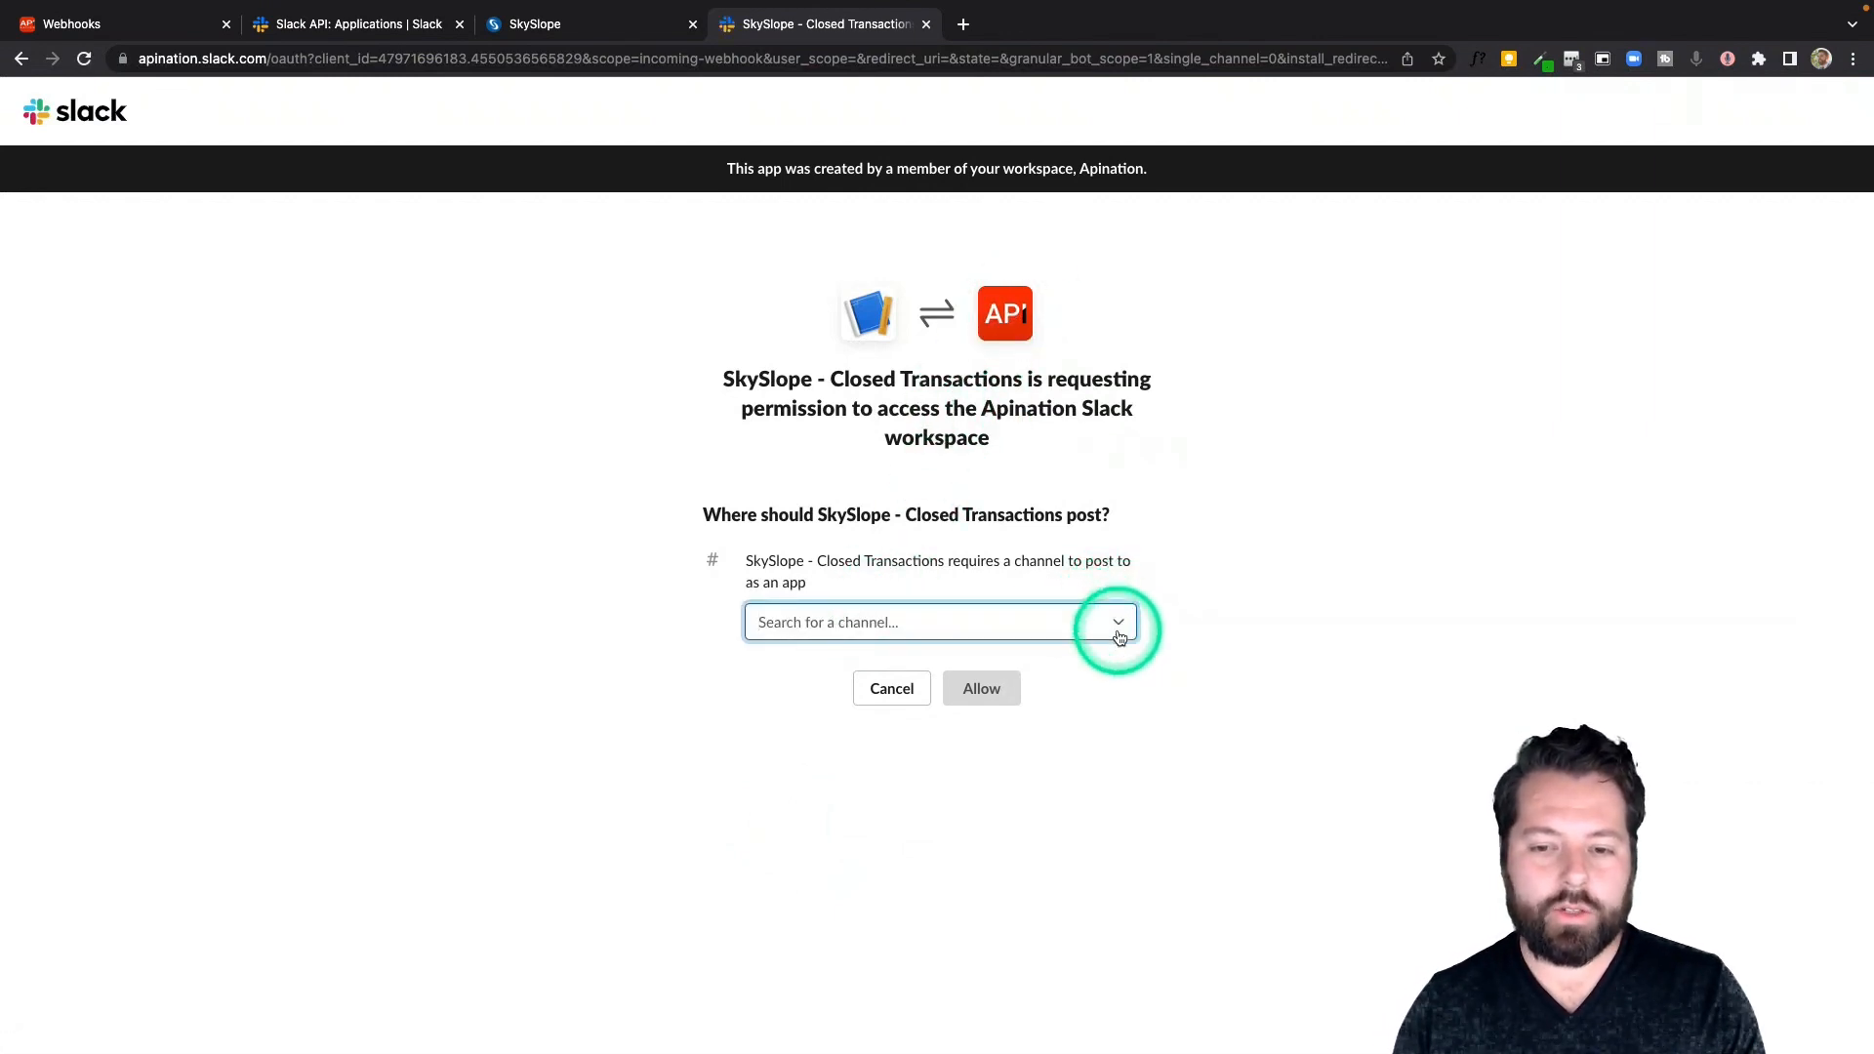
{"action": "type", "text": "ern"}
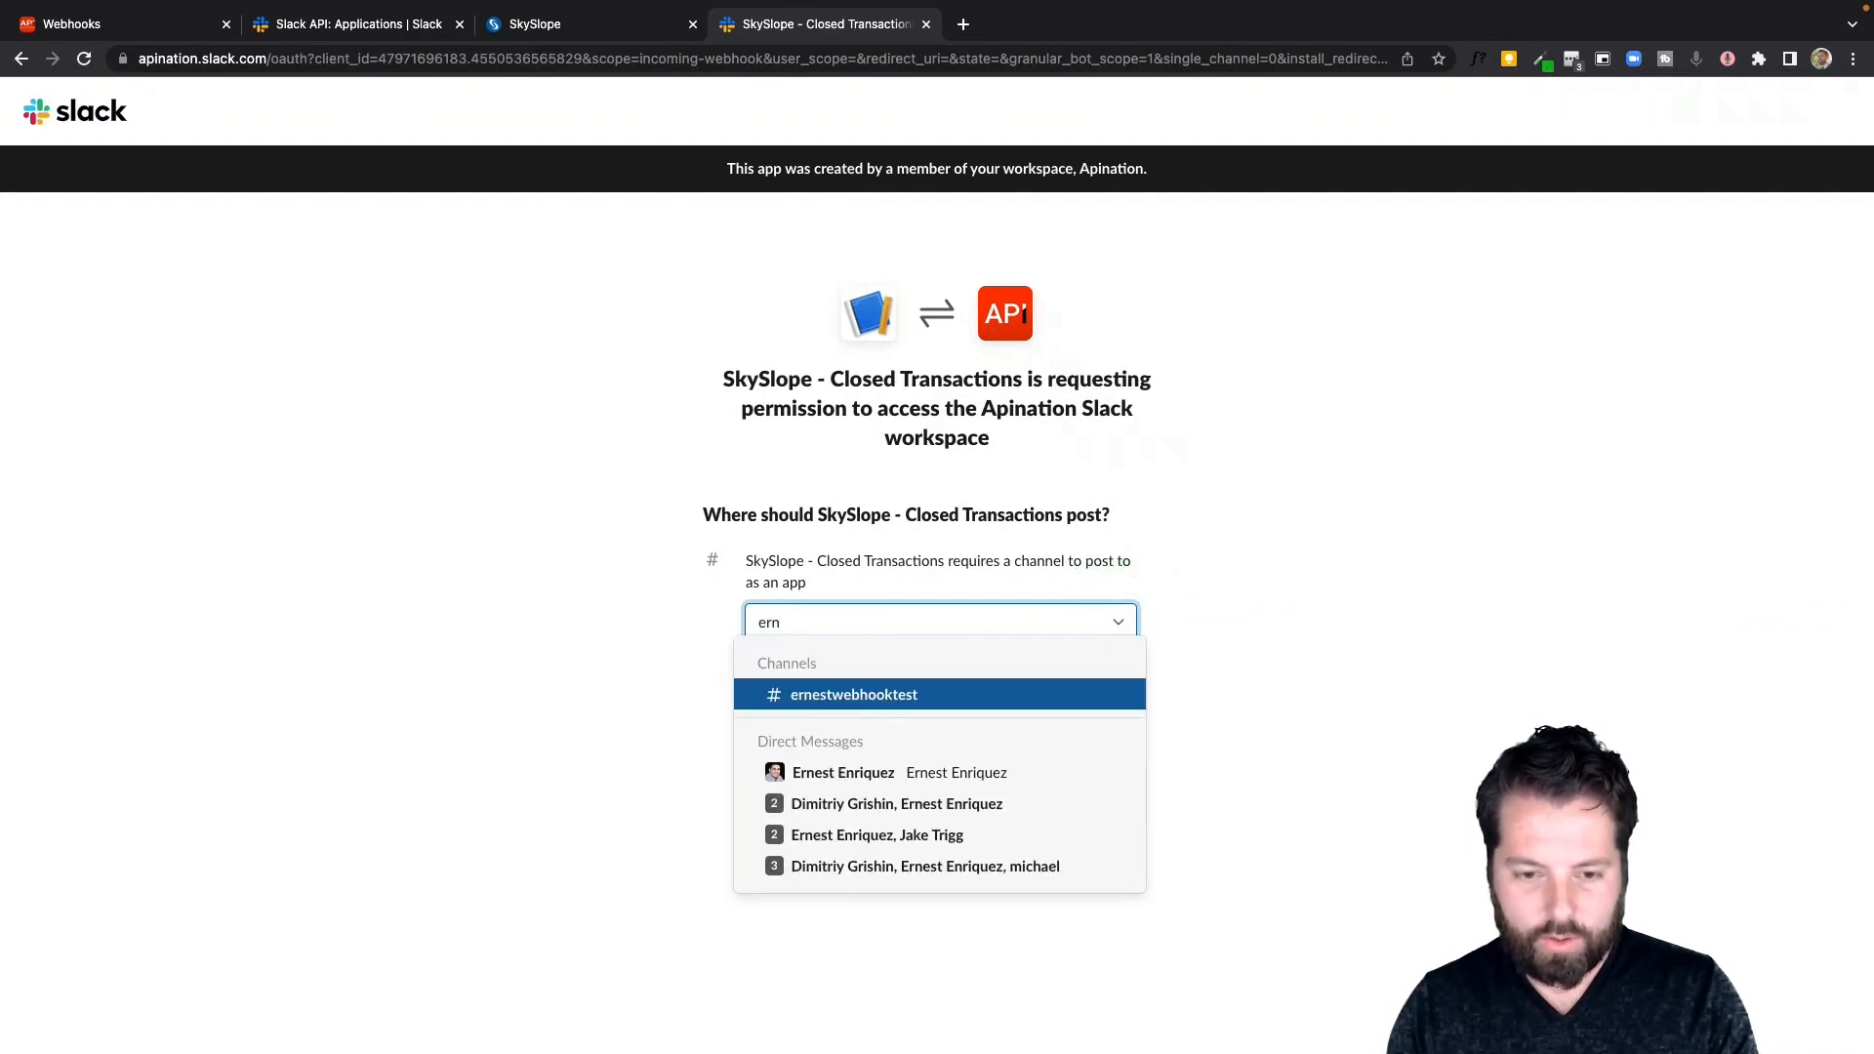
{"action": "left_click", "coordinate": [1046, 688]}
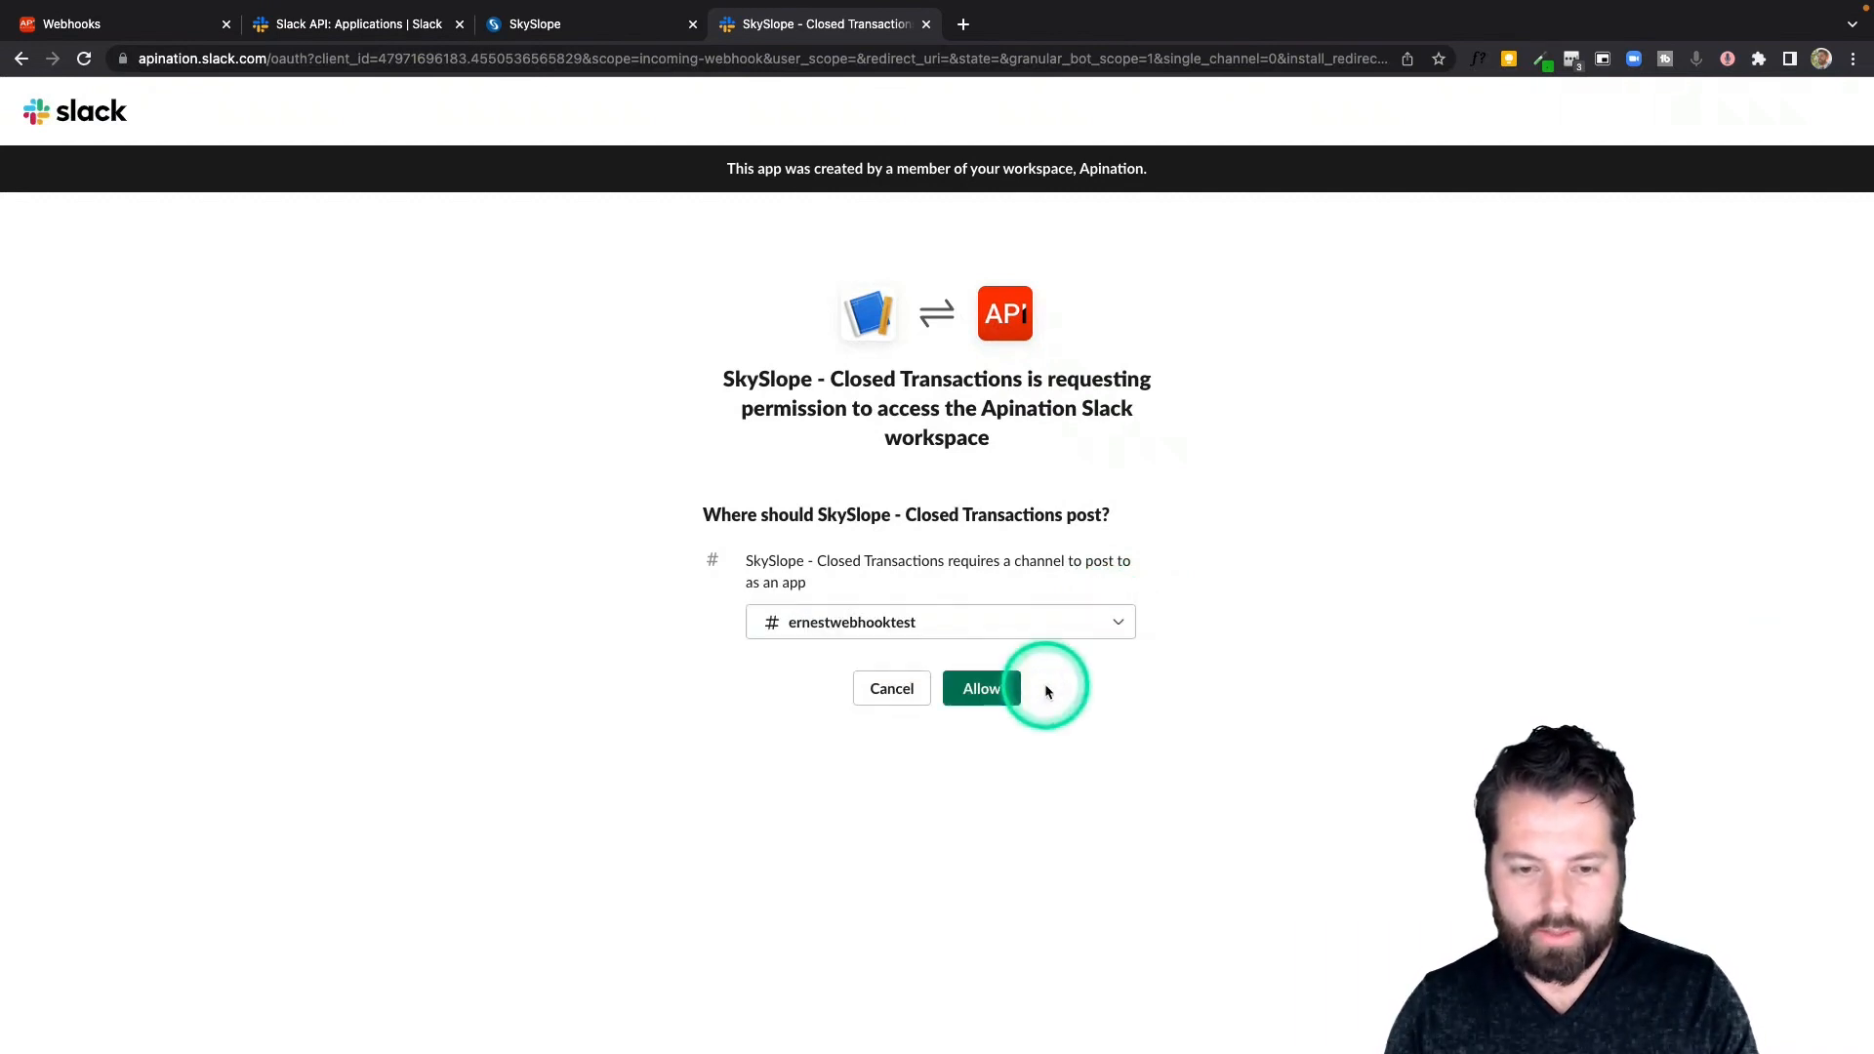
{"action": "left_click", "coordinate": [996, 688]}
{"action": "scroll", "coordinate": [998, 688], "scroll_direction": "down", "scroll_amount": 3}
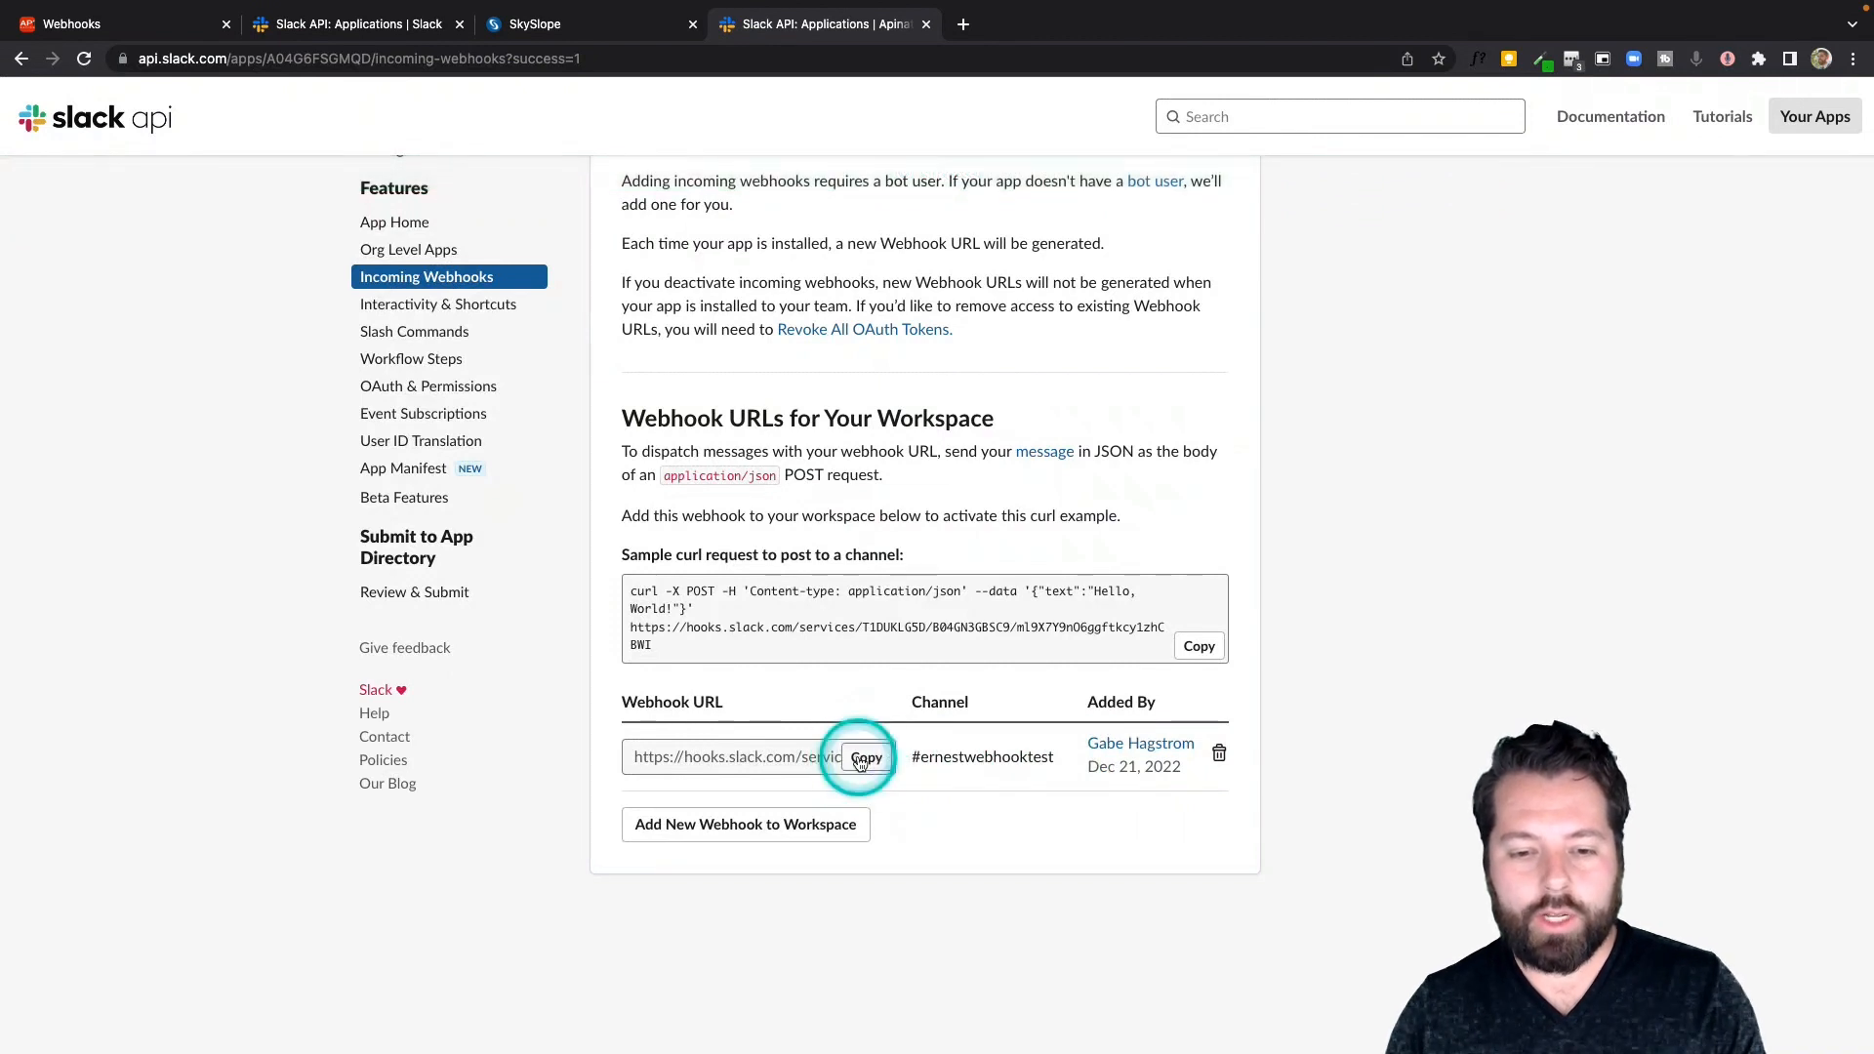
Copy the Slack webhook URL, paste it into the Apination webhook's URL field and generate the webhook
{"action": "left_click", "coordinate": [859, 761]}
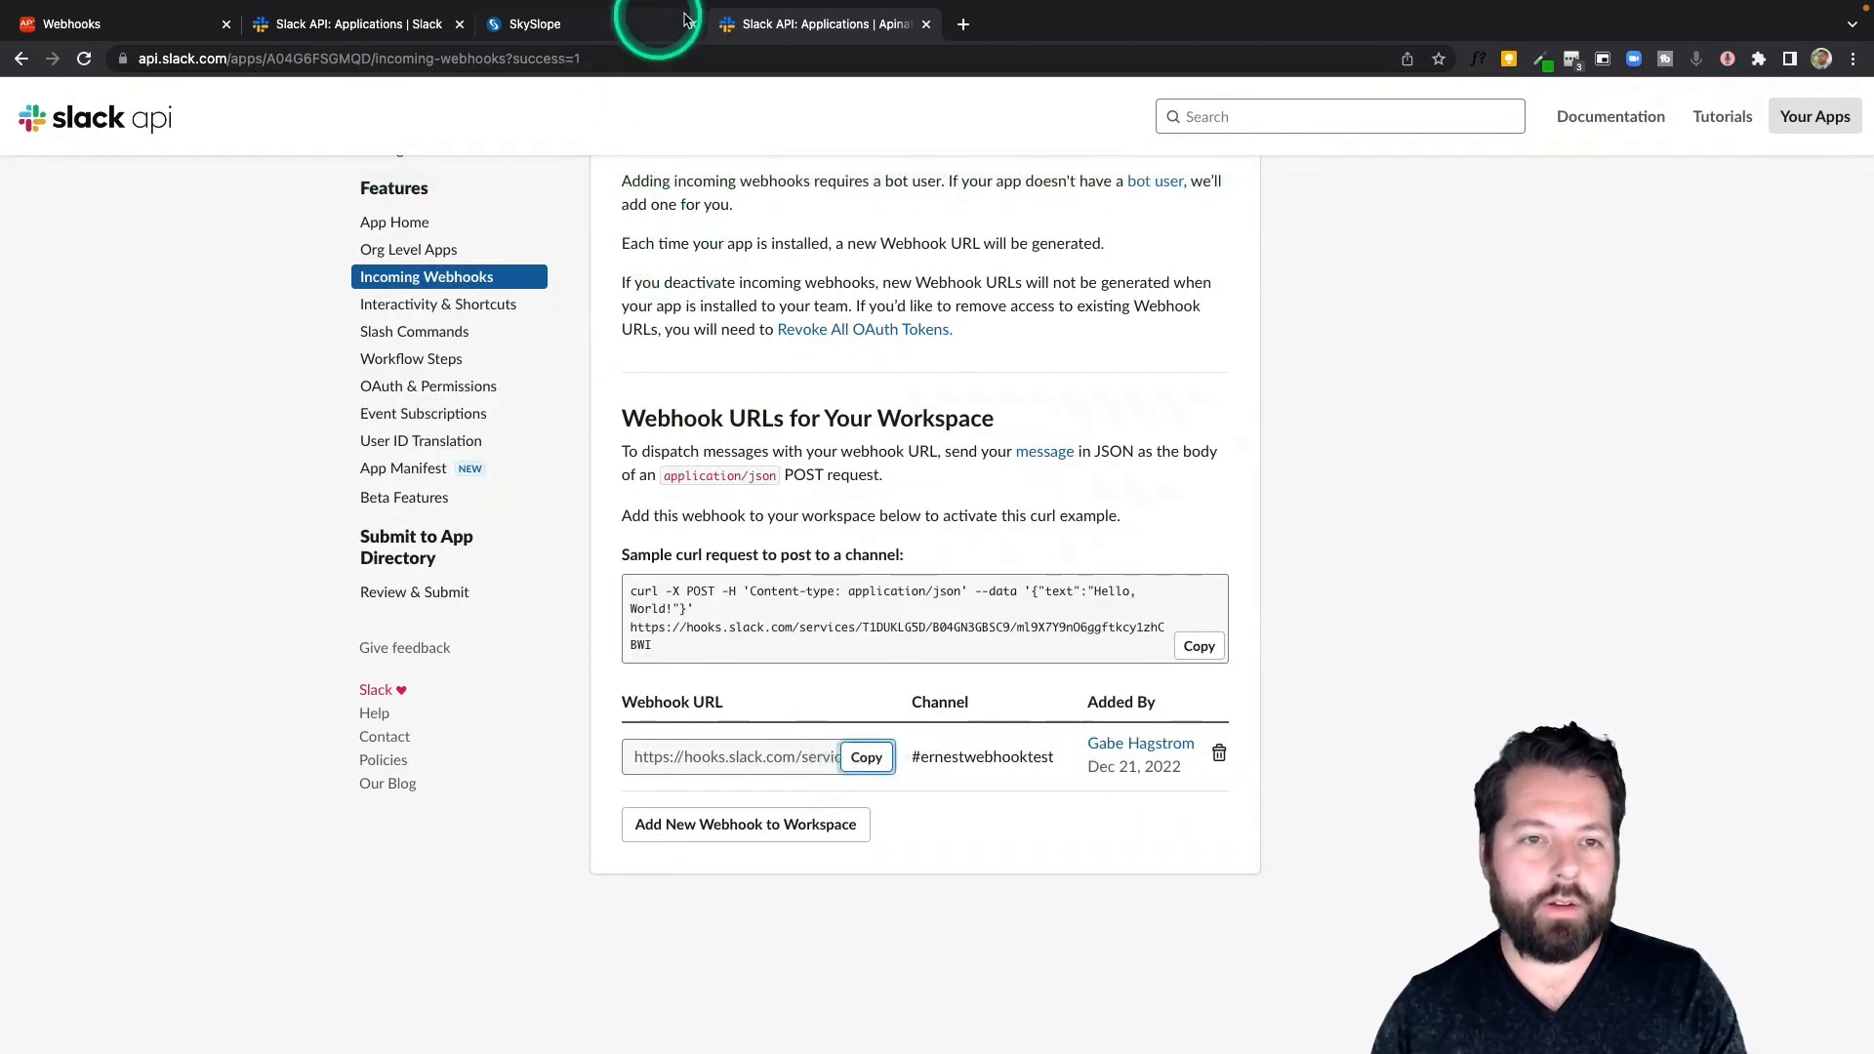
{"action": "left_click", "coordinate": [173, 30]}
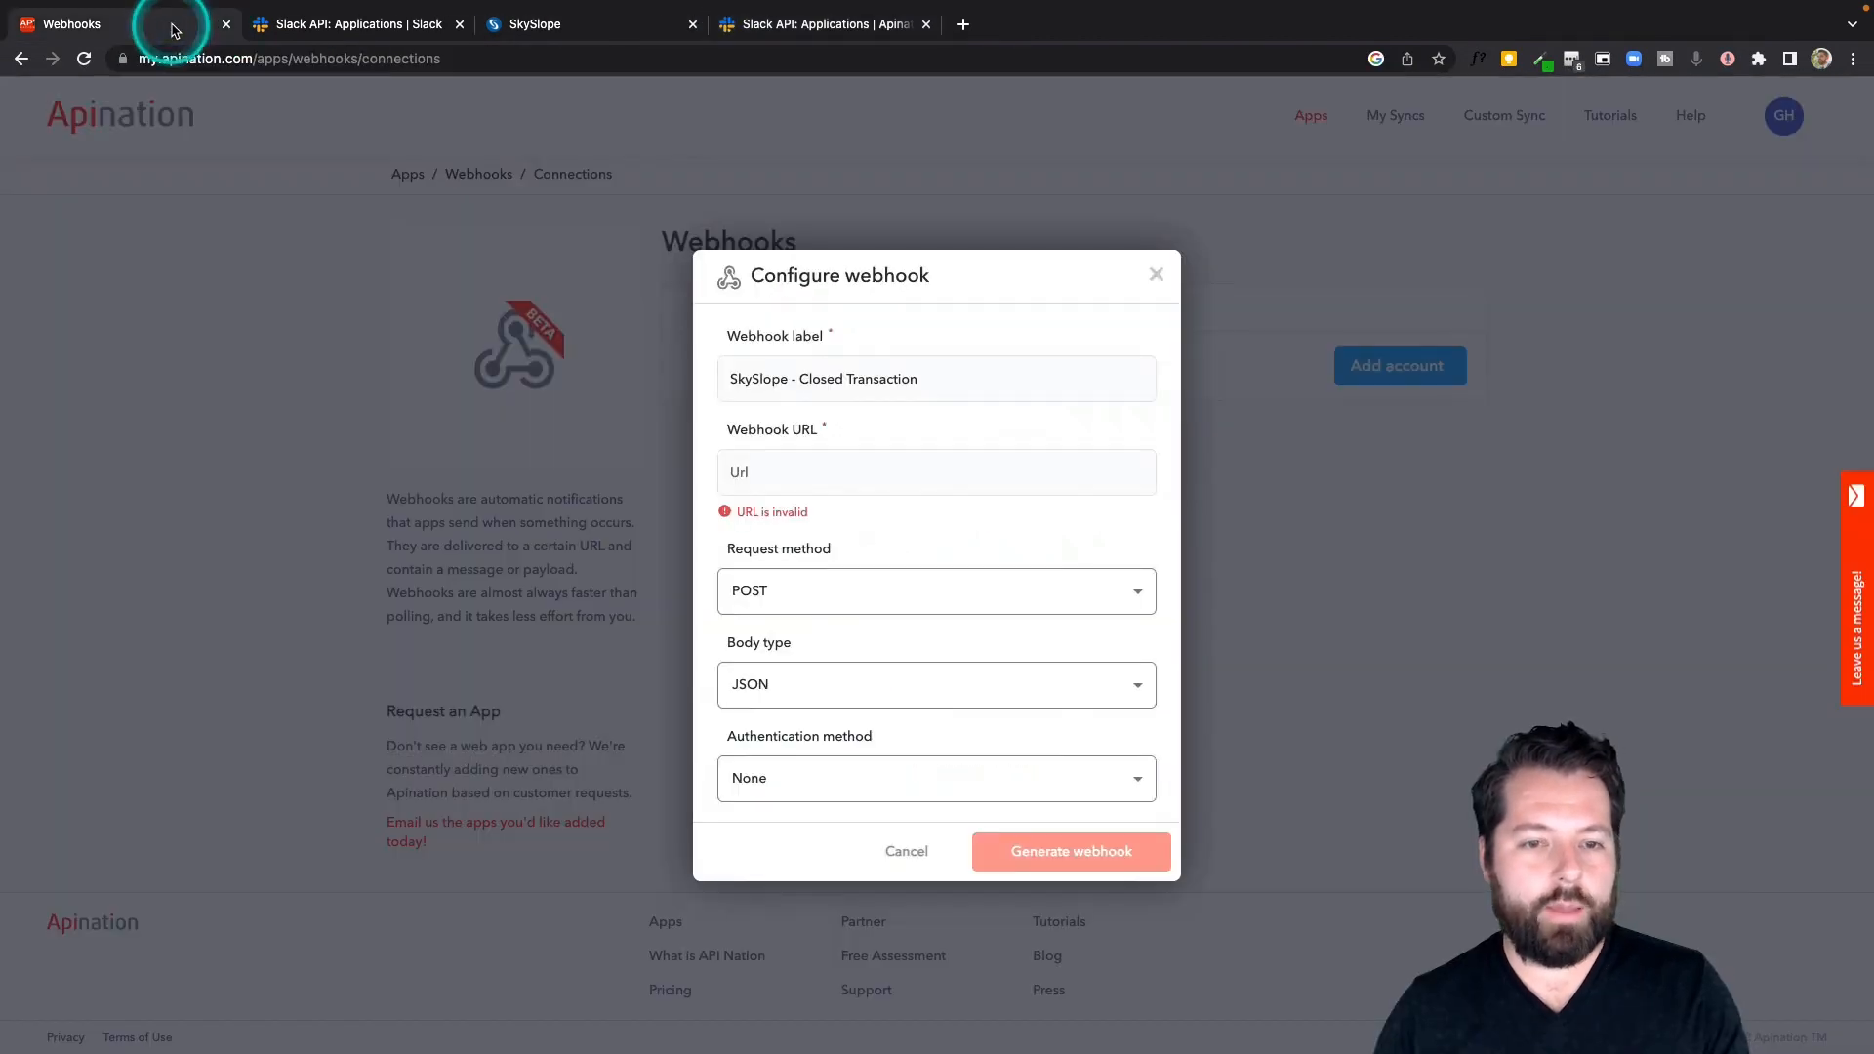
{"action": "left_click", "coordinate": [790, 477]}
{"action": "key", "text": "super+v"}
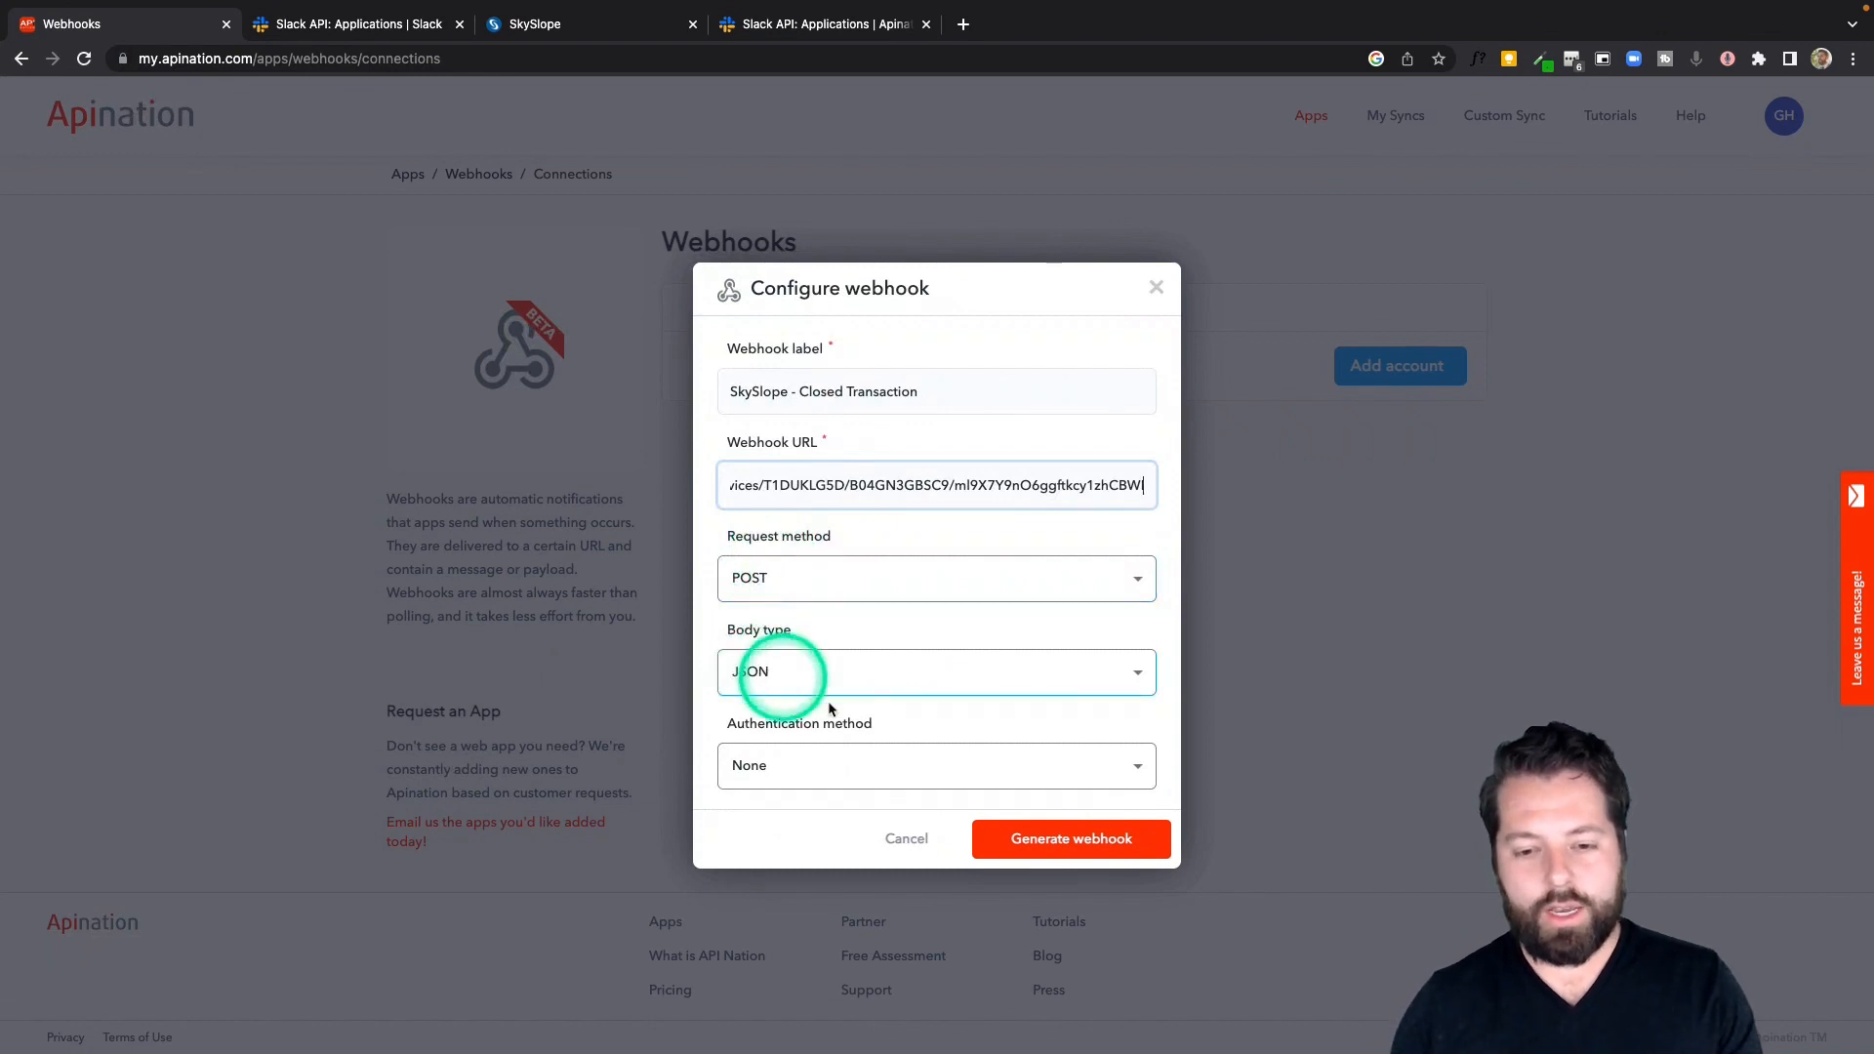
{"action": "left_click", "coordinate": [1067, 840]}
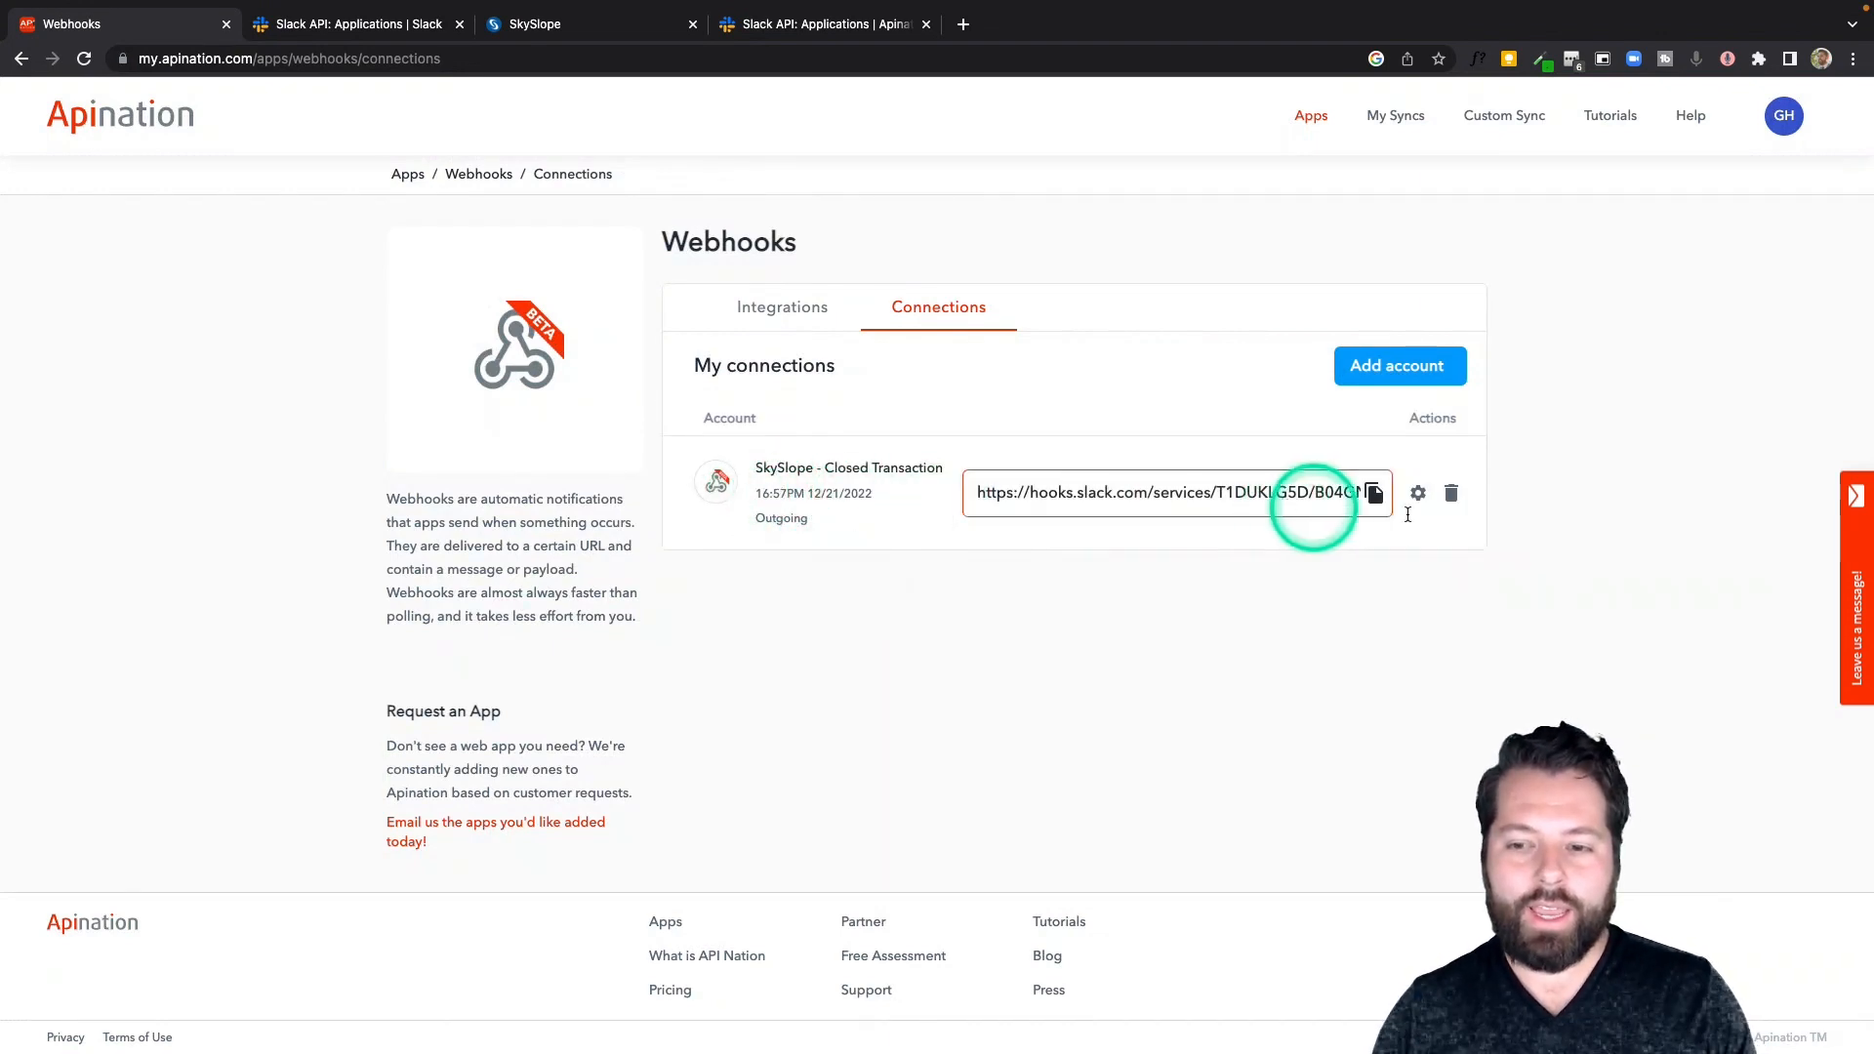
Relabel the webhook connection as "Slack + SkySlope" and update it
{"action": "left_click", "coordinate": [1417, 493]}
{"action": "left_click", "coordinate": [942, 397]}
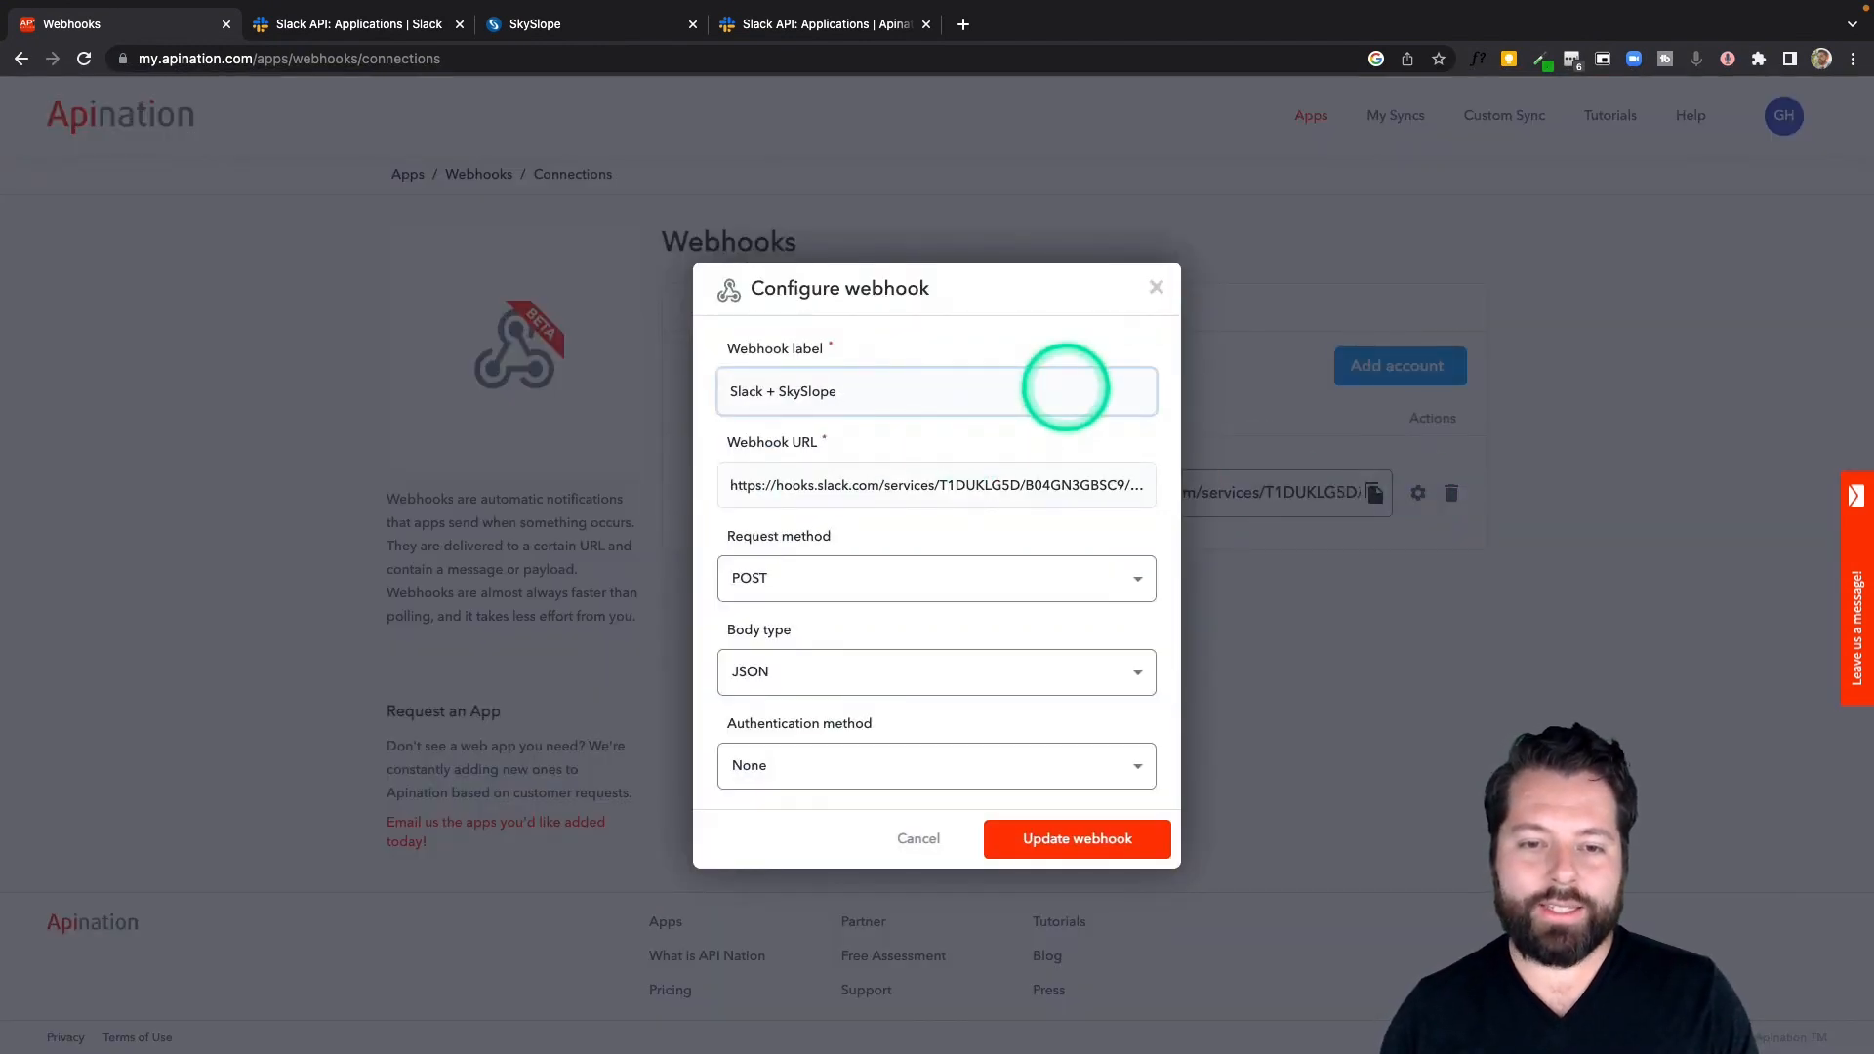
{"action": "left_click", "coordinate": [1130, 840]}
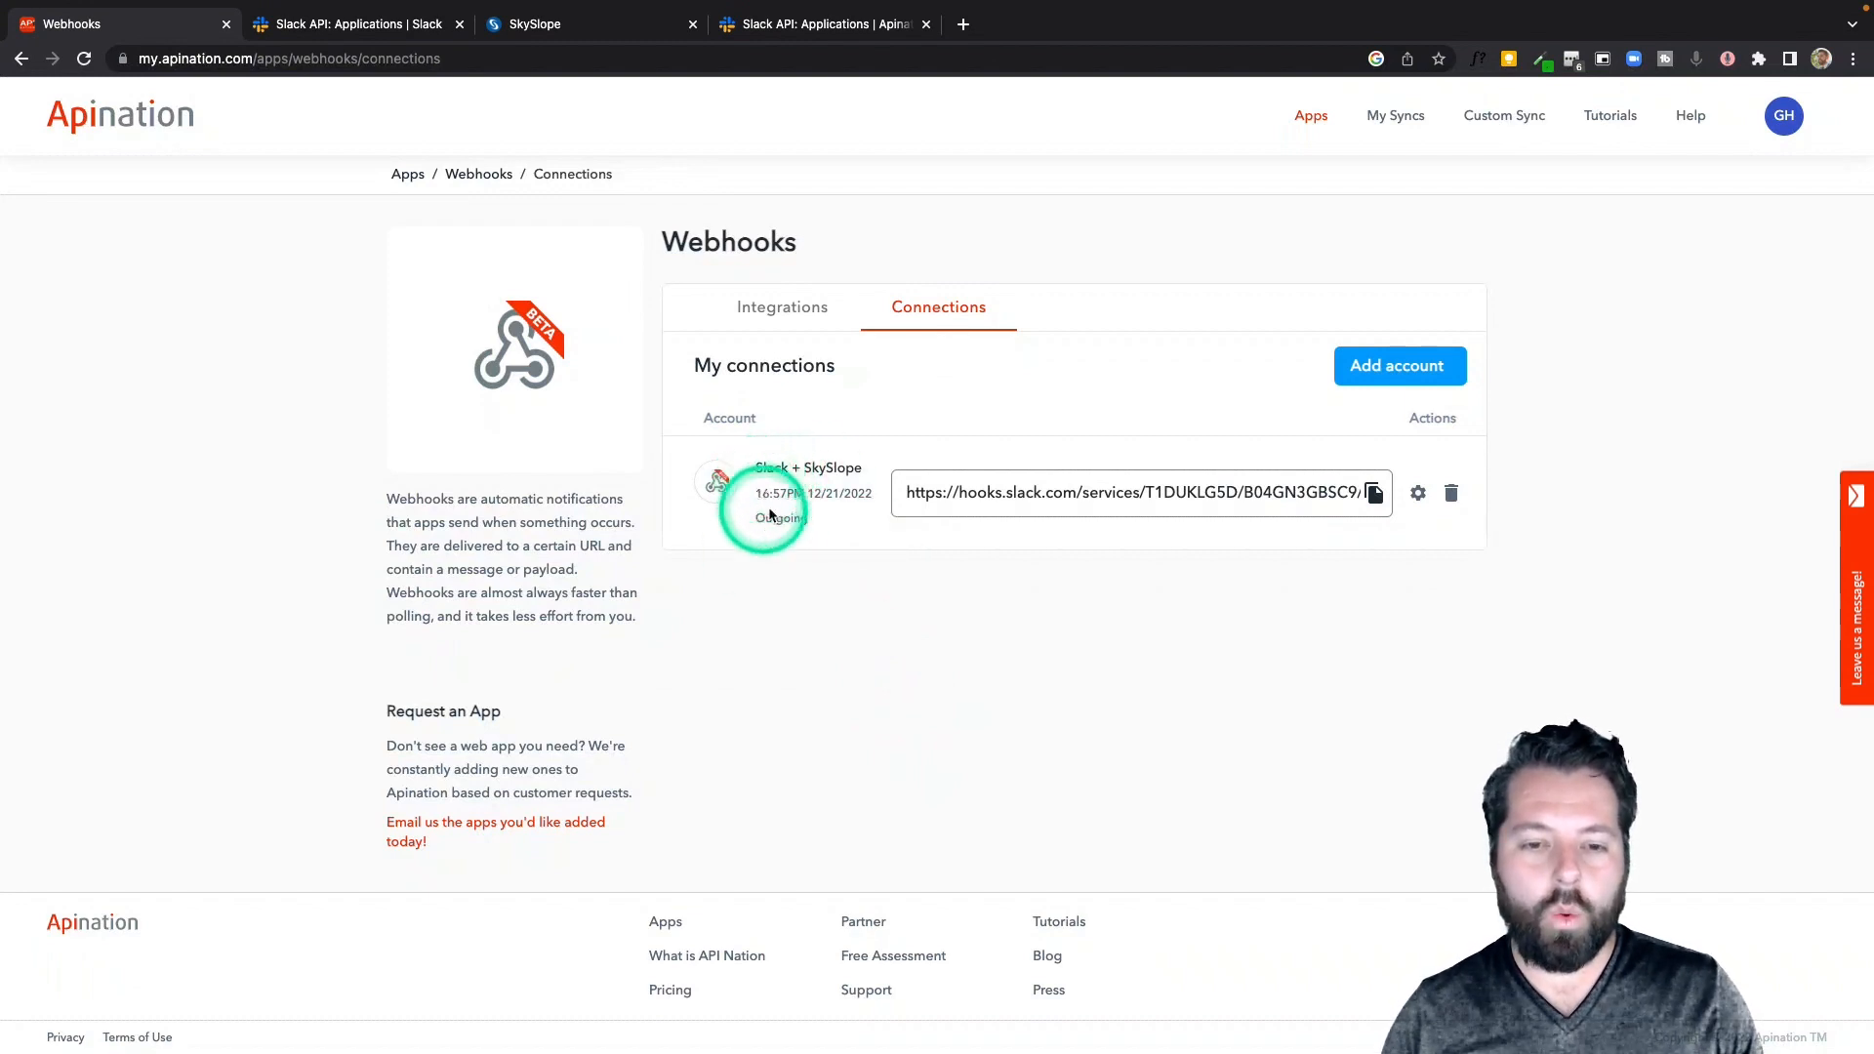
Pick SkySlope from the webhook integrations list and activate Sync Transactions from SkySlope to send webhook
{"action": "left_click", "coordinate": [771, 323]}
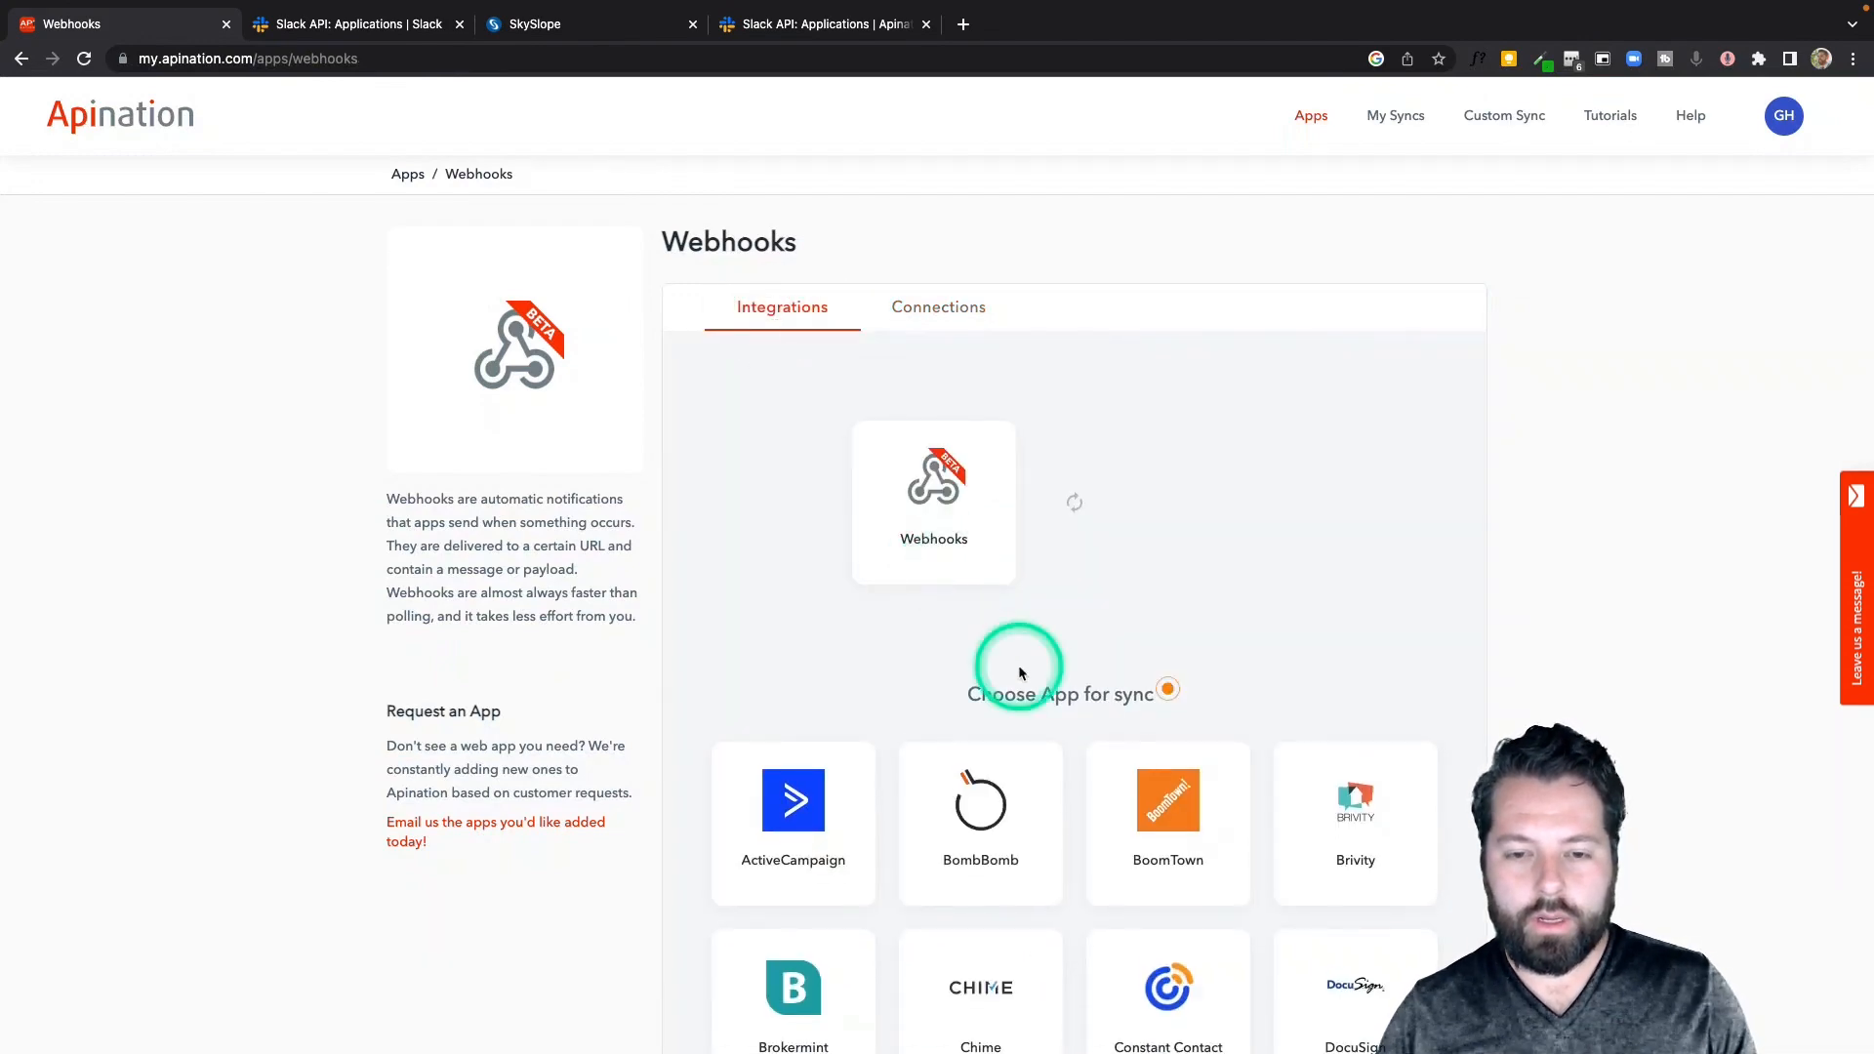
{"action": "scroll", "coordinate": [1020, 673], "scroll_direction": "down", "scroll_amount": 10}
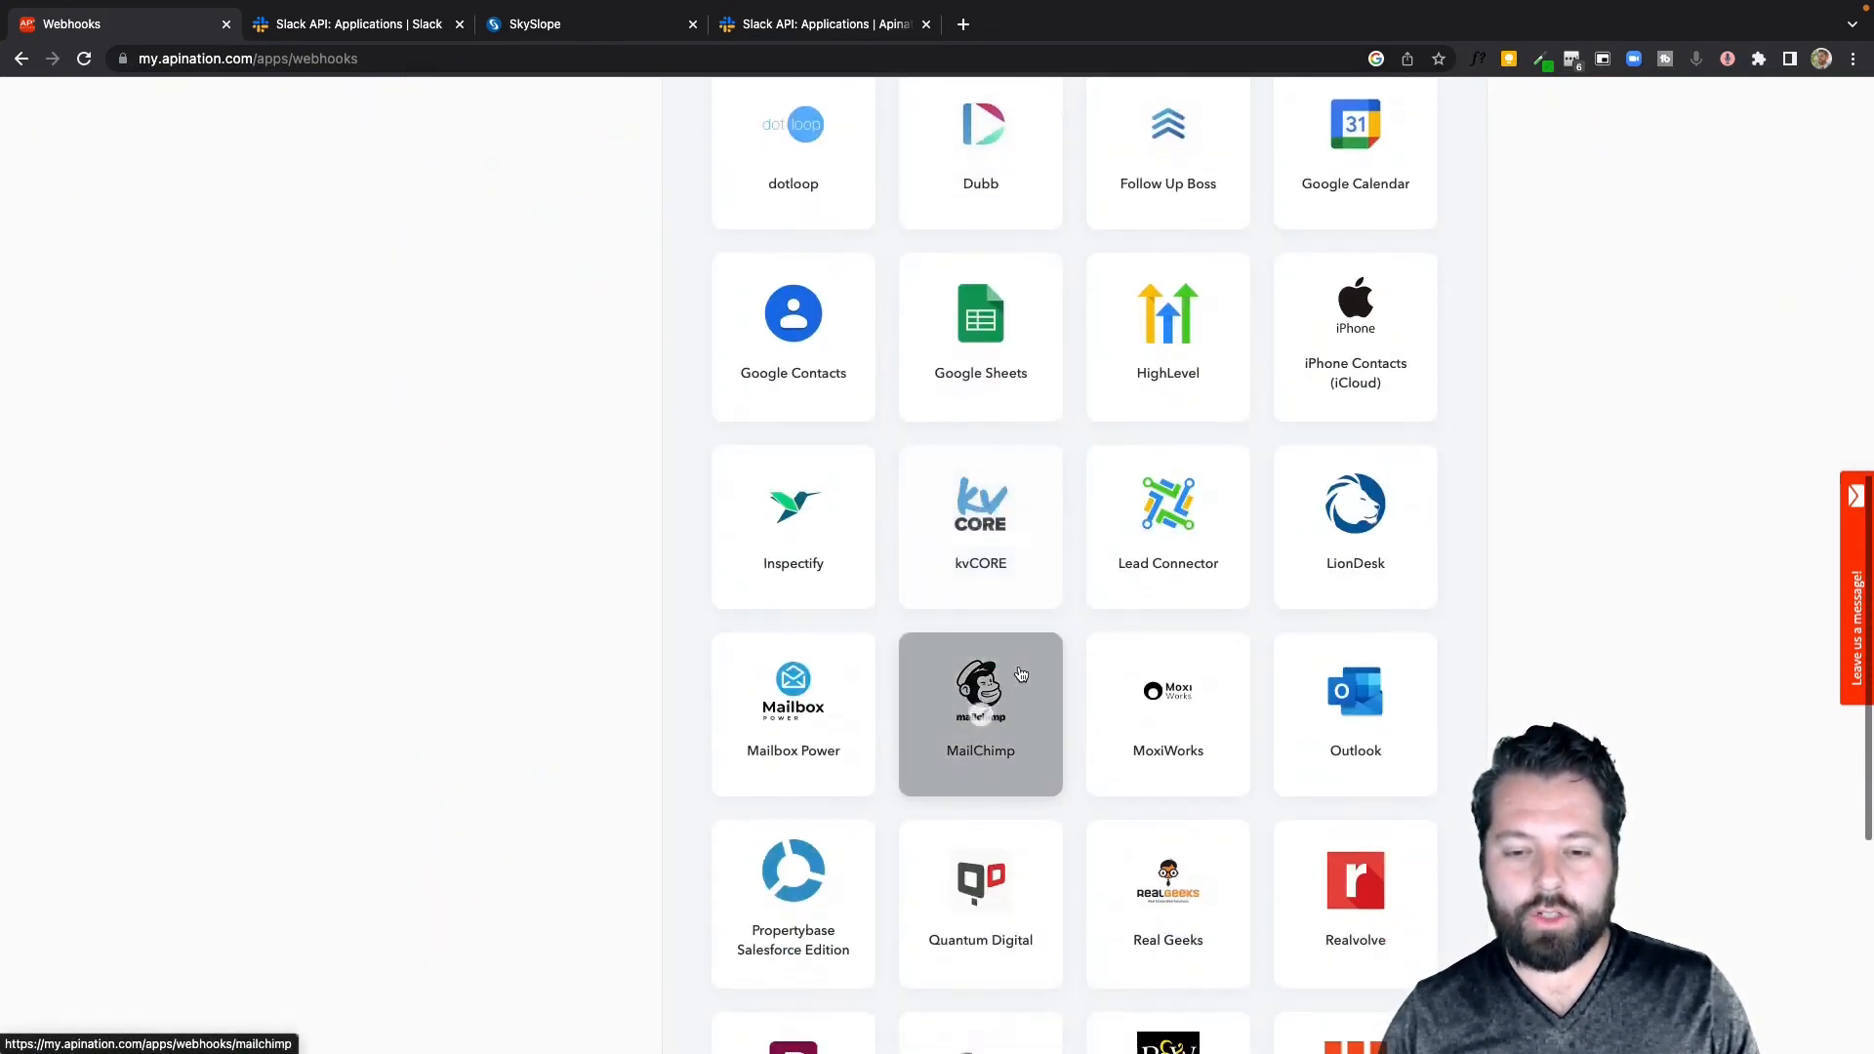
{"action": "scroll", "coordinate": [1020, 675], "scroll_direction": "down", "scroll_amount": 6}
{"action": "left_click", "coordinate": [830, 697]}
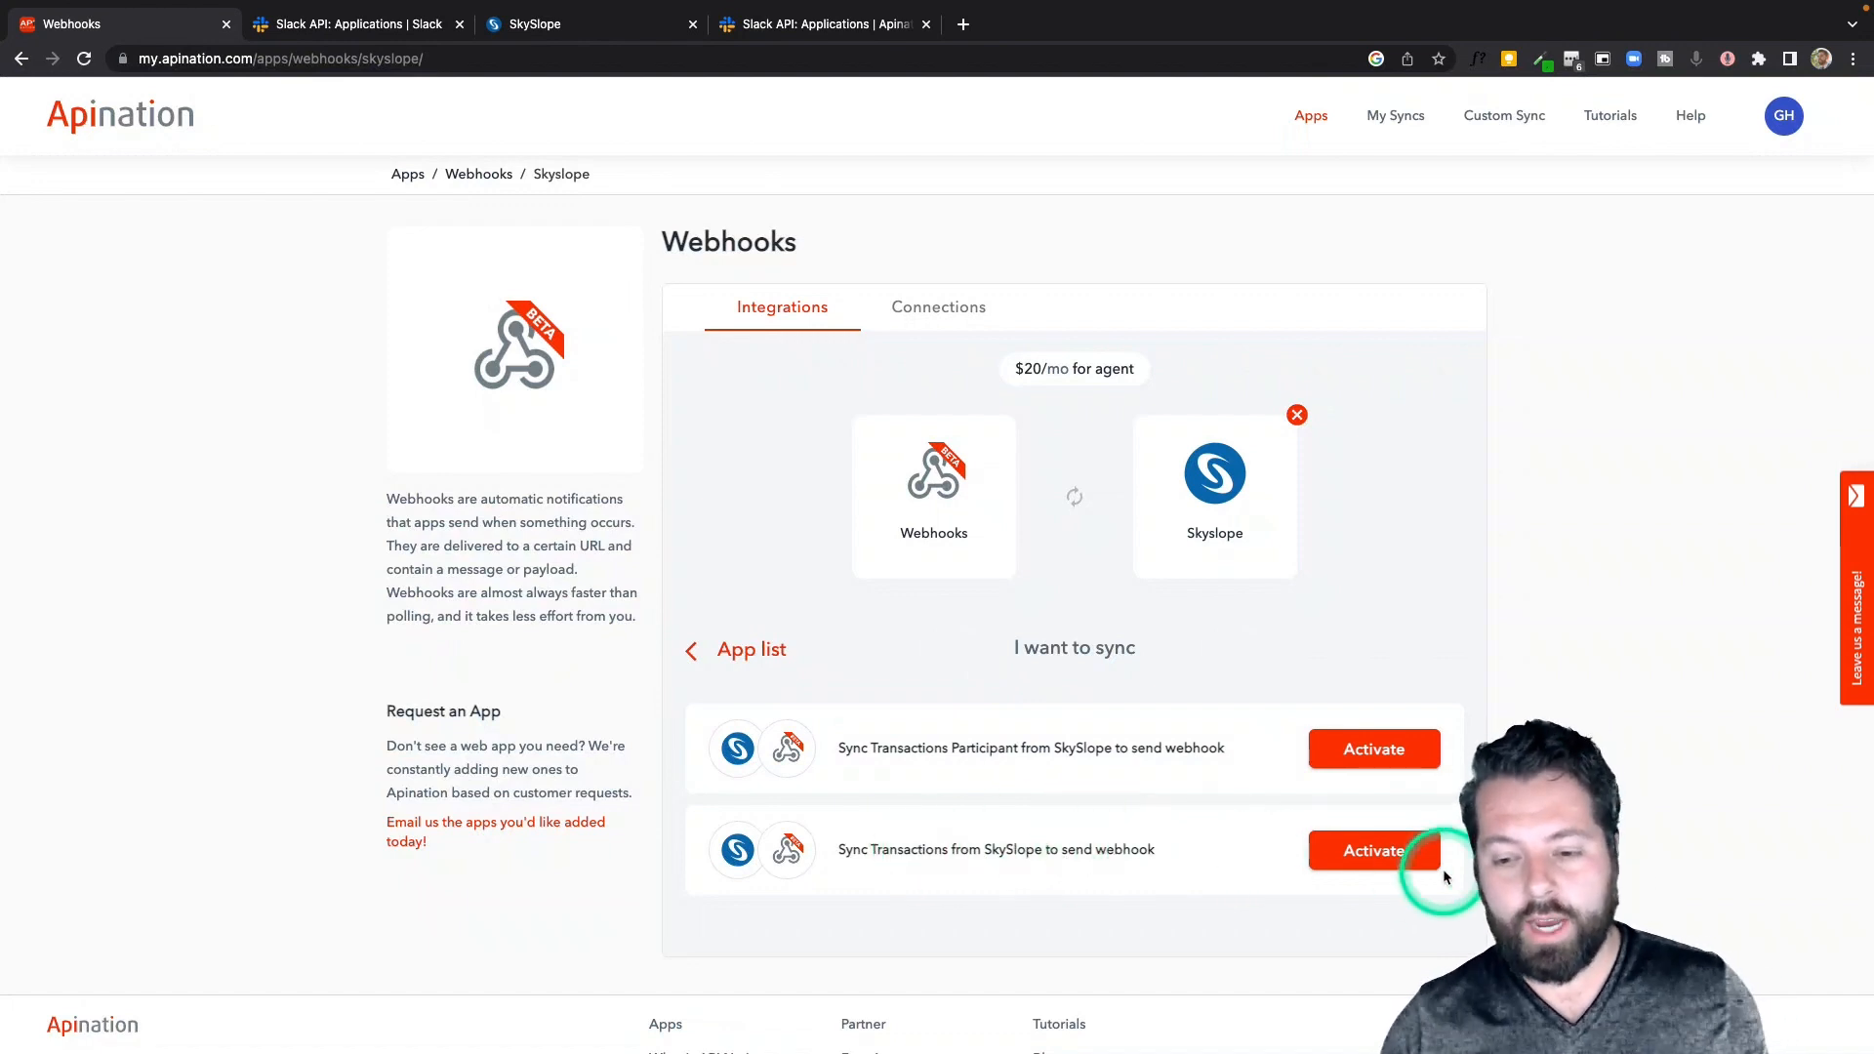
{"action": "left_click", "coordinate": [1382, 850]}
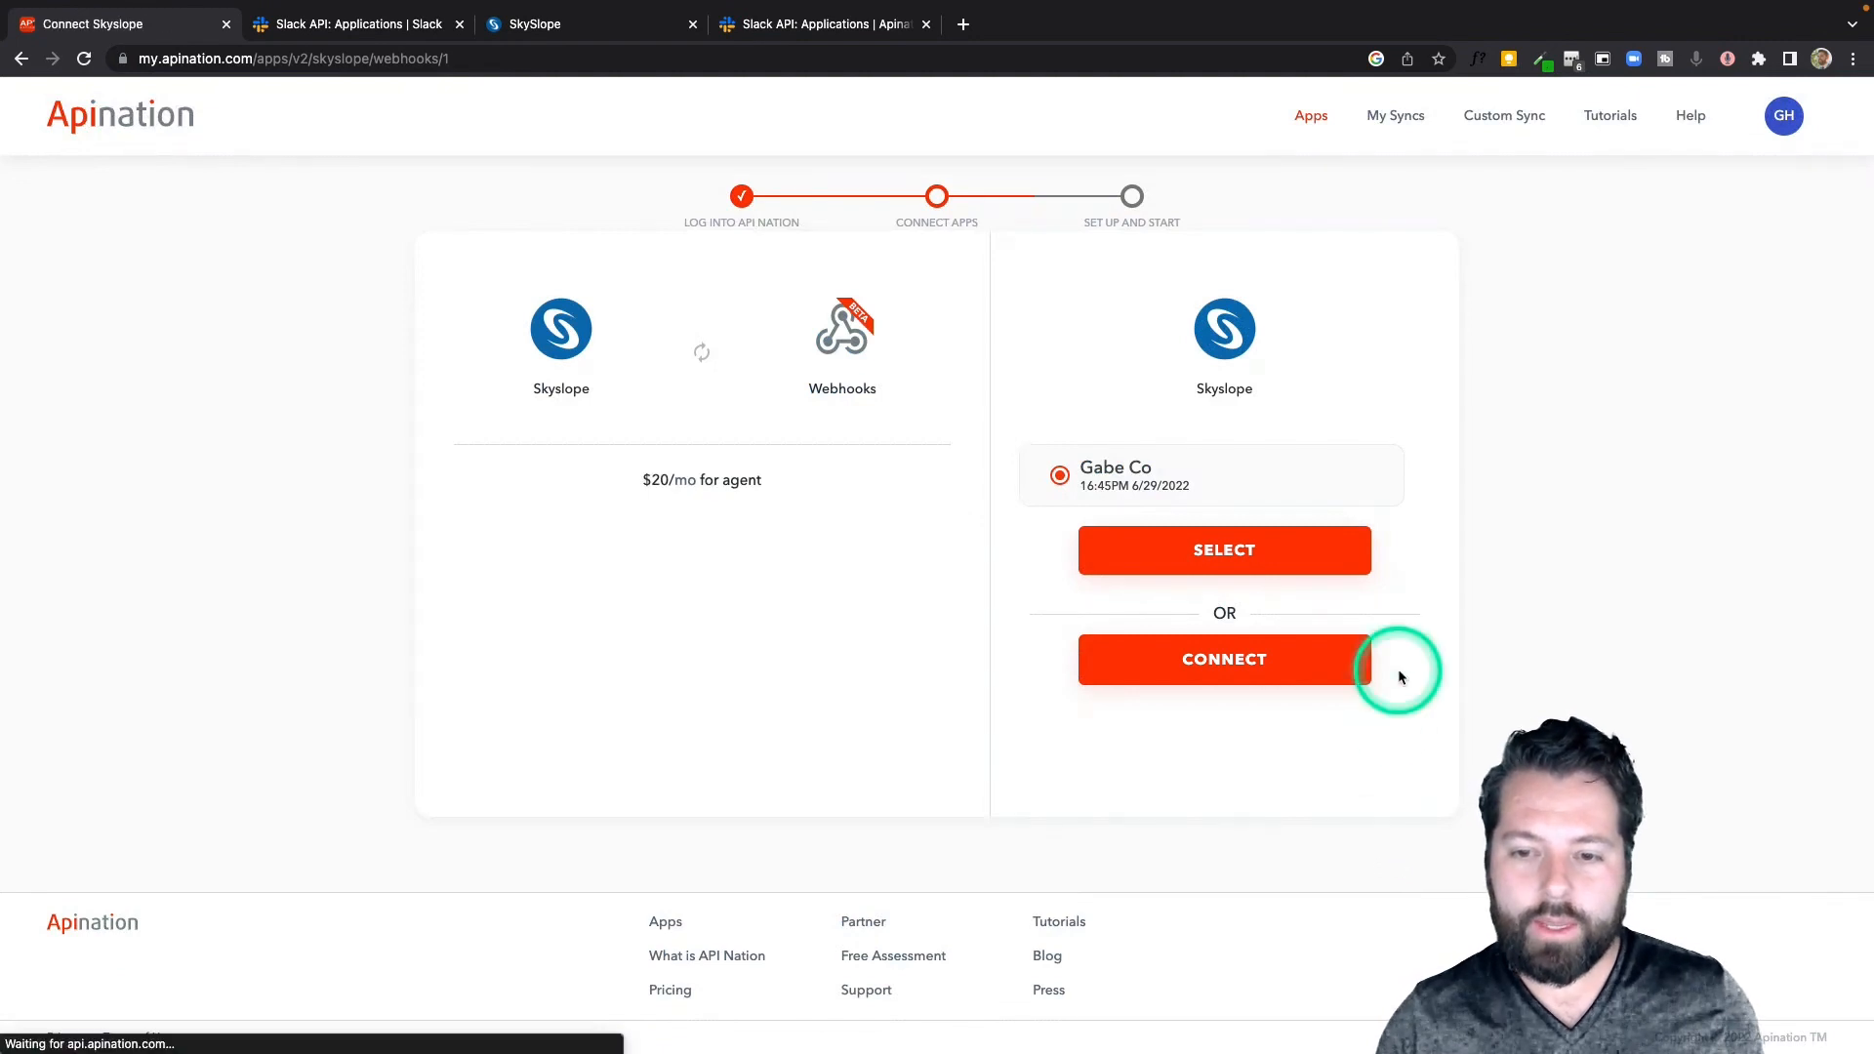
Select the existing SkySlope account and the "Slack + SkySlope" webhook account for the sync
{"action": "left_click", "coordinate": [1228, 661]}
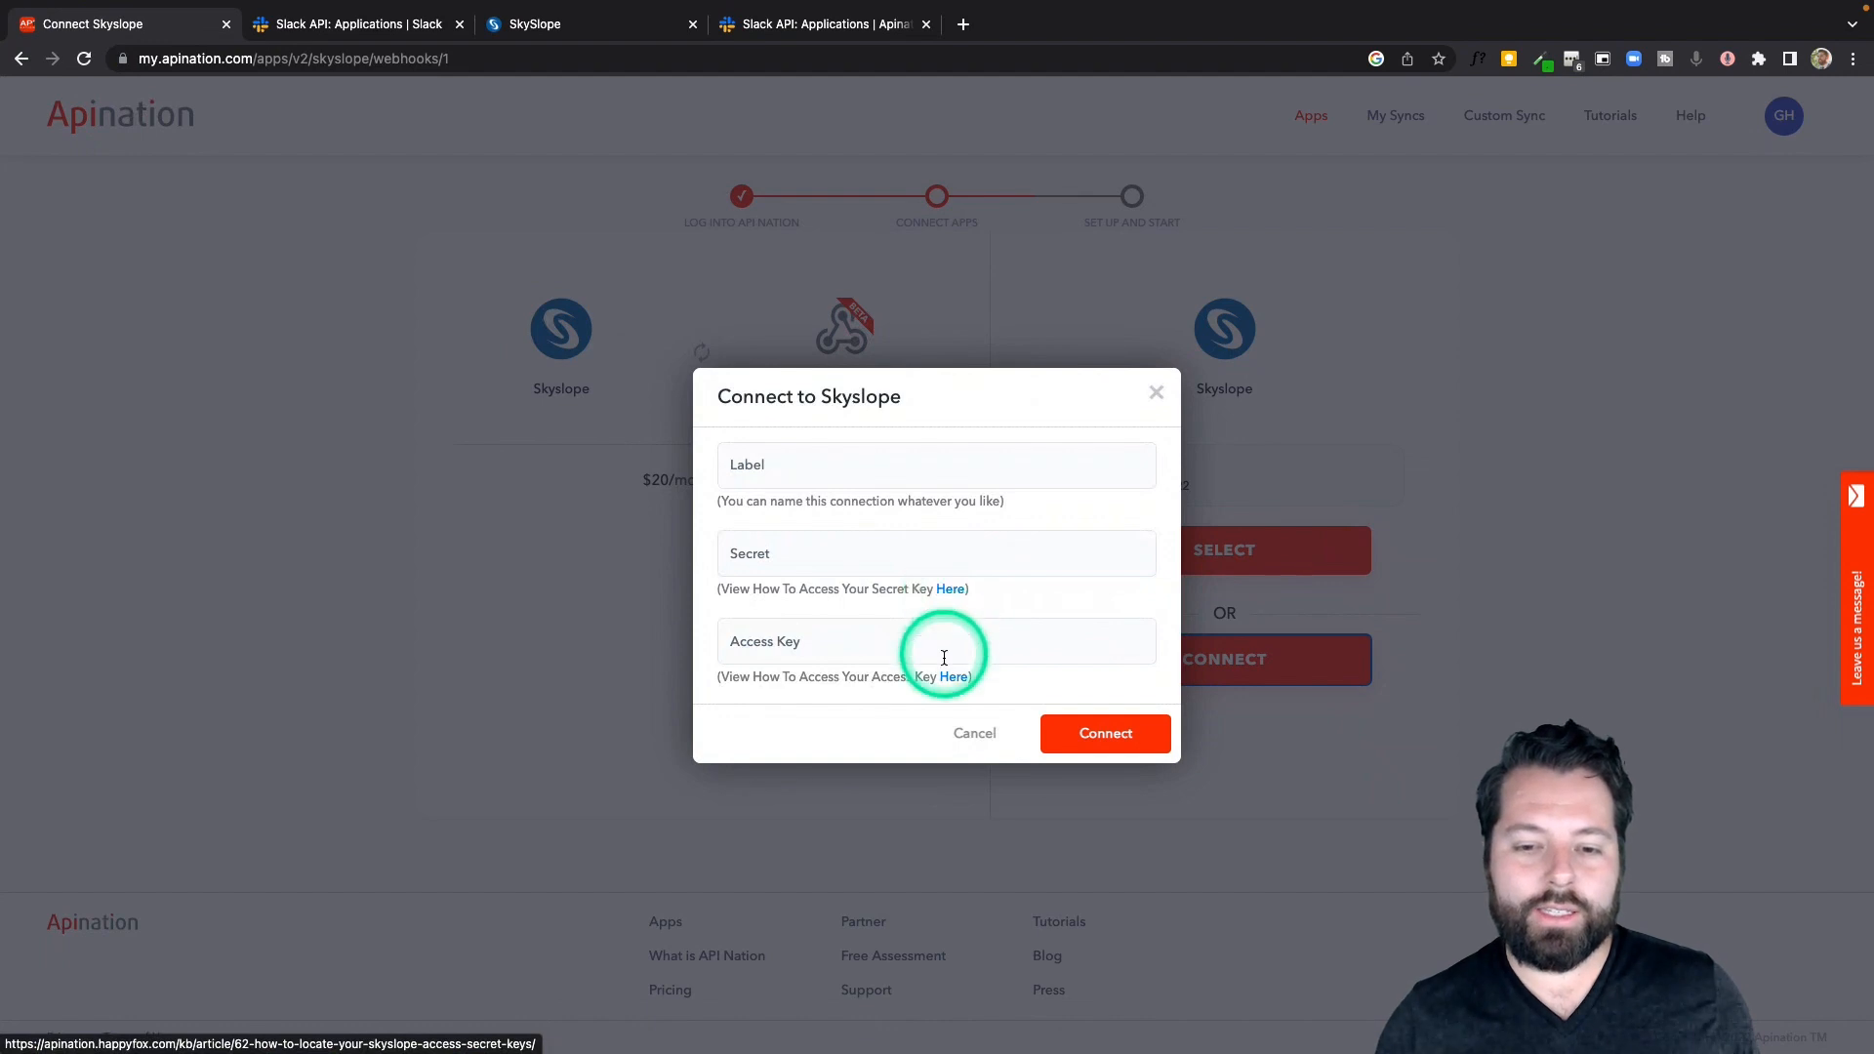
{"action": "left_click", "coordinate": [1156, 394]}
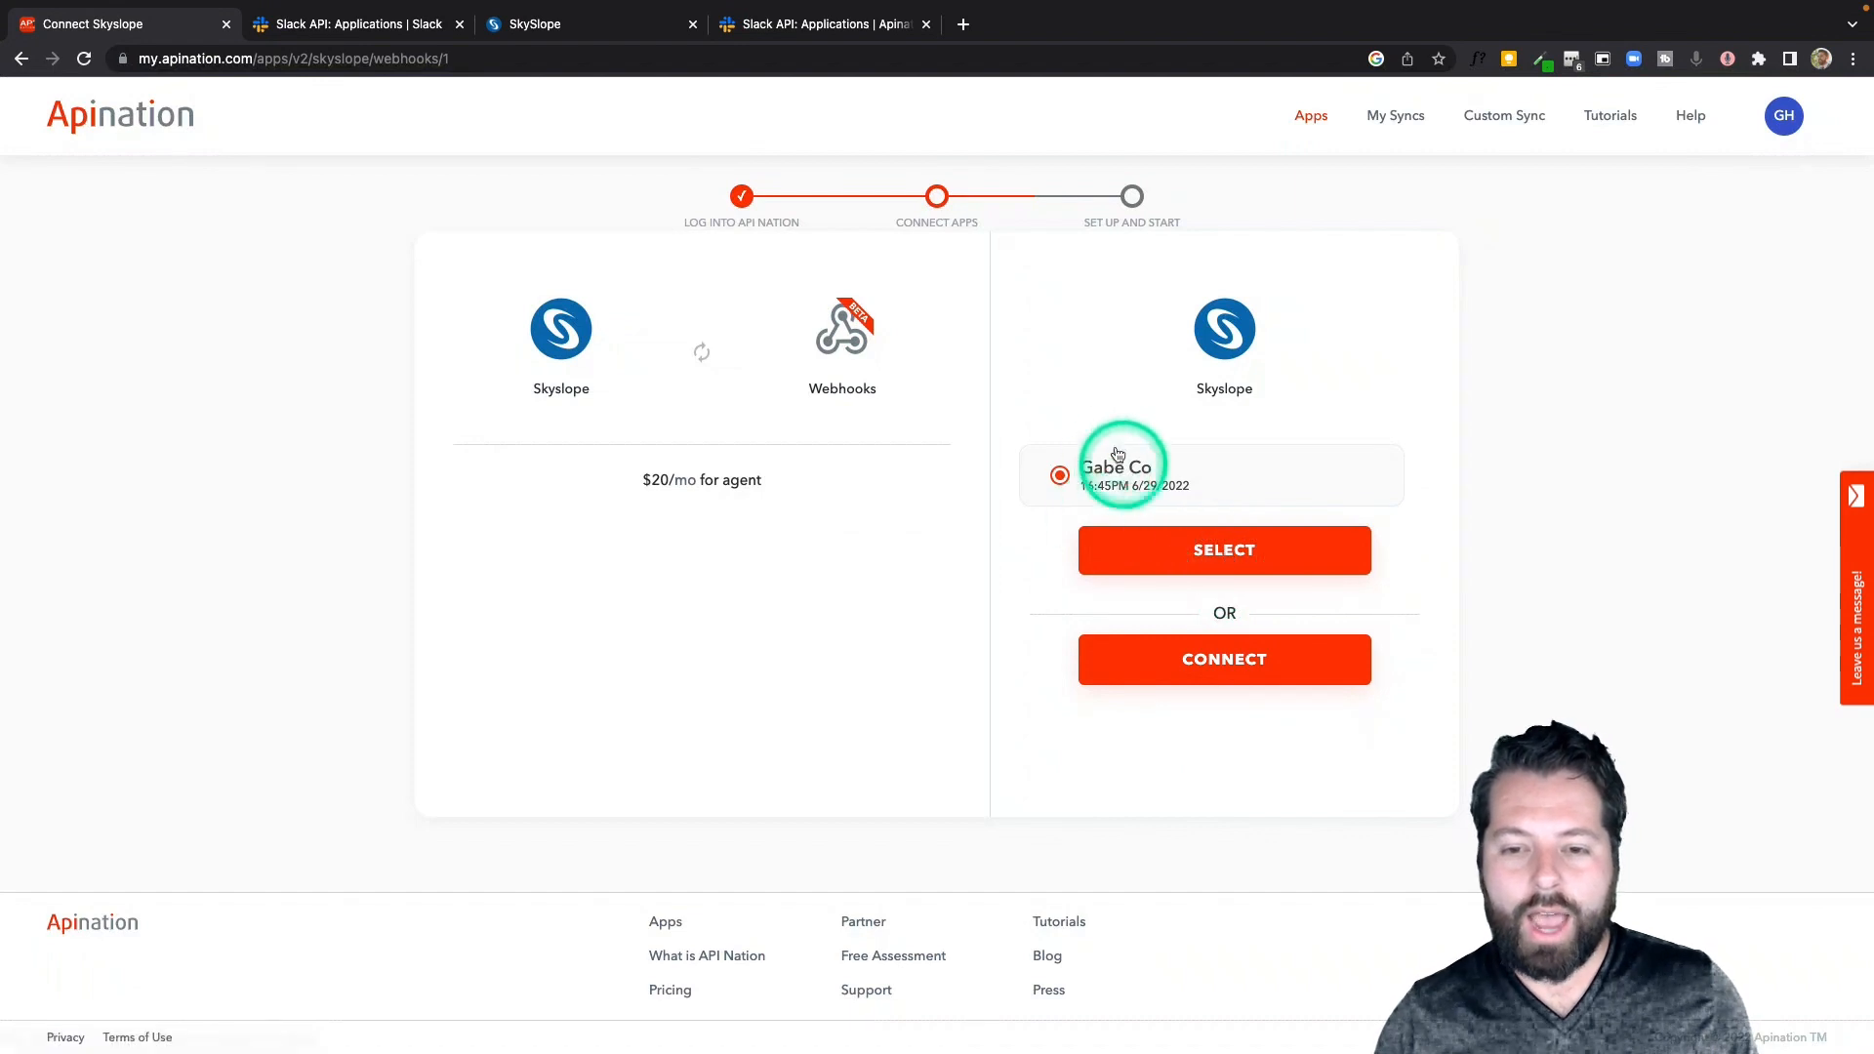
{"action": "left_click", "coordinate": [1162, 536]}
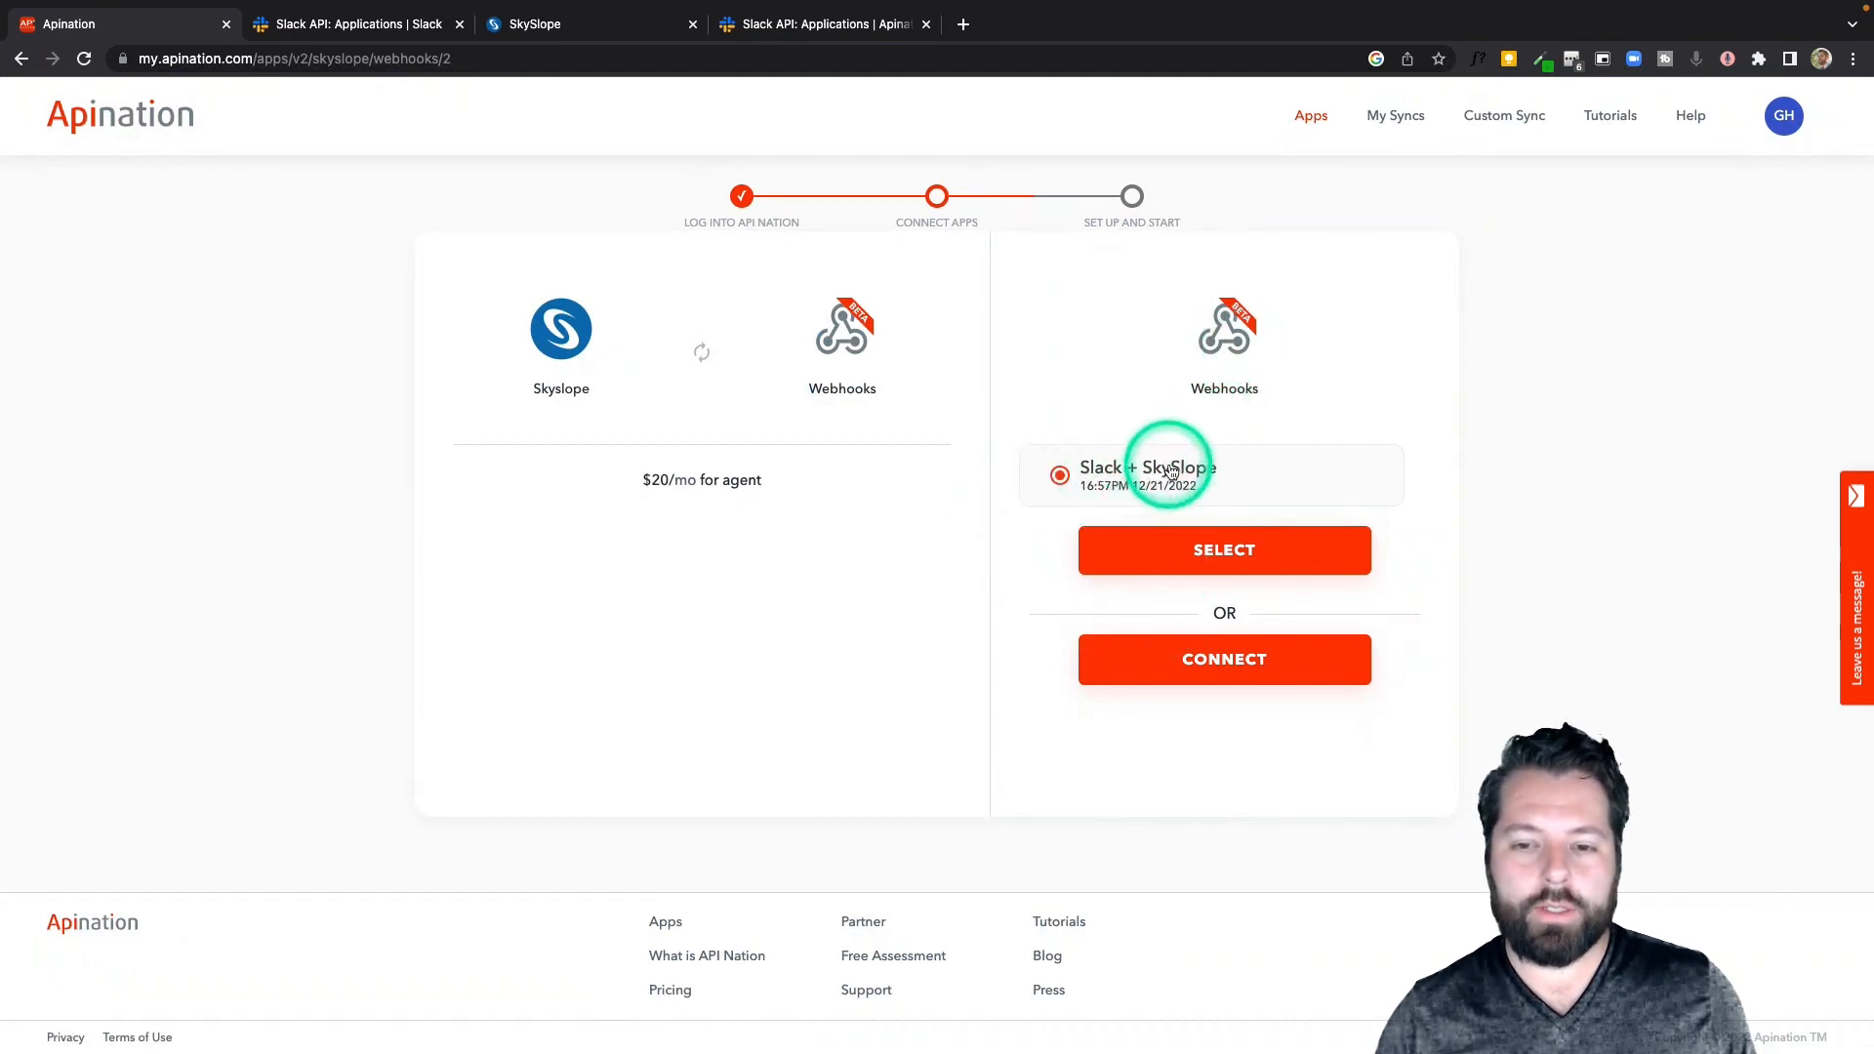
{"action": "left_click", "coordinate": [1230, 570]}
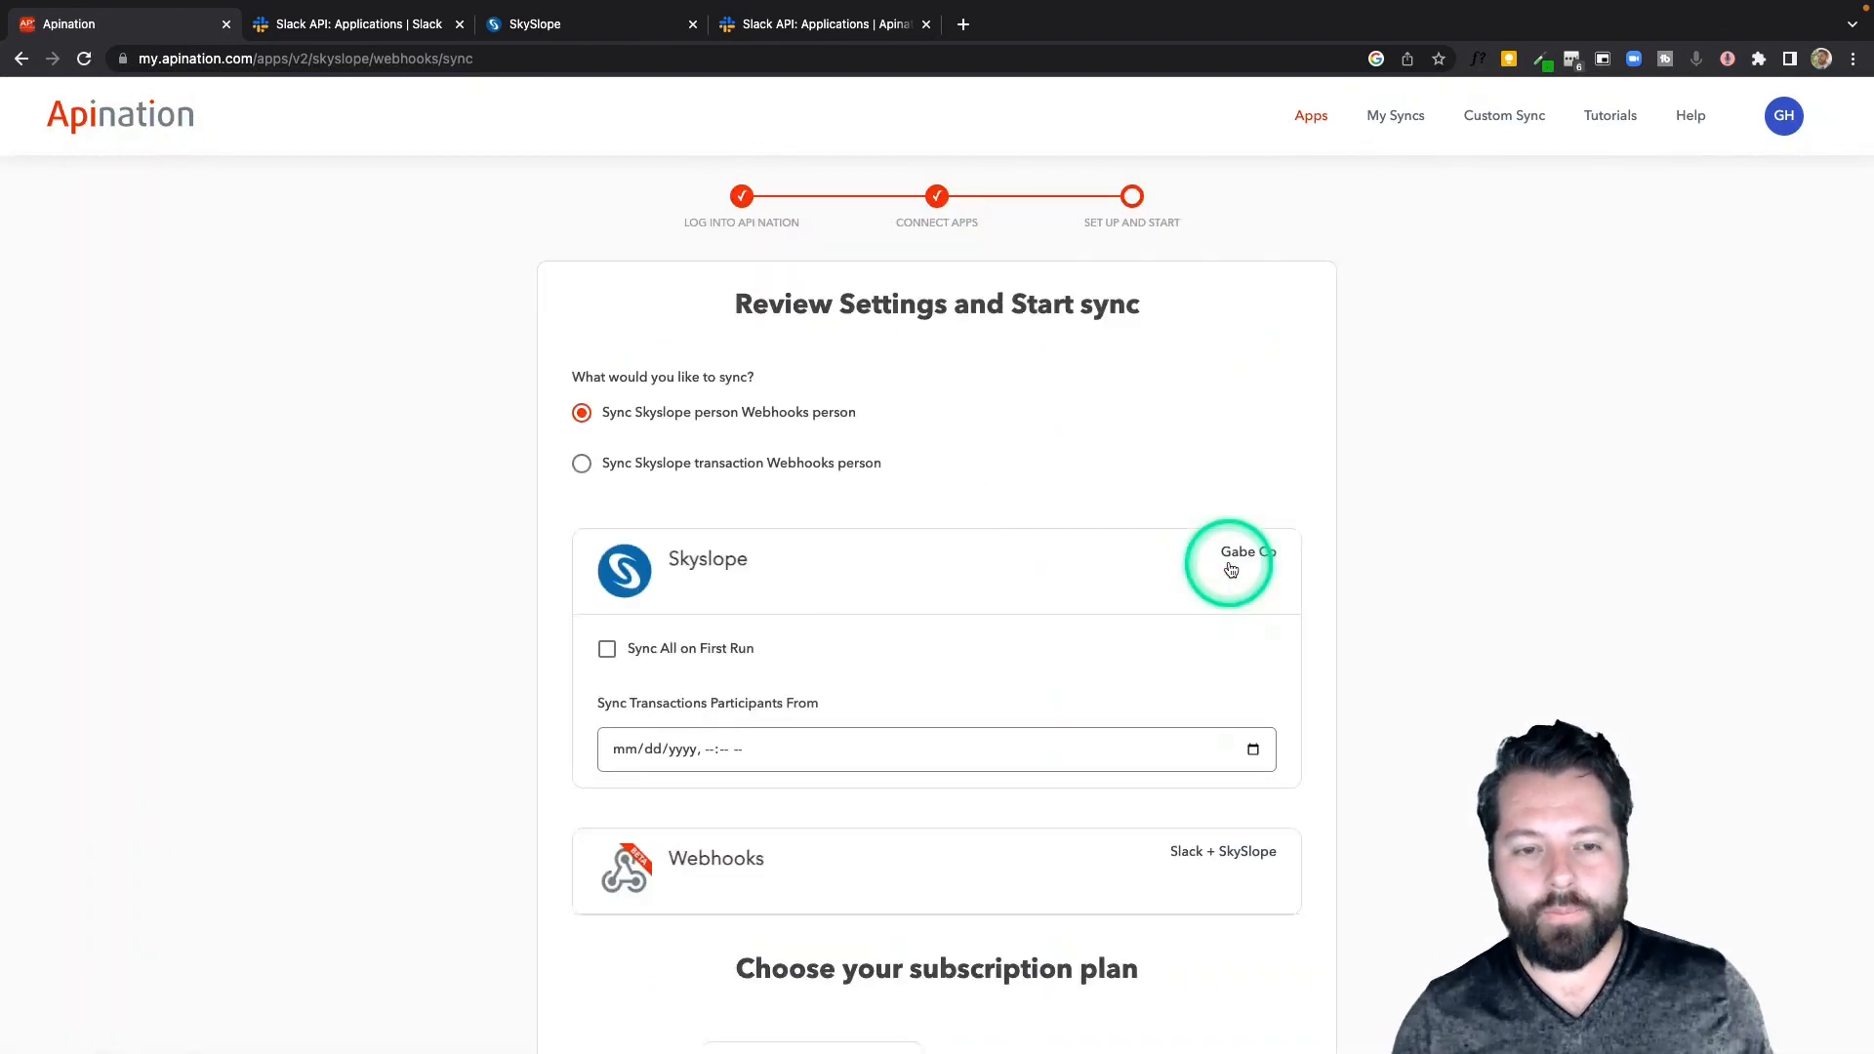
Choose the Sync Skyslope transaction Webhooks person sync option
{"action": "scroll", "coordinate": [1230, 570], "scroll_direction": "down", "scroll_amount": 3}
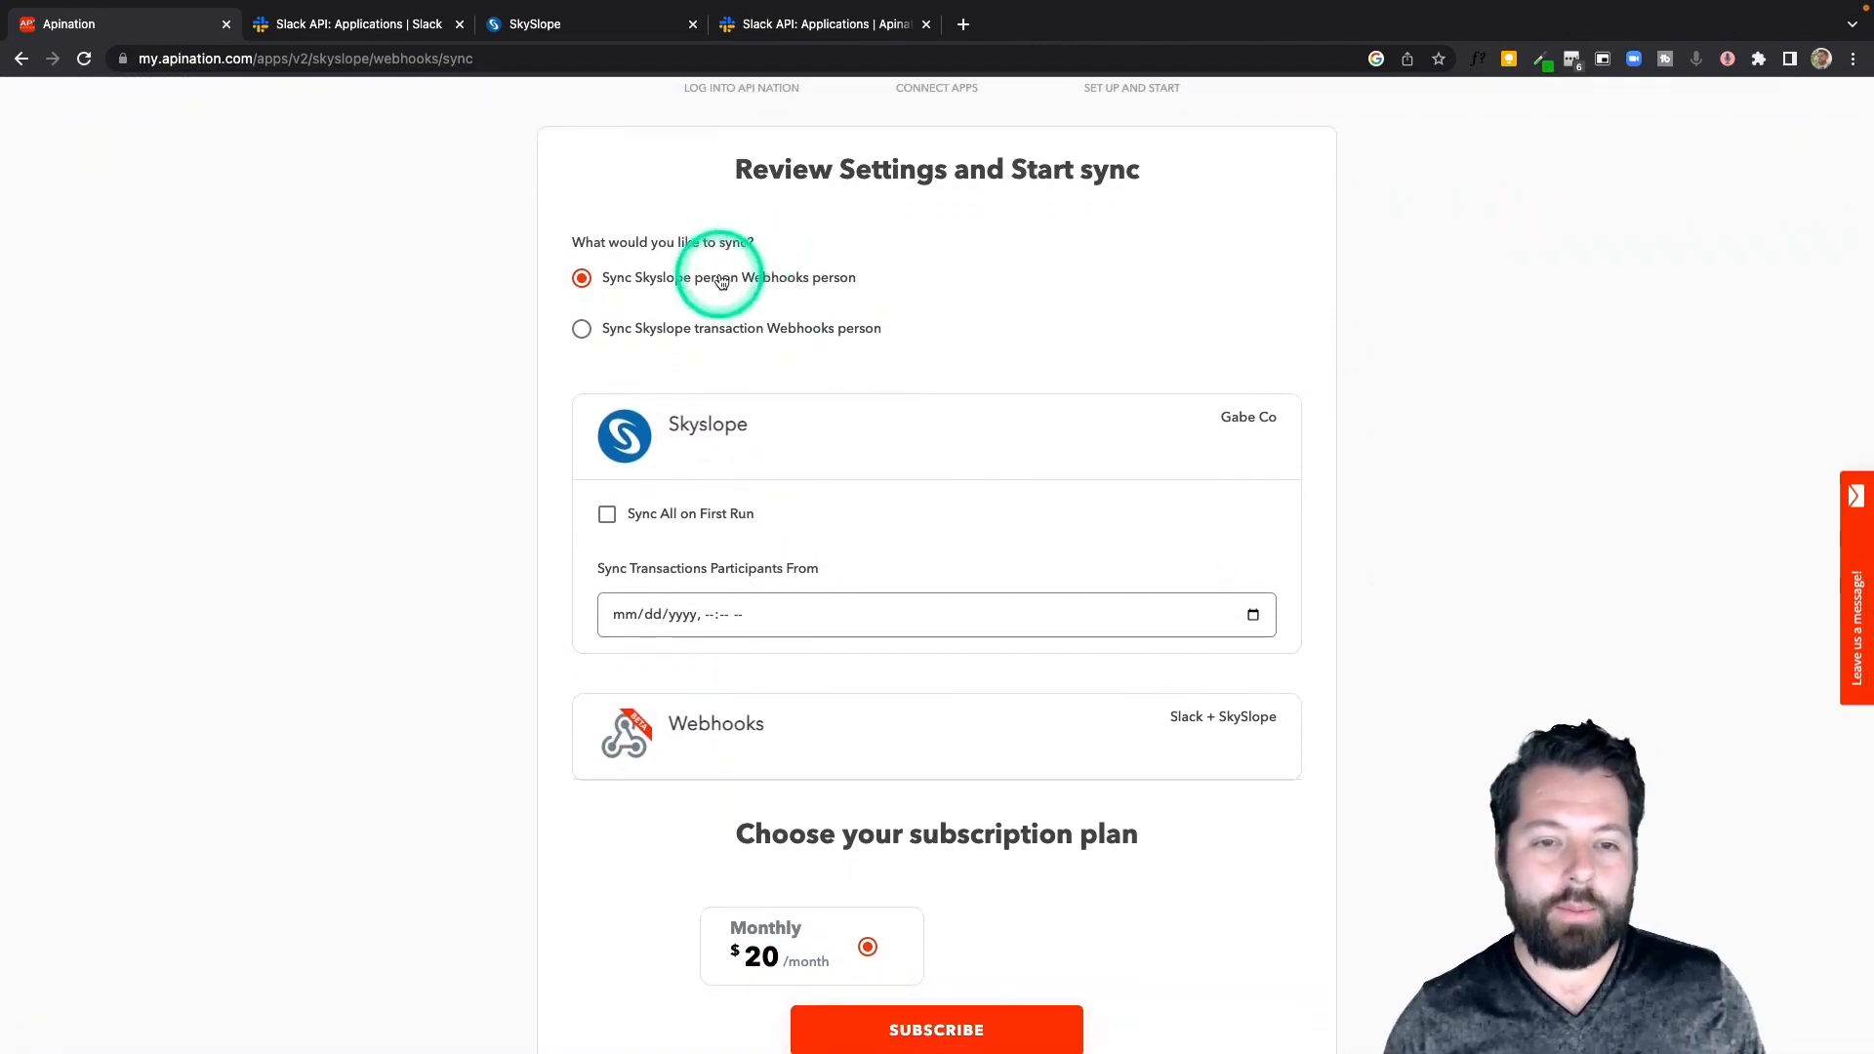
{"action": "left_click", "coordinate": [699, 334]}
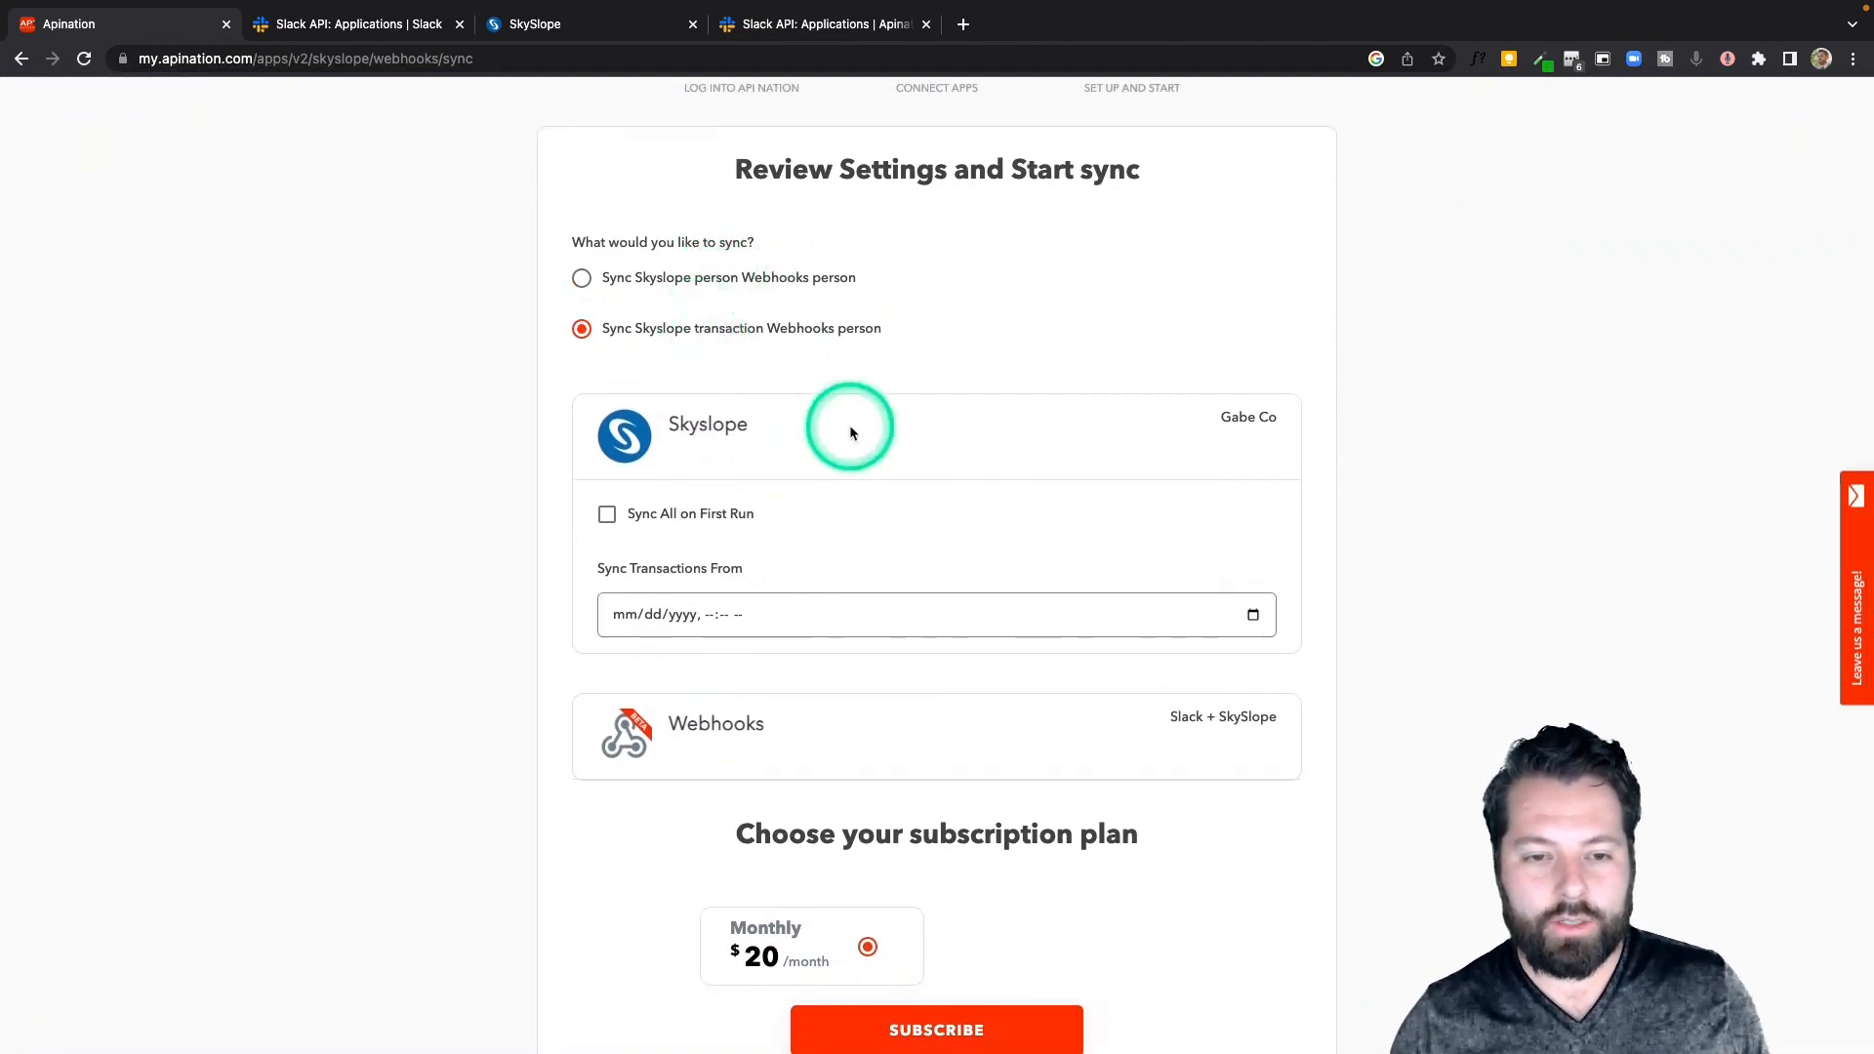
{"action": "scroll", "coordinate": [849, 424], "scroll_direction": "down", "scroll_amount": 2}
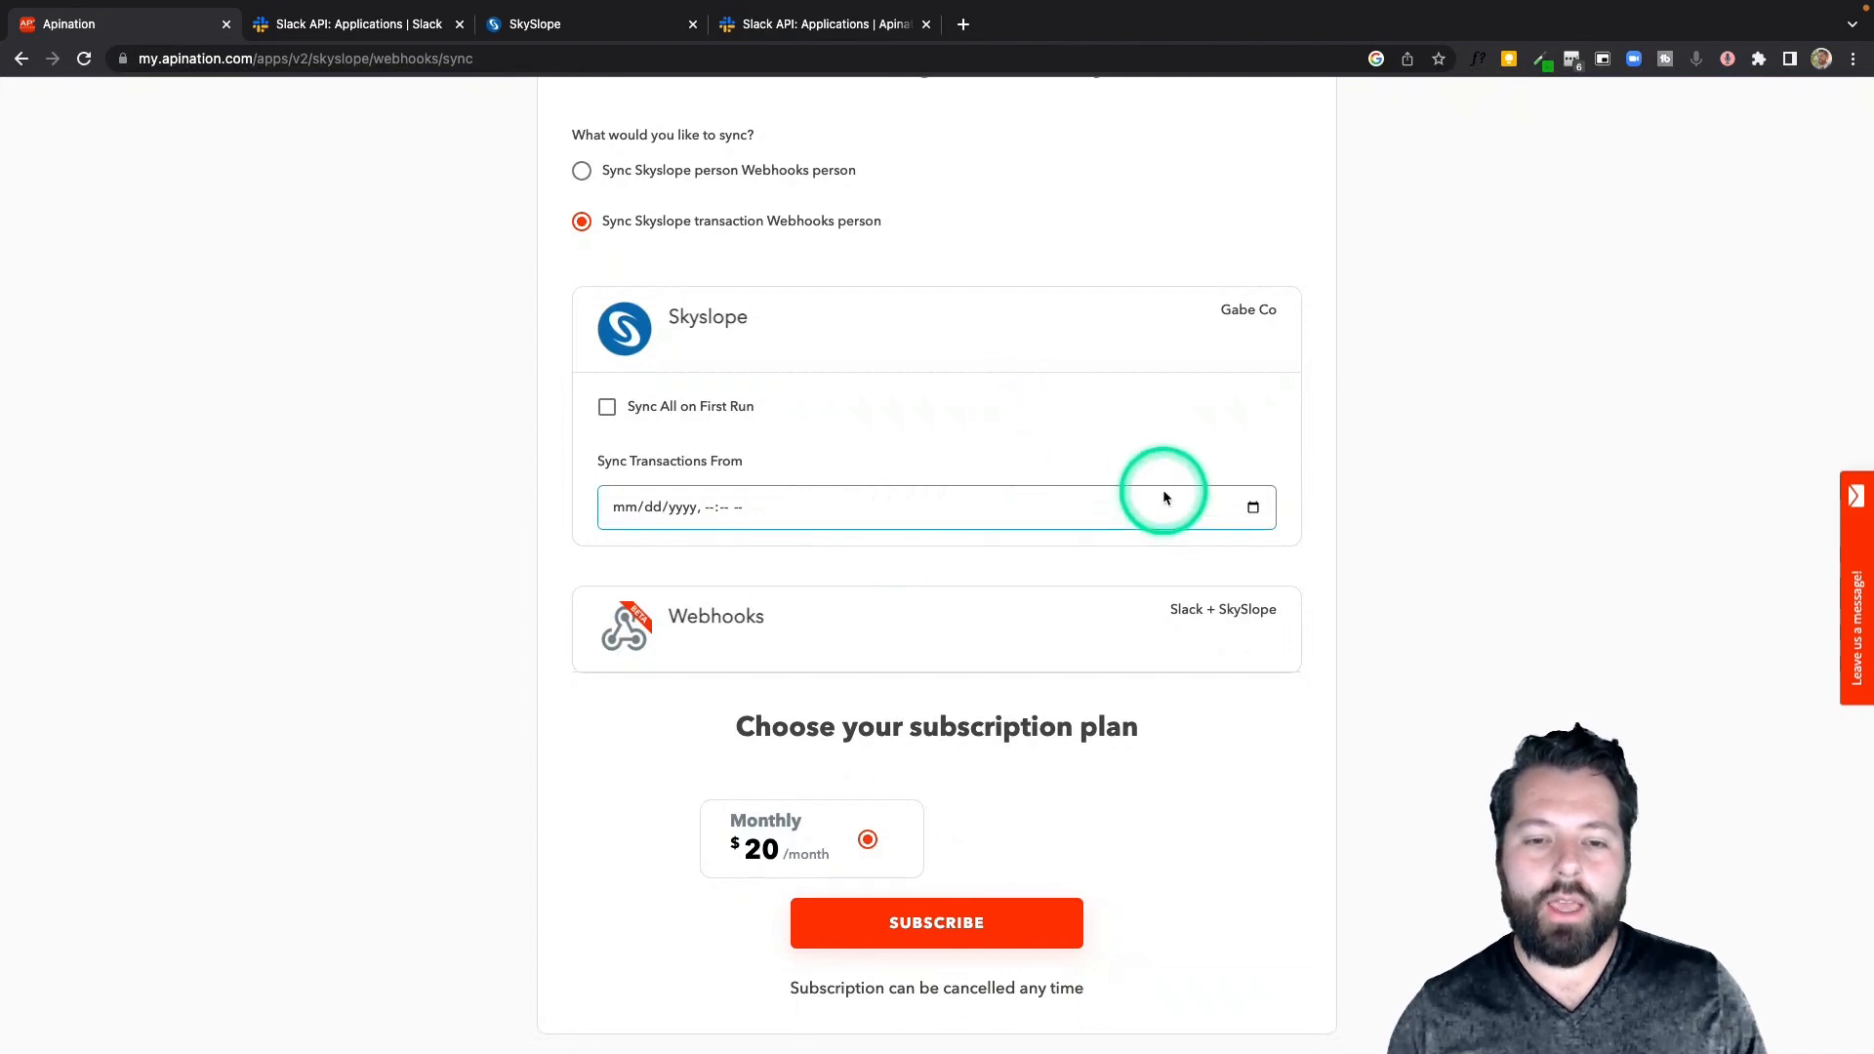
Set Sync Transactions From to 12/20/2022, 04:59 PM and subscribe to the $20 monthly plan
{"action": "left_click", "coordinate": [1253, 509]}
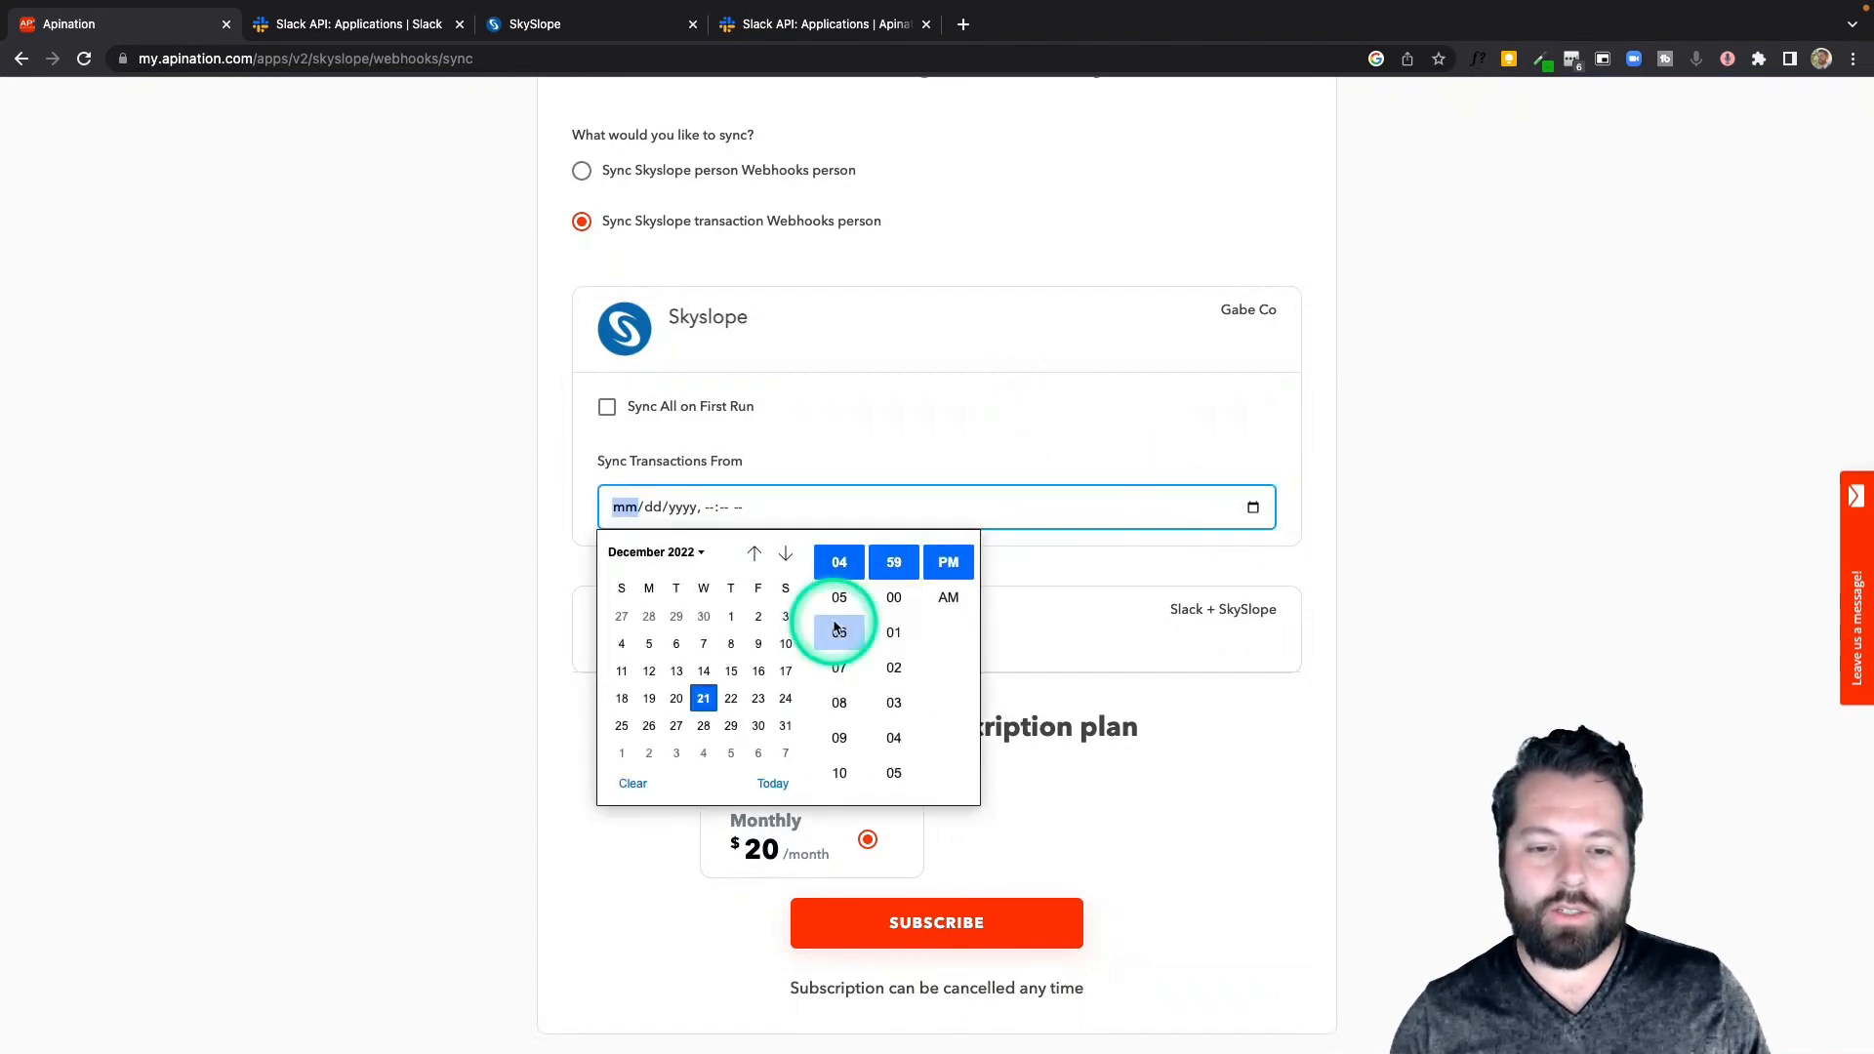
{"action": "left_click", "coordinate": [677, 699]}
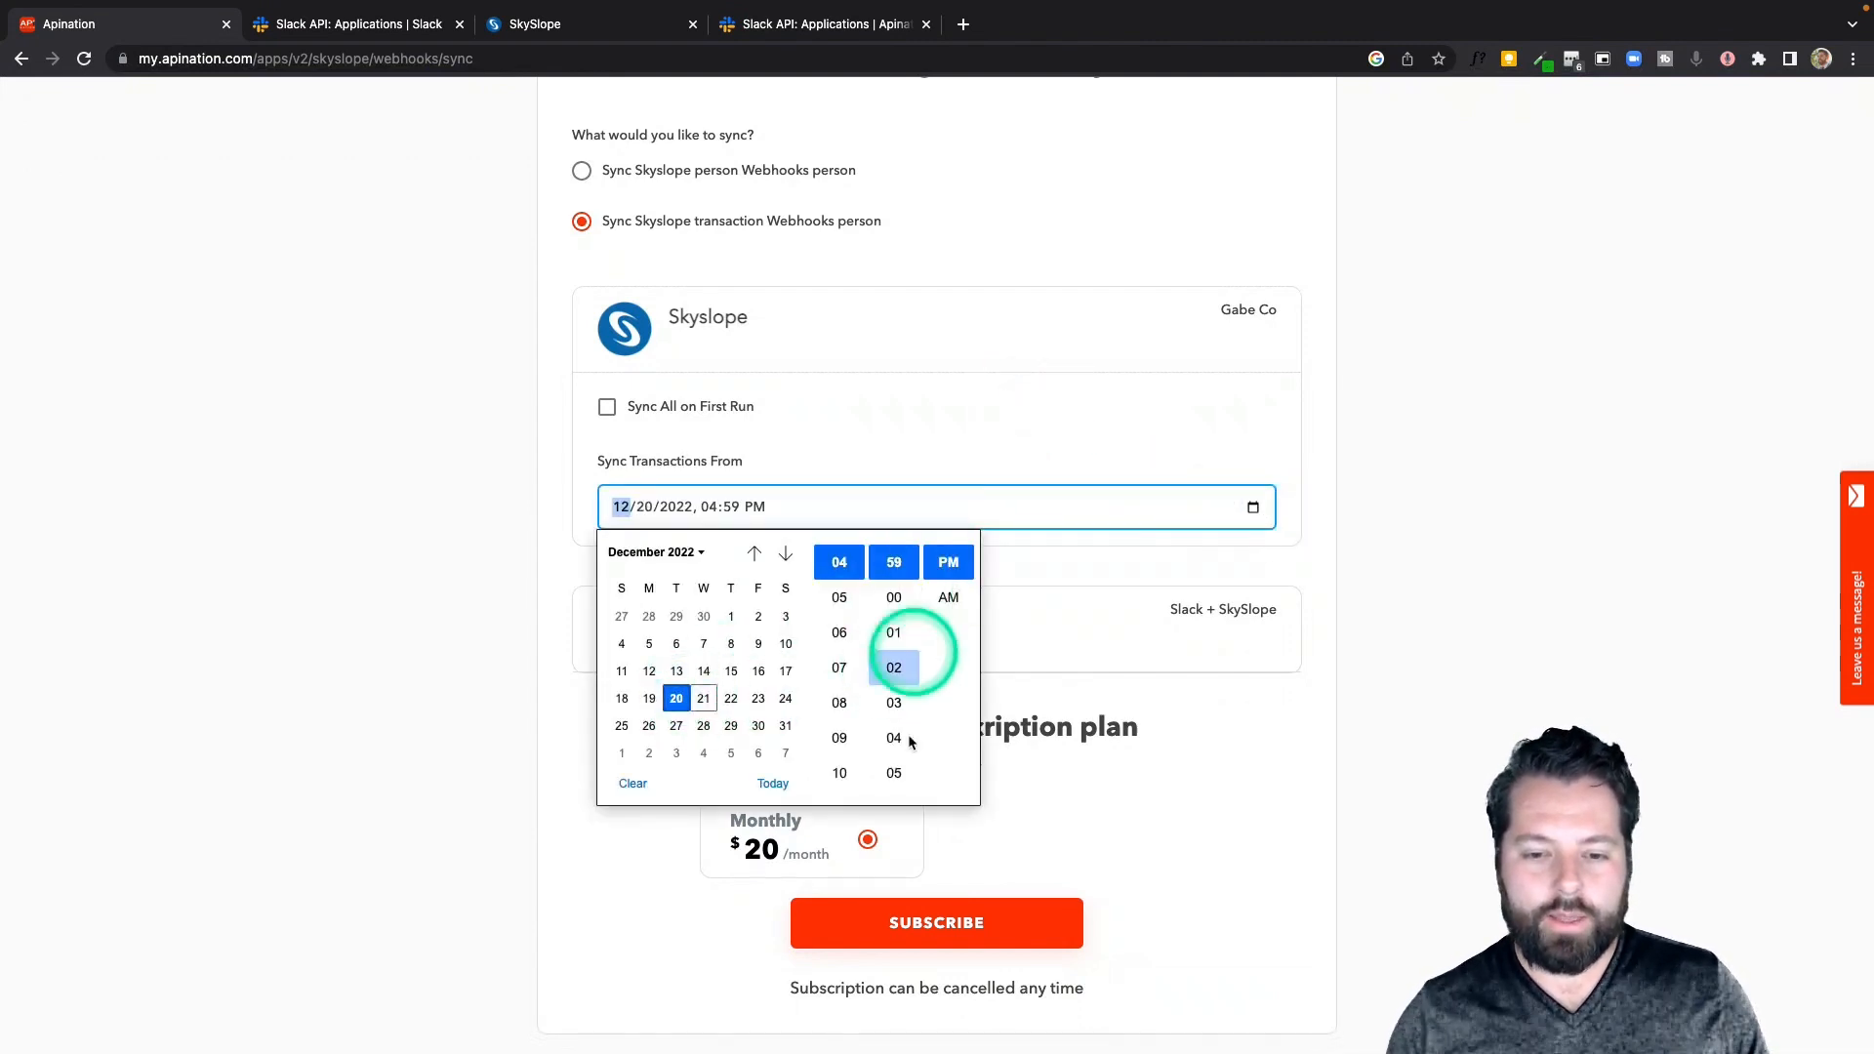
{"action": "left_click", "coordinate": [1070, 591]}
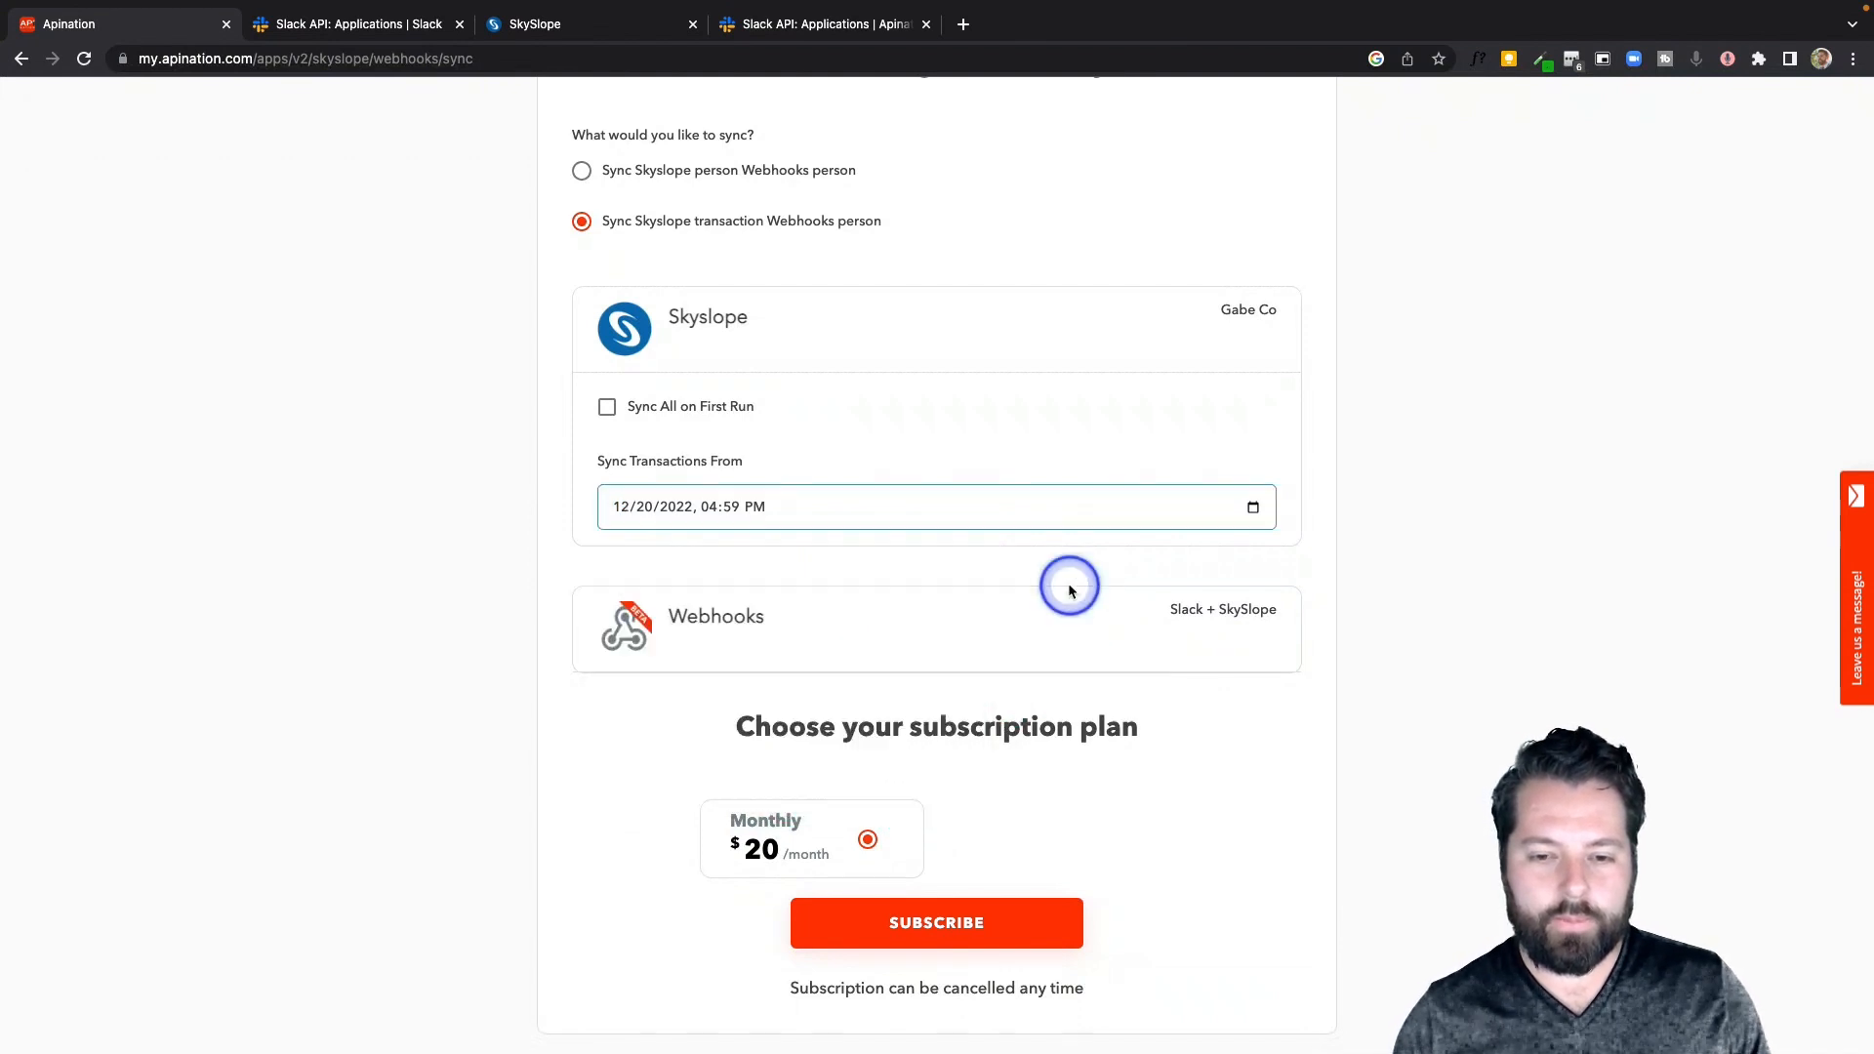
{"action": "left_click", "coordinate": [939, 929]}
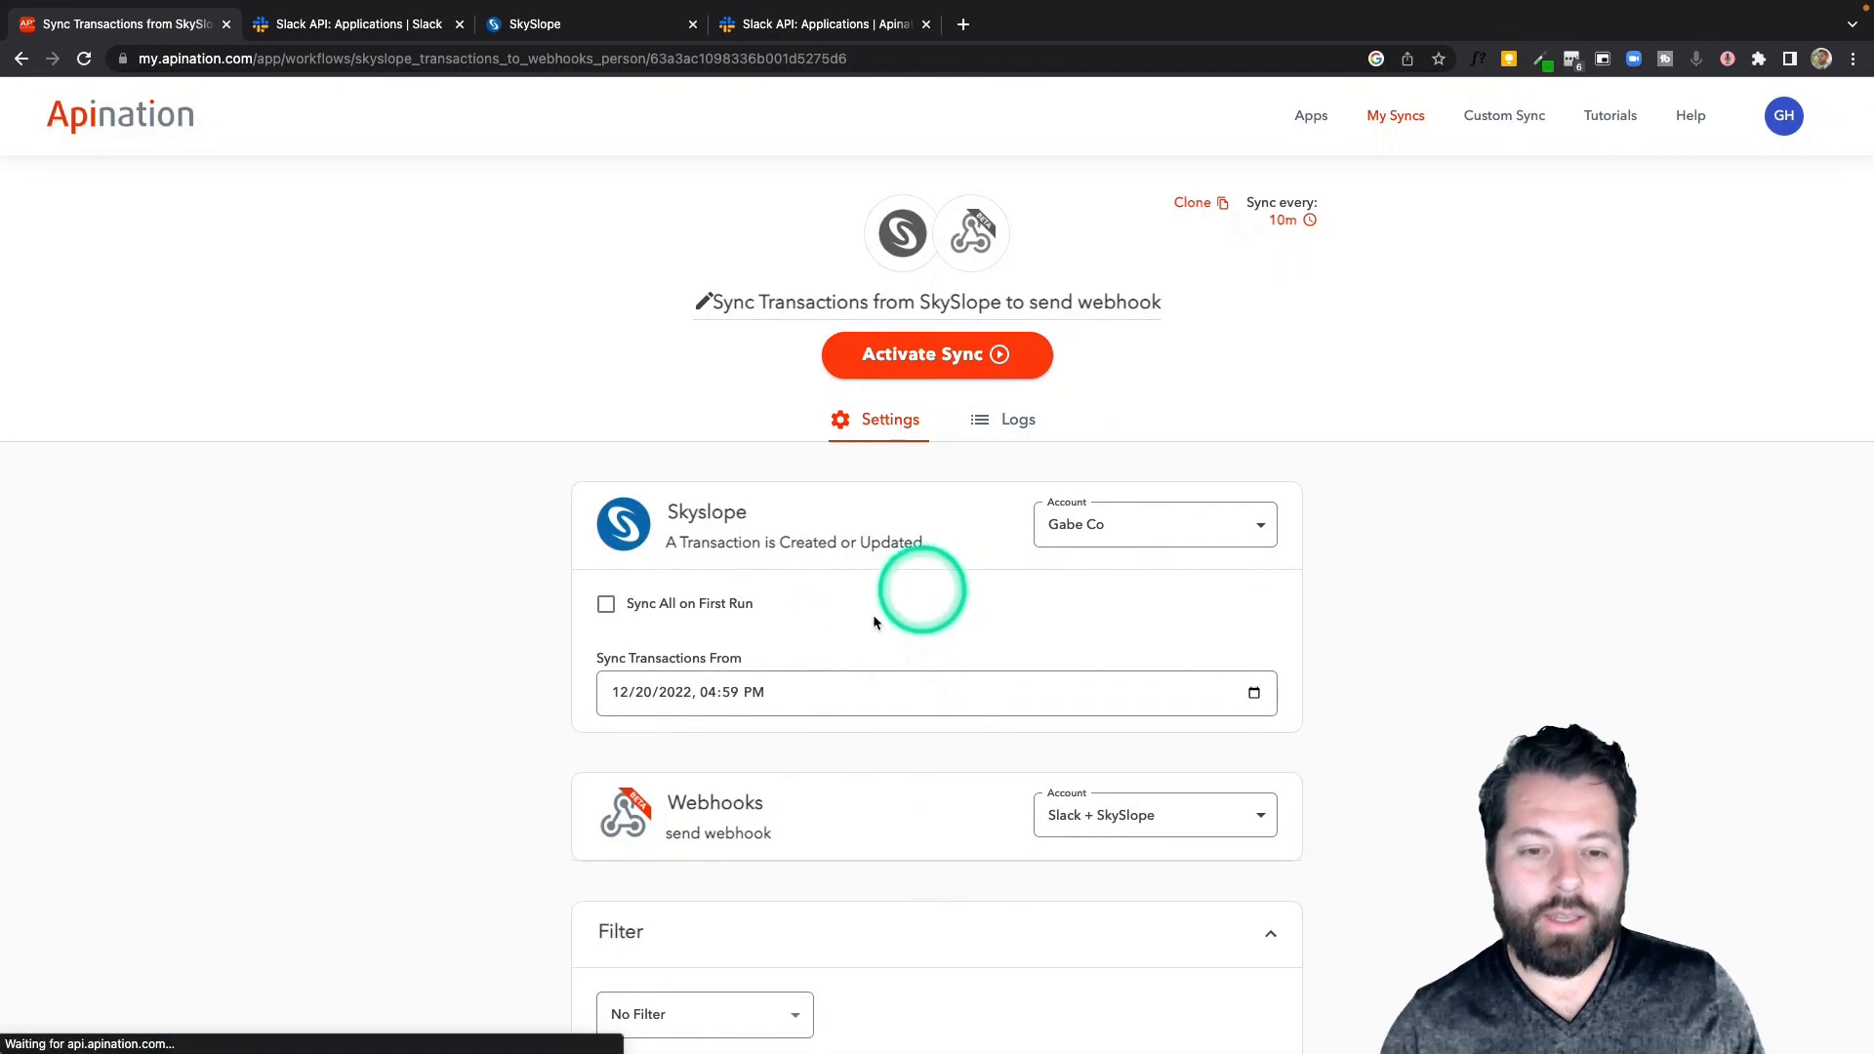
Add a sync filter where Status contains Closed and save it
{"action": "scroll", "coordinate": [859, 640], "scroll_direction": "down", "scroll_amount": 3}
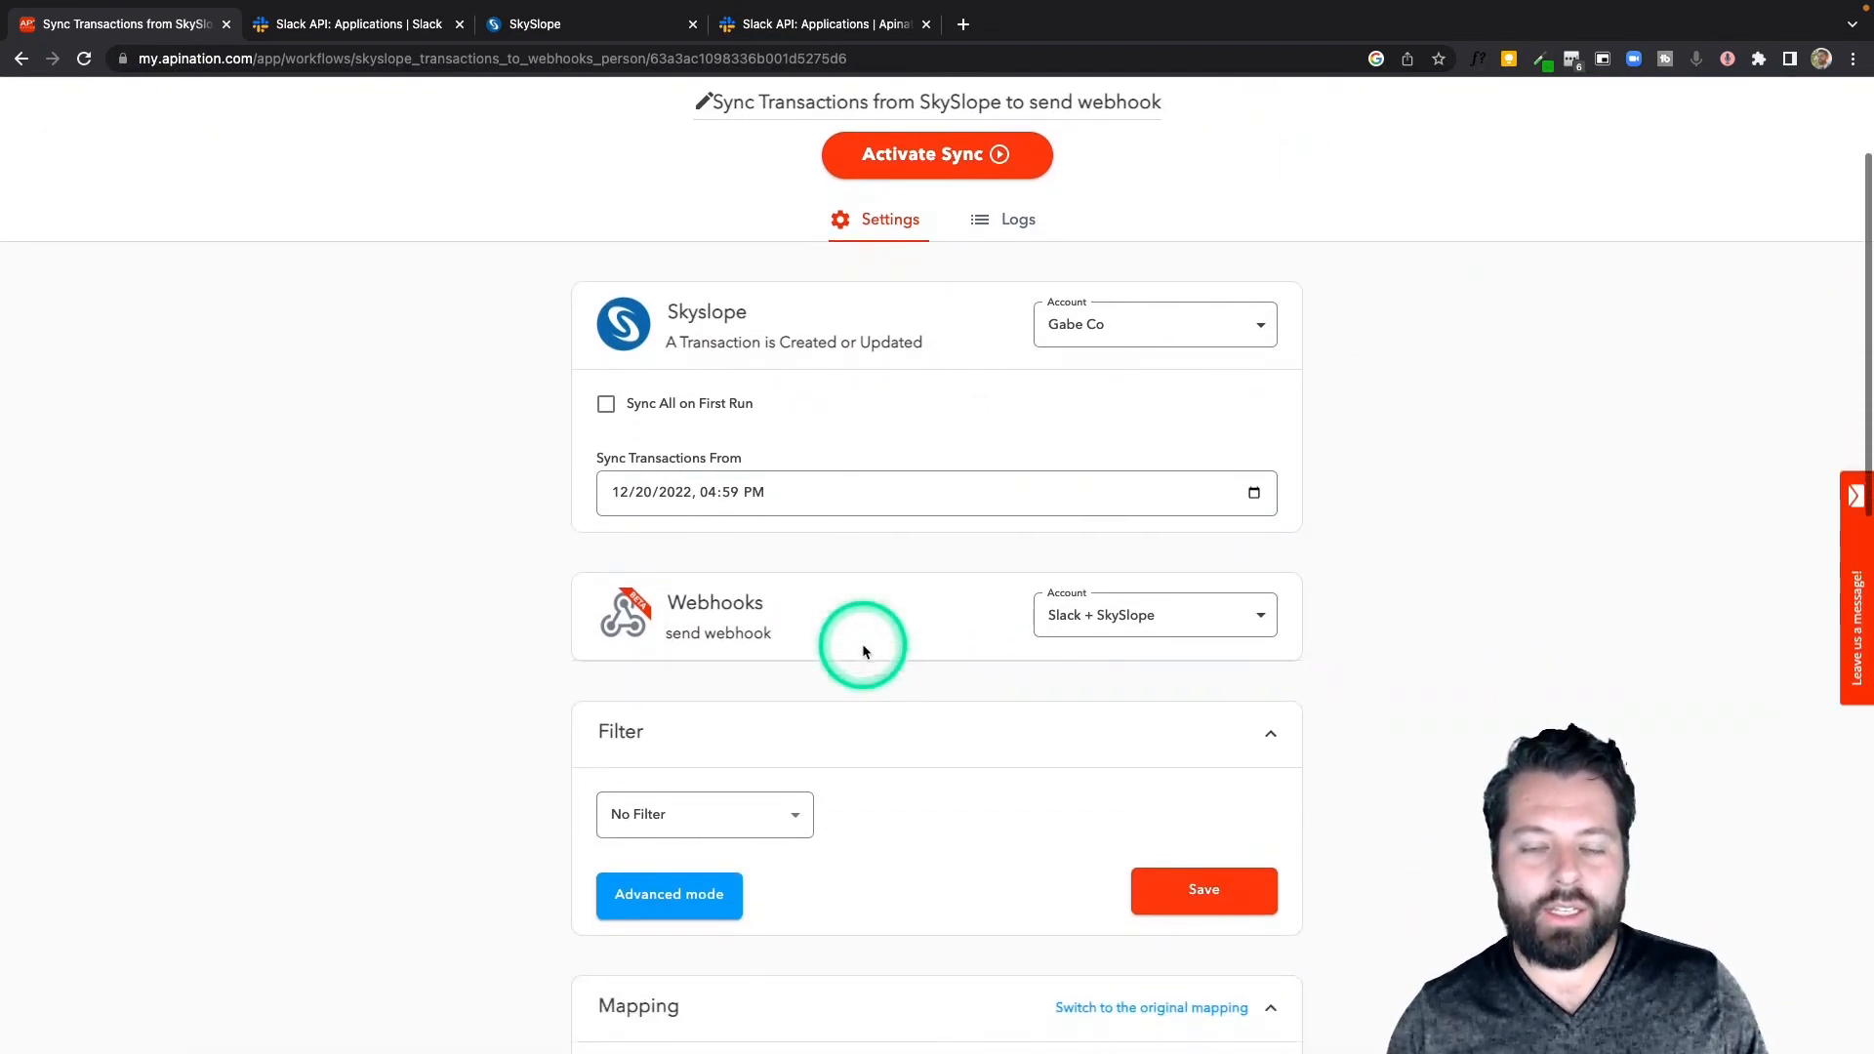
{"action": "scroll", "coordinate": [862, 647], "scroll_direction": "up", "scroll_amount": 4}
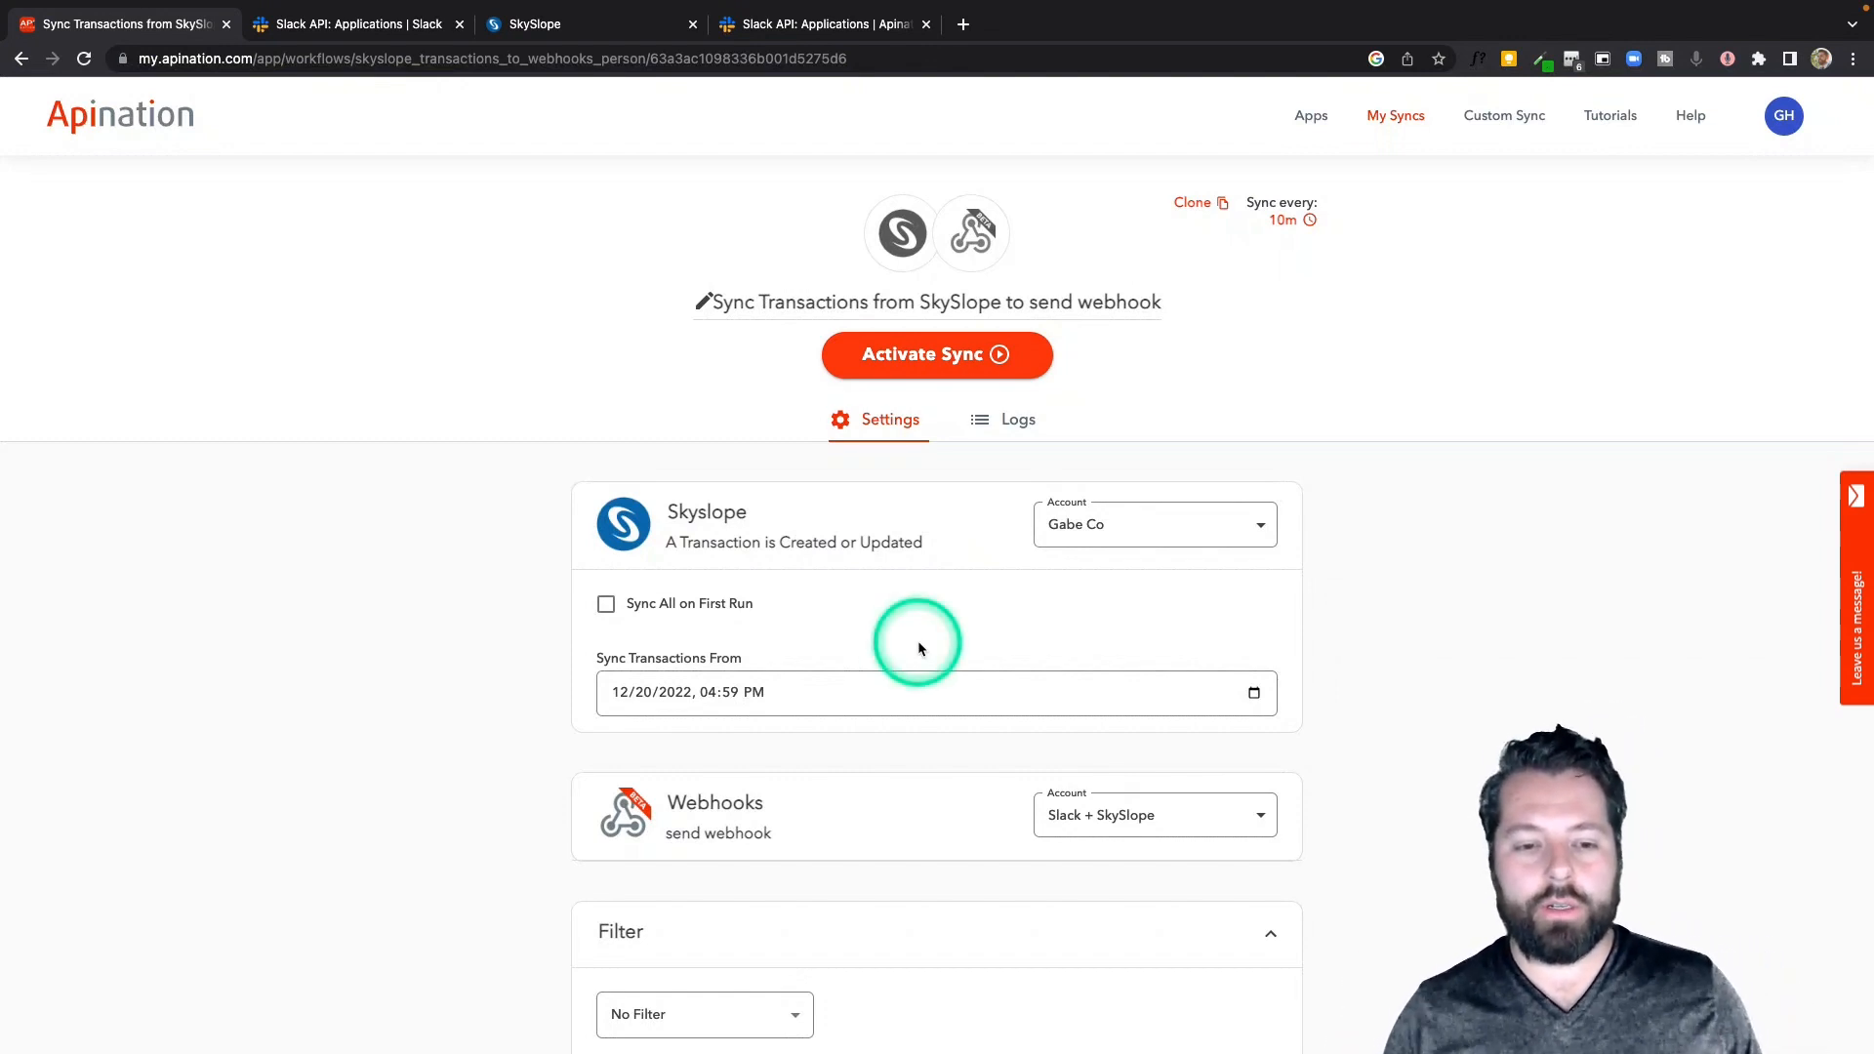
{"action": "scroll", "coordinate": [917, 642], "scroll_direction": "down", "scroll_amount": 3}
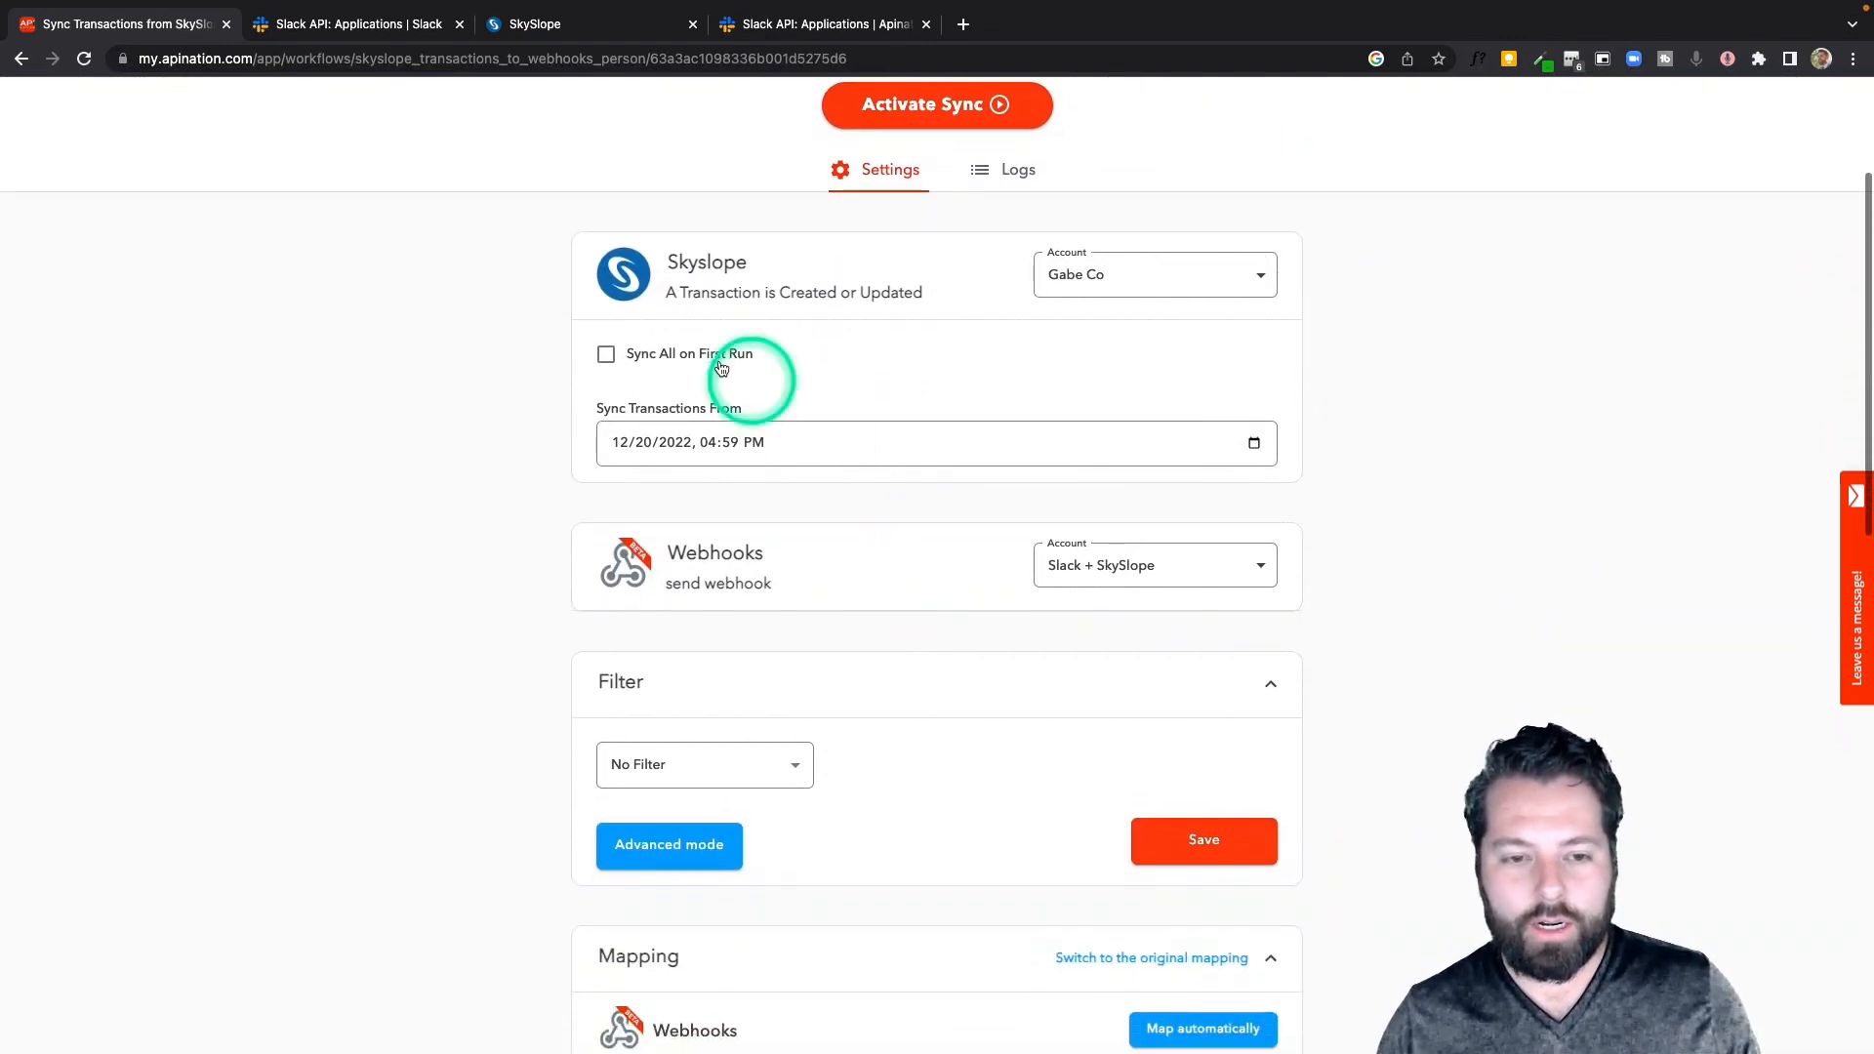
{"action": "scroll", "coordinate": [928, 555], "scroll_direction": "down", "scroll_amount": 2}
{"action": "scroll", "coordinate": [932, 563], "scroll_direction": "down", "scroll_amount": 1}
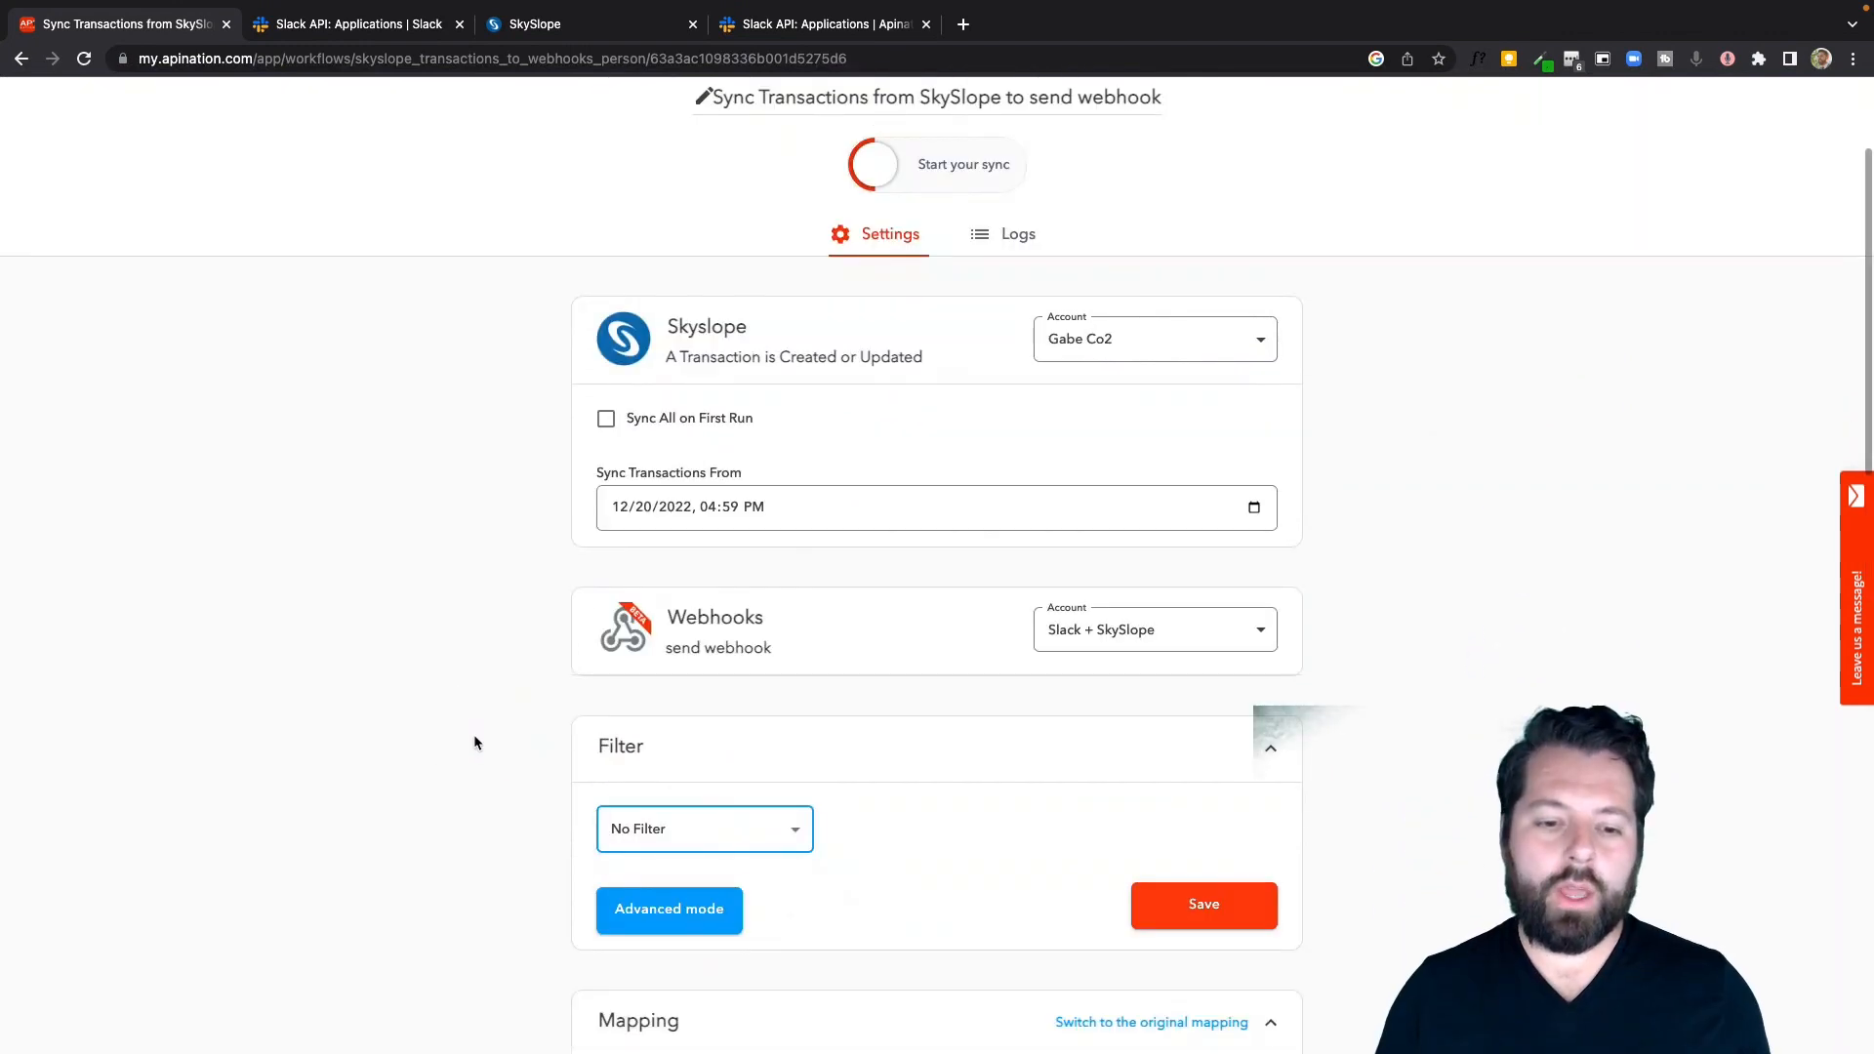
{"action": "left_click", "coordinate": [655, 850]}
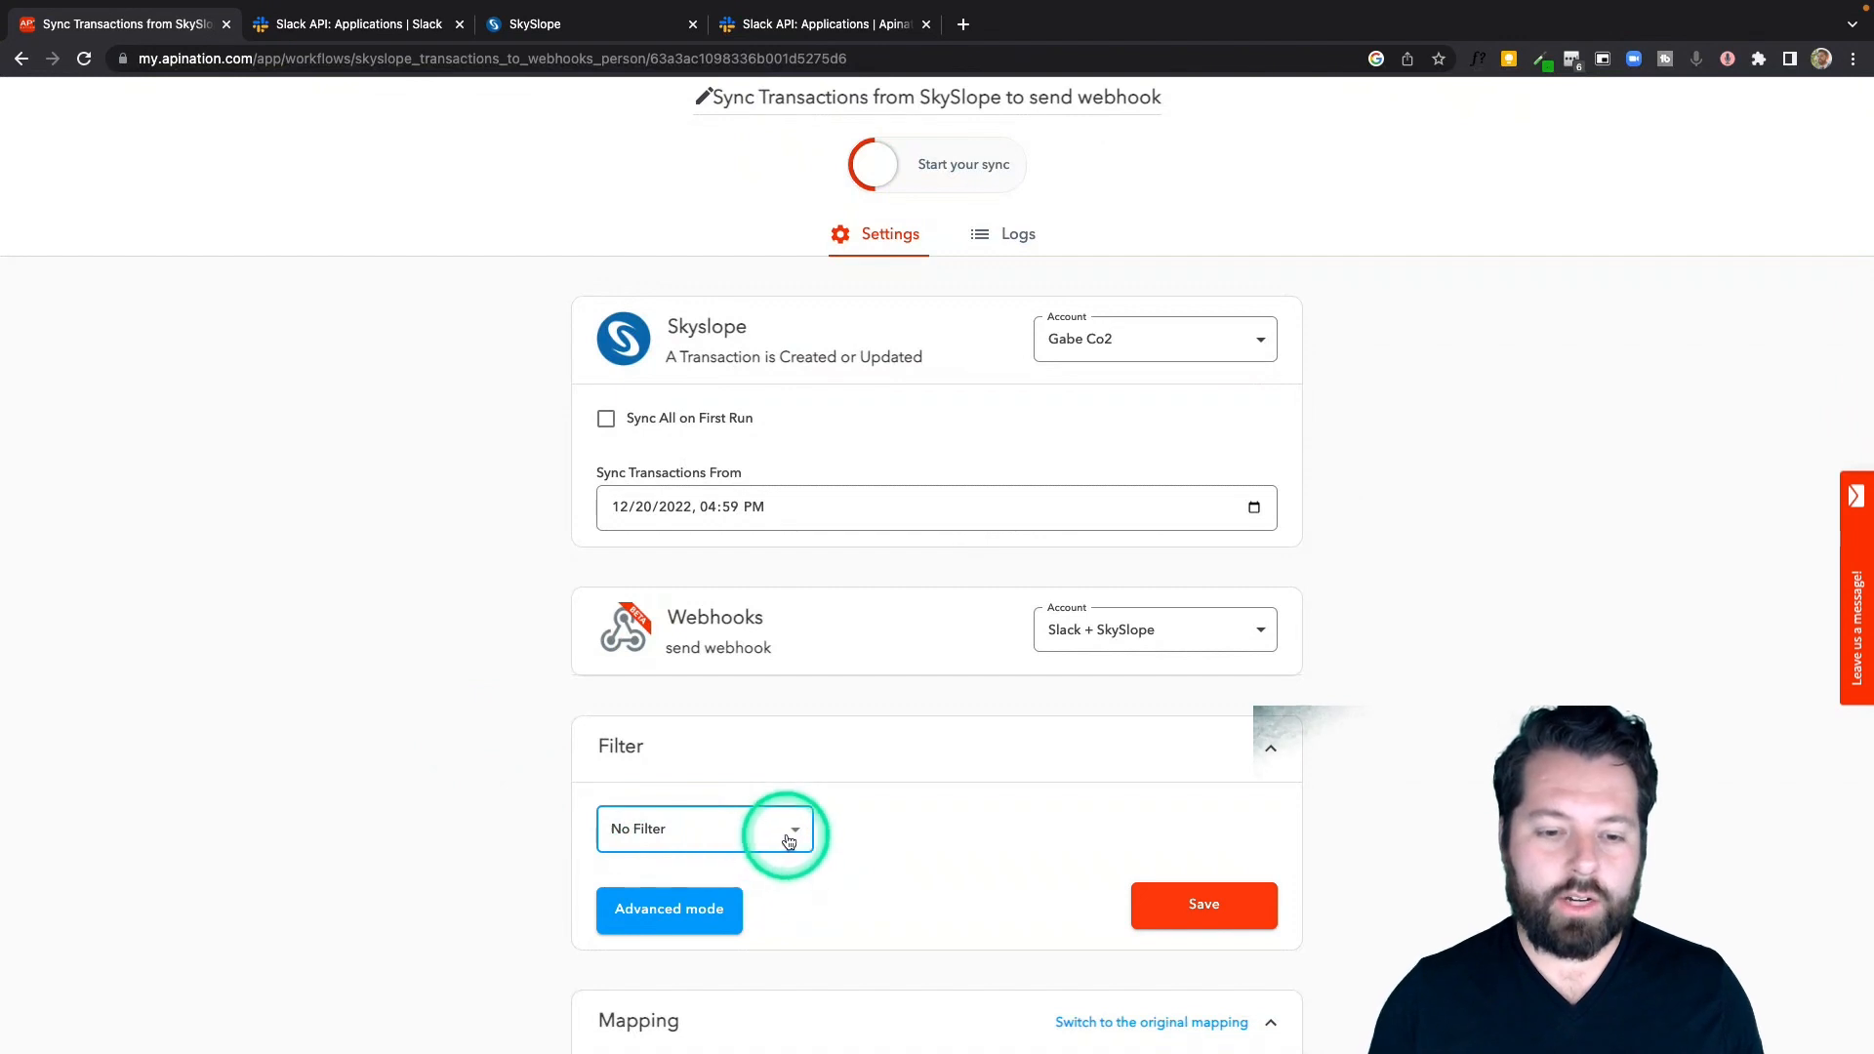
{"action": "left_click", "coordinate": [798, 834]}
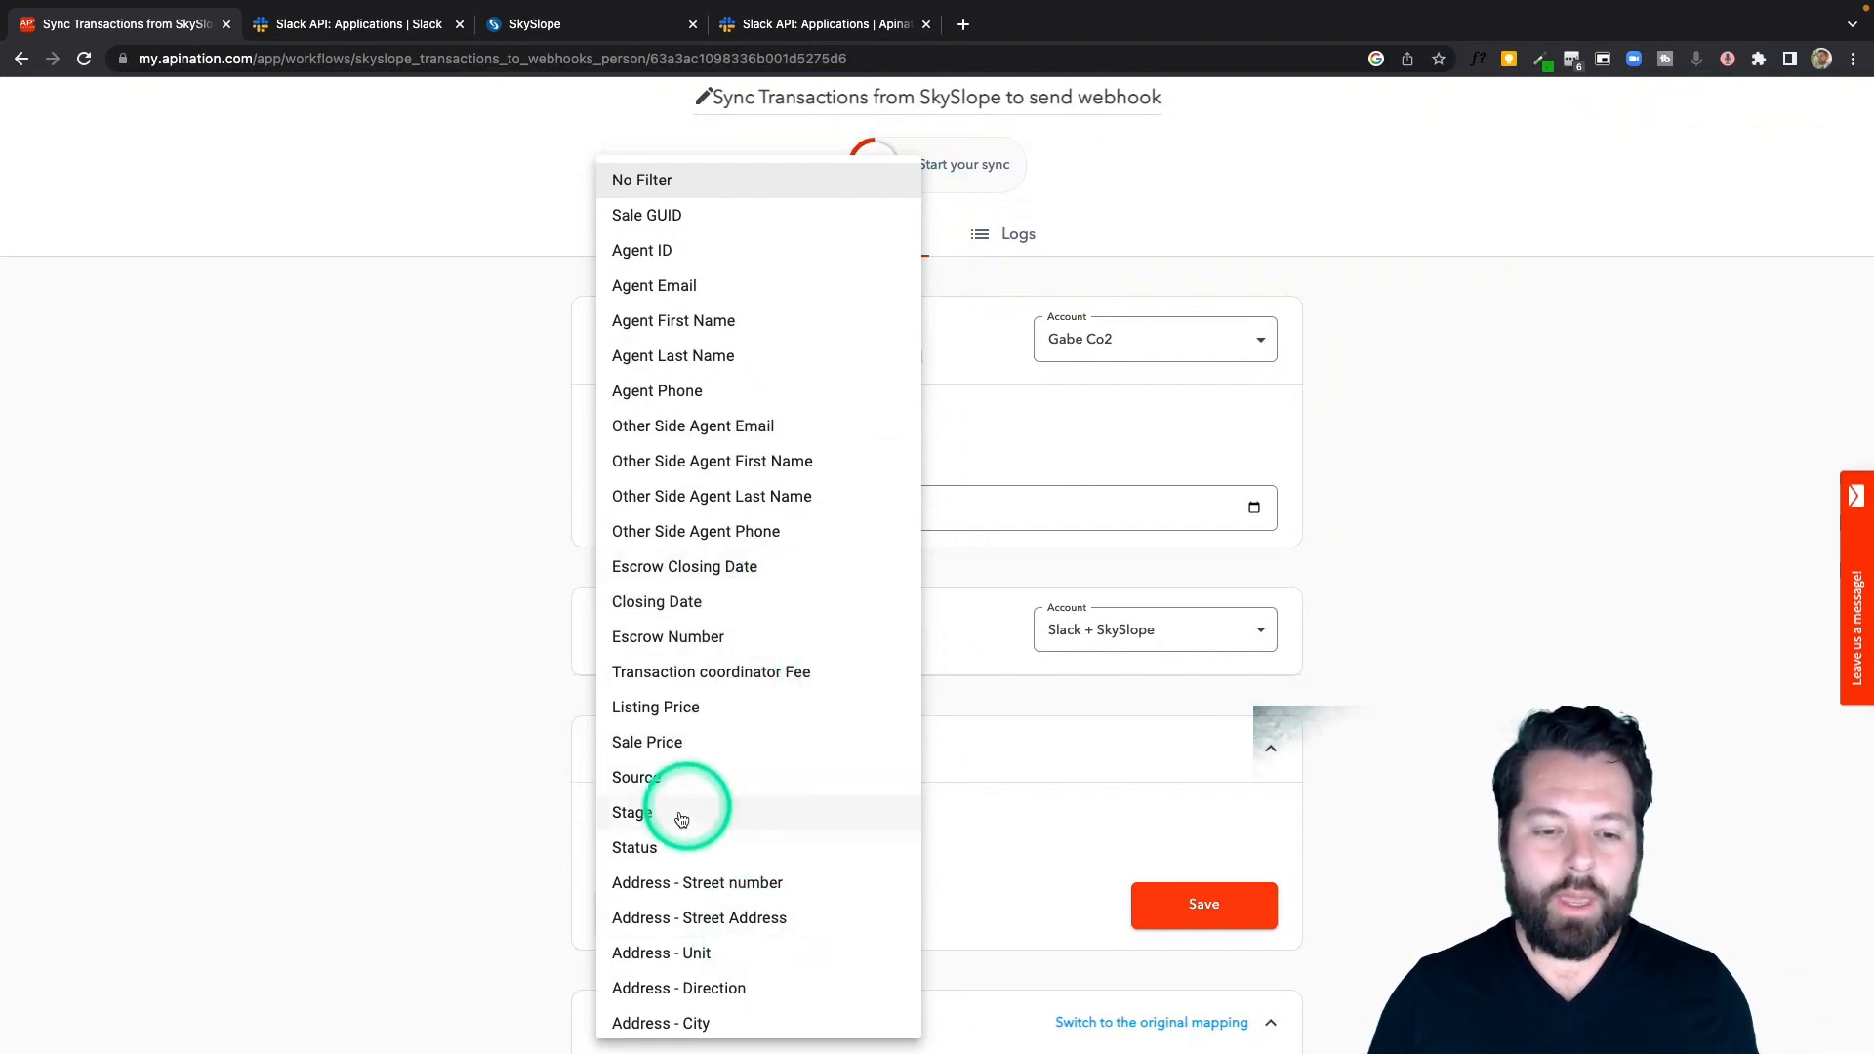
{"action": "left_click", "coordinate": [636, 845]}
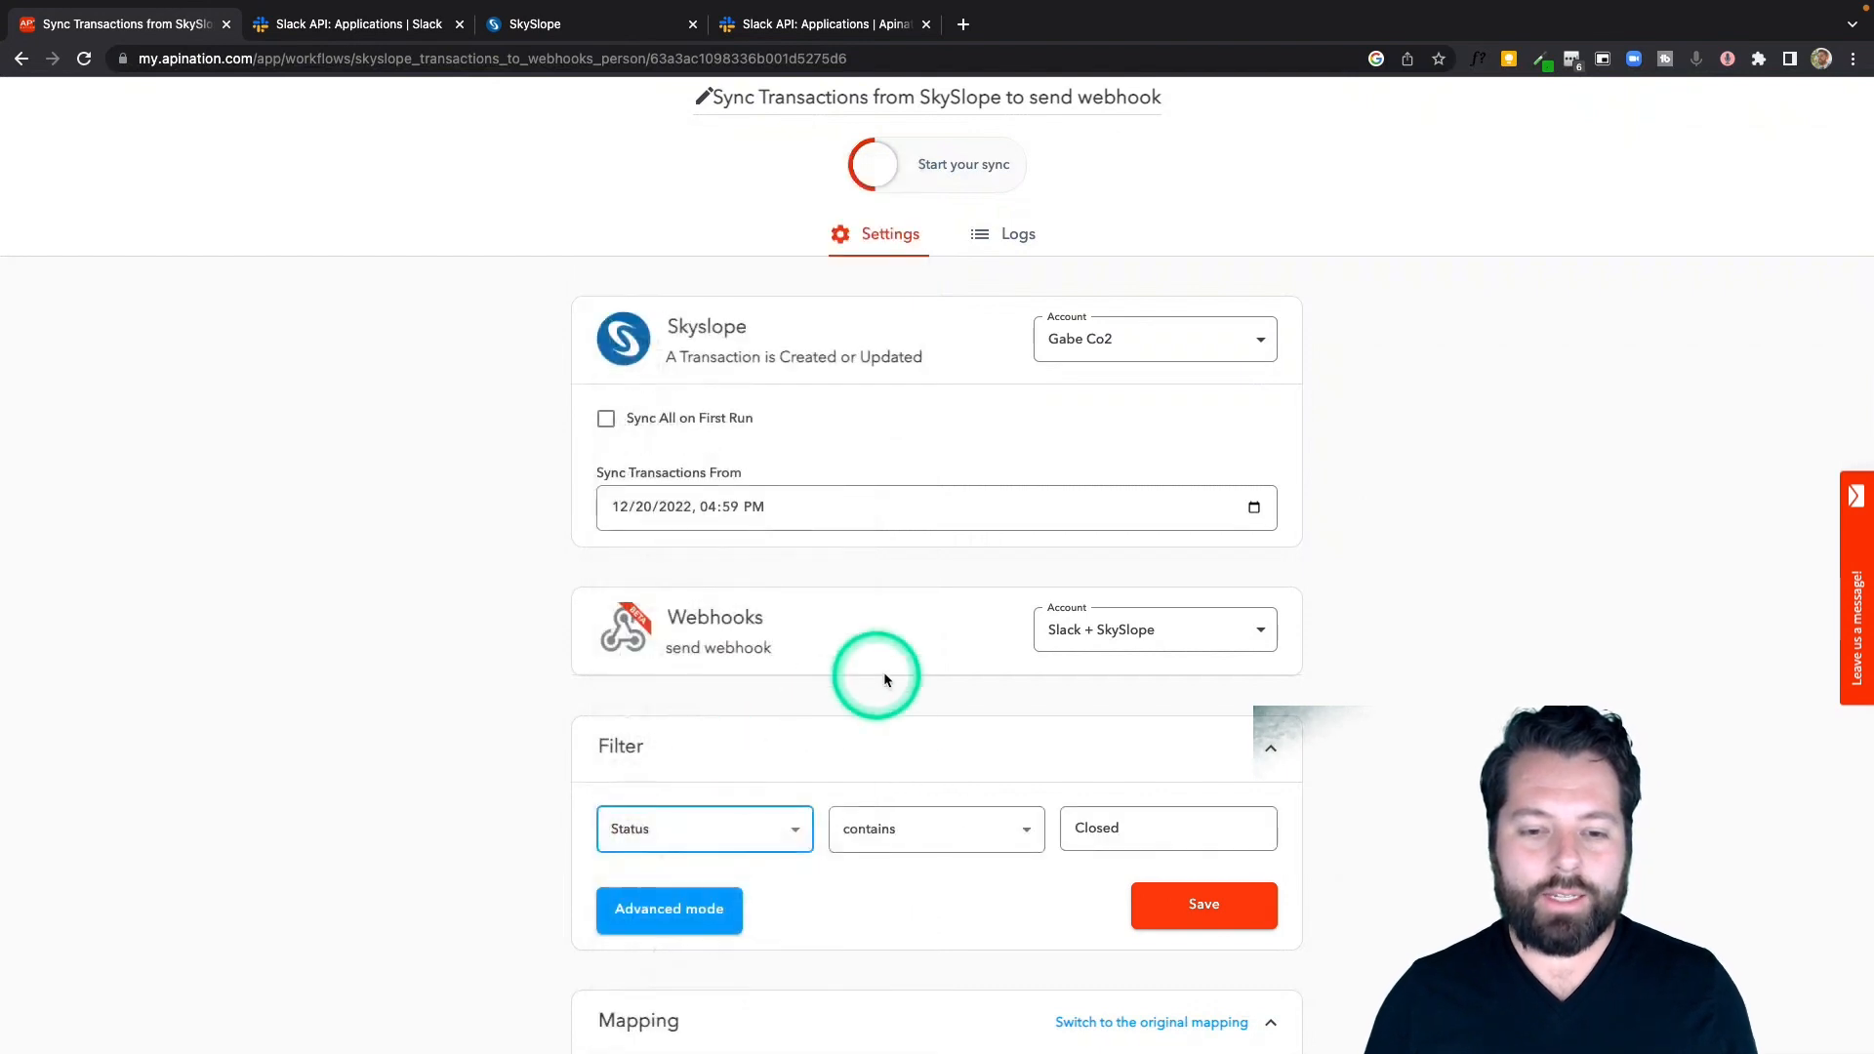
{"action": "left_click", "coordinate": [915, 823]}
{"action": "double_click", "coordinate": [1132, 828]}
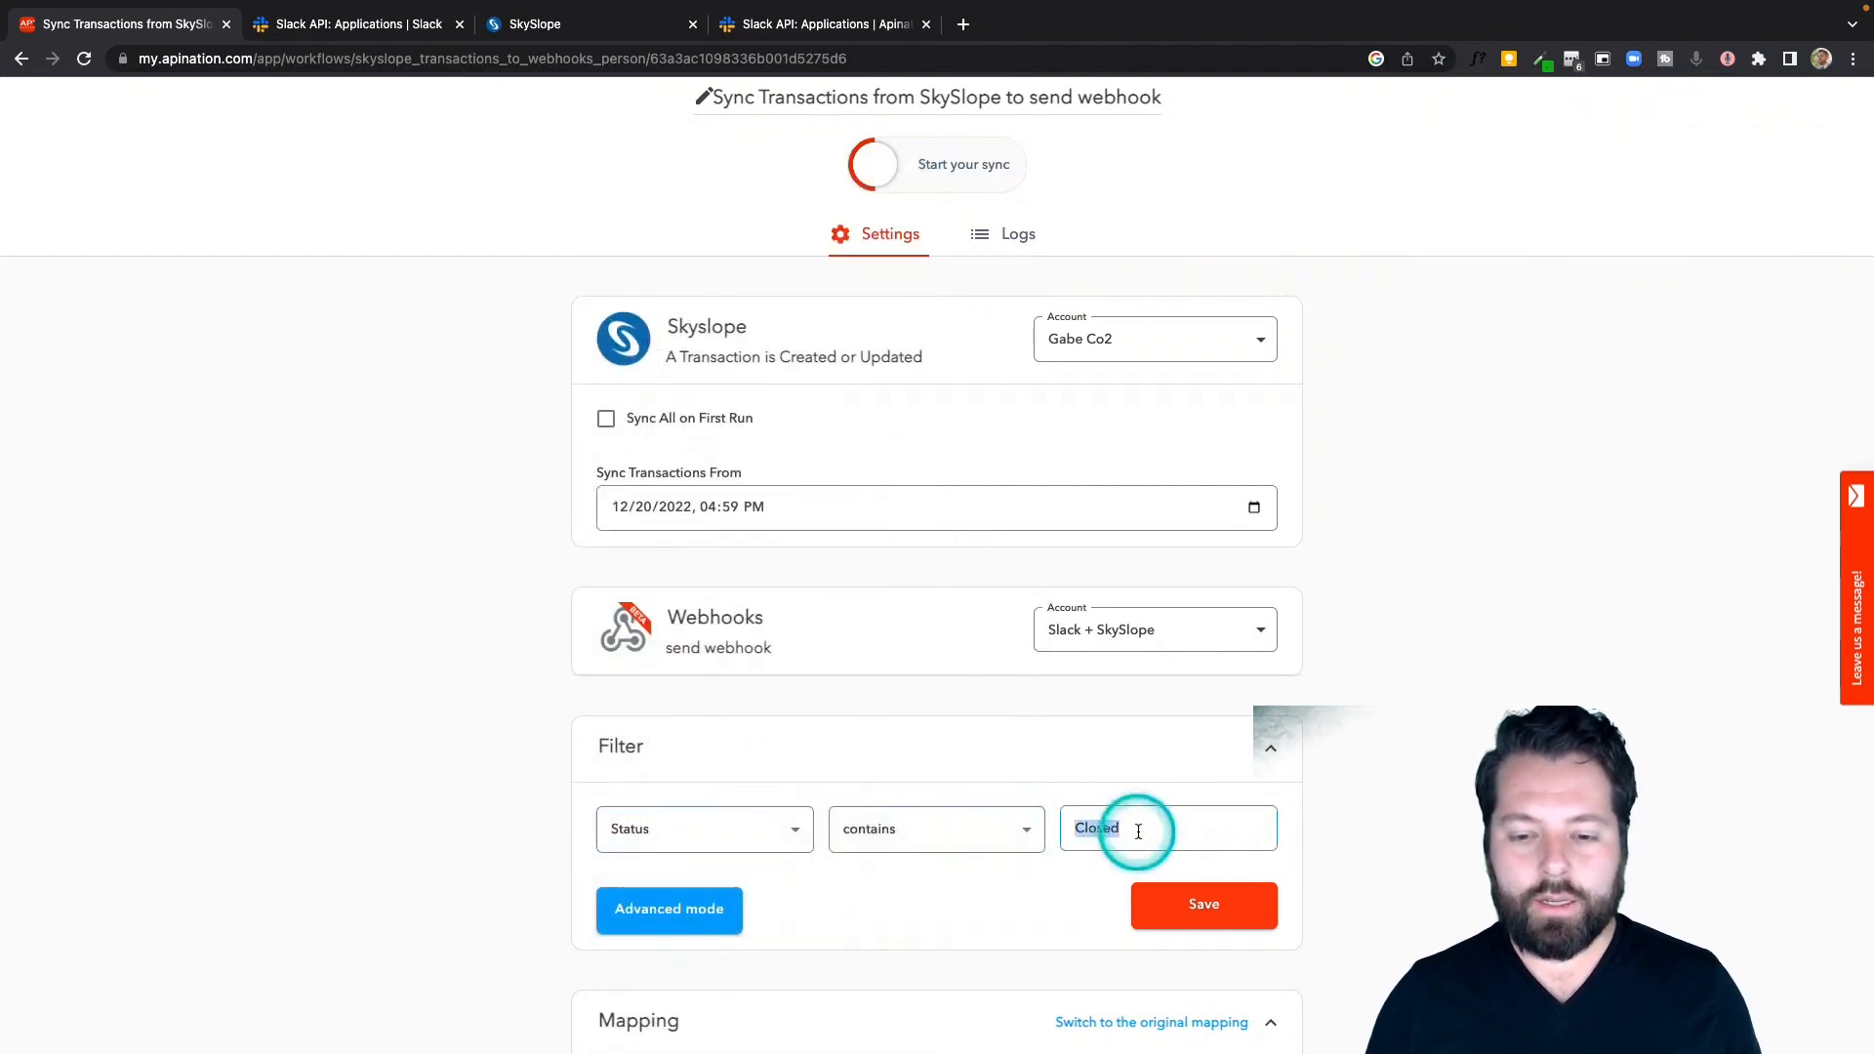
{"action": "type", "text": "Closed"}
{"action": "left_click", "coordinate": [1164, 900]}
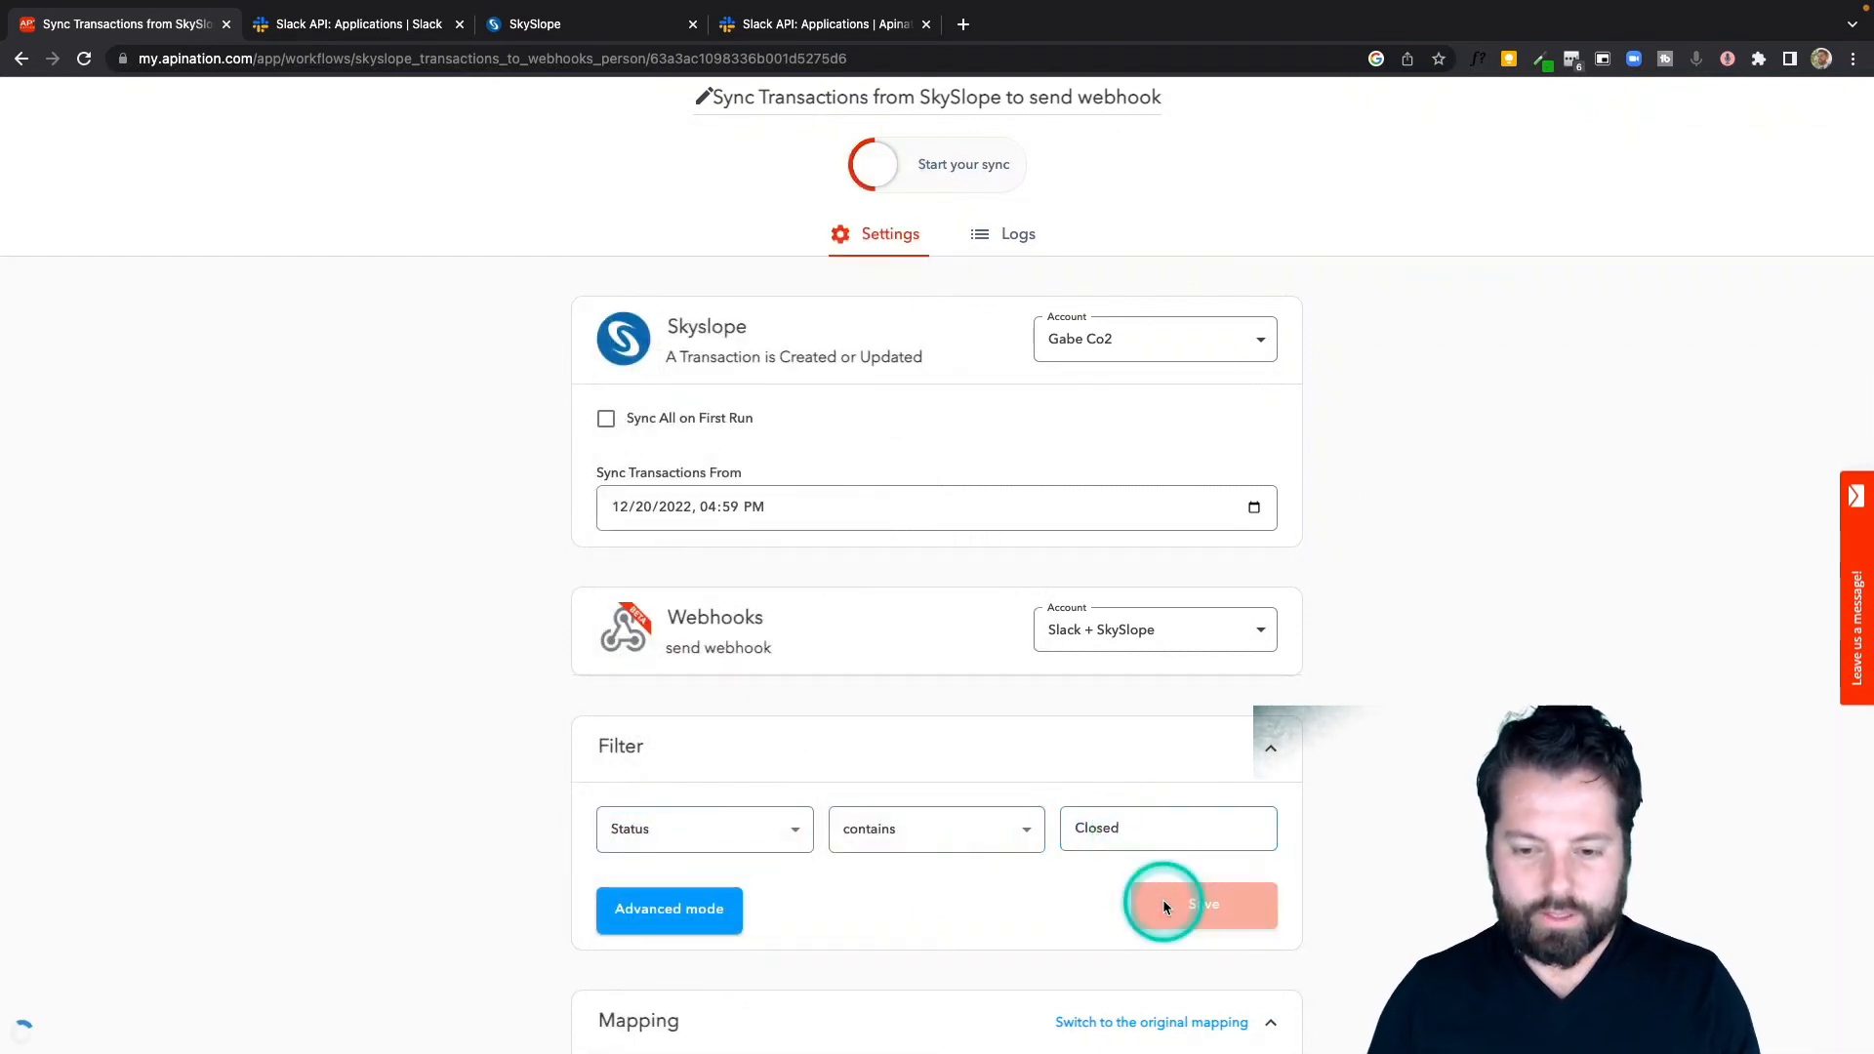
Add a custom webhook mapping field named text, taking the key name from Slack's sample curl request
{"action": "scroll", "coordinate": [927, 781], "scroll_direction": "down", "scroll_amount": 3}
{"action": "scroll", "coordinate": [865, 656], "scroll_direction": "down", "scroll_amount": 2}
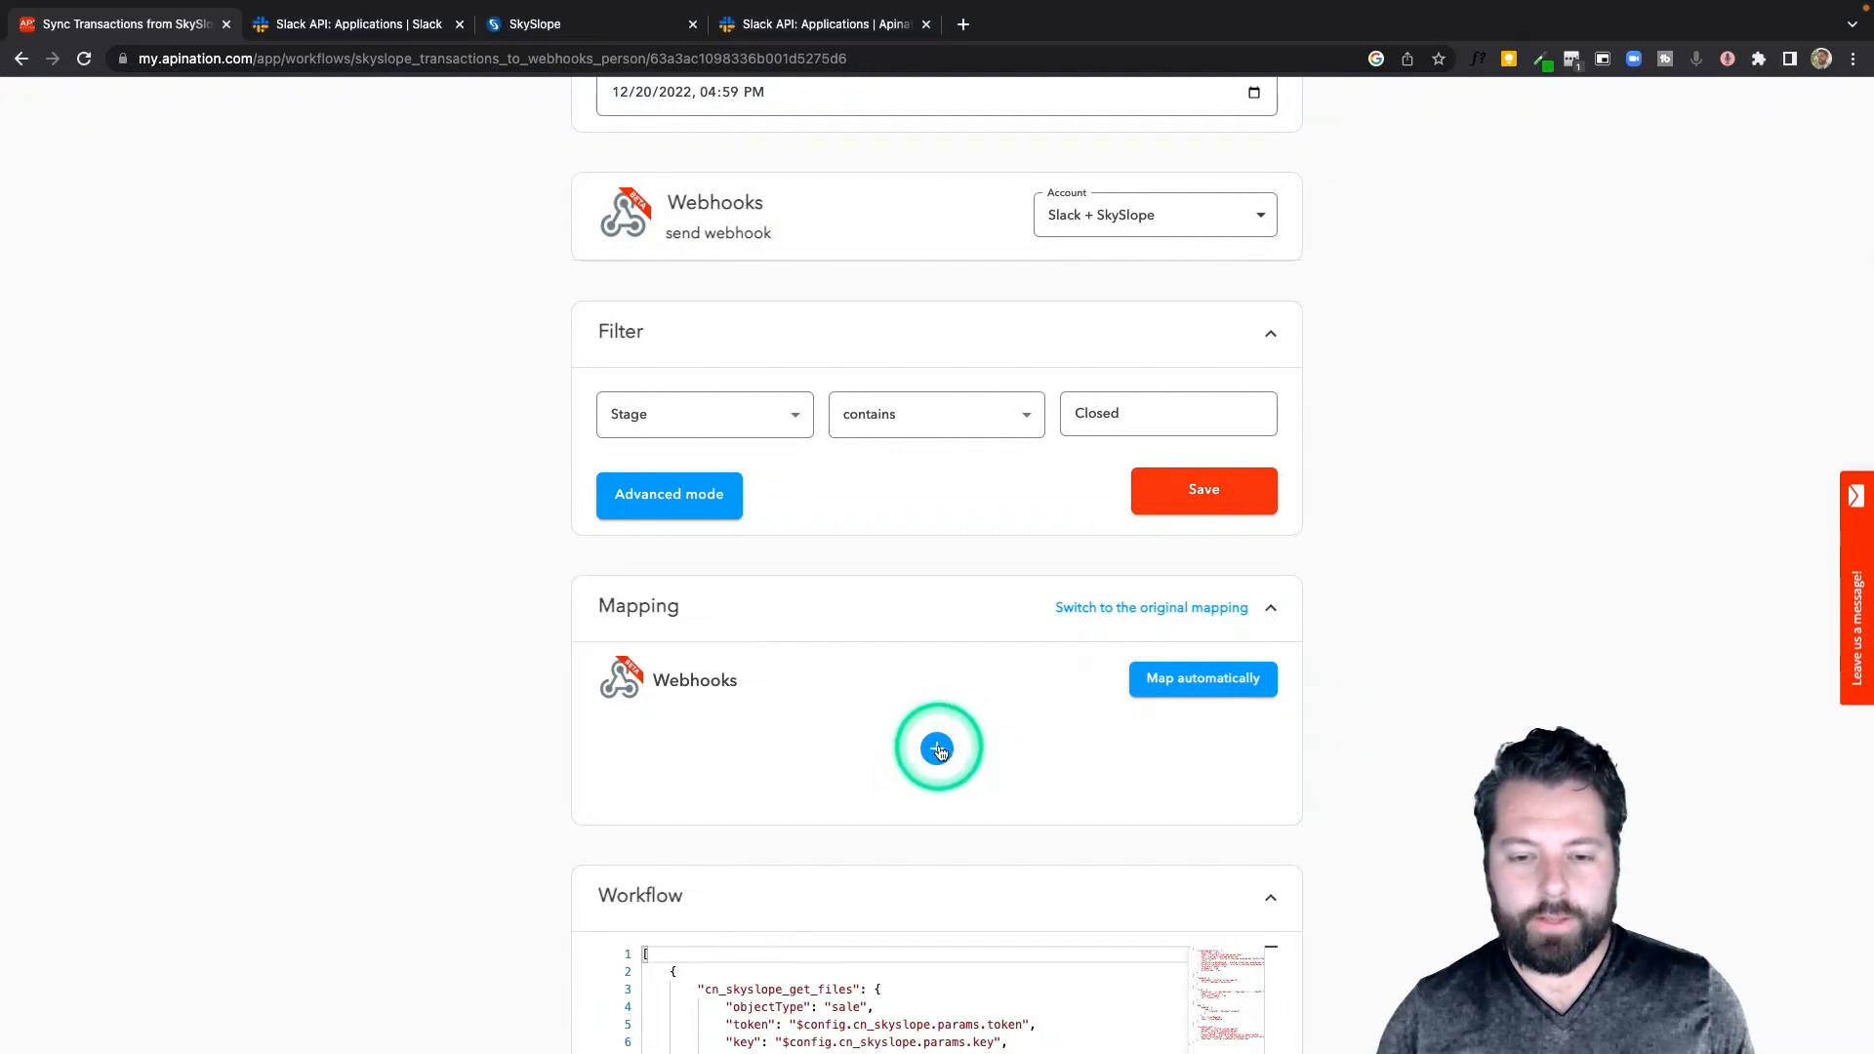
{"action": "left_click", "coordinate": [937, 750]}
{"action": "left_click", "coordinate": [754, 570]}
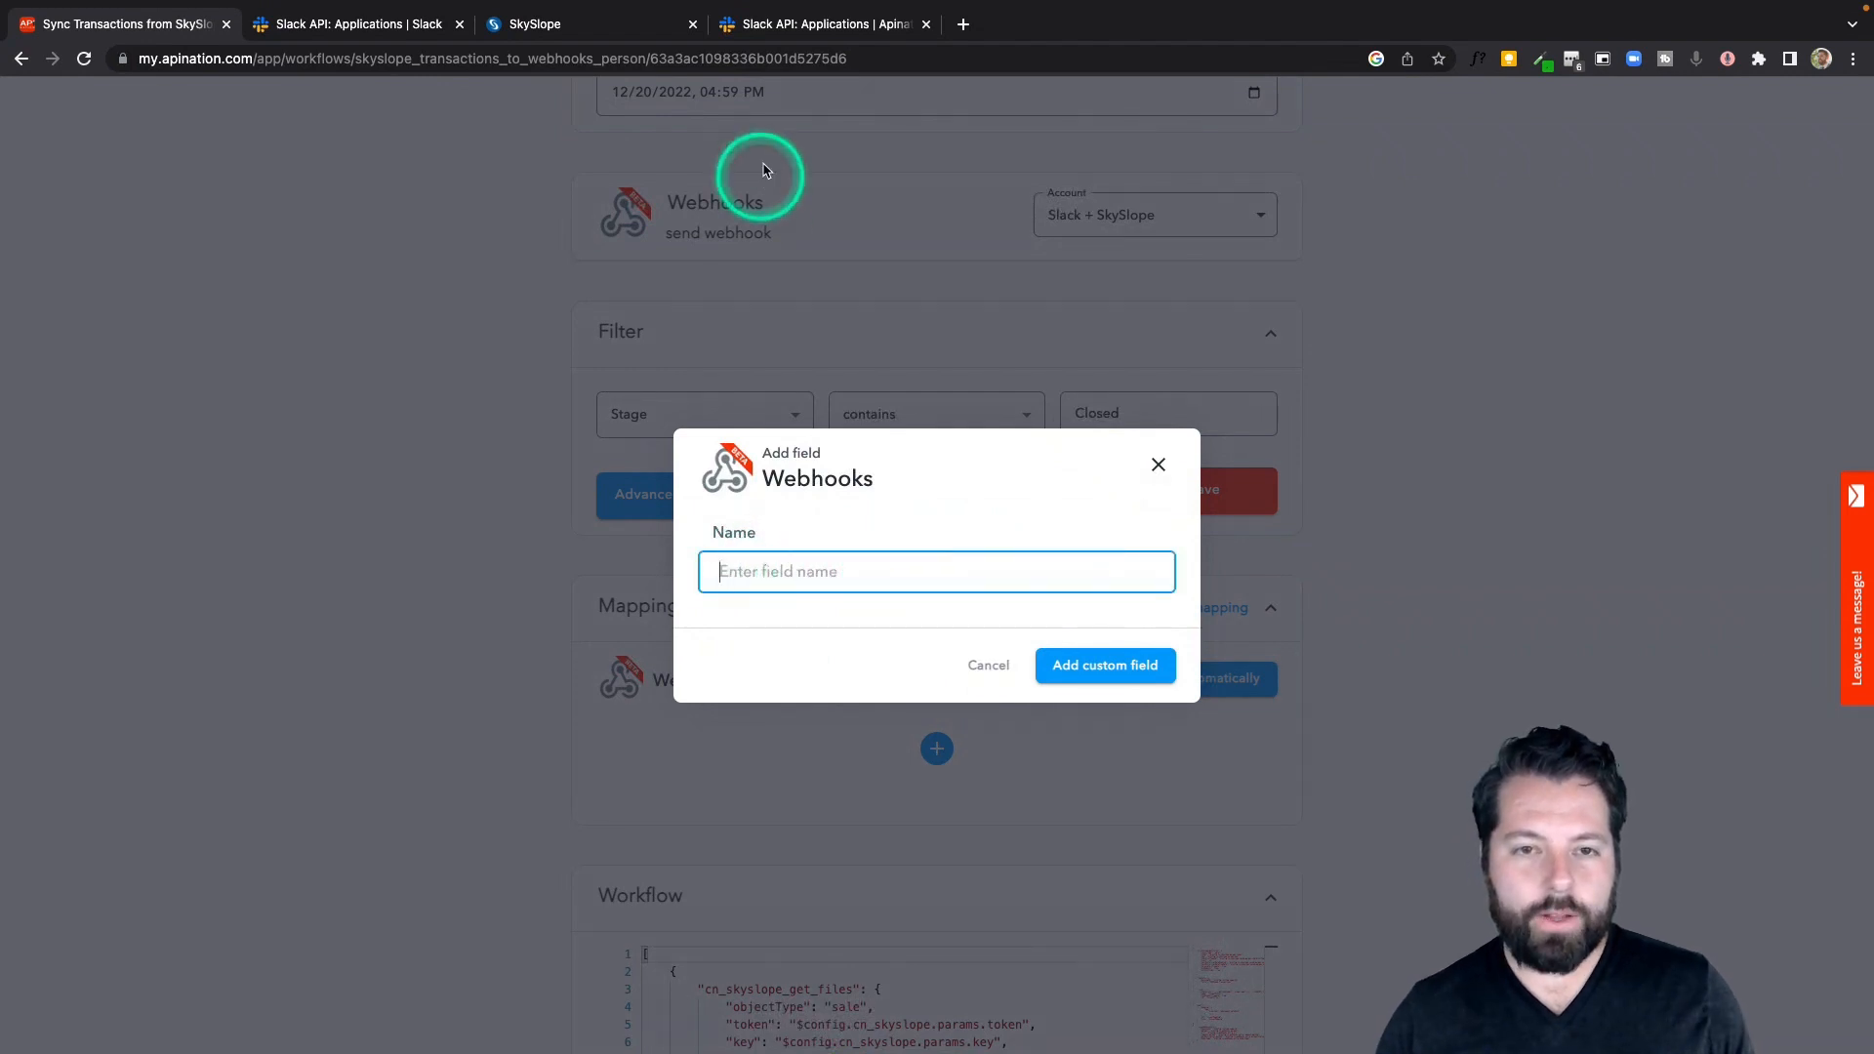
{"action": "left_click", "coordinate": [823, 23]}
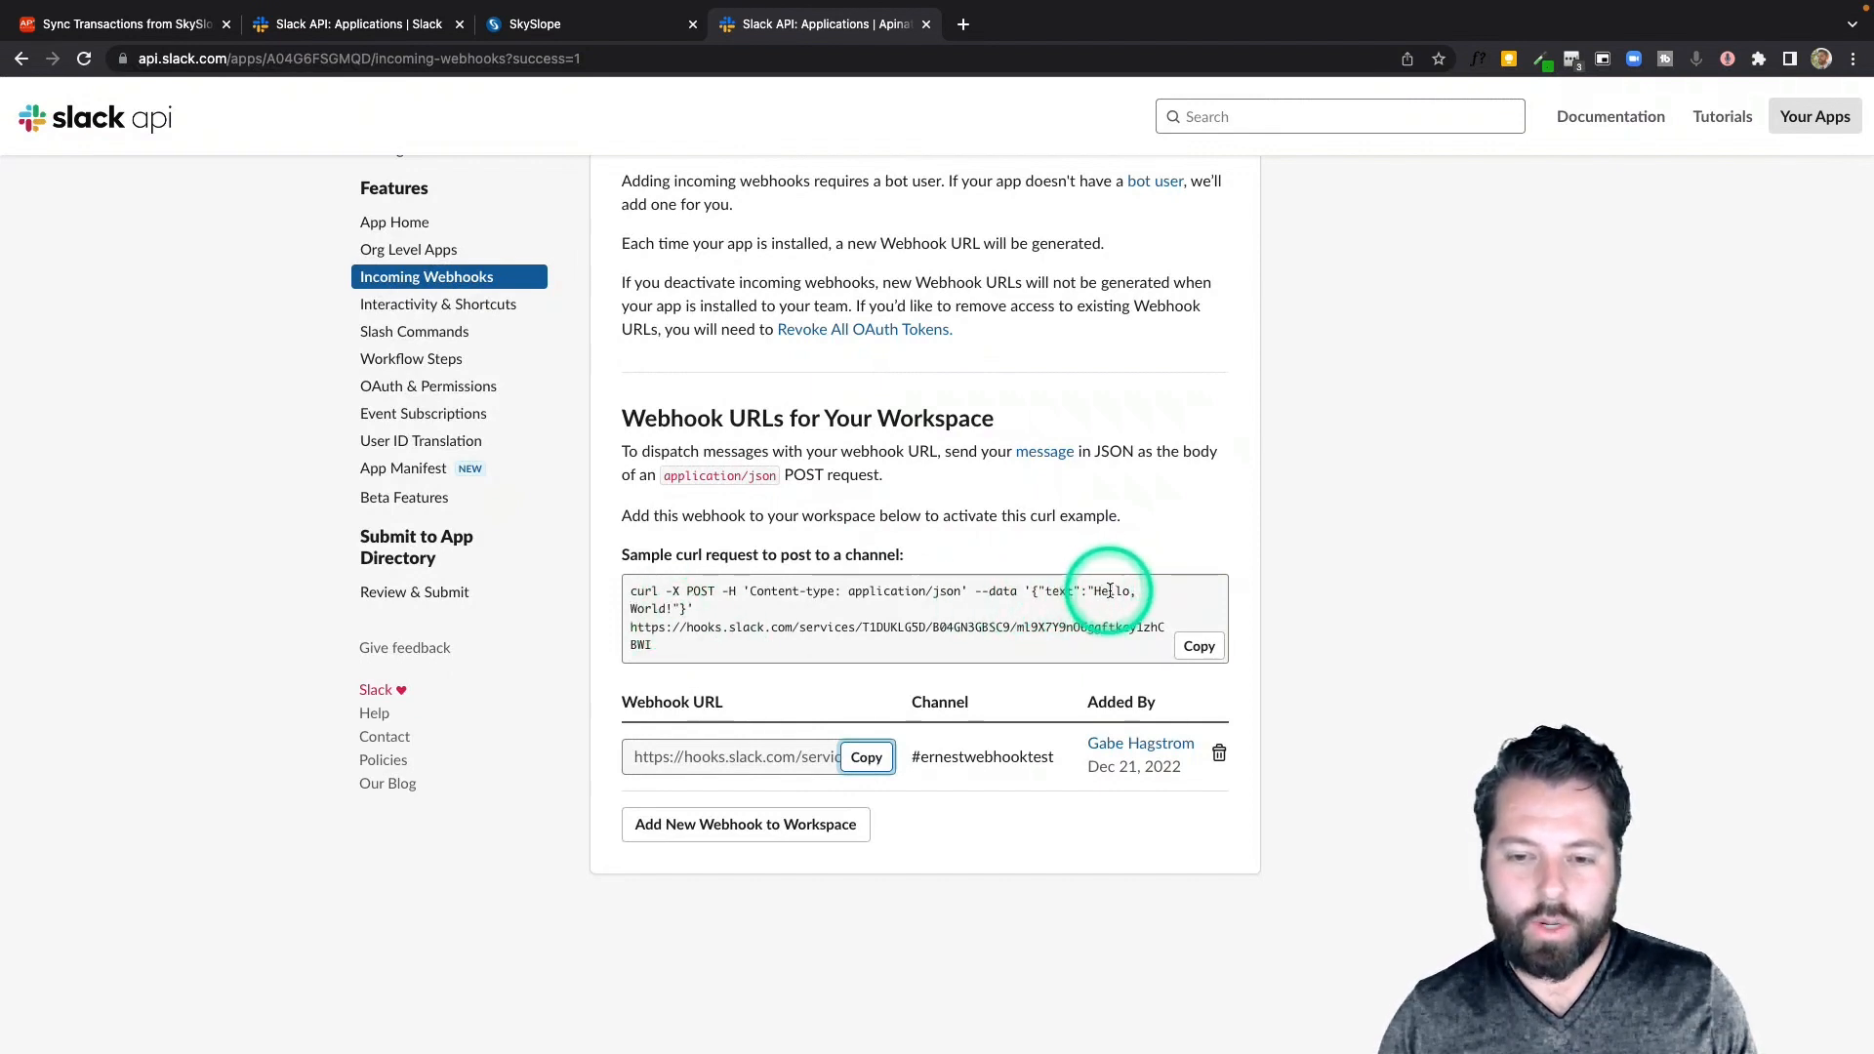
{"action": "double_click", "coordinate": [1056, 590]}
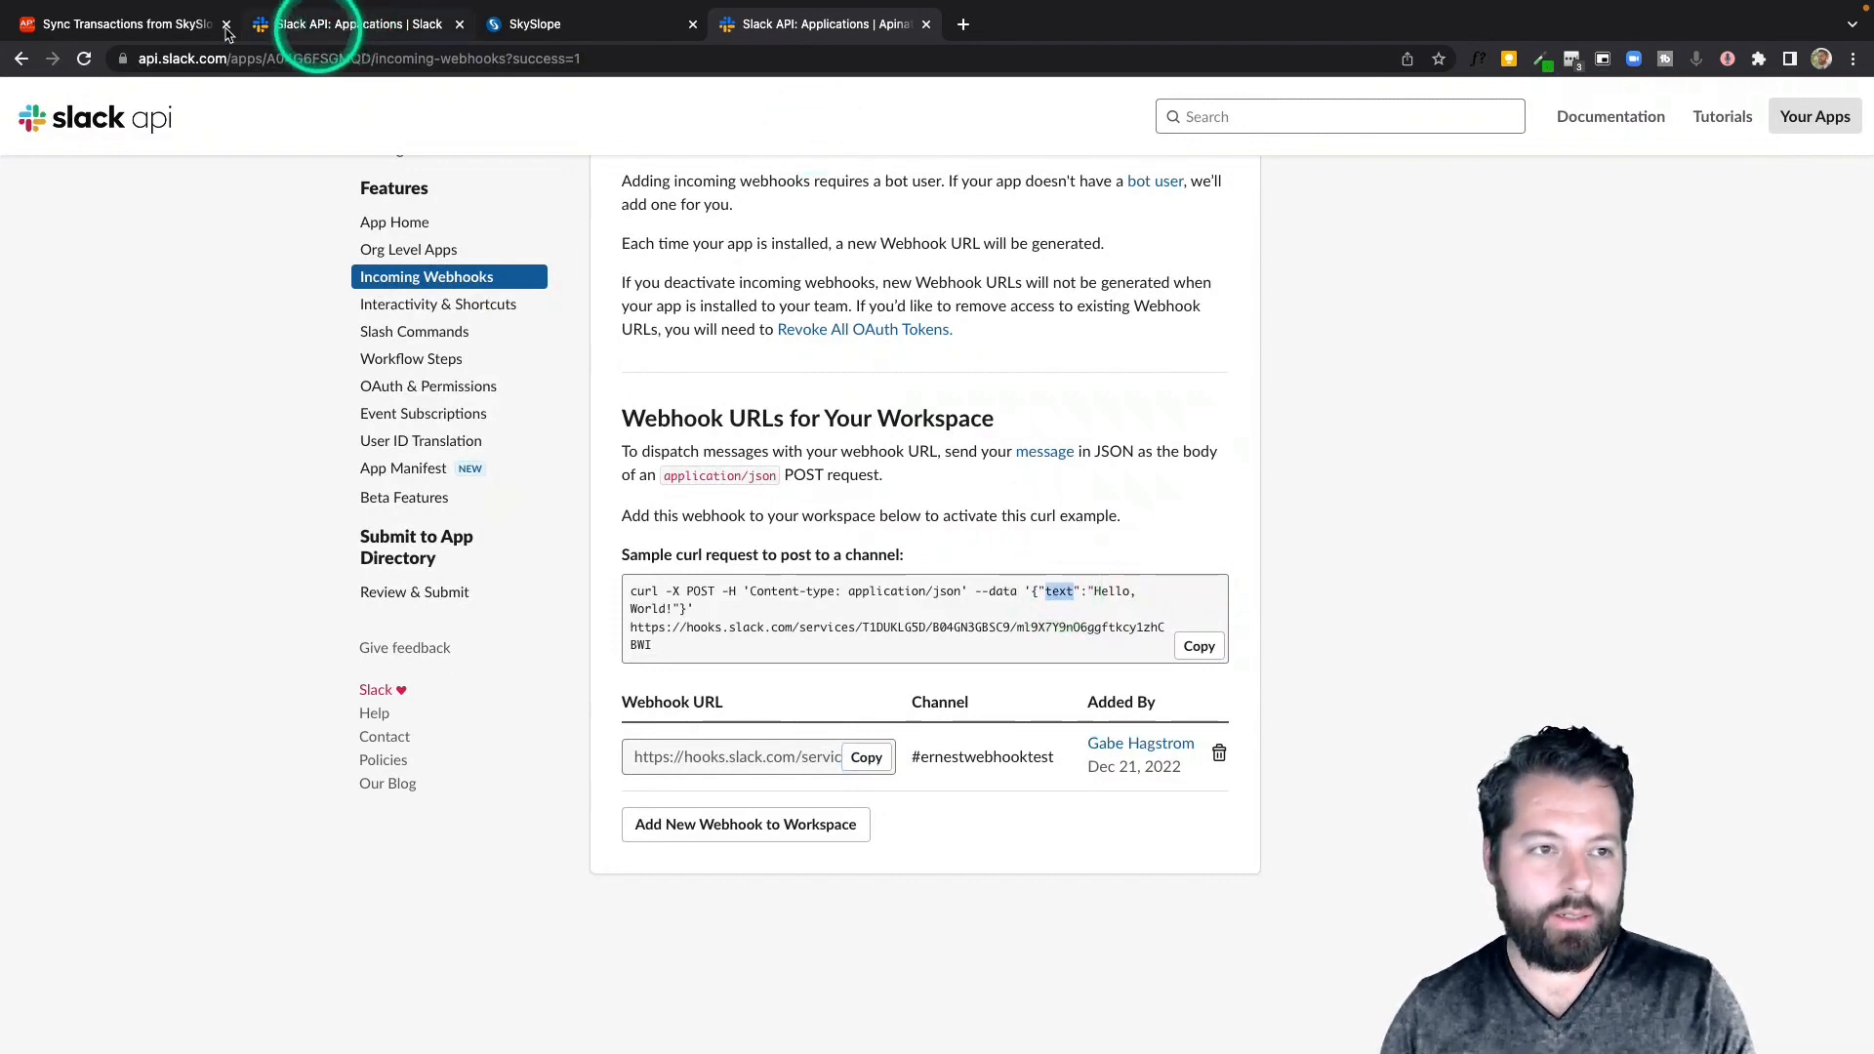
{"action": "left_click", "coordinate": [104, 28]}
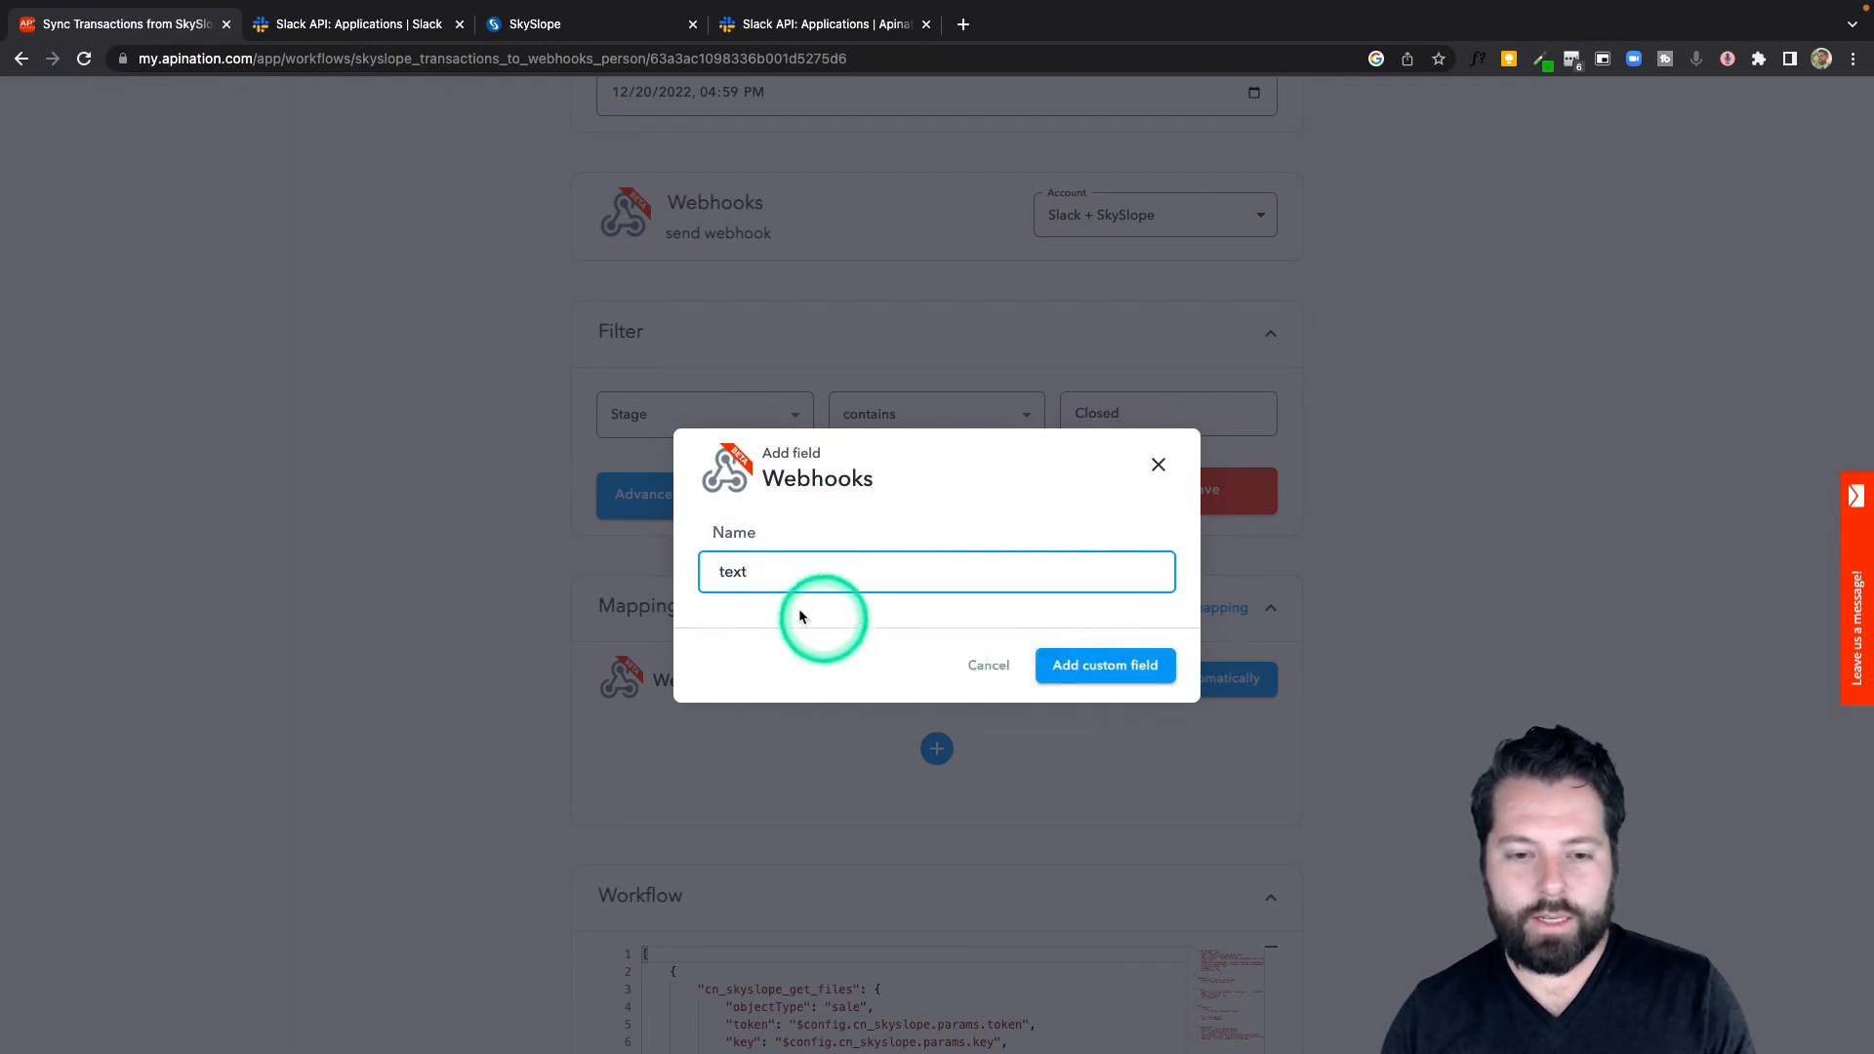
{"action": "left_click", "coordinate": [1109, 668]}
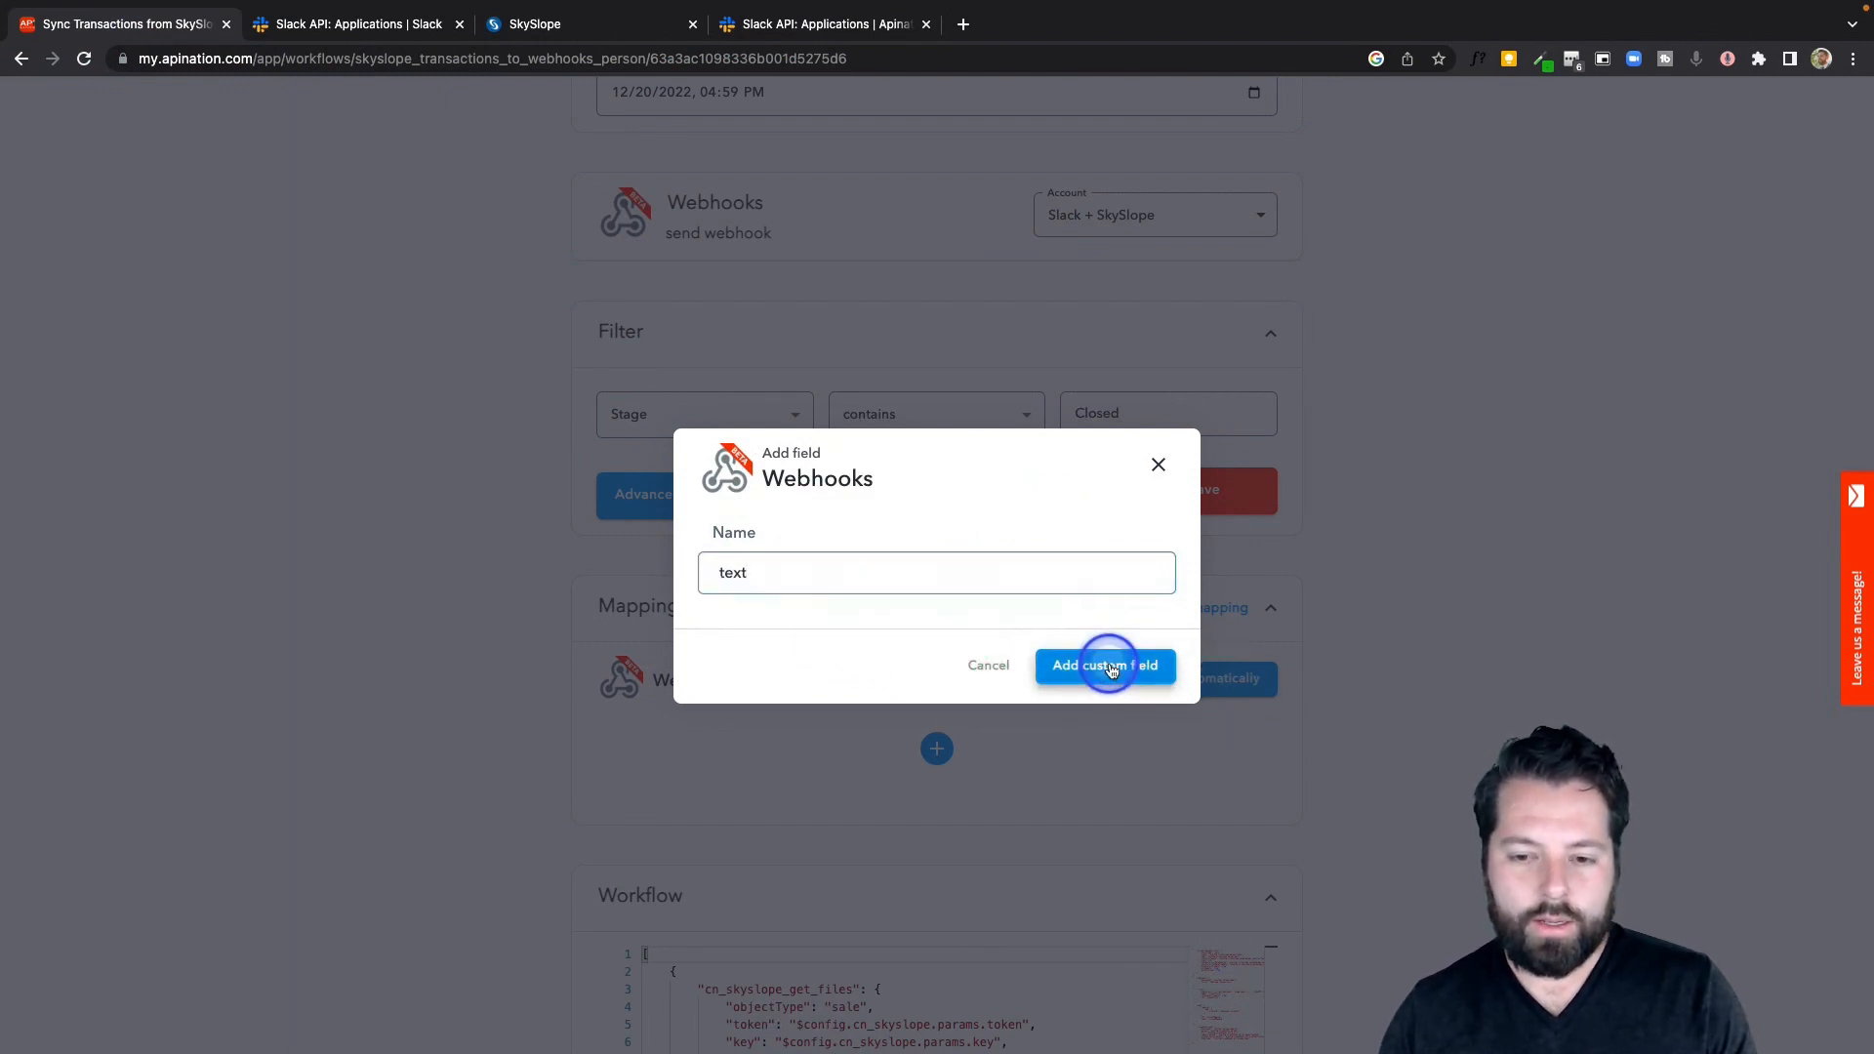
Enter the message "Heads up! A Transaction has just closed in SkySlope." into the text field and start an "Address:" line
{"action": "scroll", "coordinate": [764, 762], "scroll_direction": "down", "scroll_amount": 3}
{"action": "left_click", "coordinate": [666, 504]}
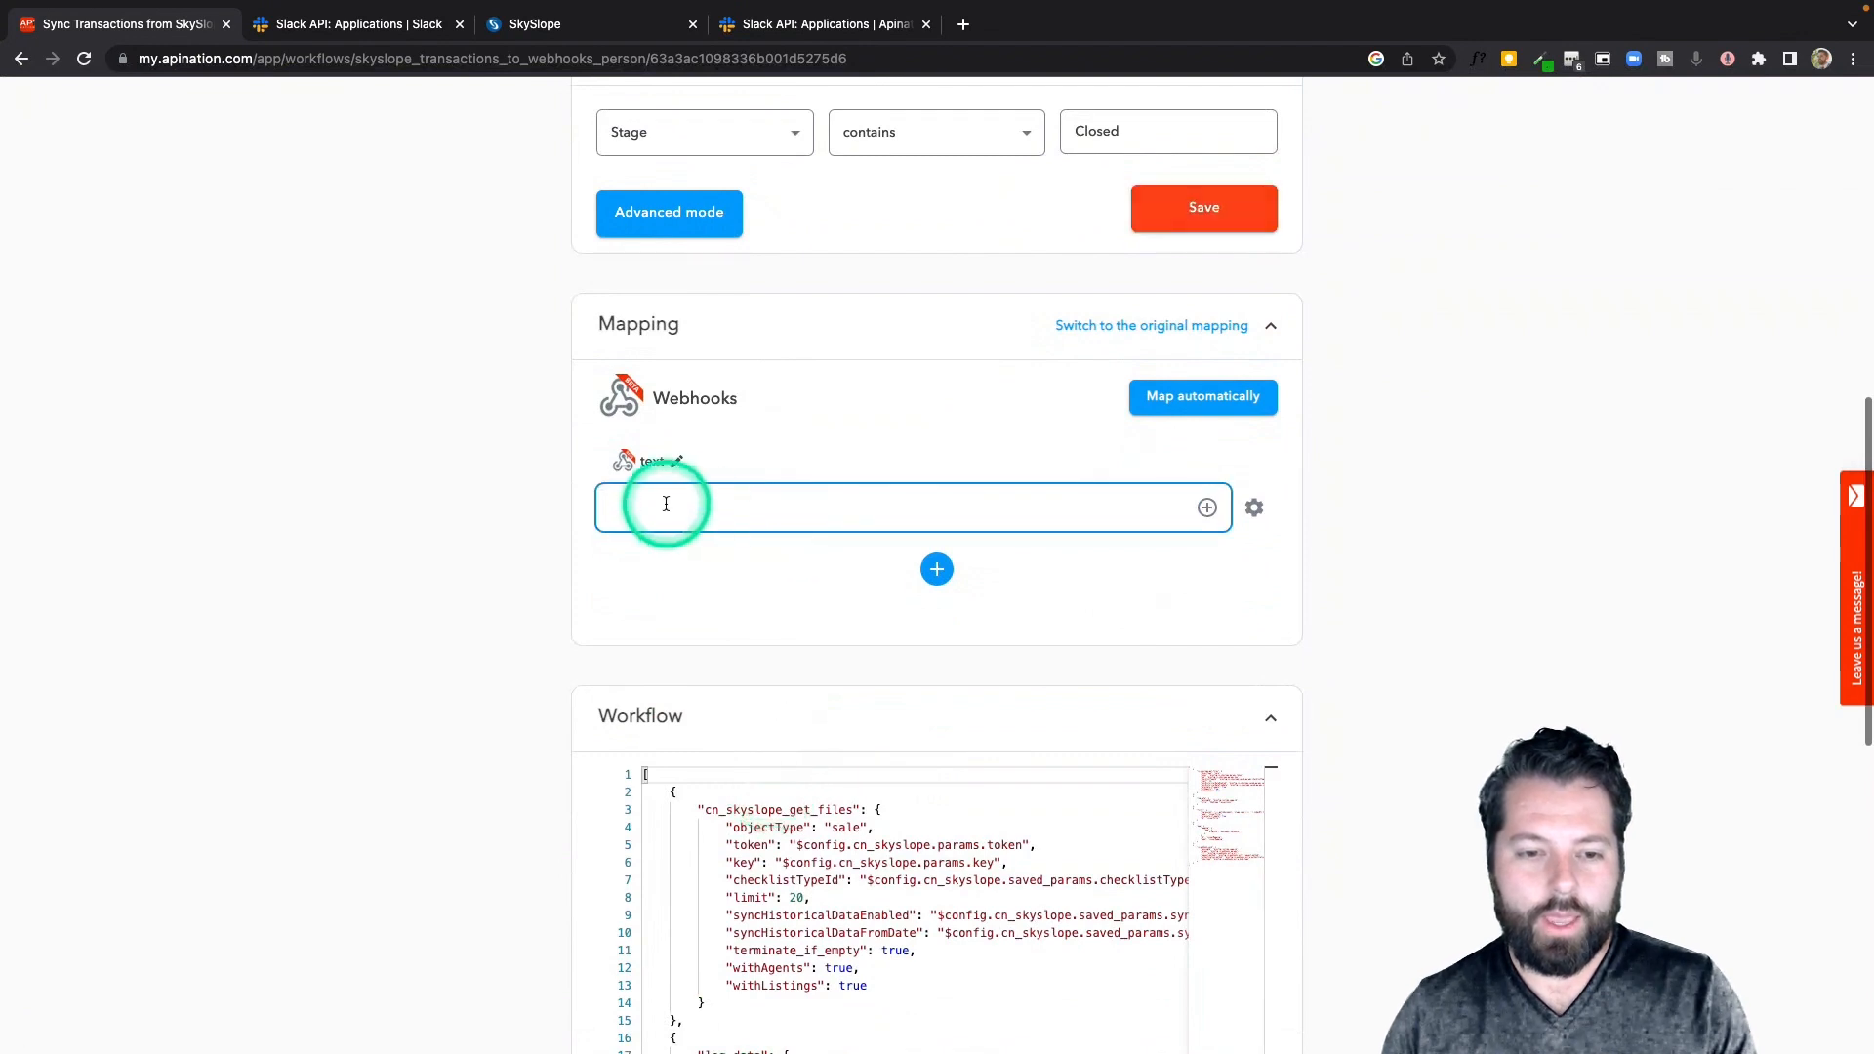
{"action": "left_click", "coordinate": [1207, 508]}
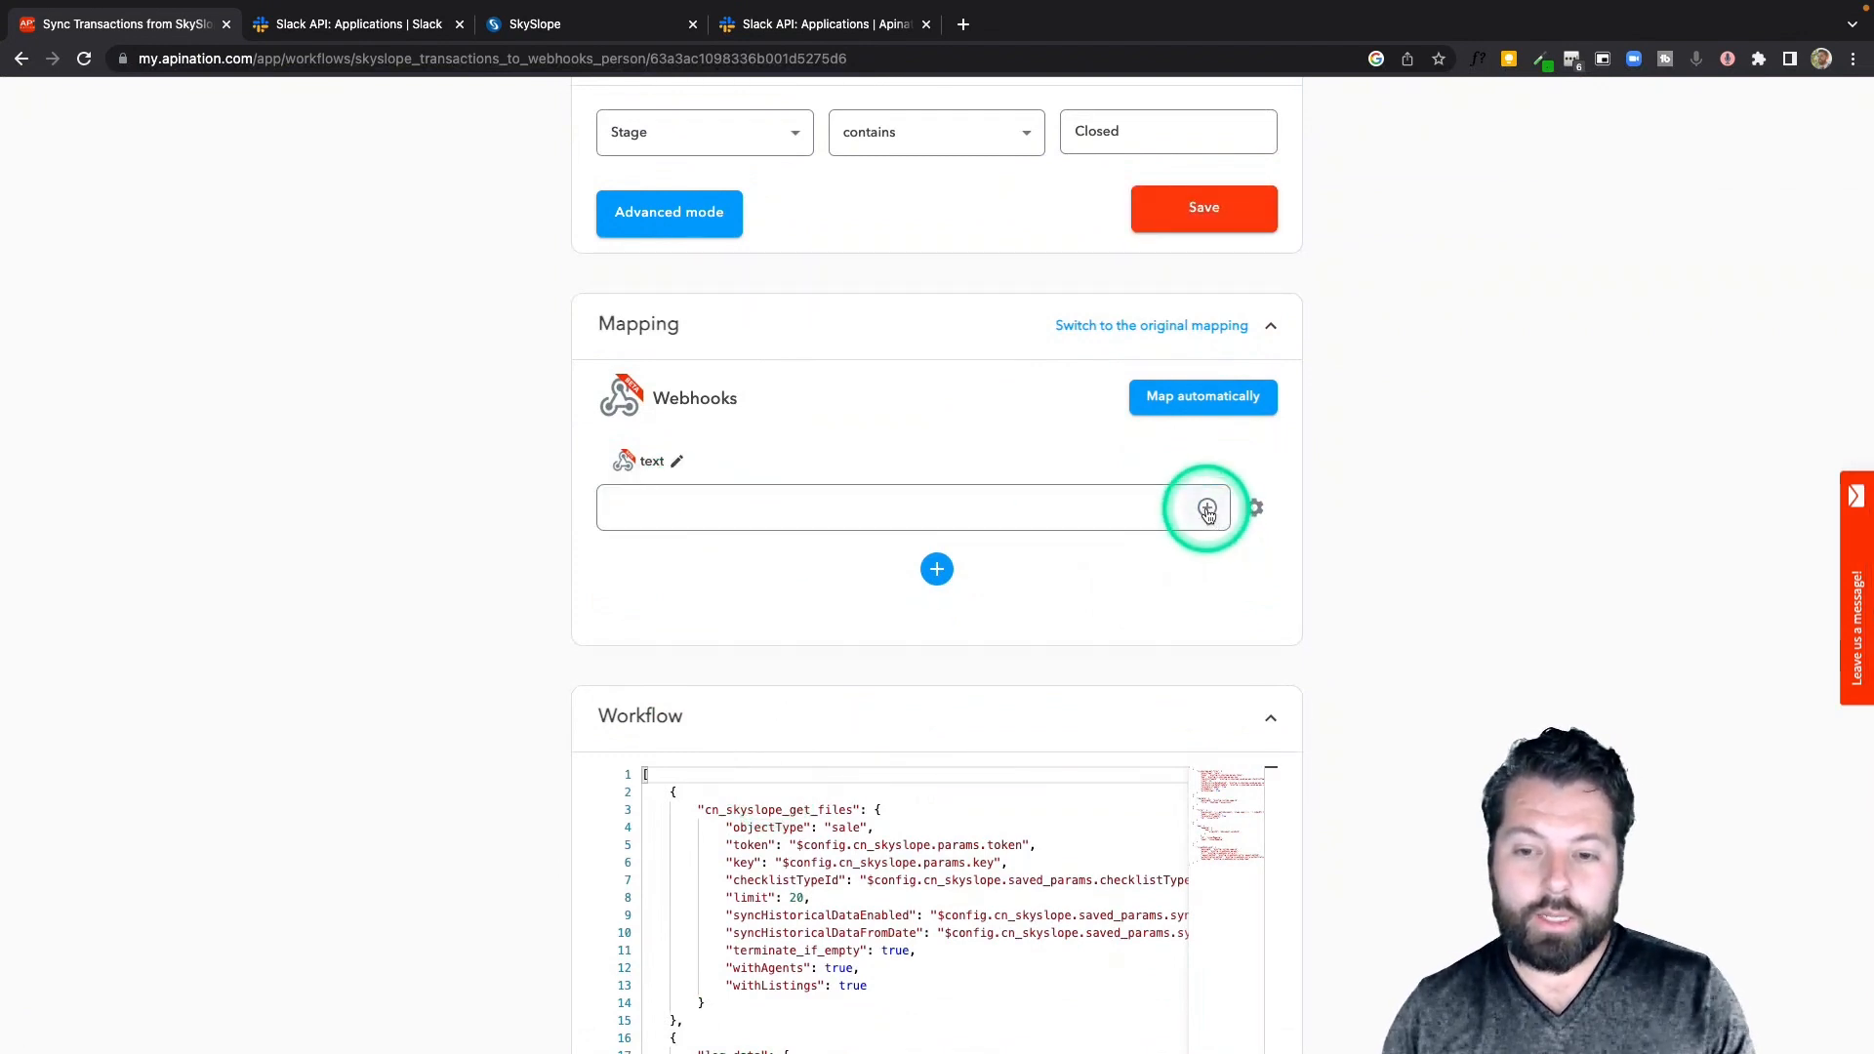
{"action": "left_click", "coordinate": [924, 522]}
{"action": "type", "text": "Hea"}
{"action": "scroll", "coordinate": [935, 514], "scroll_direction": "up", "scroll_amount": 1}
{"action": "type", "text": "ds up! A Transaction has just closed in Sky"}
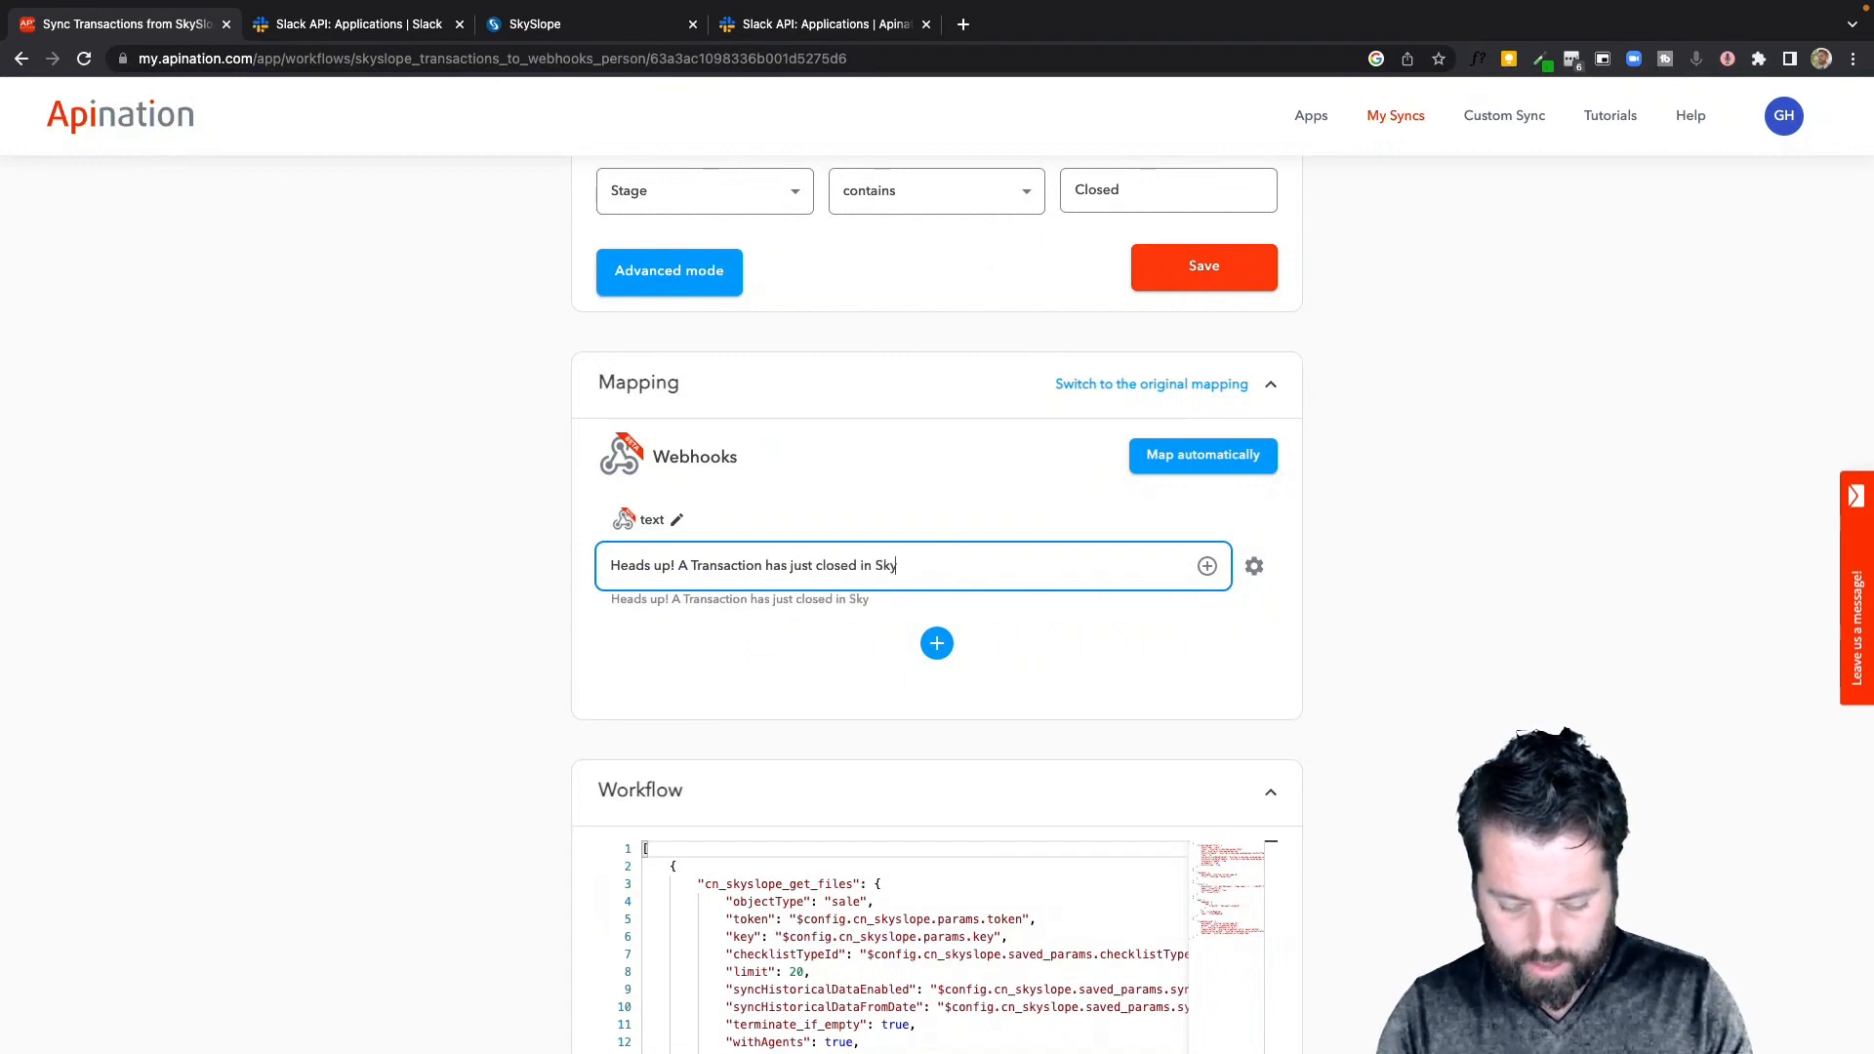
{"action": "key", "text": "BackSpace"}
{"action": "key", "text": "BackSpace"}
{"action": "type", "text": "ope."}
{"action": "left_click", "coordinate": [951, 535]}
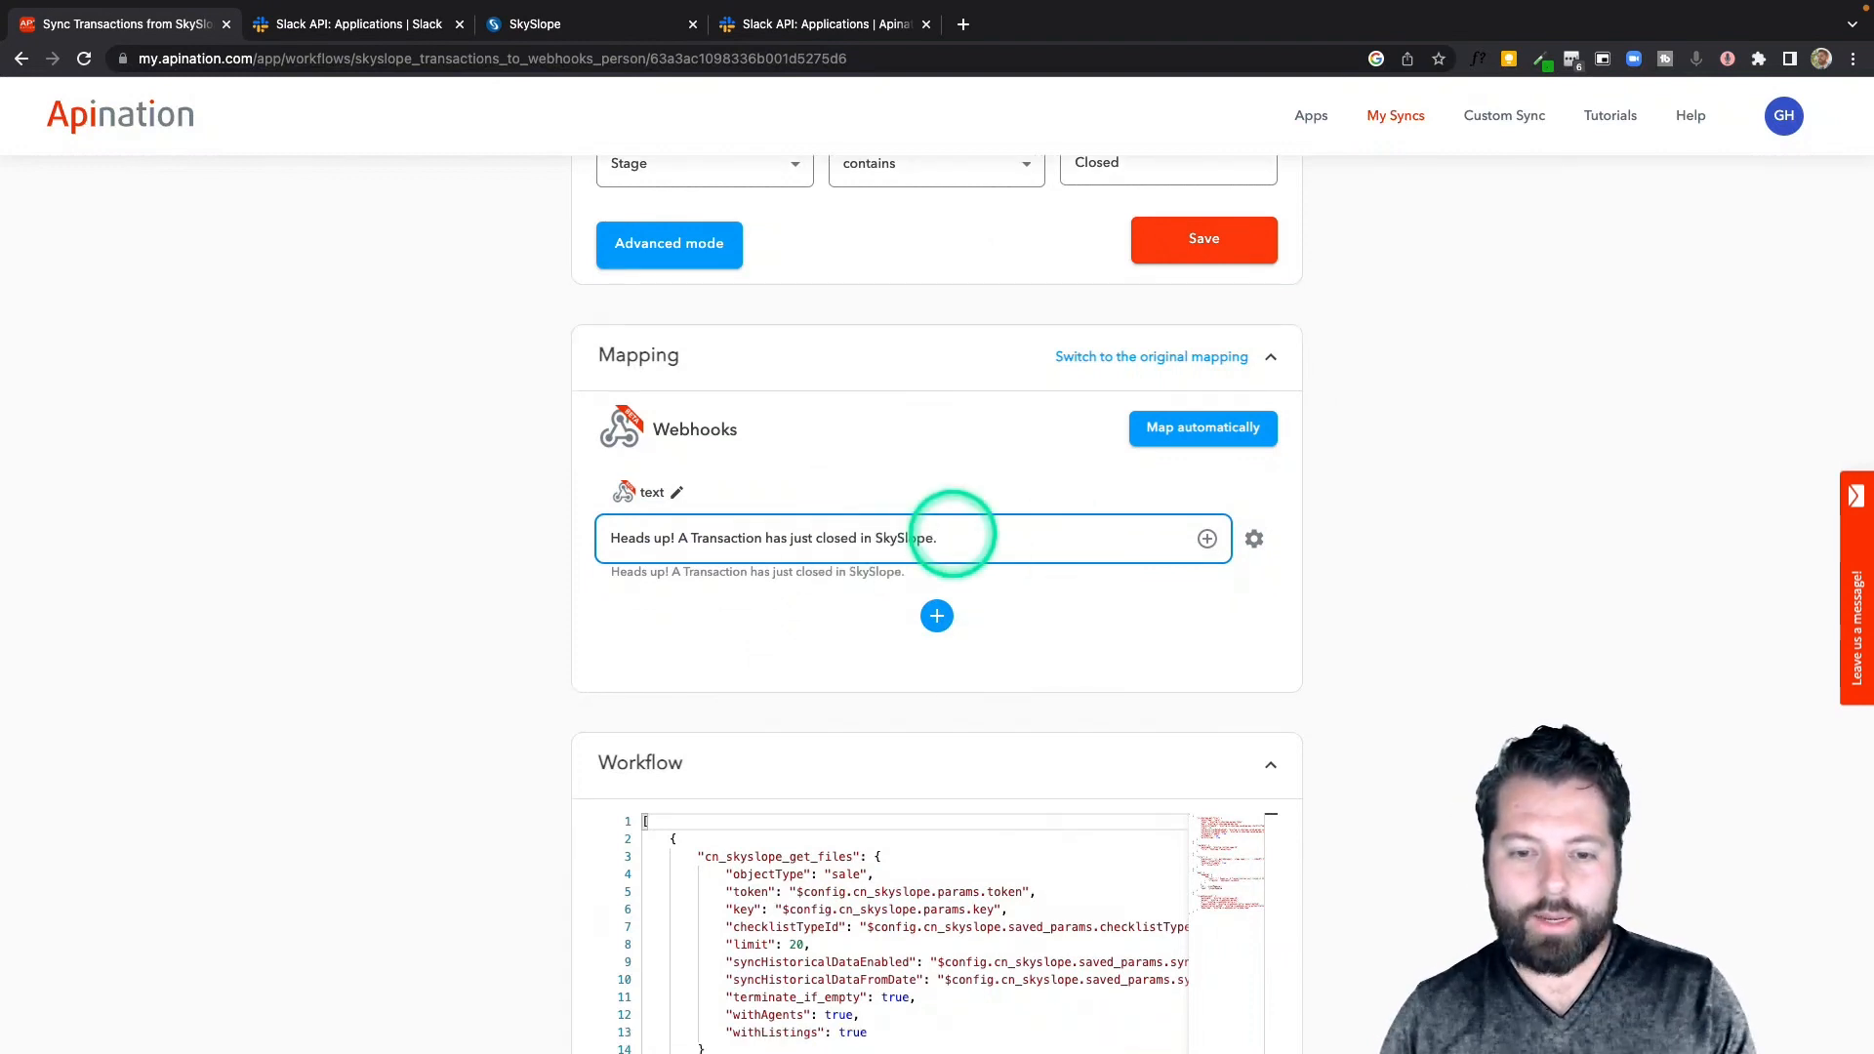
{"action": "key", "text": "Return"}
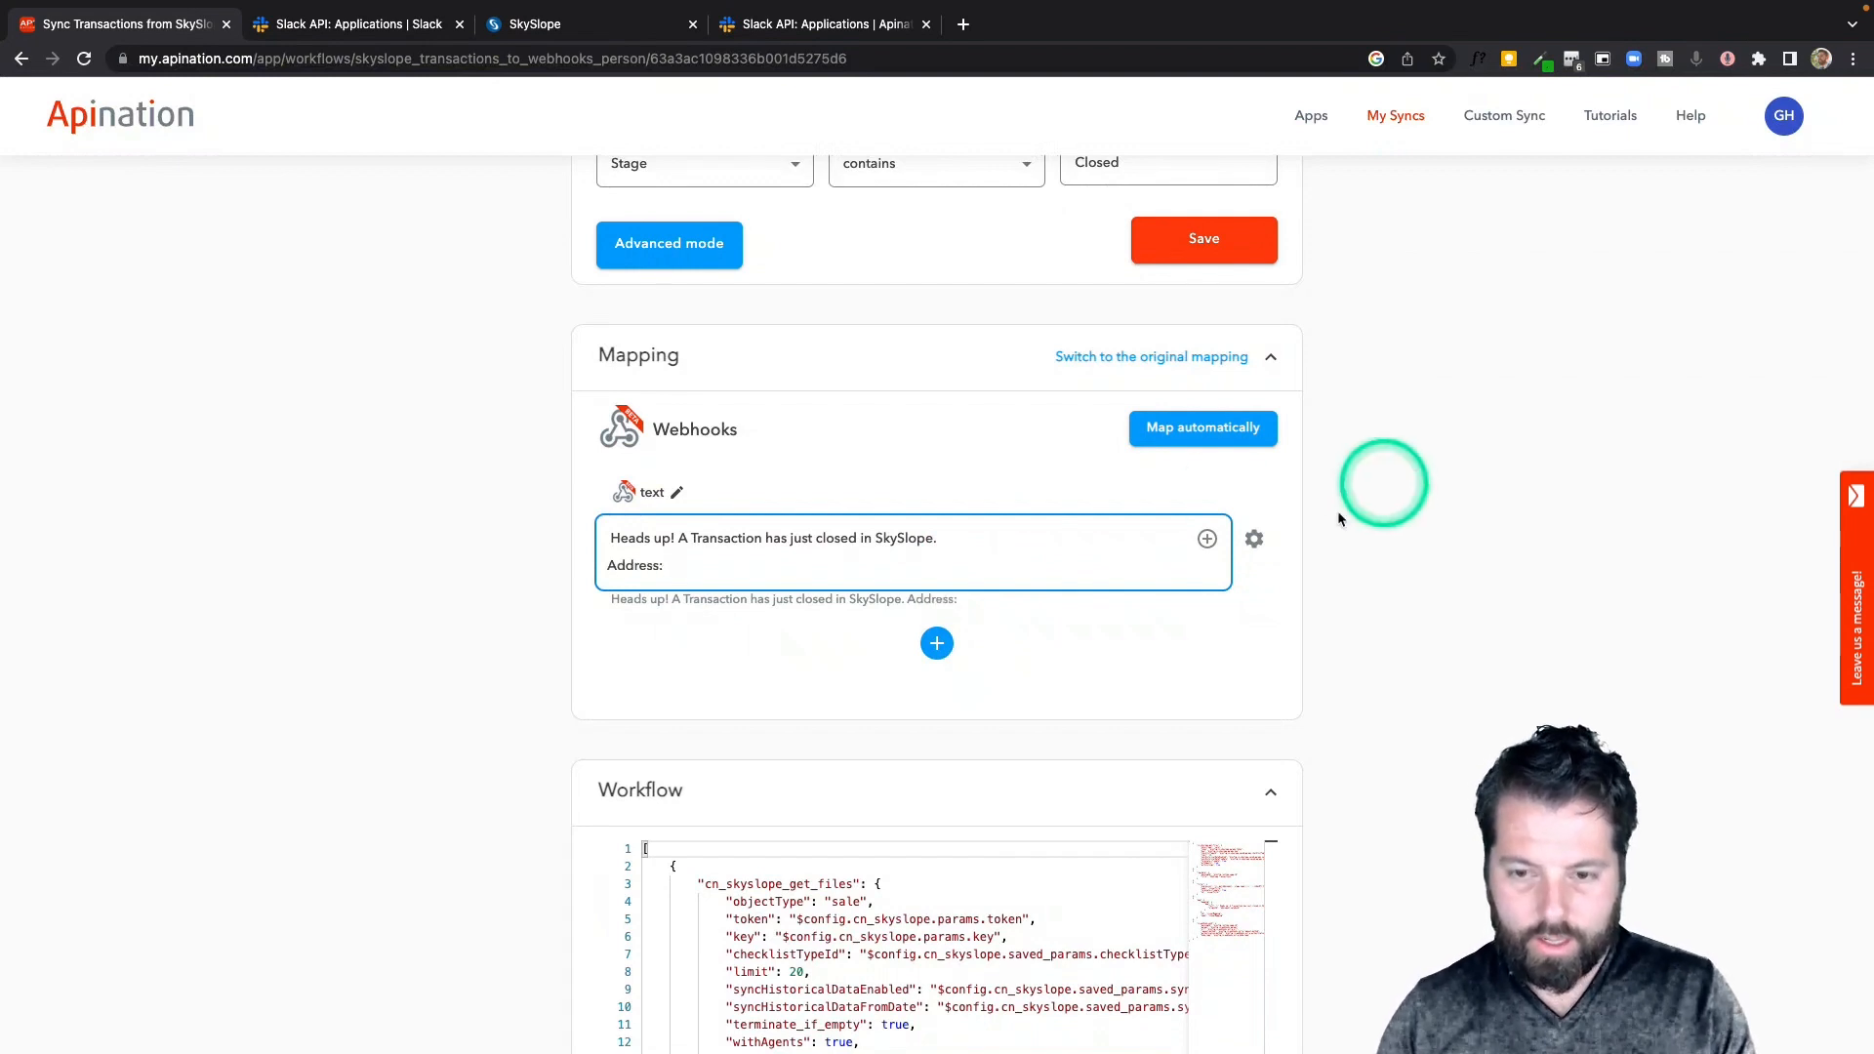
Insert the Address - Street number, Street Address, Unit and City fields after the Address label
{"action": "left_click", "coordinate": [1207, 539]}
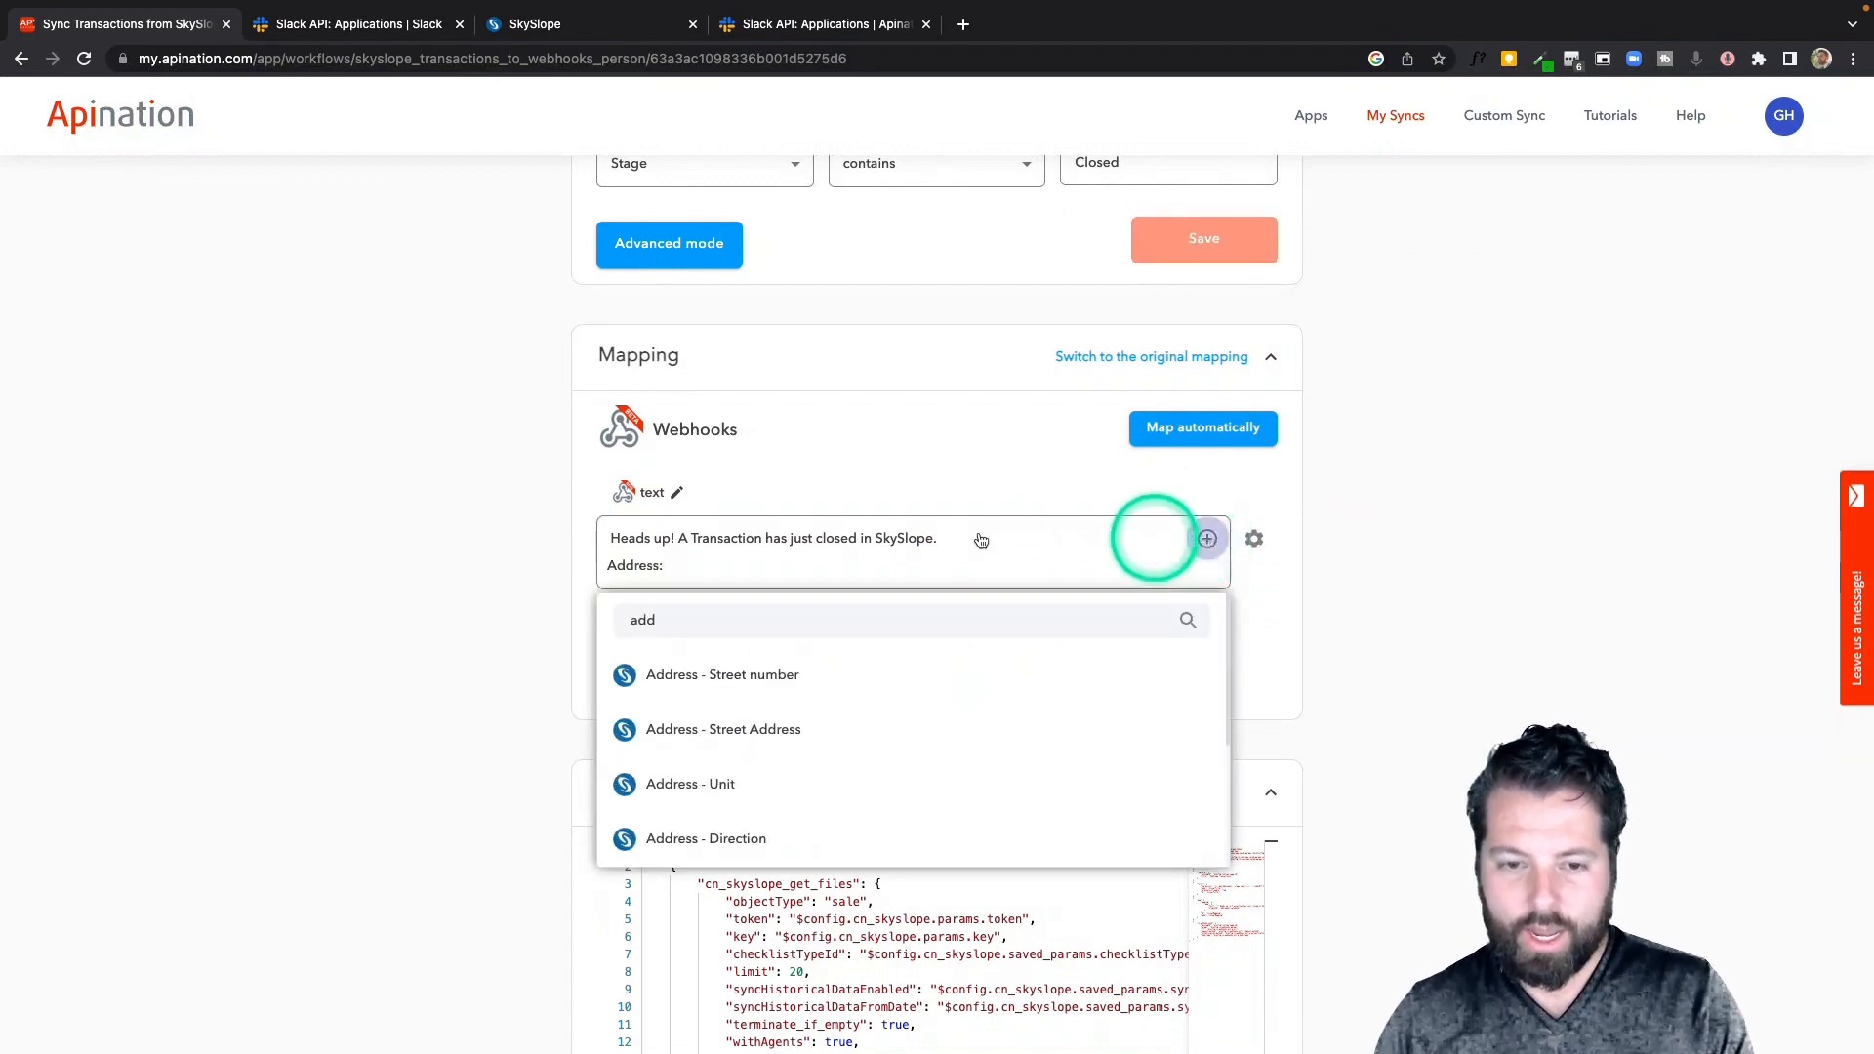
{"action": "left_click", "coordinate": [773, 669]}
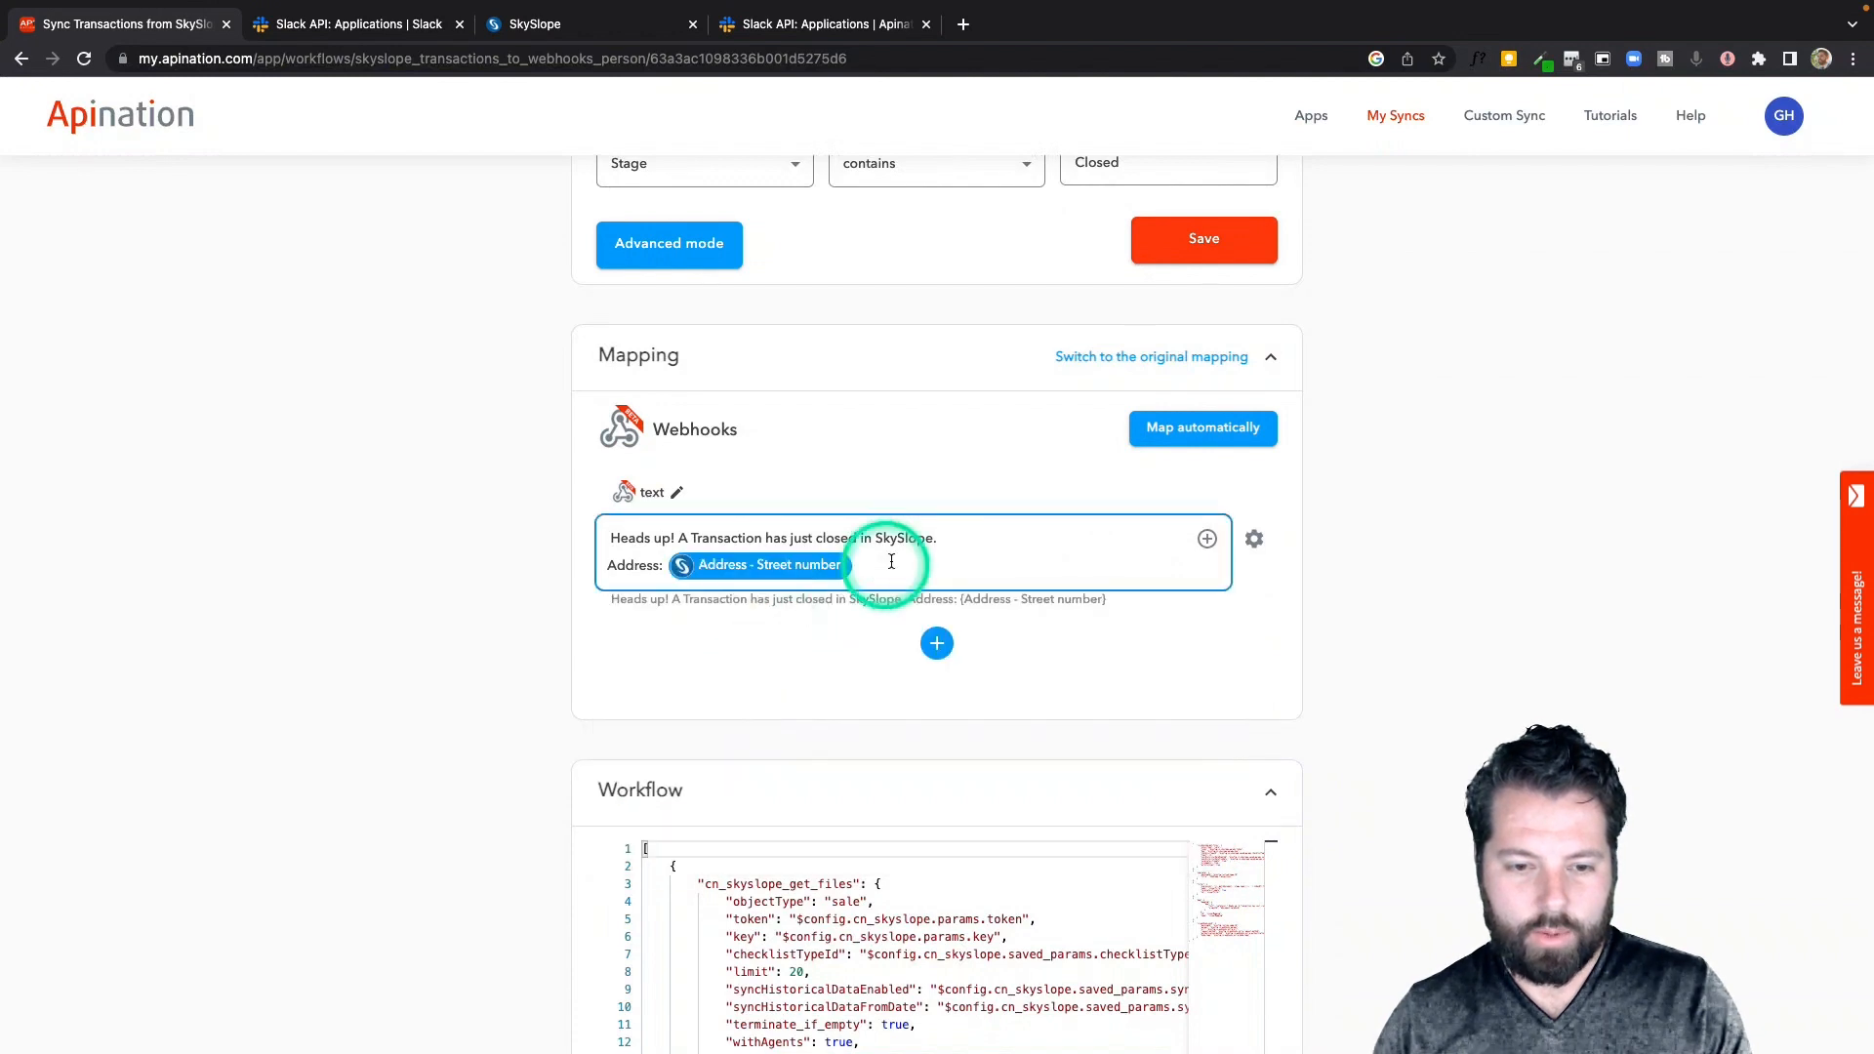
{"action": "left_click", "coordinate": [1208, 538]}
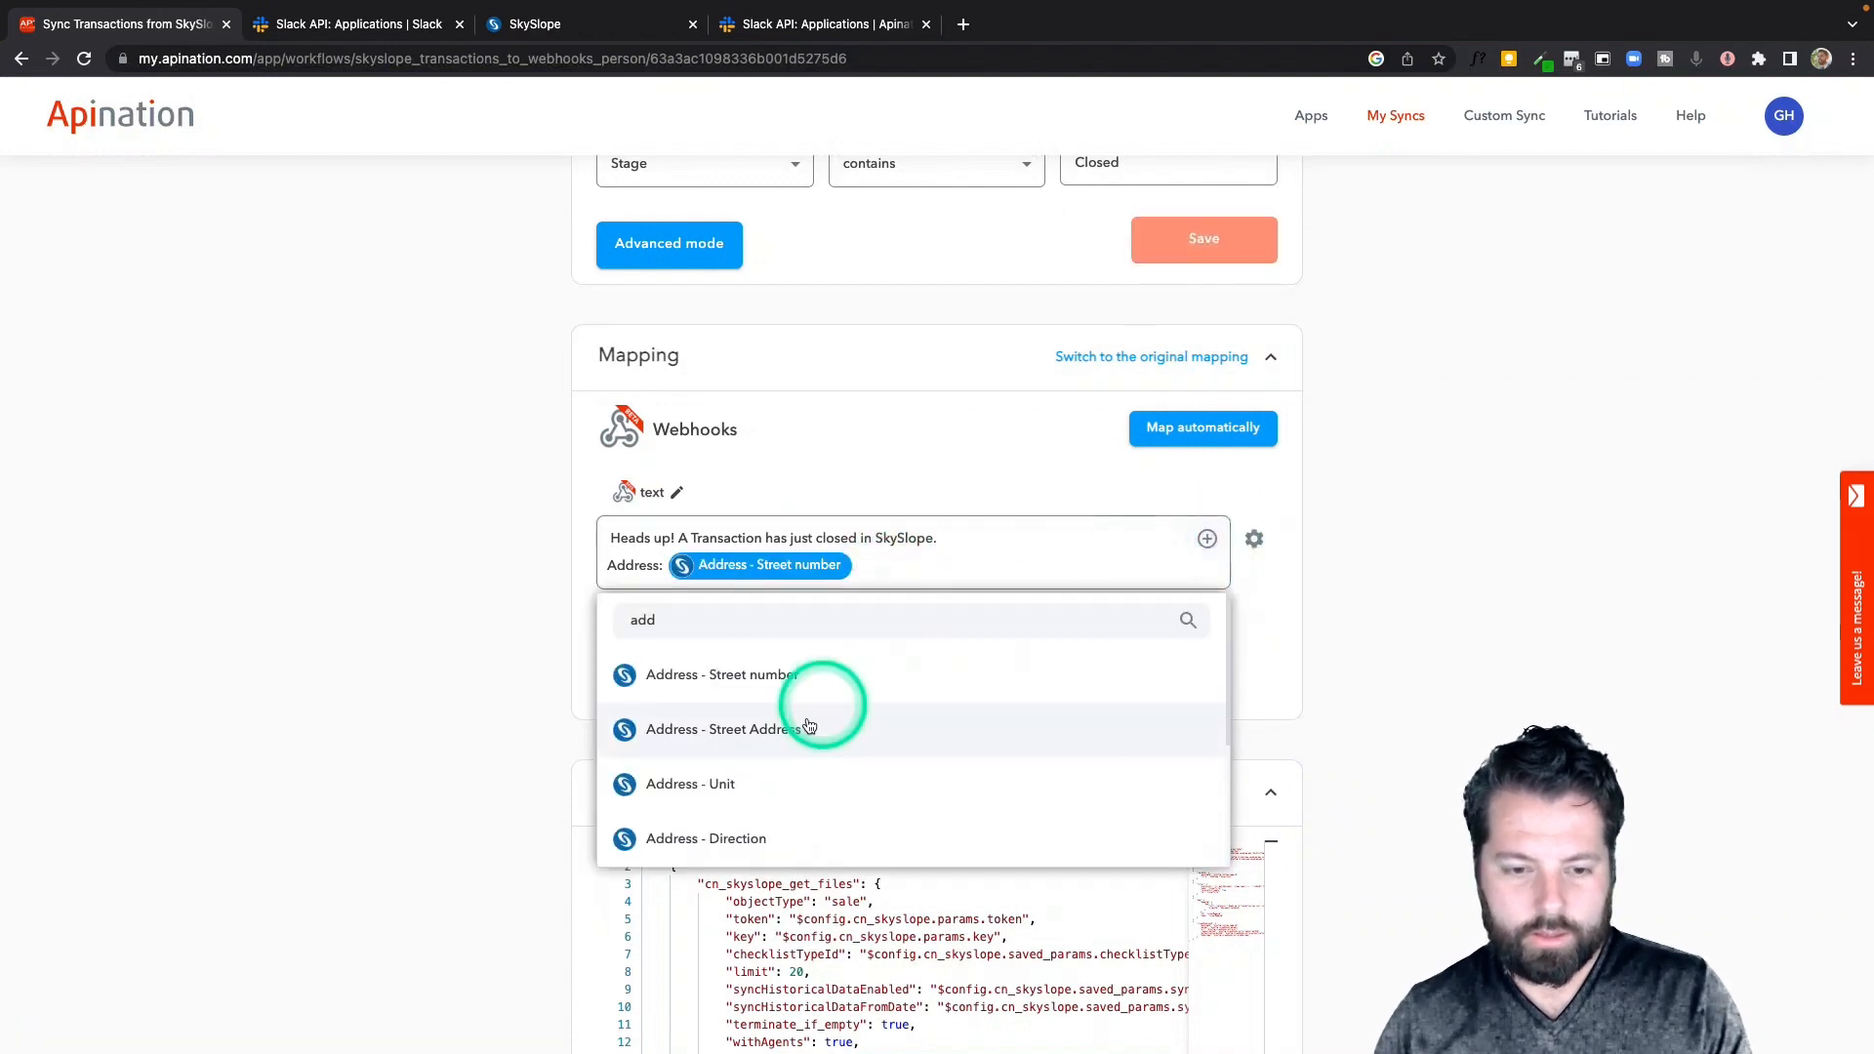
{"action": "left_click", "coordinate": [808, 727]}
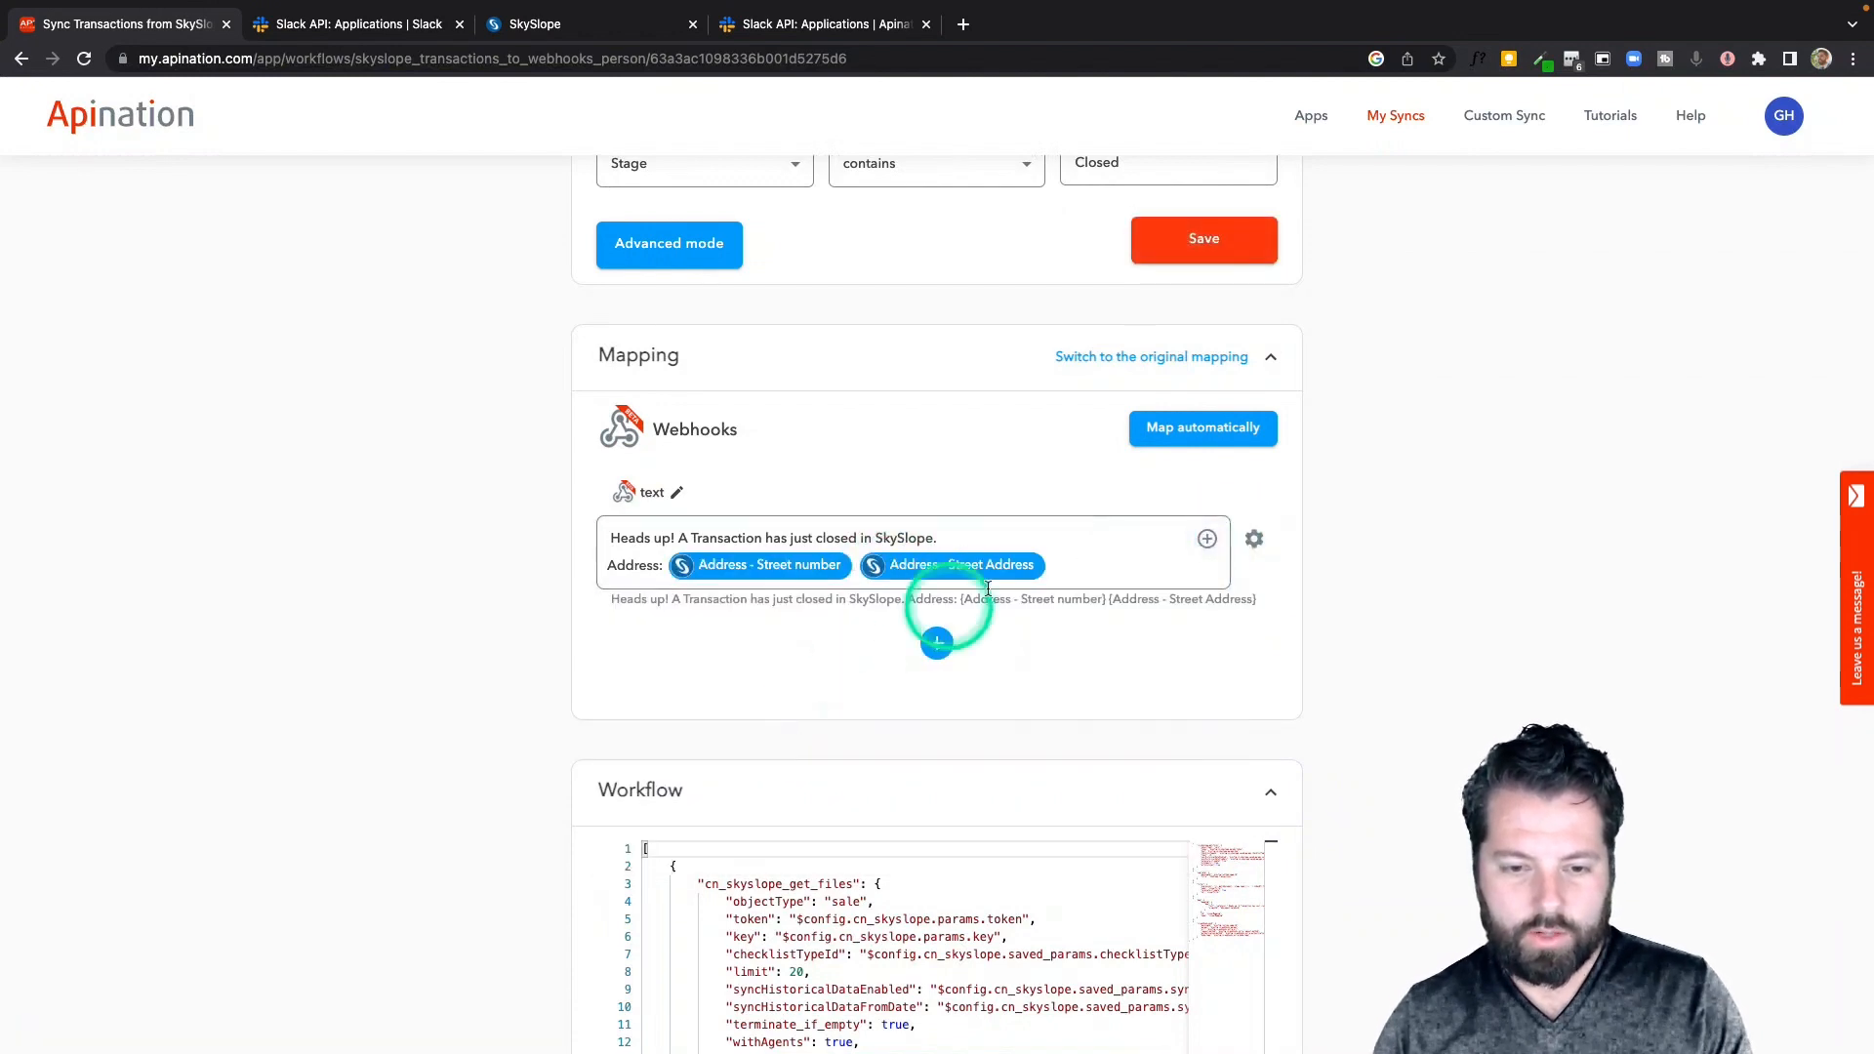
{"action": "left_click", "coordinate": [1207, 538]}
{"action": "left_click", "coordinate": [807, 782]}
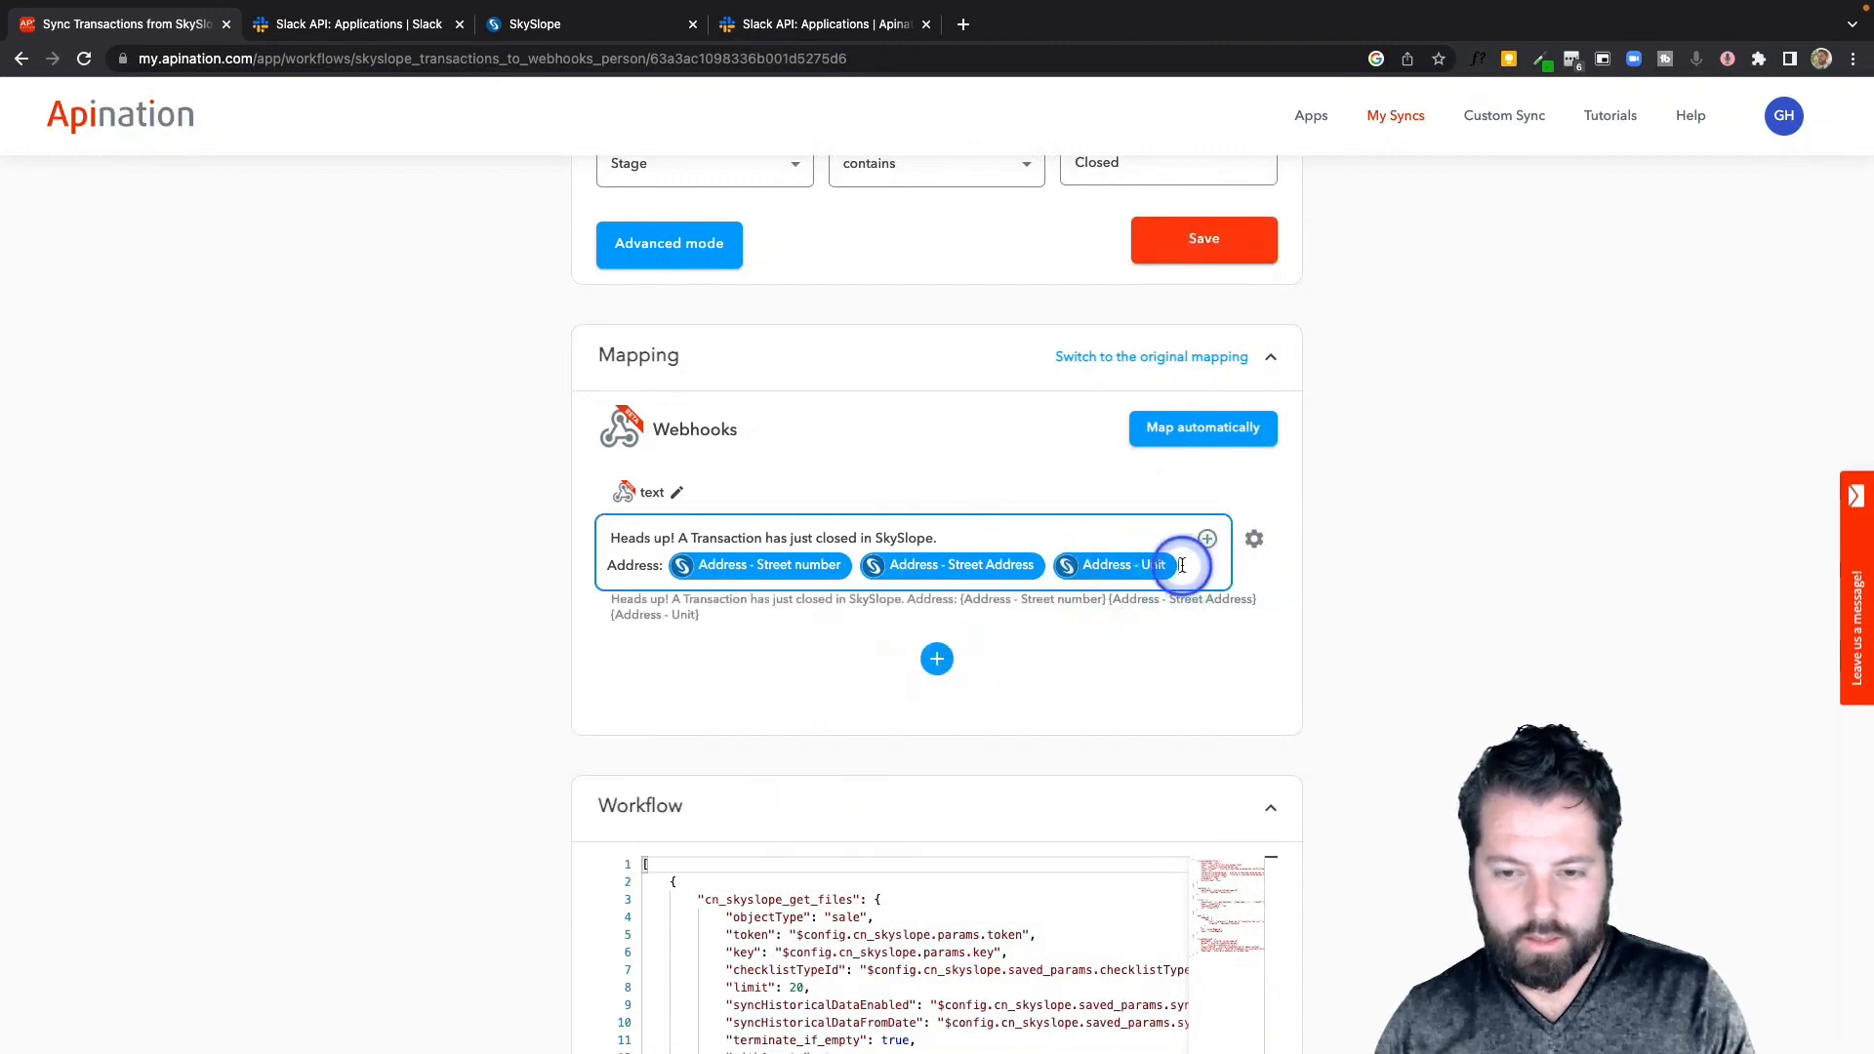
{"action": "left_click", "coordinate": [1207, 539]}
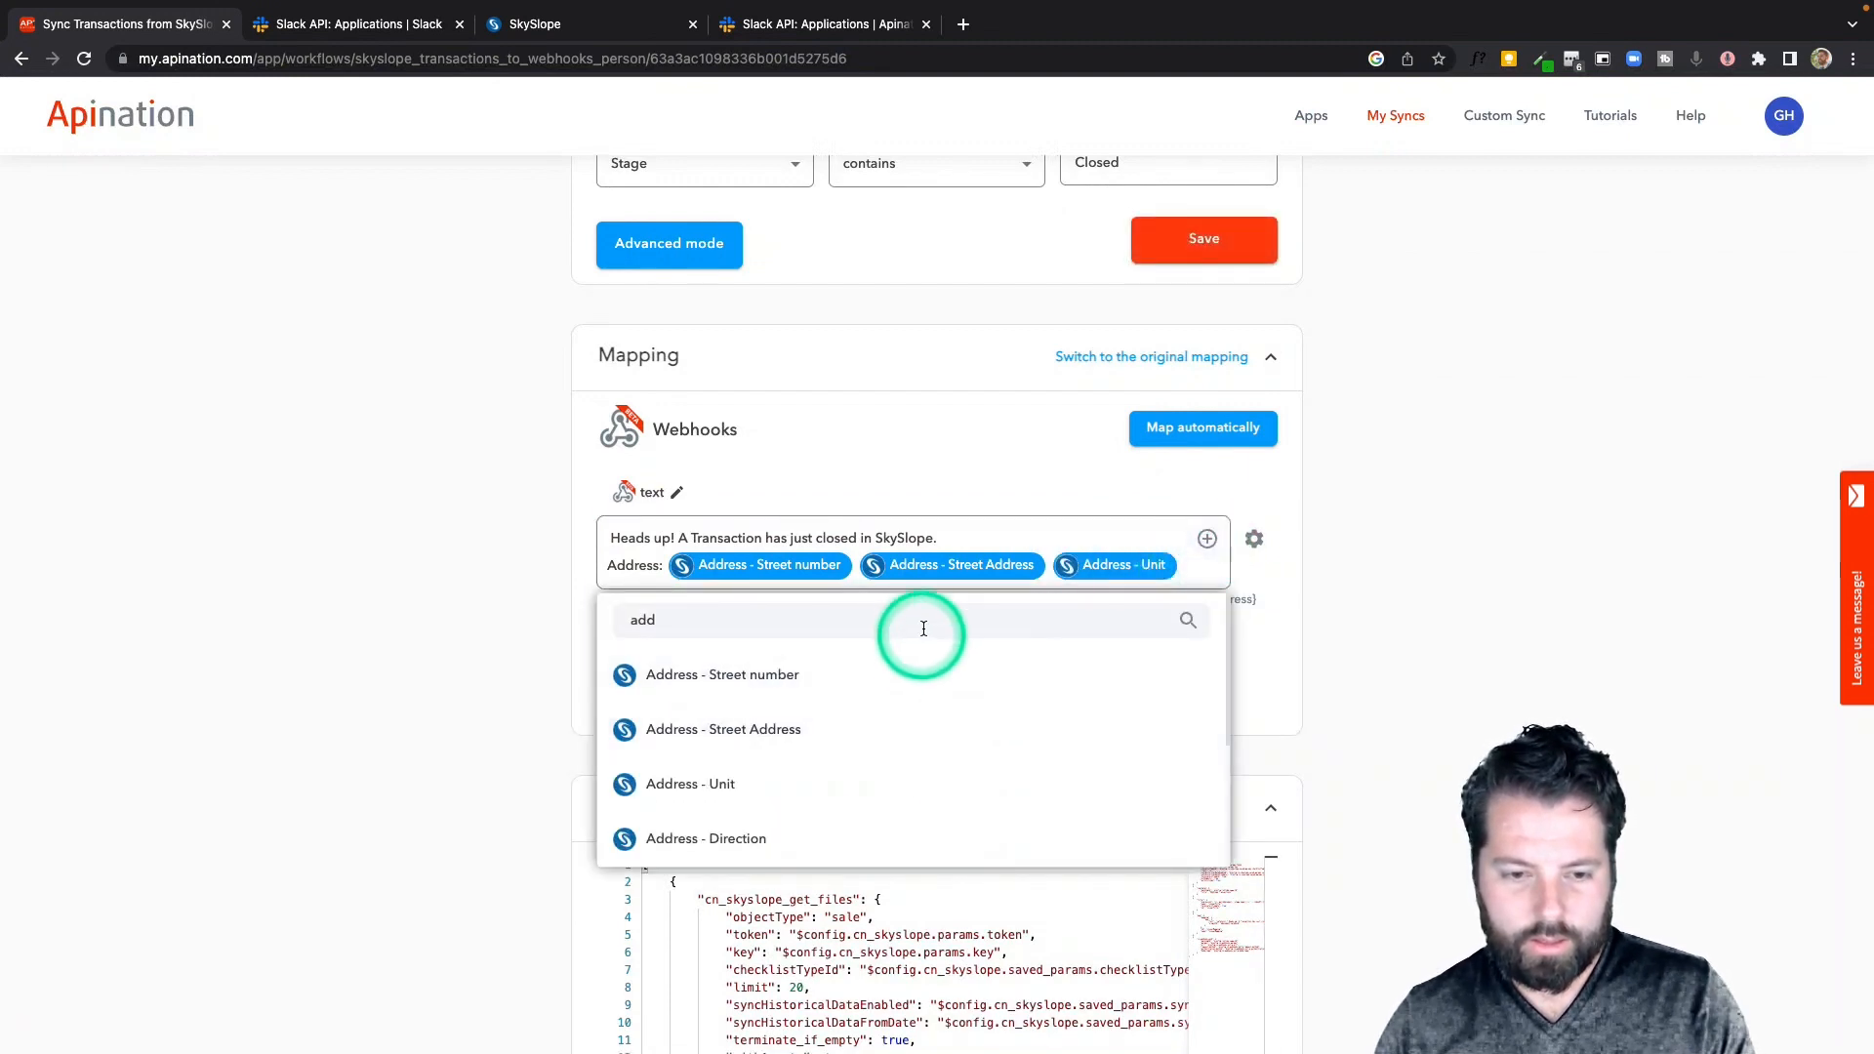
{"action": "type", "text": "city"}
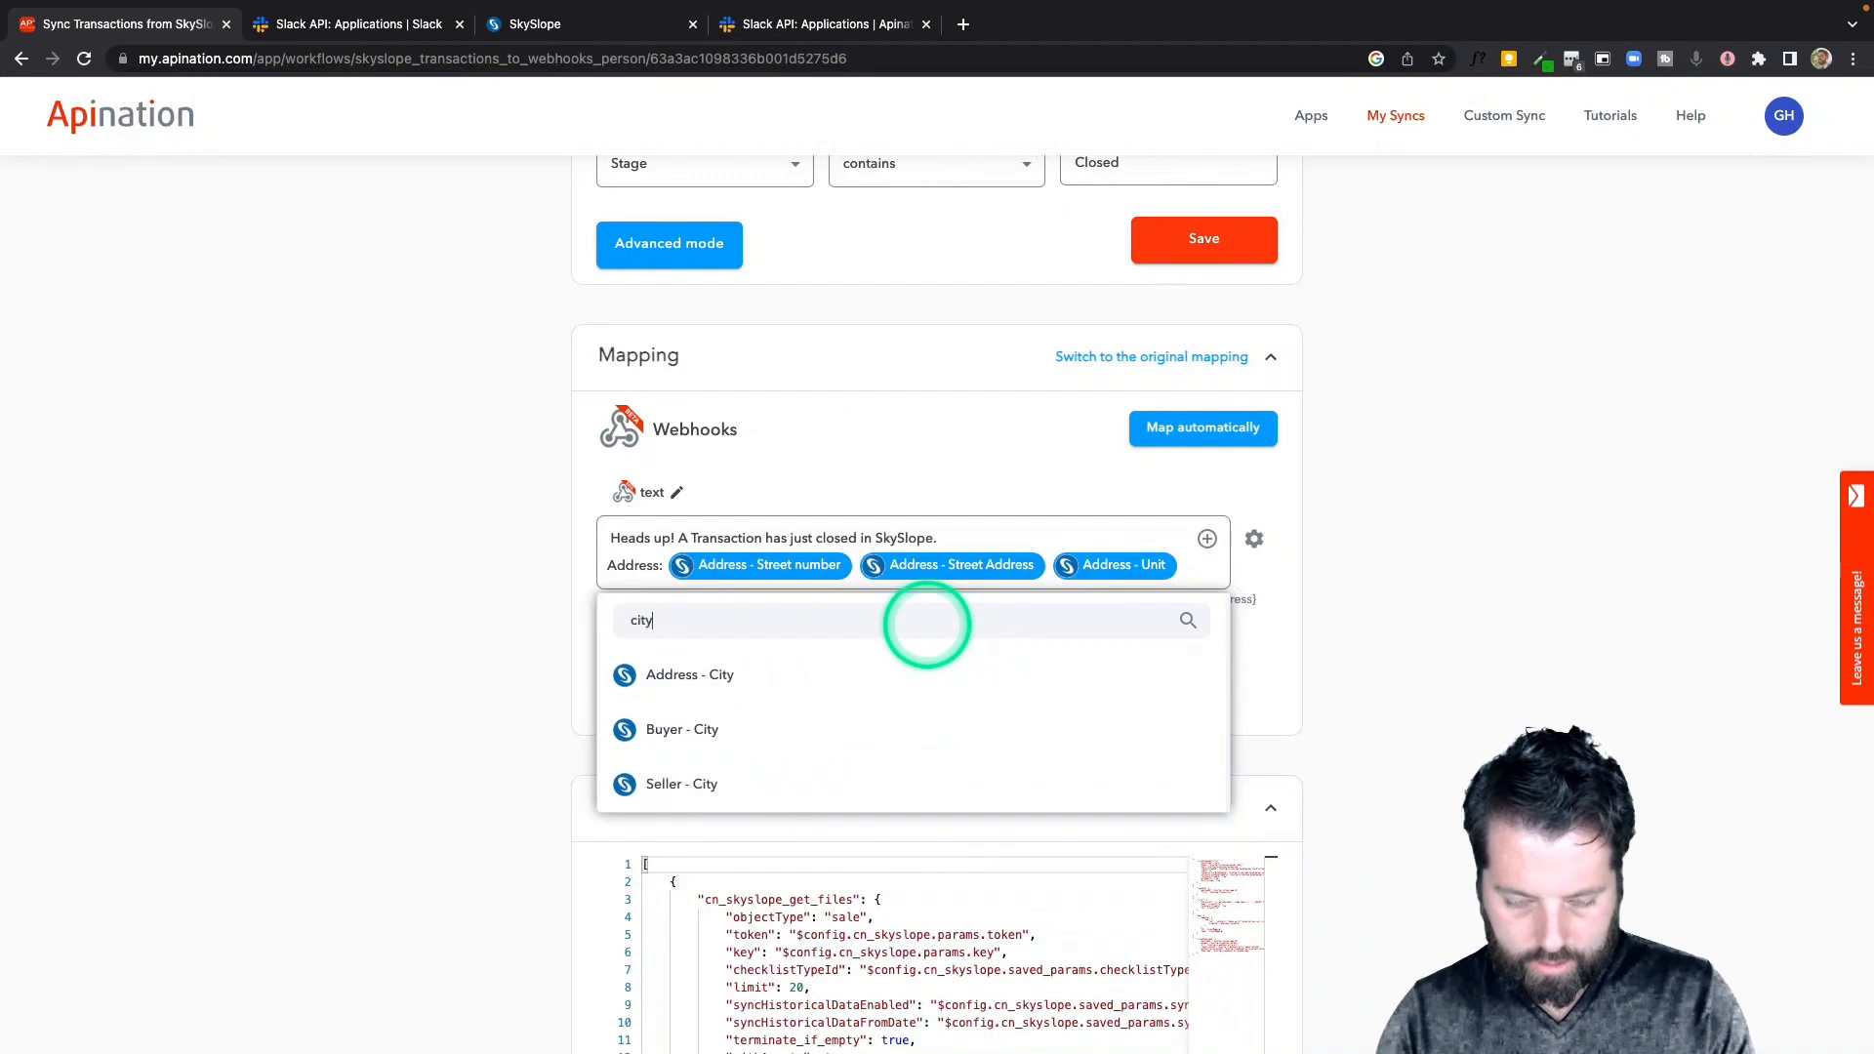
{"action": "left_click", "coordinate": [888, 682]}
{"action": "left_click", "coordinate": [1122, 596]}
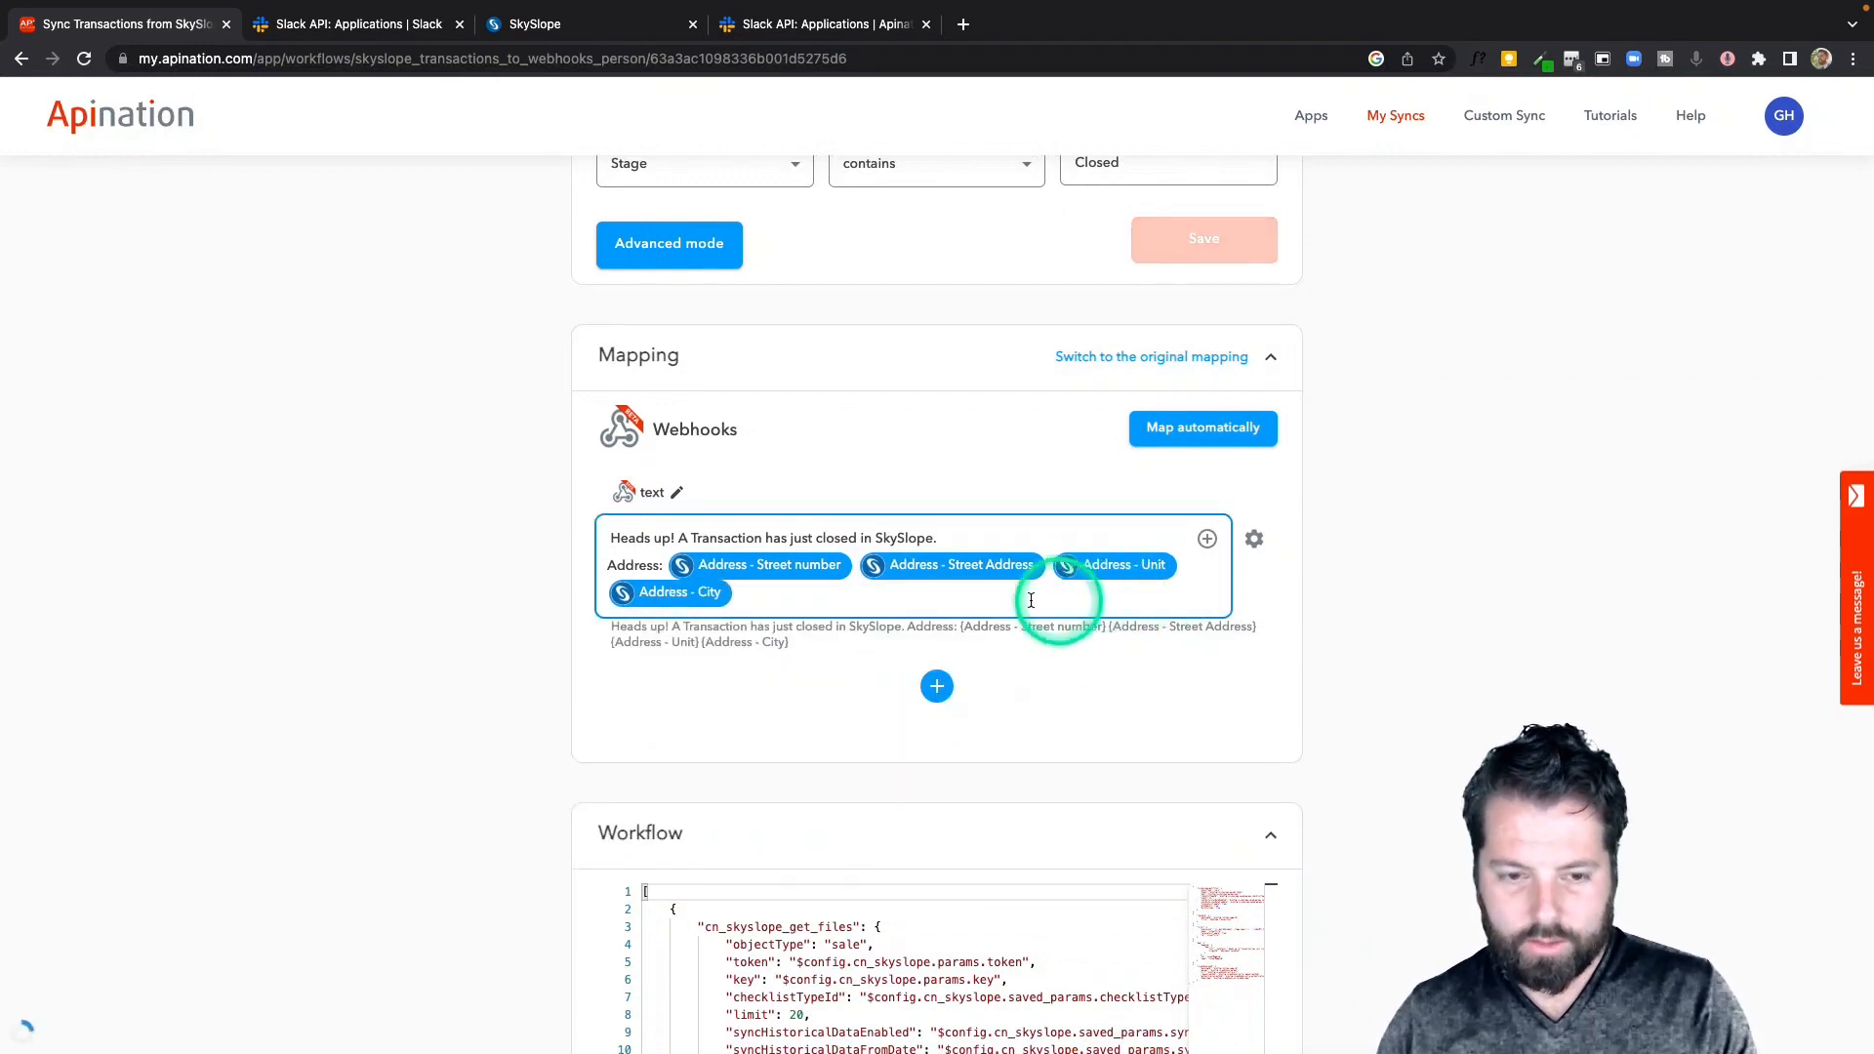
{"action": "key", "text": "Return"}
{"action": "key", "text": "BackSpace"}
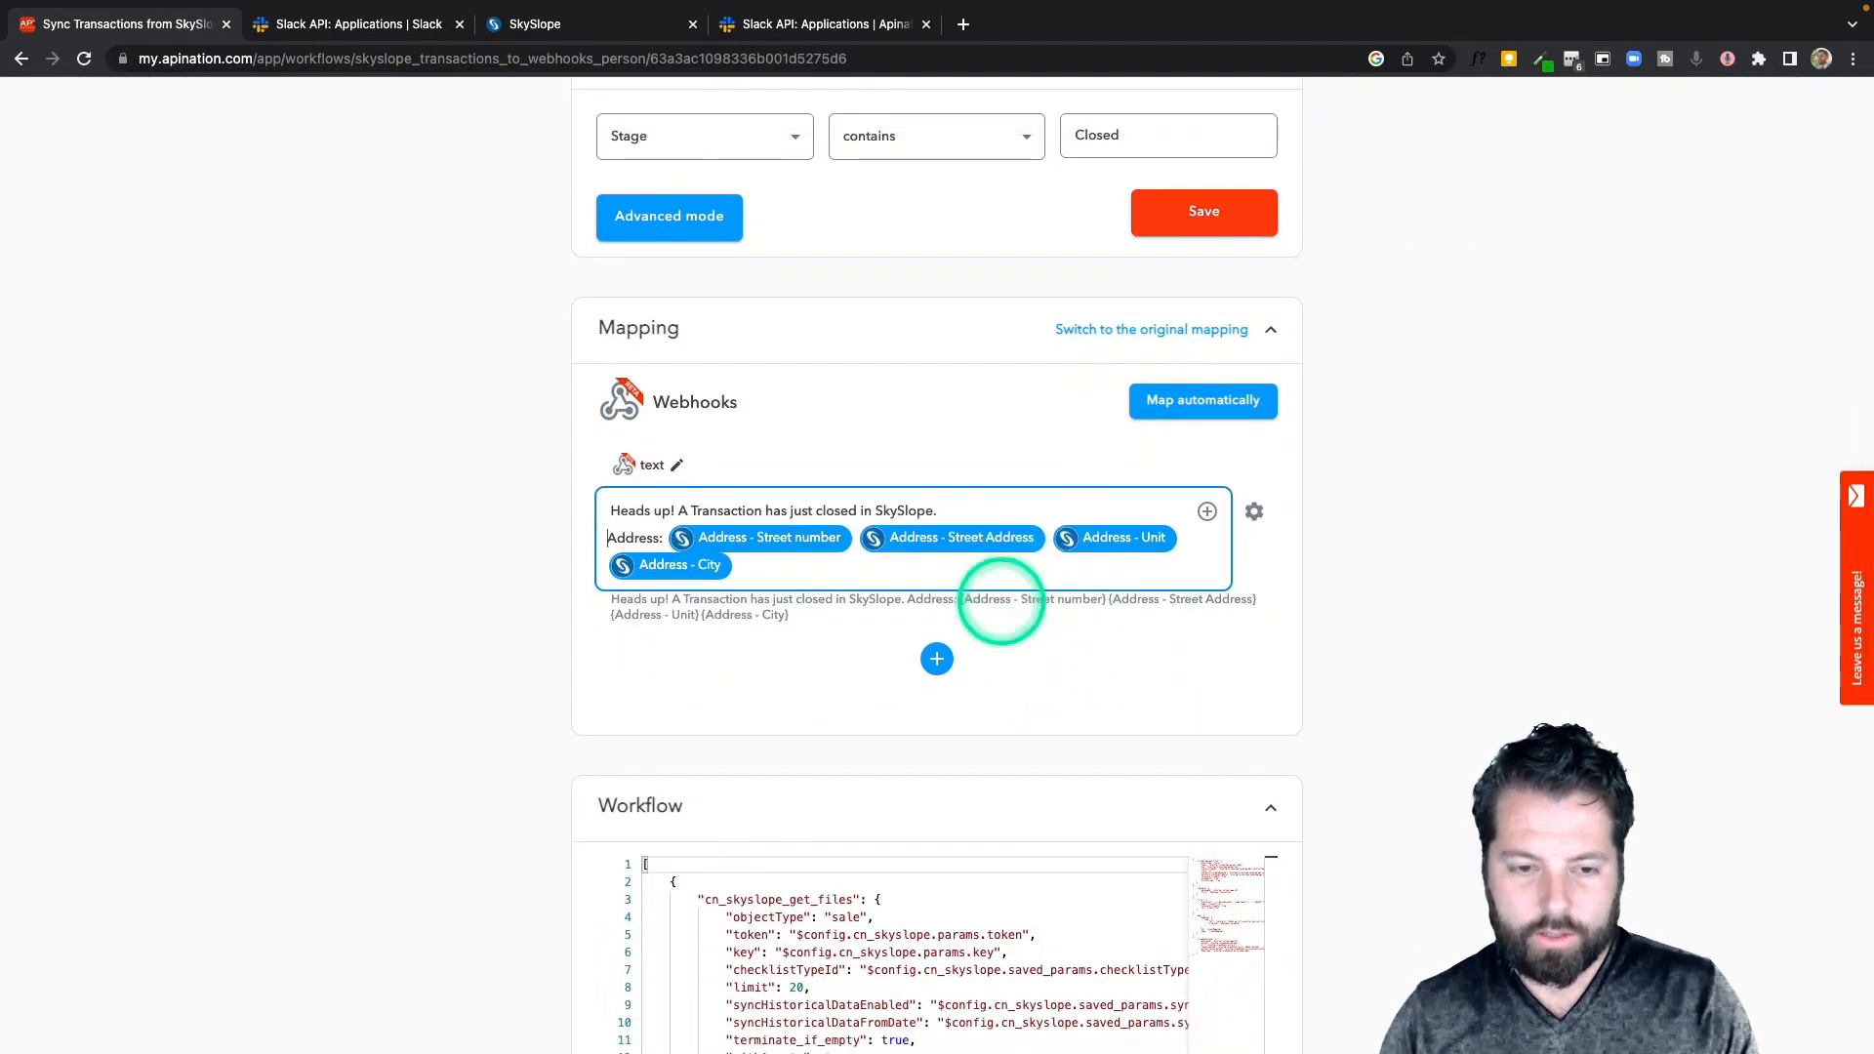
Add a "Buyer:" line containing the Buyer - First Name and Buyer - Last Name fields
{"action": "left_click", "coordinate": [756, 564]}
{"action": "key", "text": "Return"}
{"action": "type", "text": "Buyer:"}
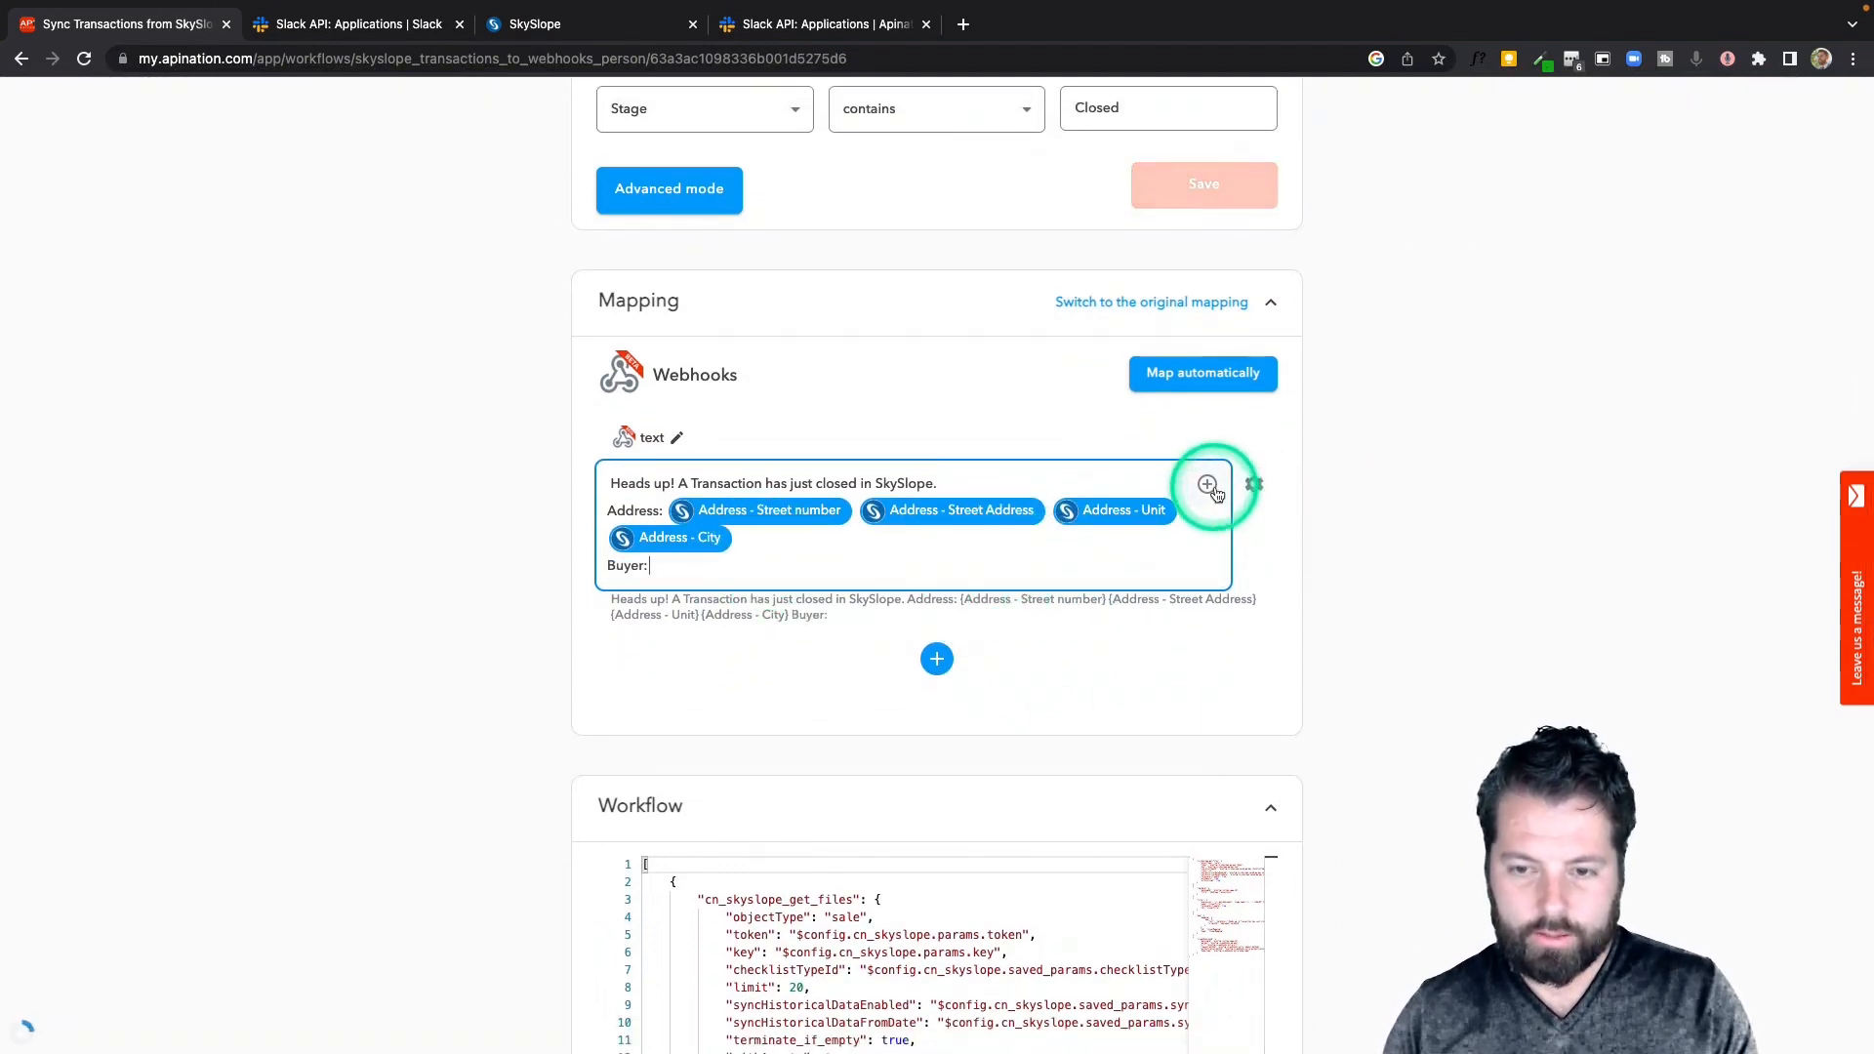
{"action": "left_click", "coordinate": [1207, 485]}
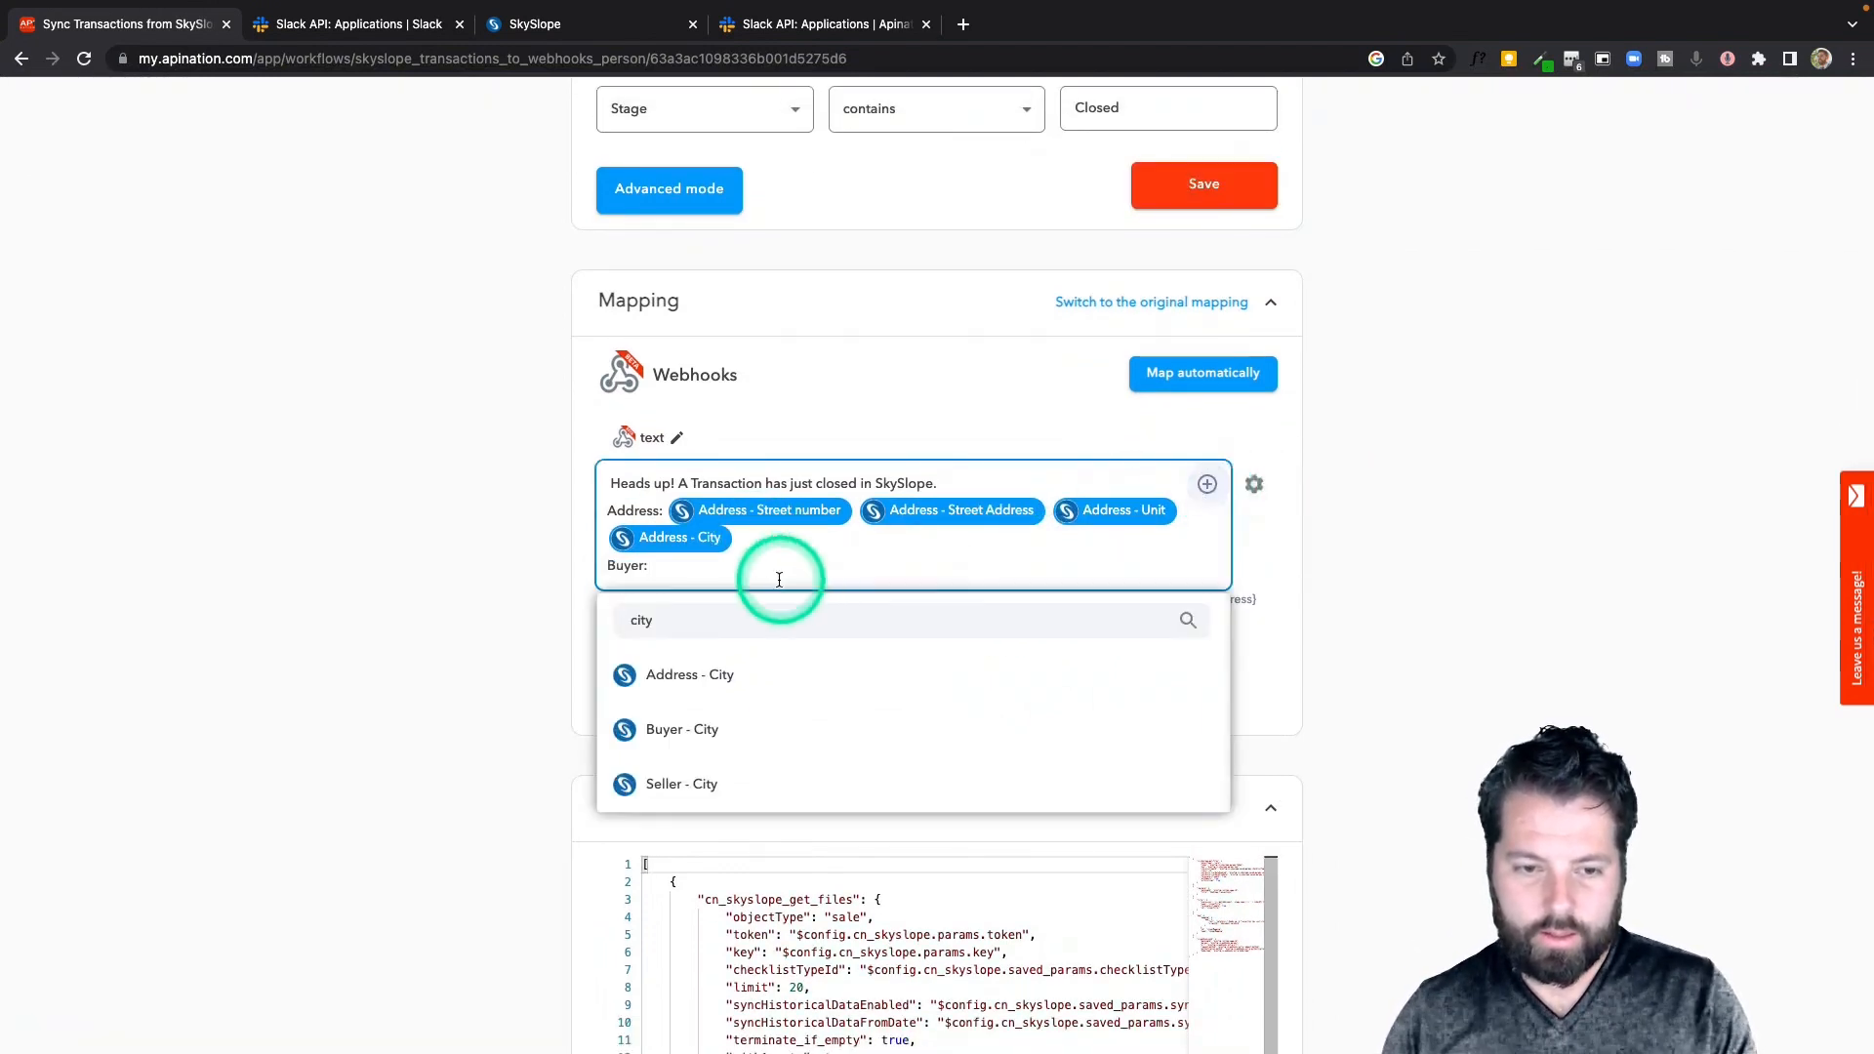
{"action": "key", "text": "super+a"}
{"action": "type", "text": "Buy"}
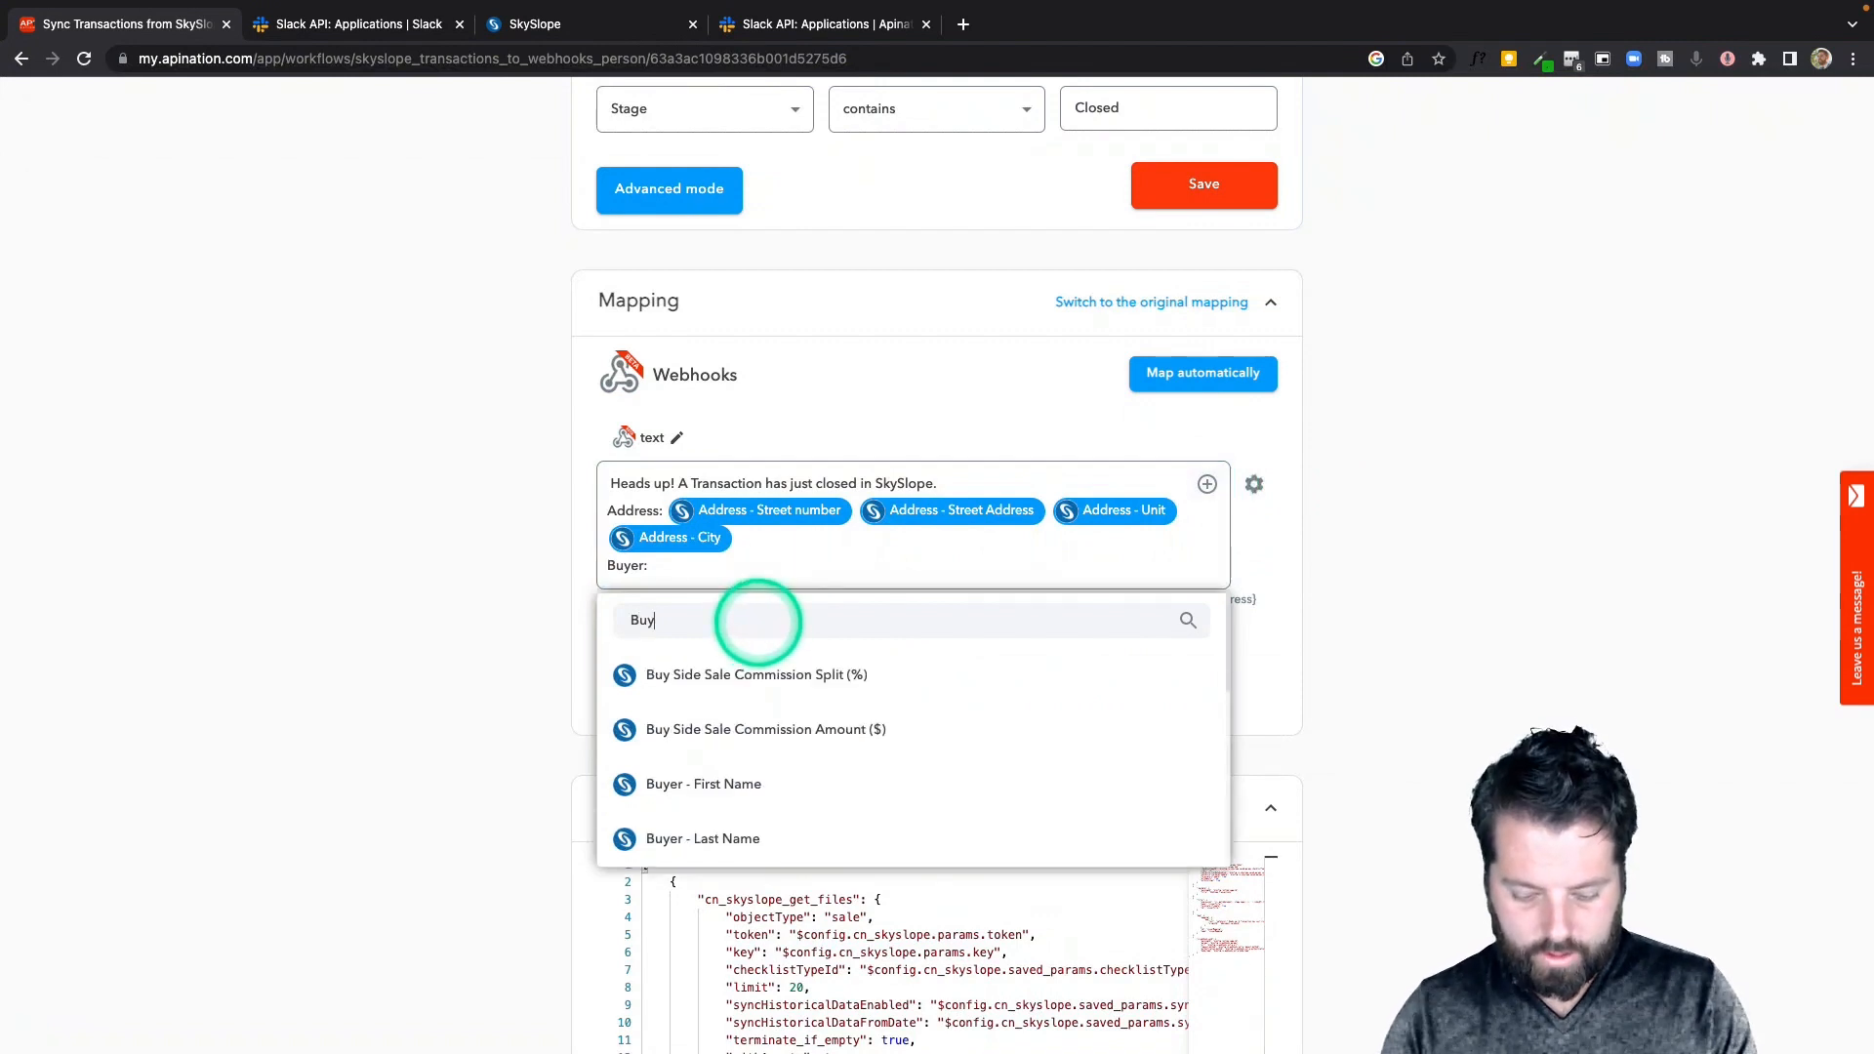
{"action": "left_click", "coordinate": [749, 786]}
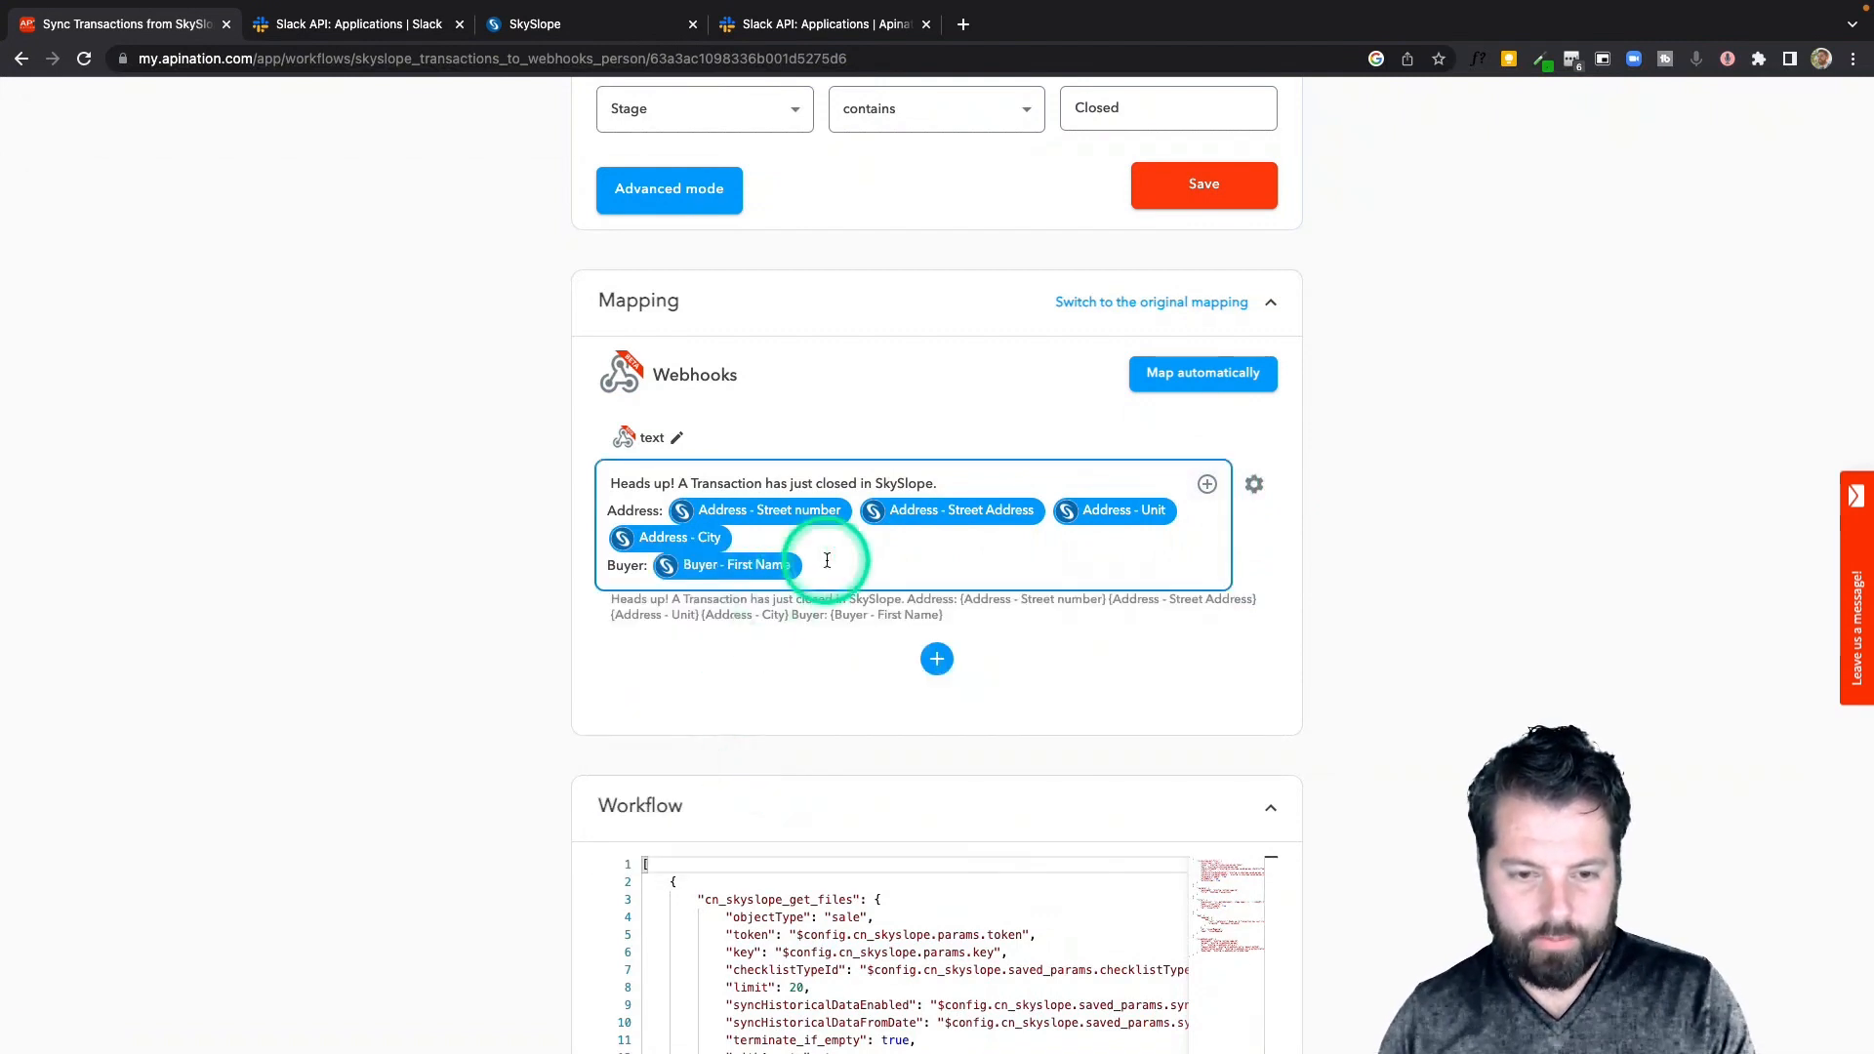
{"action": "left_click", "coordinate": [1207, 485]}
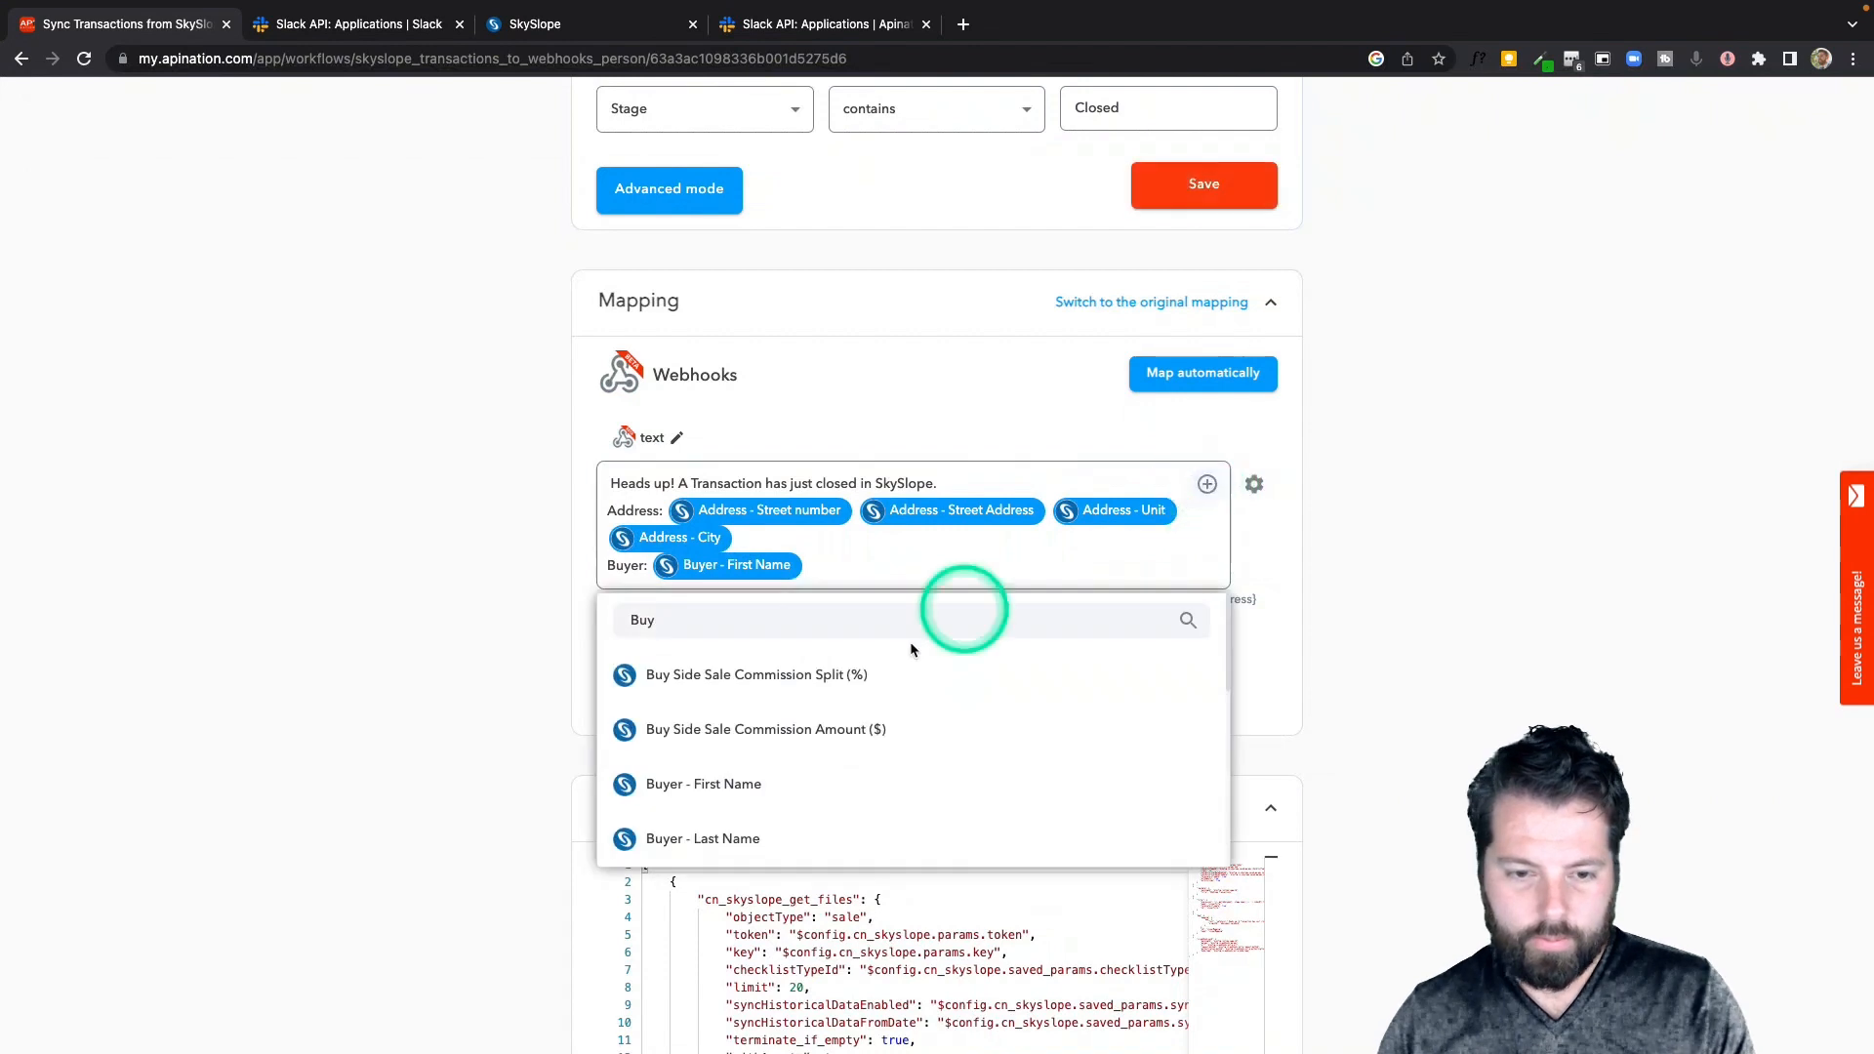
{"action": "left_click", "coordinate": [674, 837]}
Add a "Seller:" line containing the Seller - First Name and Seller - Last Name fields
{"action": "left_click", "coordinate": [999, 564]}
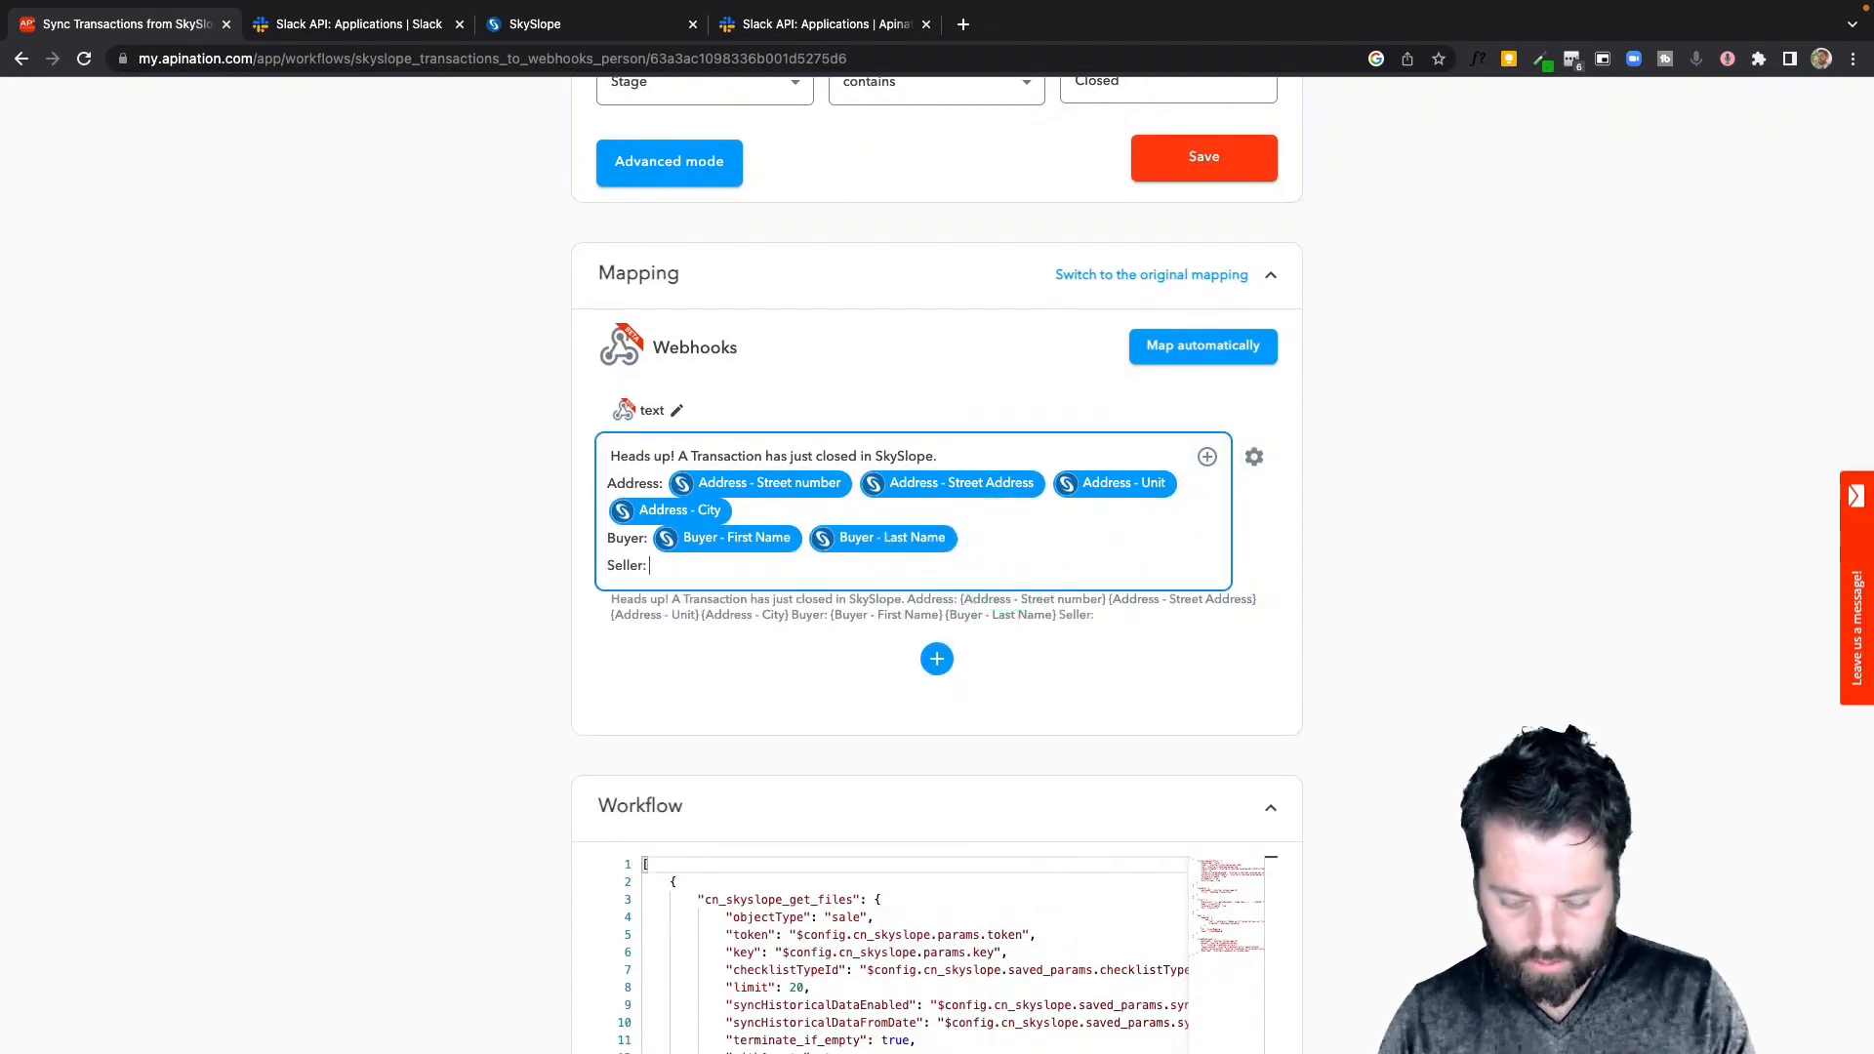
{"action": "left_click", "coordinate": [1206, 458]}
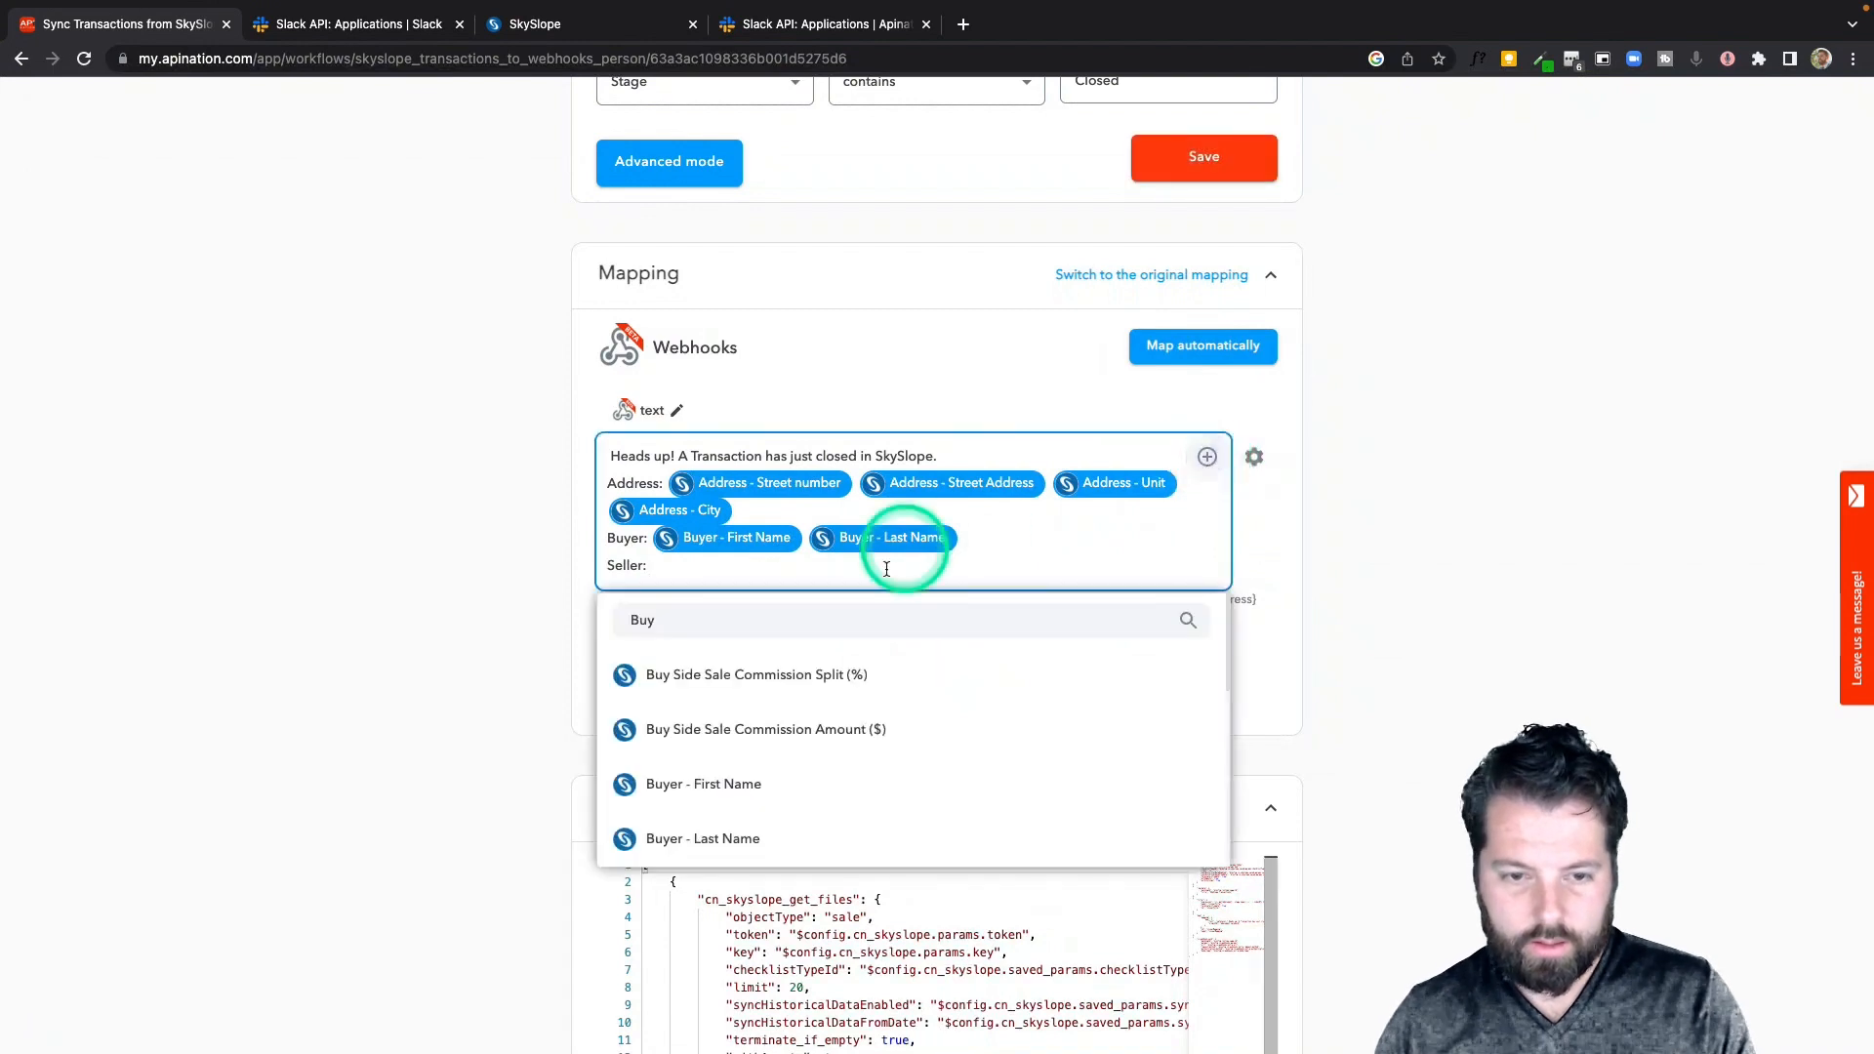
{"action": "double_click", "coordinate": [853, 619]}
{"action": "type", "text": "seller"}
{"action": "left_click", "coordinate": [820, 671]}
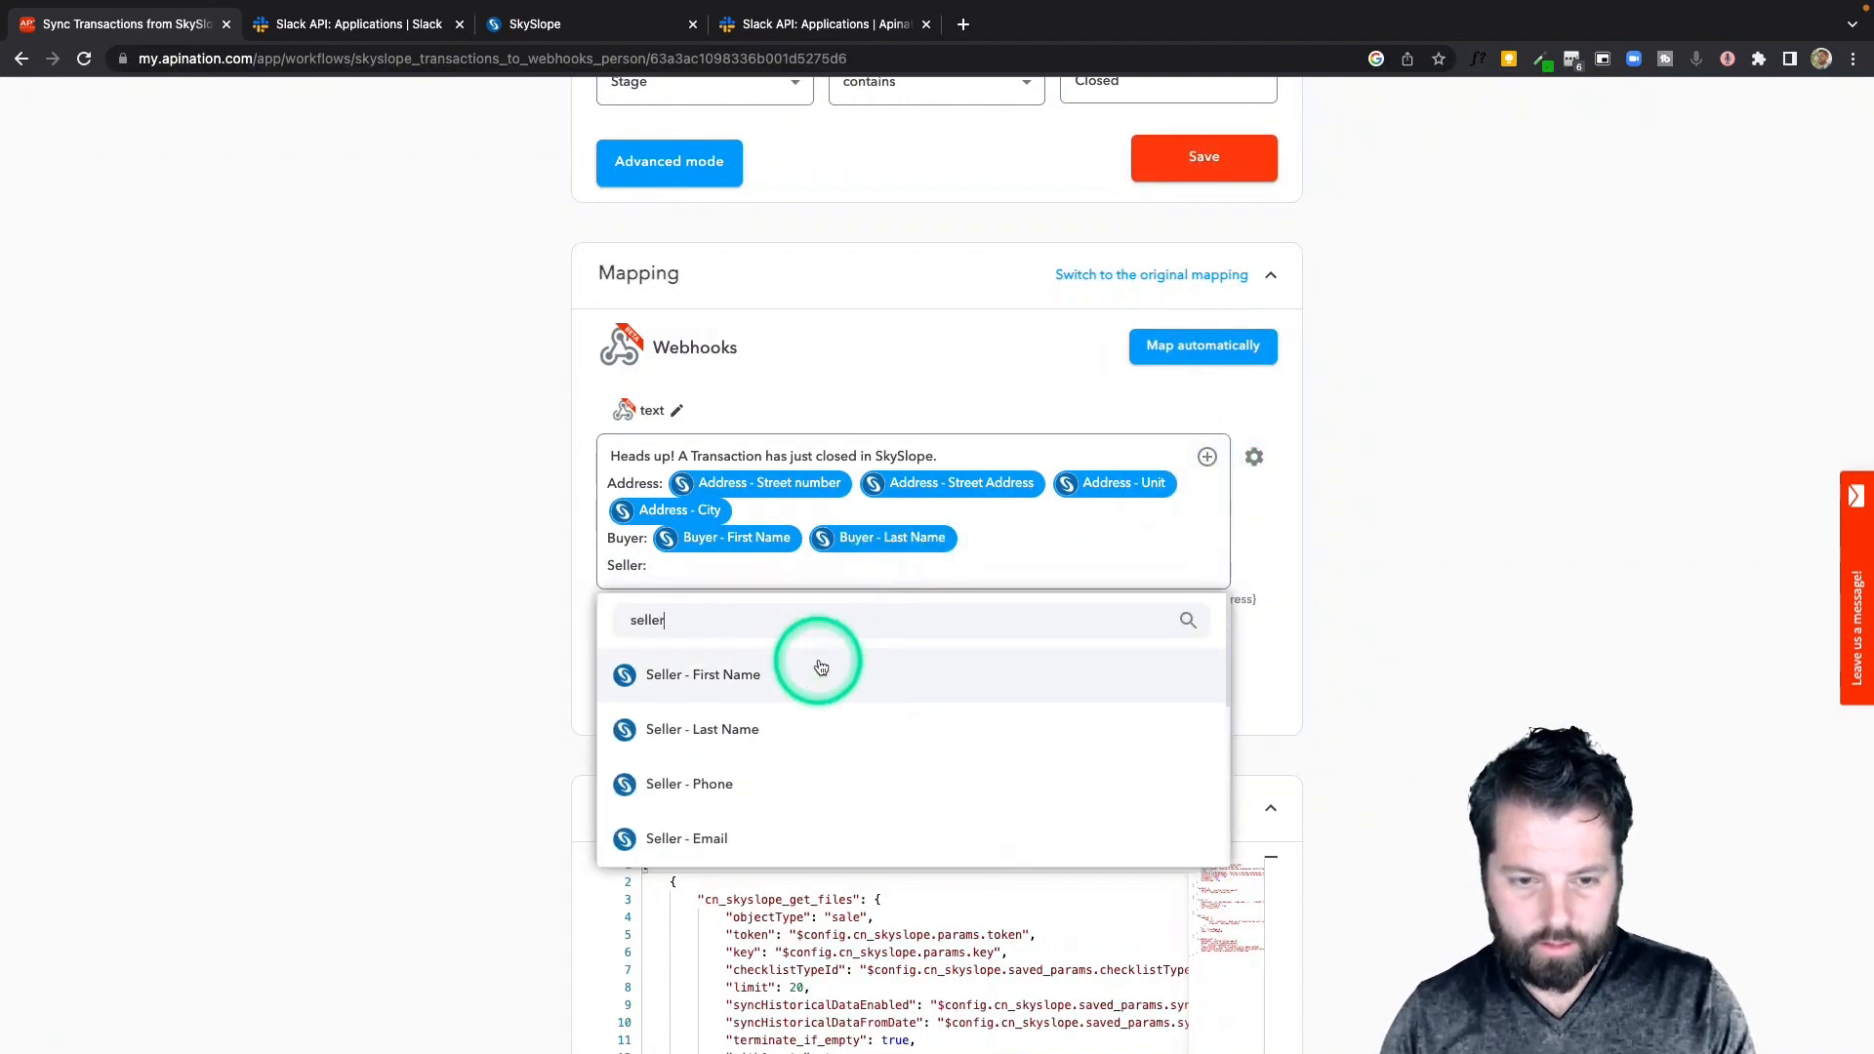
{"action": "left_click", "coordinate": [1206, 458]}
{"action": "left_click", "coordinate": [814, 745]}
{"action": "left_click", "coordinate": [1021, 542]}
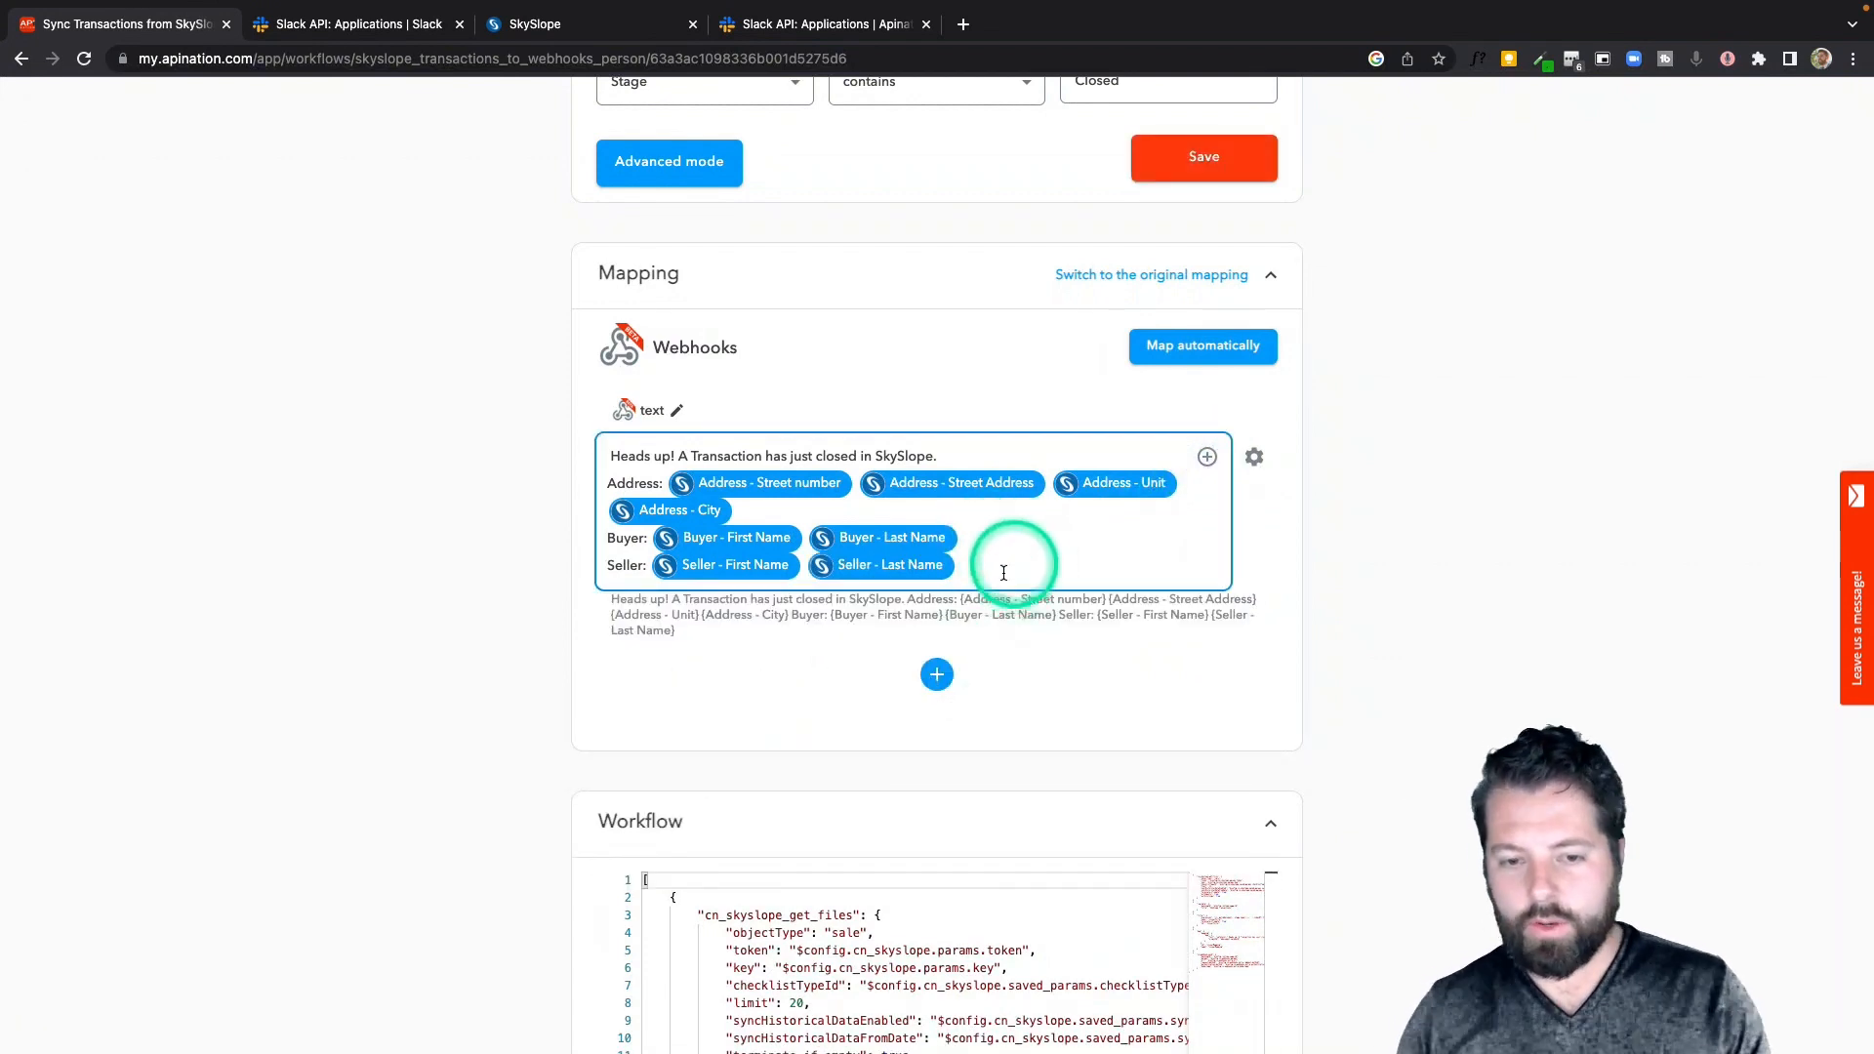
Search the SkySlope field list for a URL field without inserting one
{"action": "key", "text": "Return"}
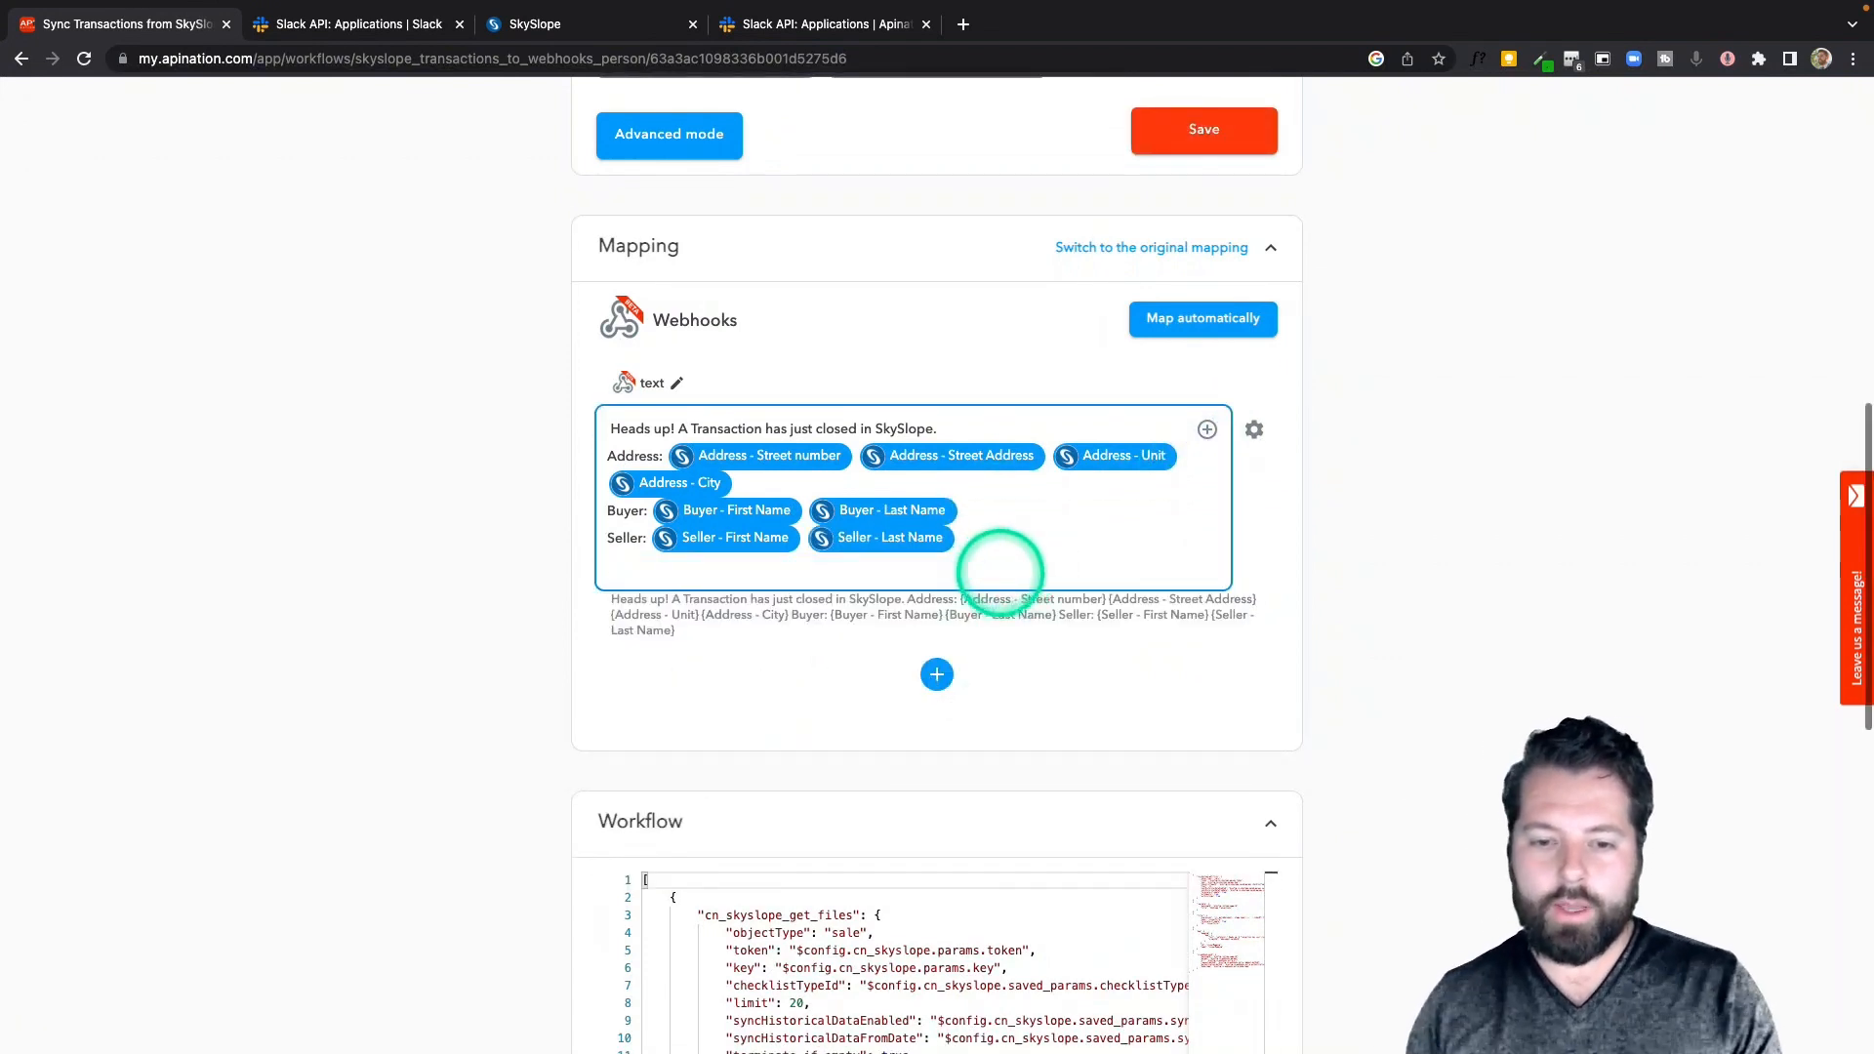
{"action": "left_click", "coordinate": [1209, 432]}
{"action": "left_click", "coordinate": [884, 610]}
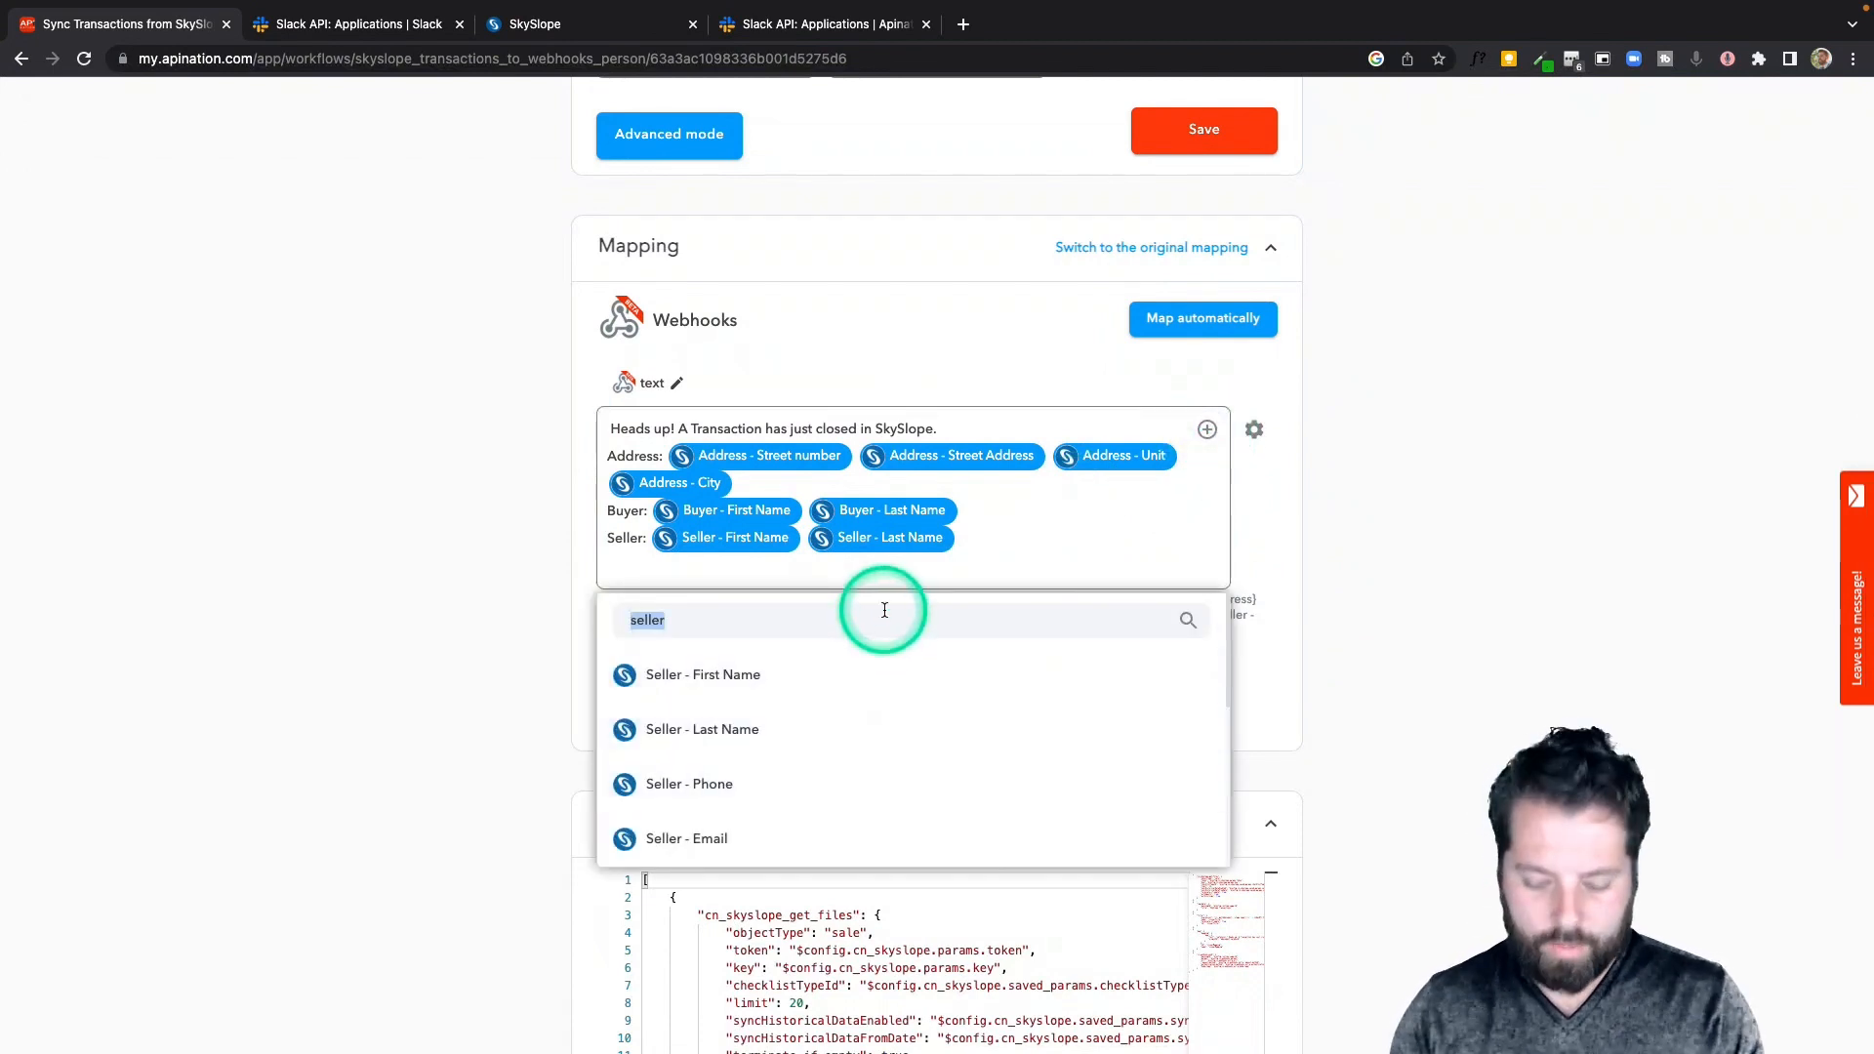
{"action": "type", "text": "url"}
{"action": "key", "text": "BackSpace"}
{"action": "key", "text": "BackSpace"}
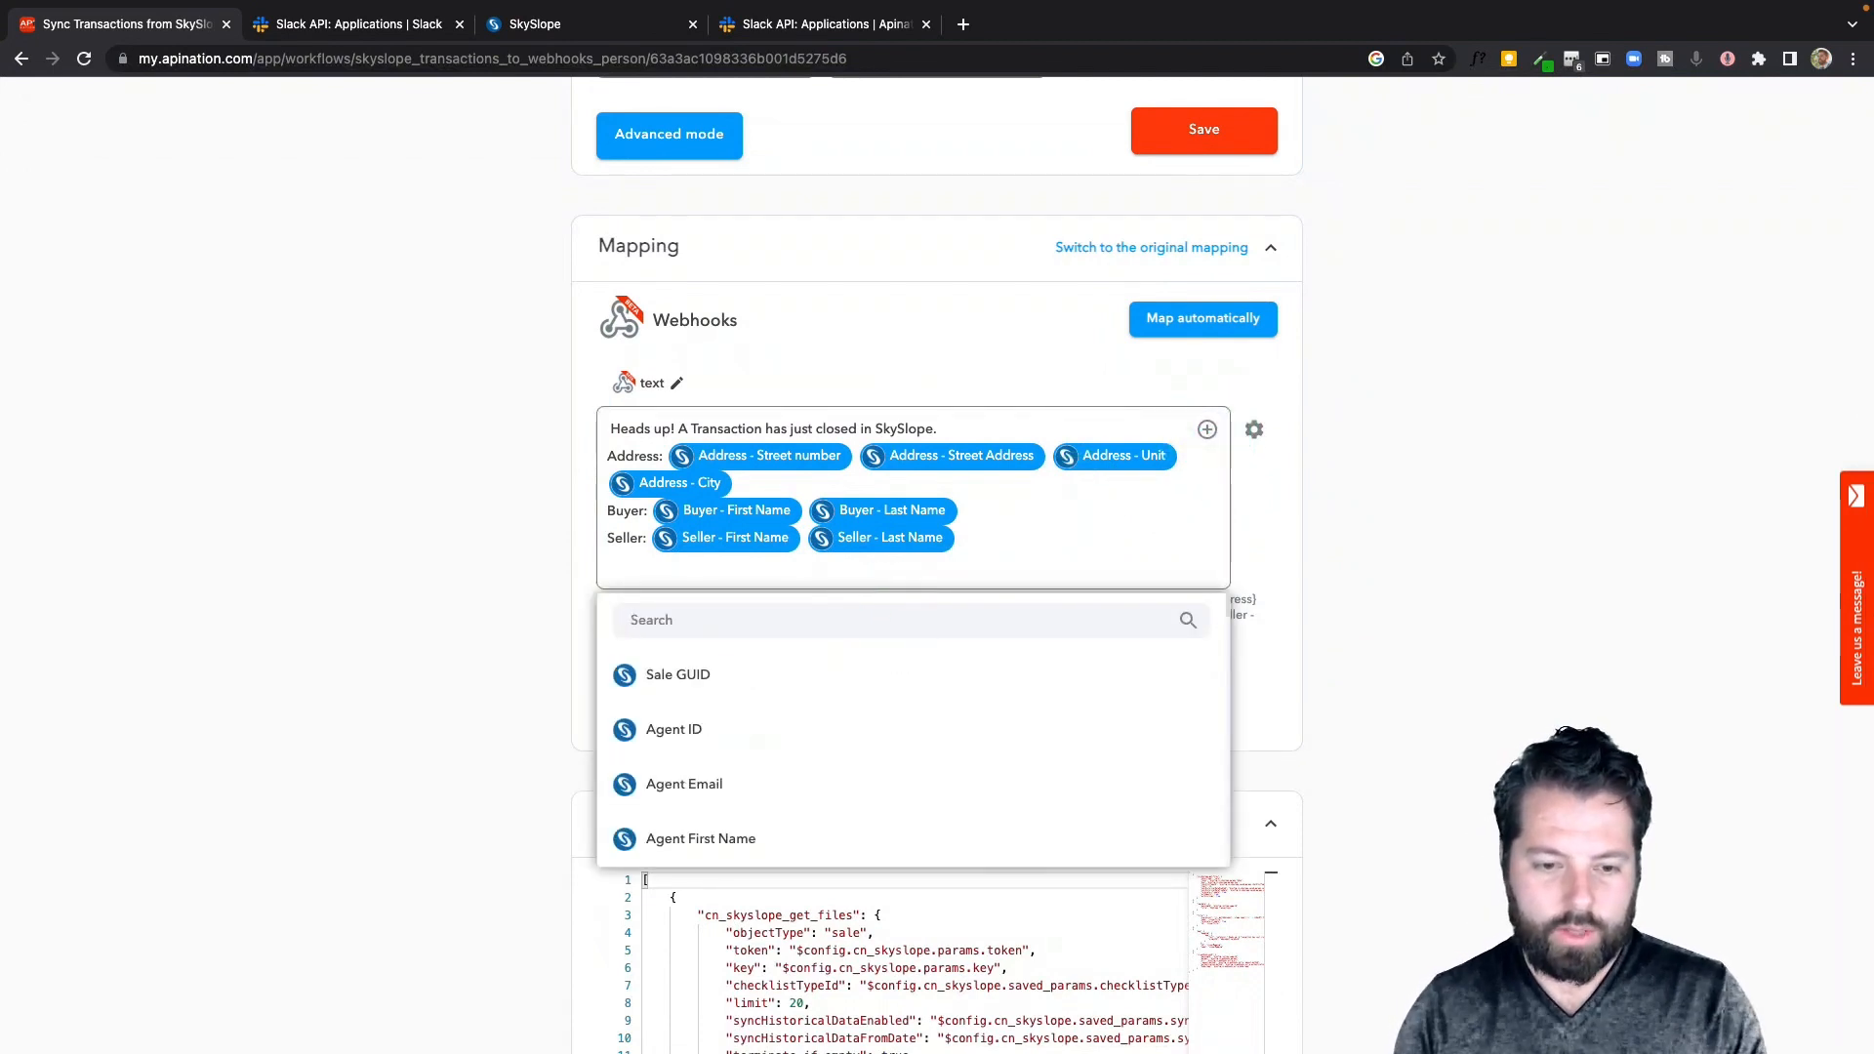
{"action": "left_click", "coordinate": [1130, 606]}
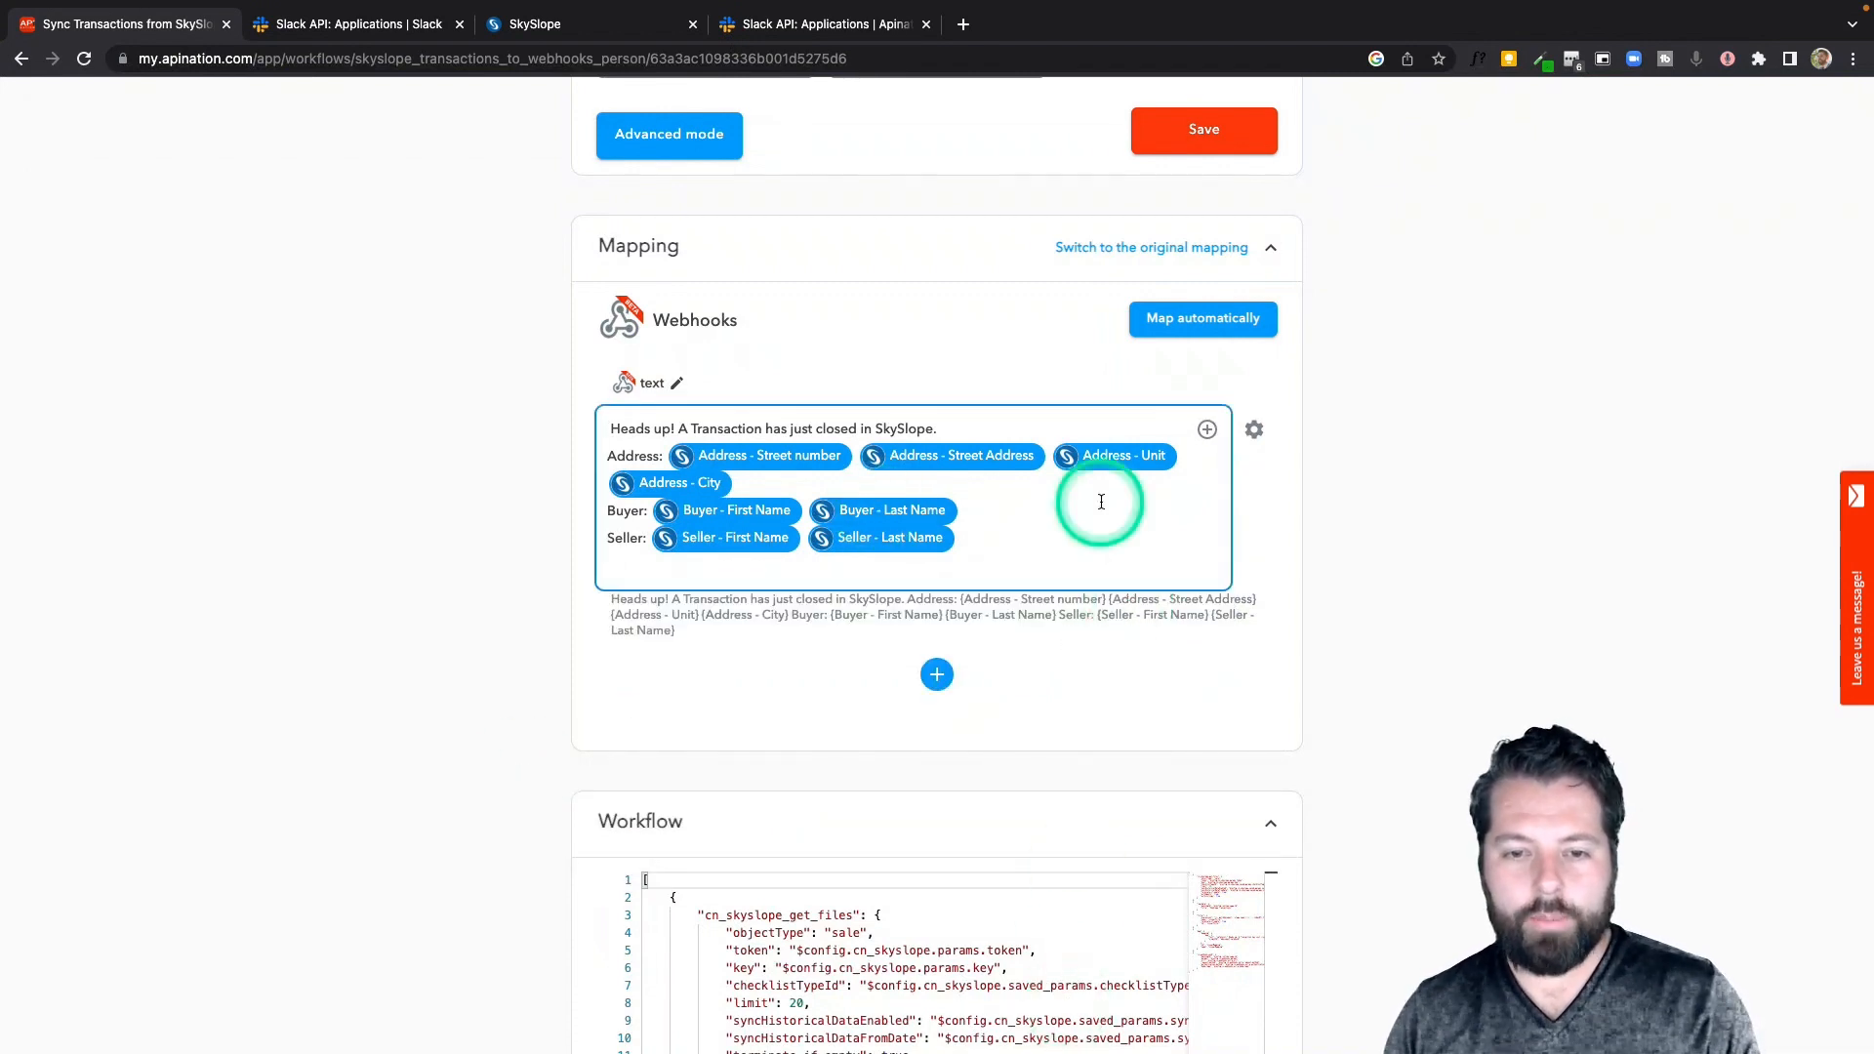
Turn the sync on and return to its settings
{"action": "scroll", "coordinate": [1101, 502], "scroll_direction": "up", "scroll_amount": 10}
{"action": "left_click", "coordinate": [953, 352]}
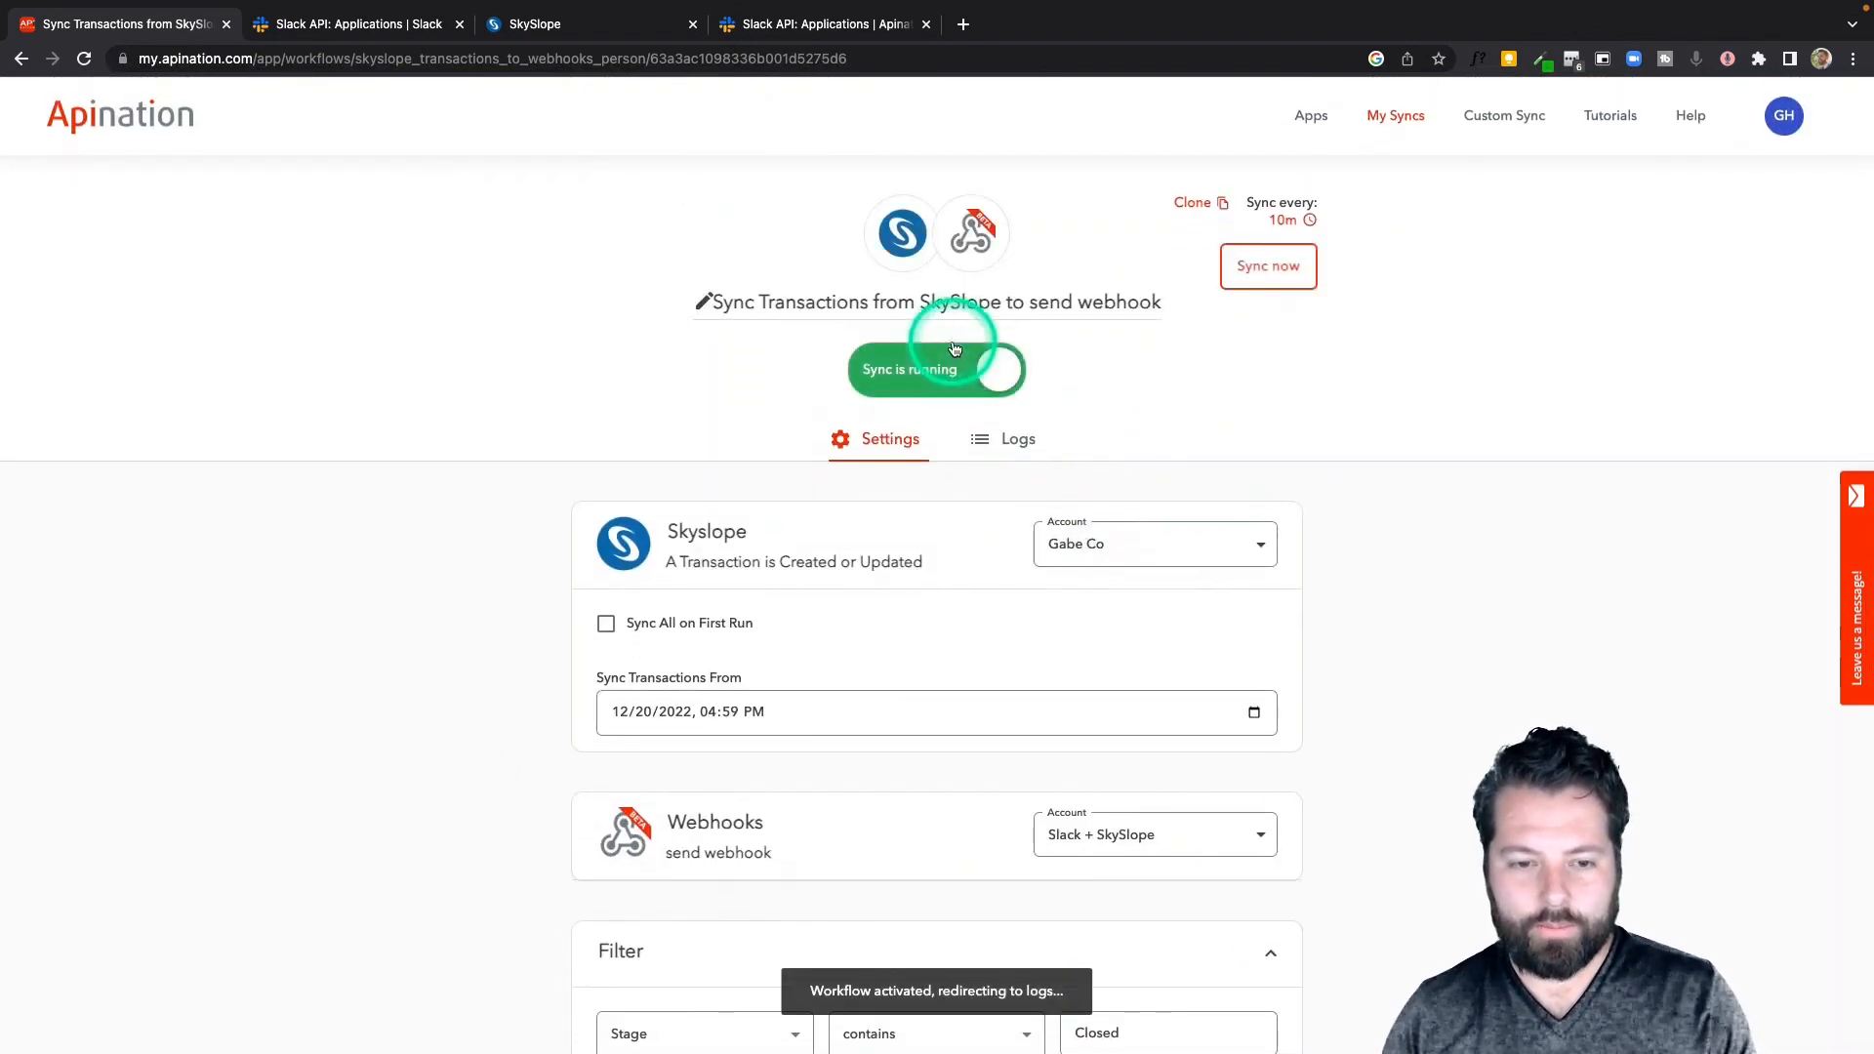
{"action": "left_click", "coordinate": [881, 441]}
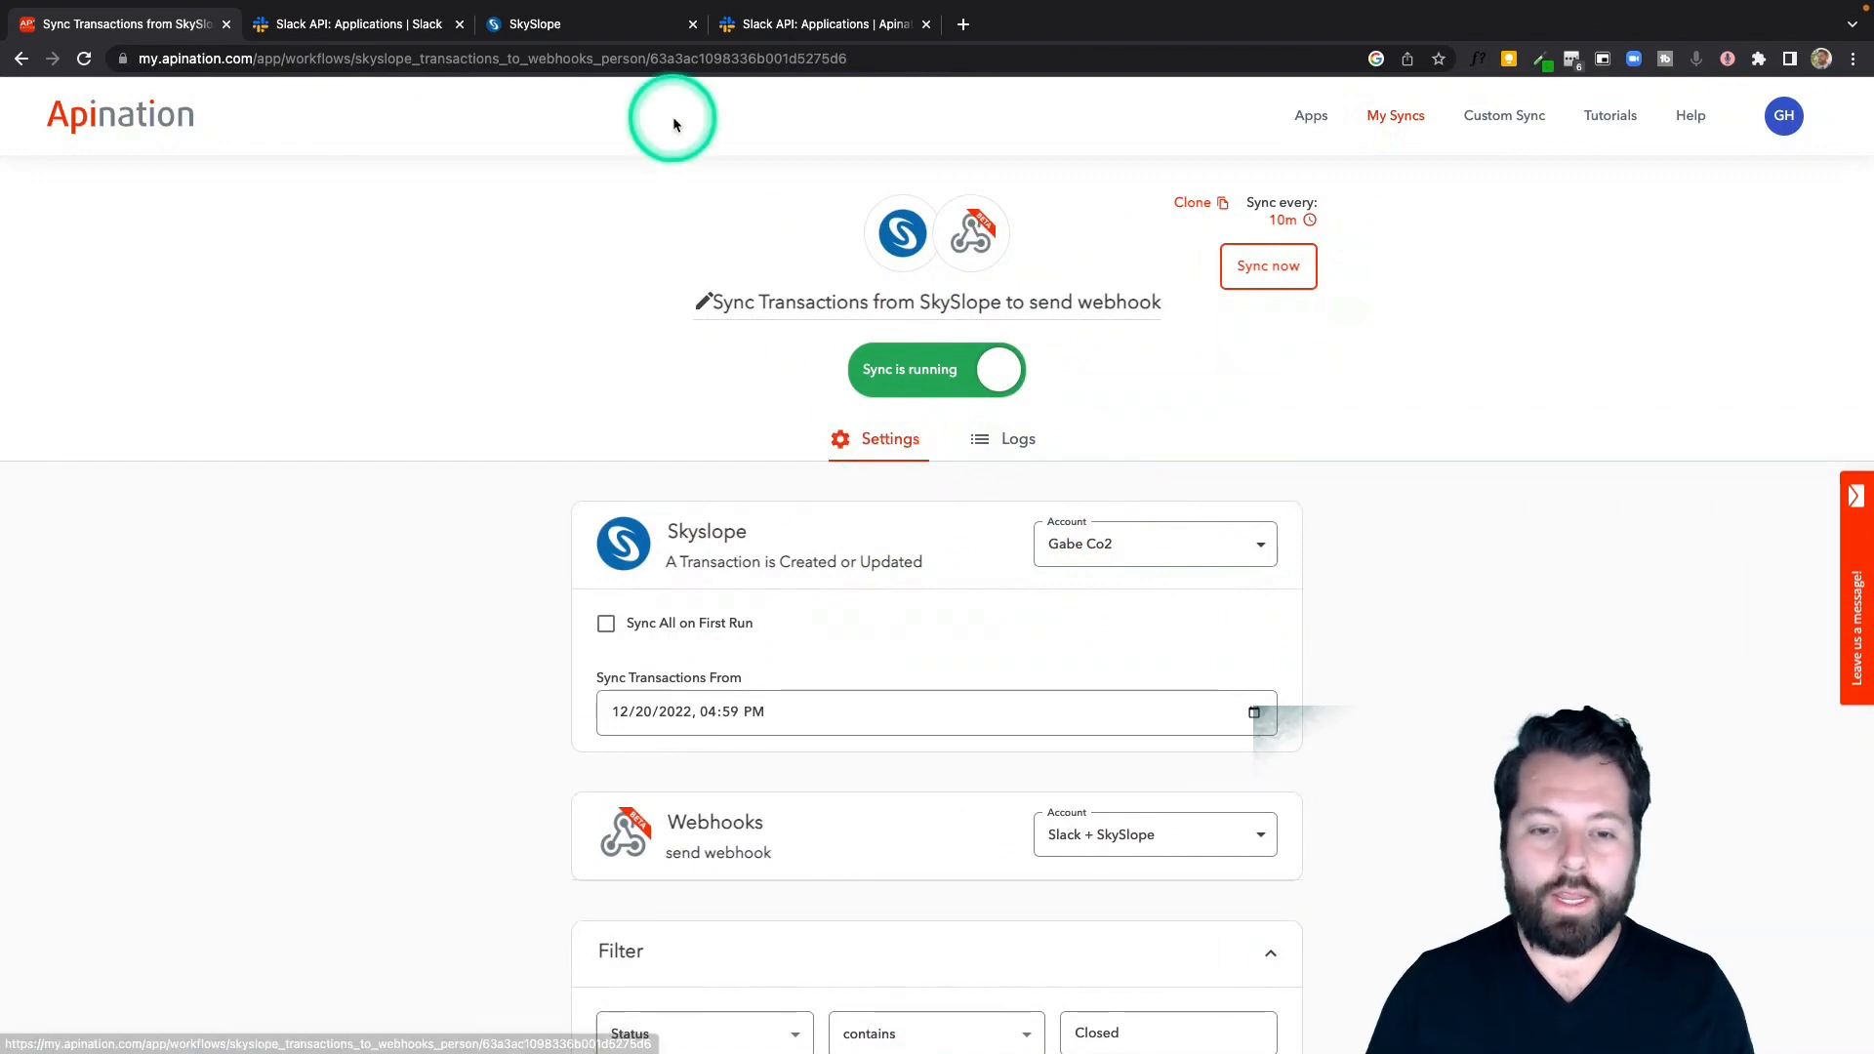
{"action": "left_click", "coordinate": [564, 29]}
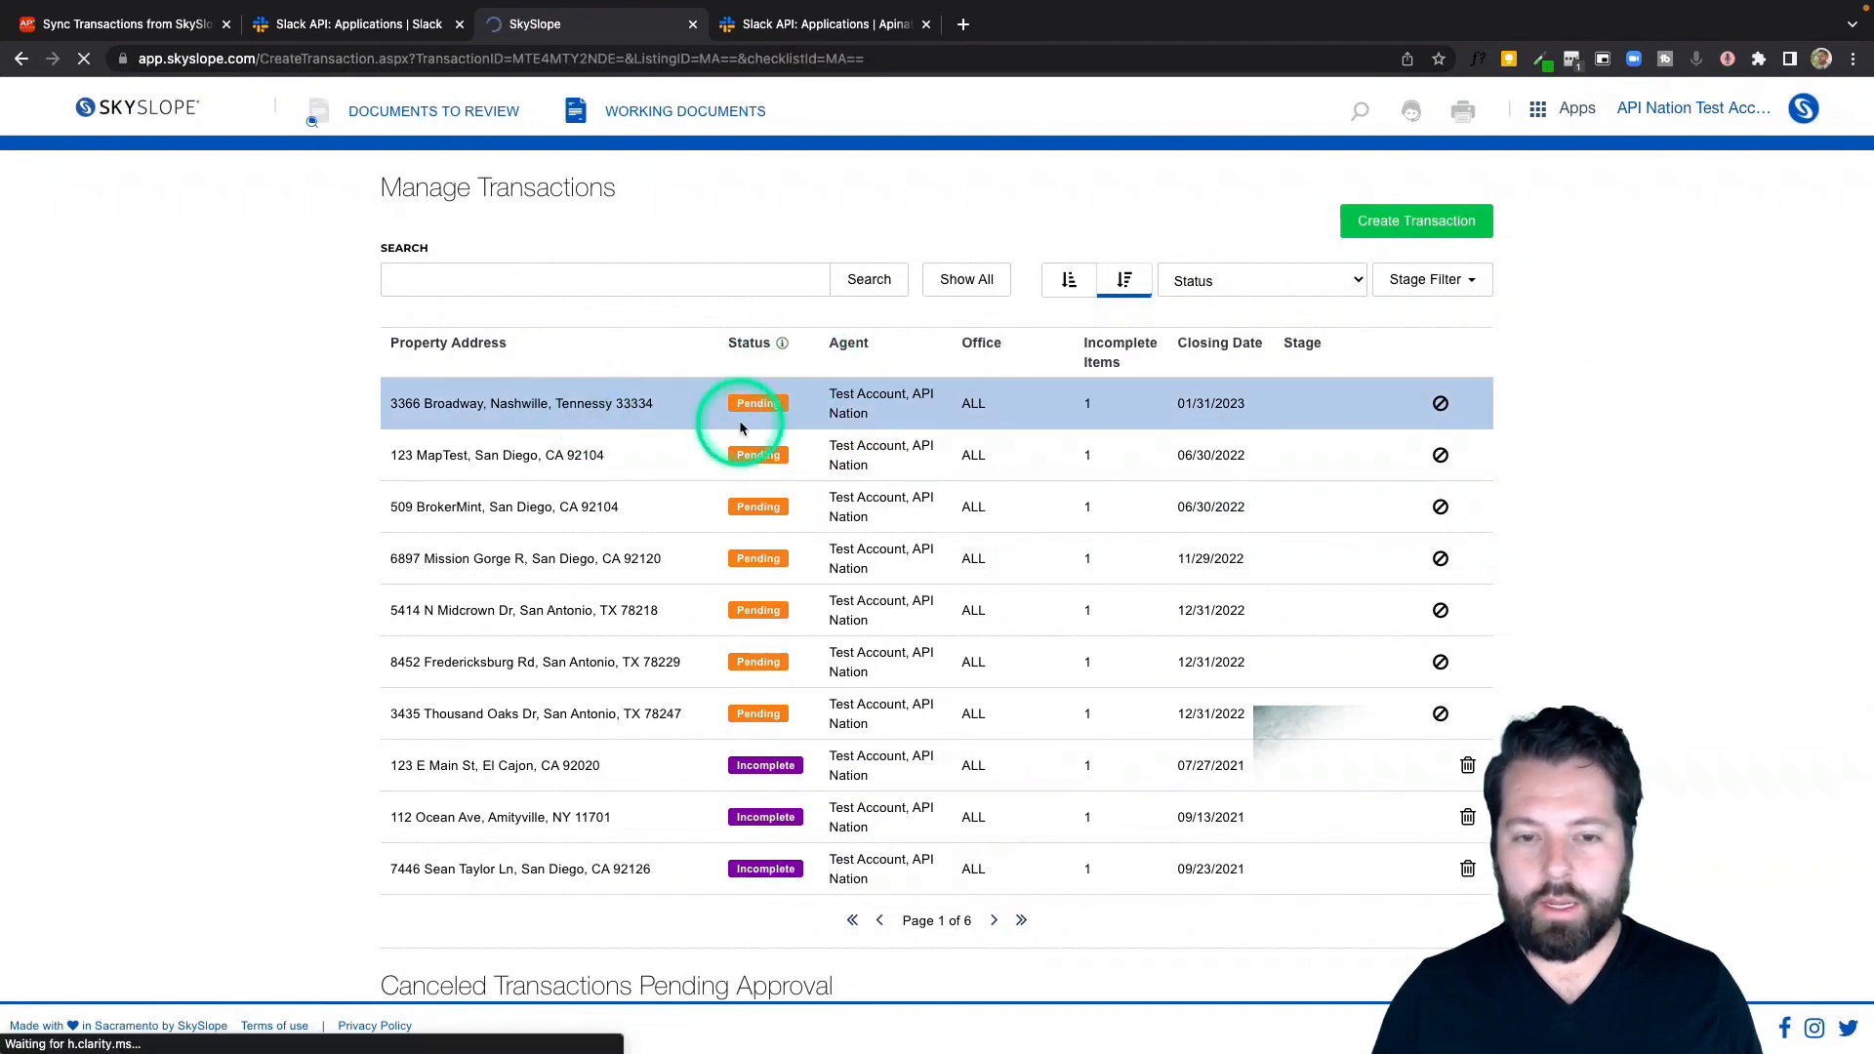
{"action": "left_click", "coordinate": [752, 414]}
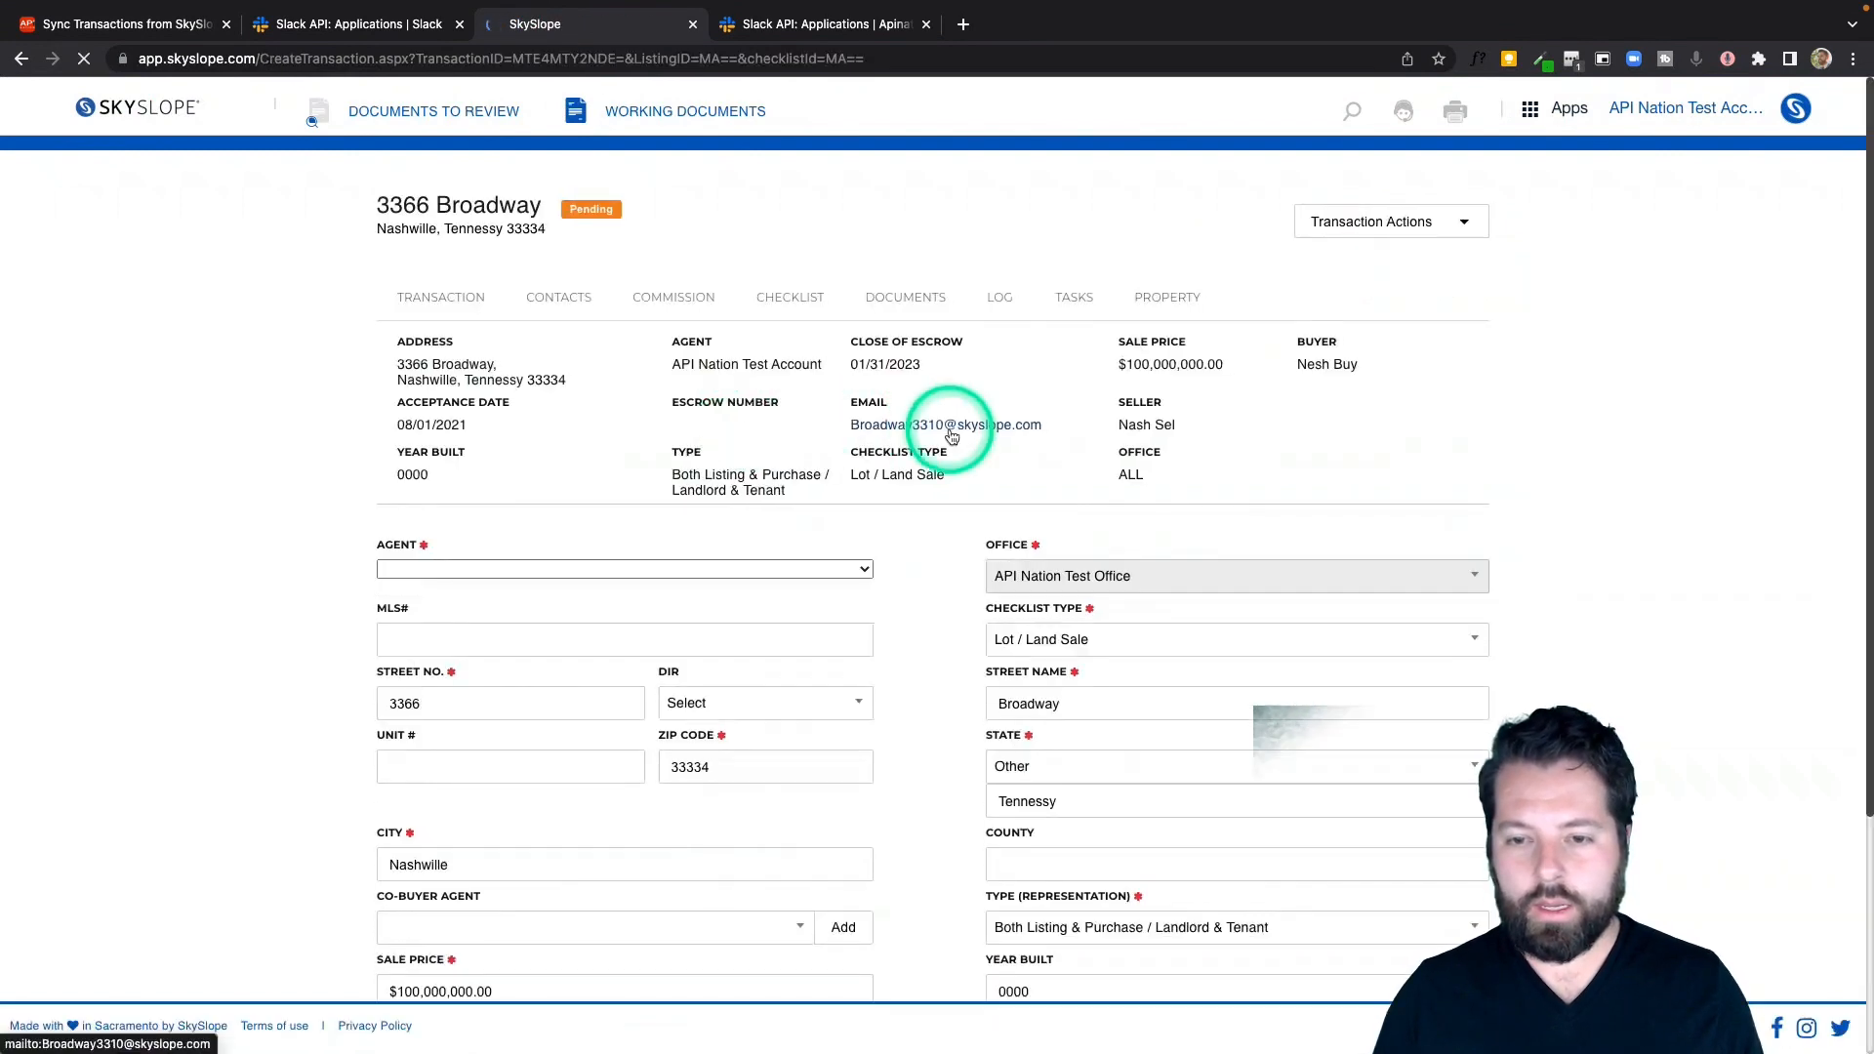
{"action": "left_click", "coordinate": [1422, 219]}
{"action": "left_click", "coordinate": [1387, 350]}
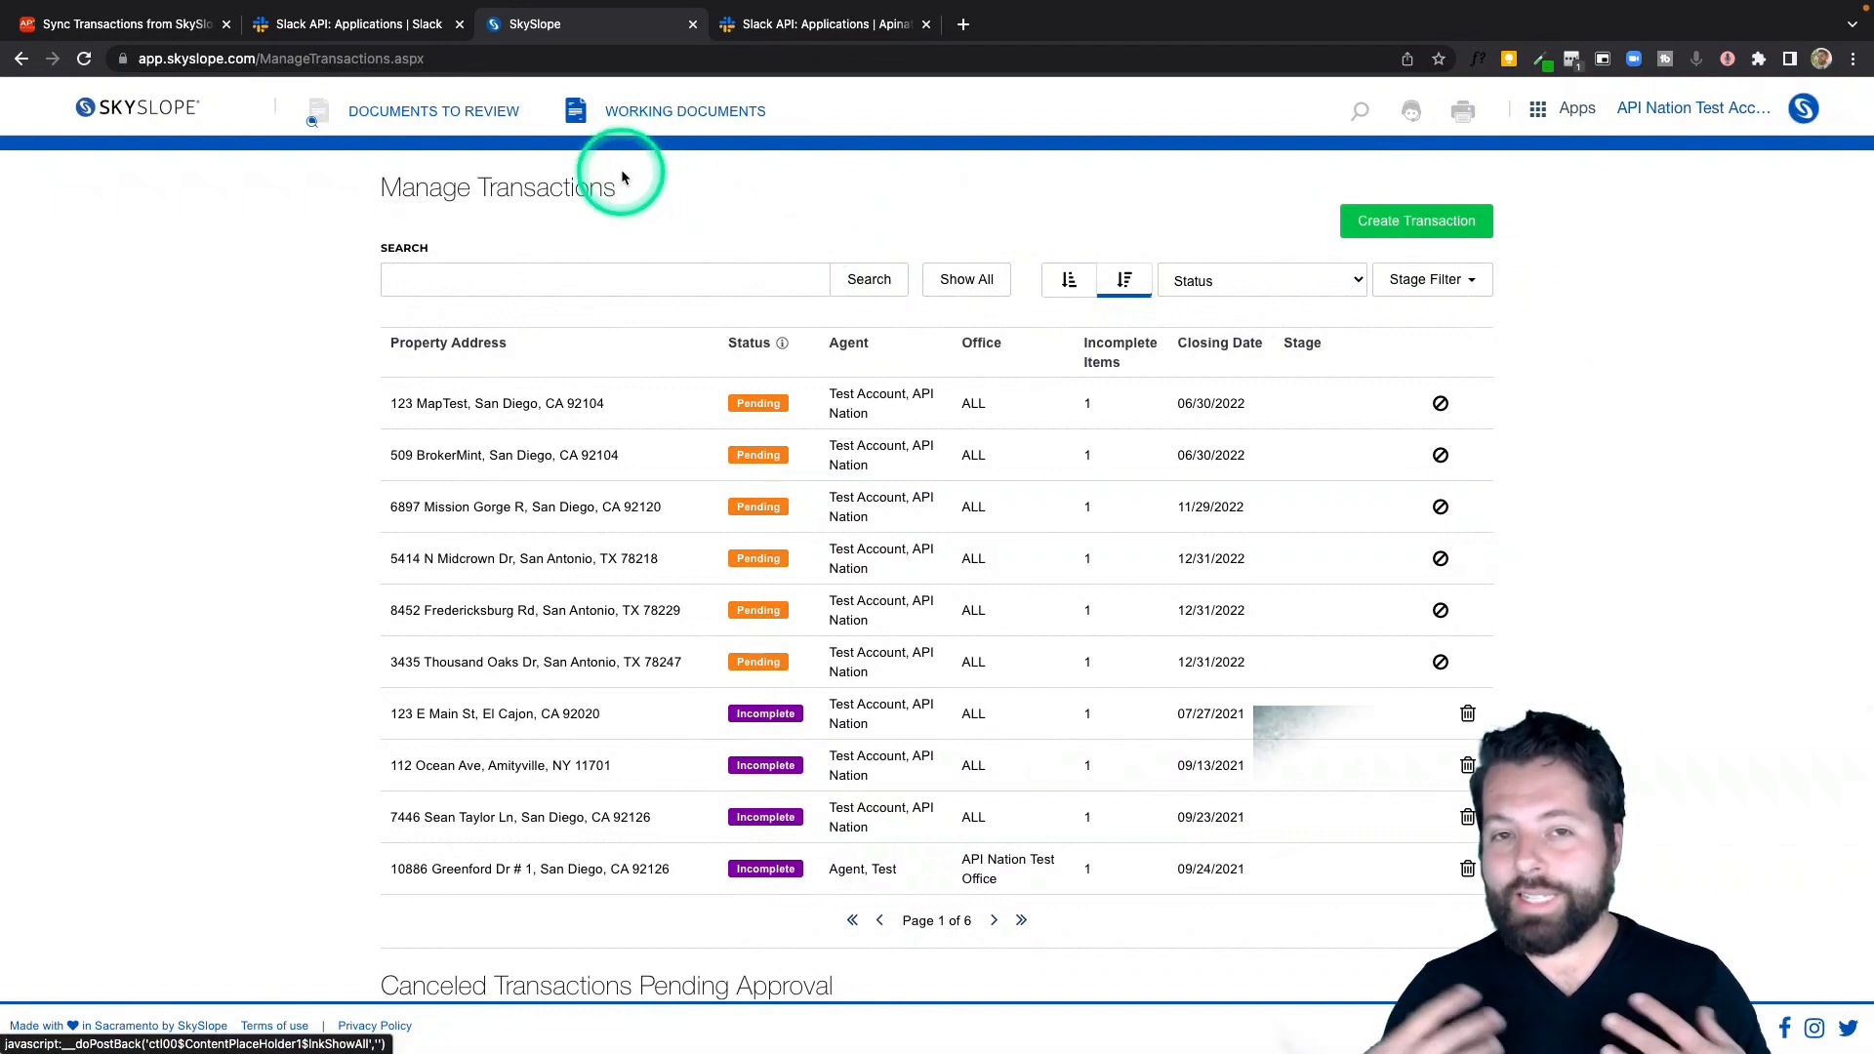
Open the ernestwebhooktest Slack channel and examine the newest closed-transaction message
{"action": "left_click", "coordinate": [449, 102]}
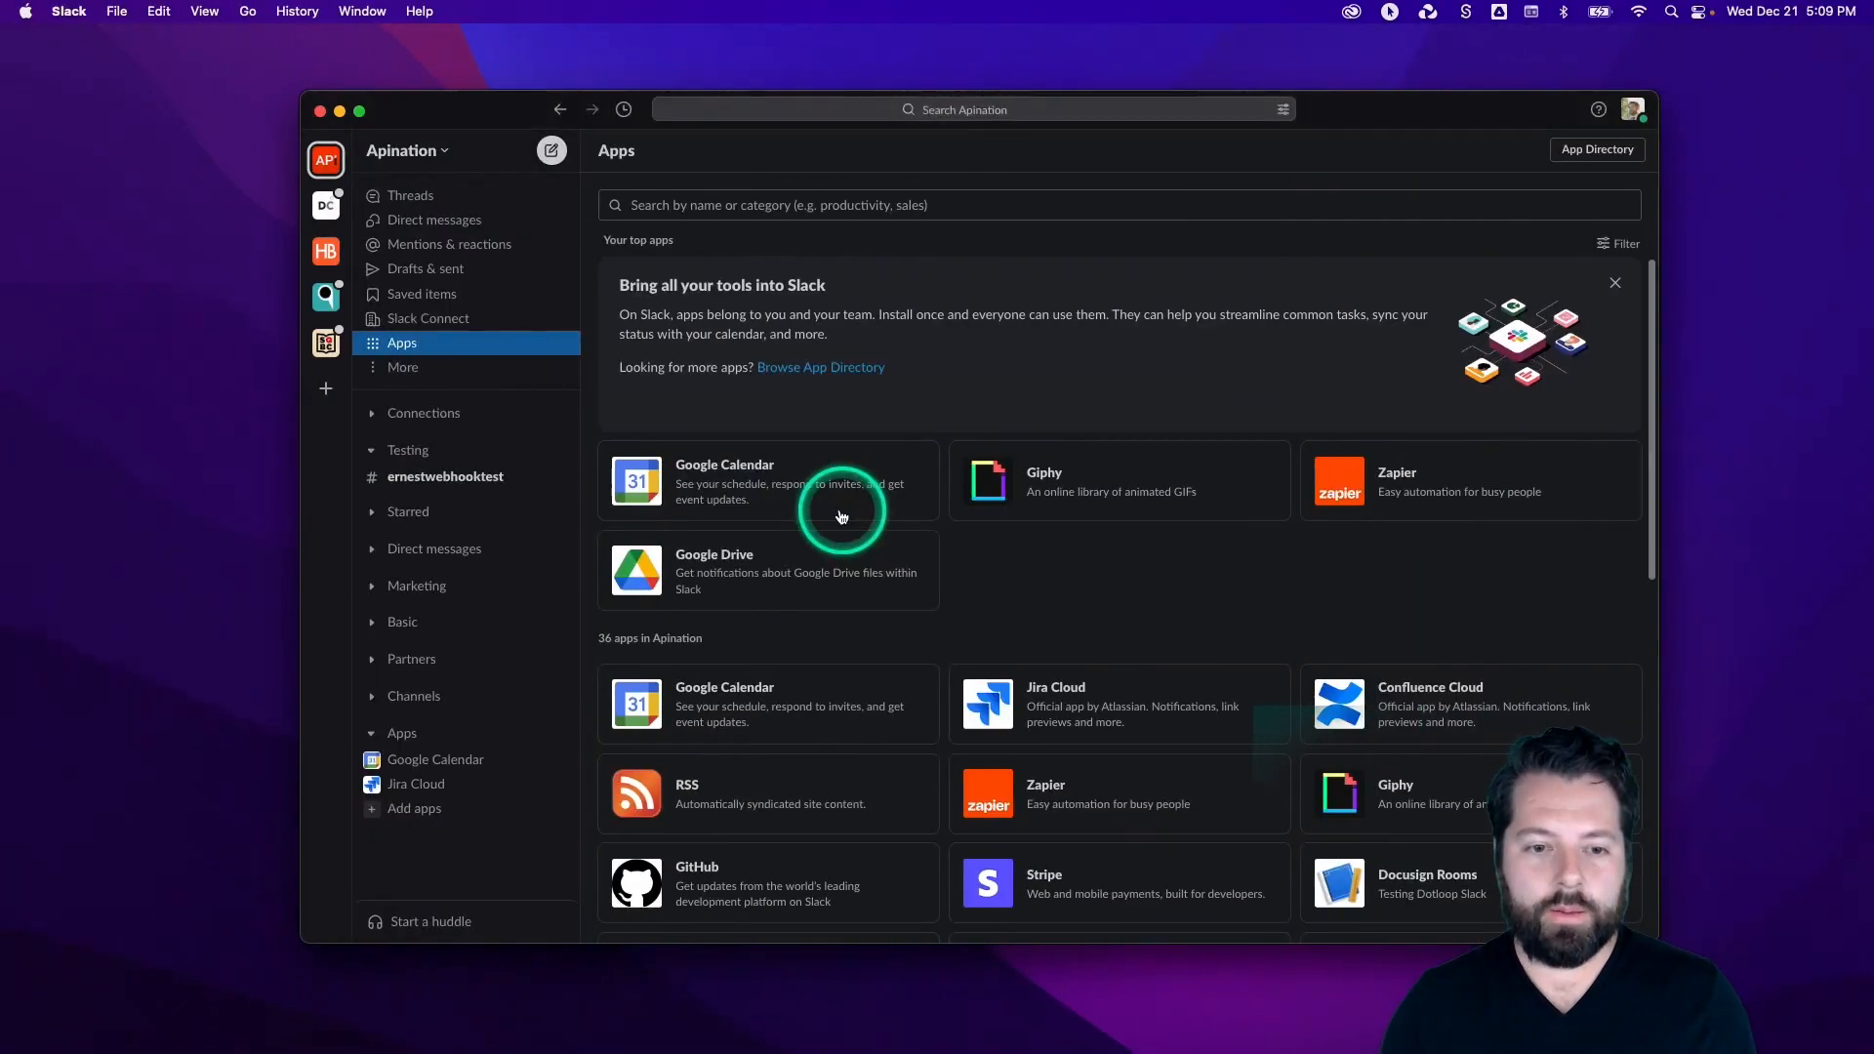
{"action": "left_click", "coordinate": [438, 480]}
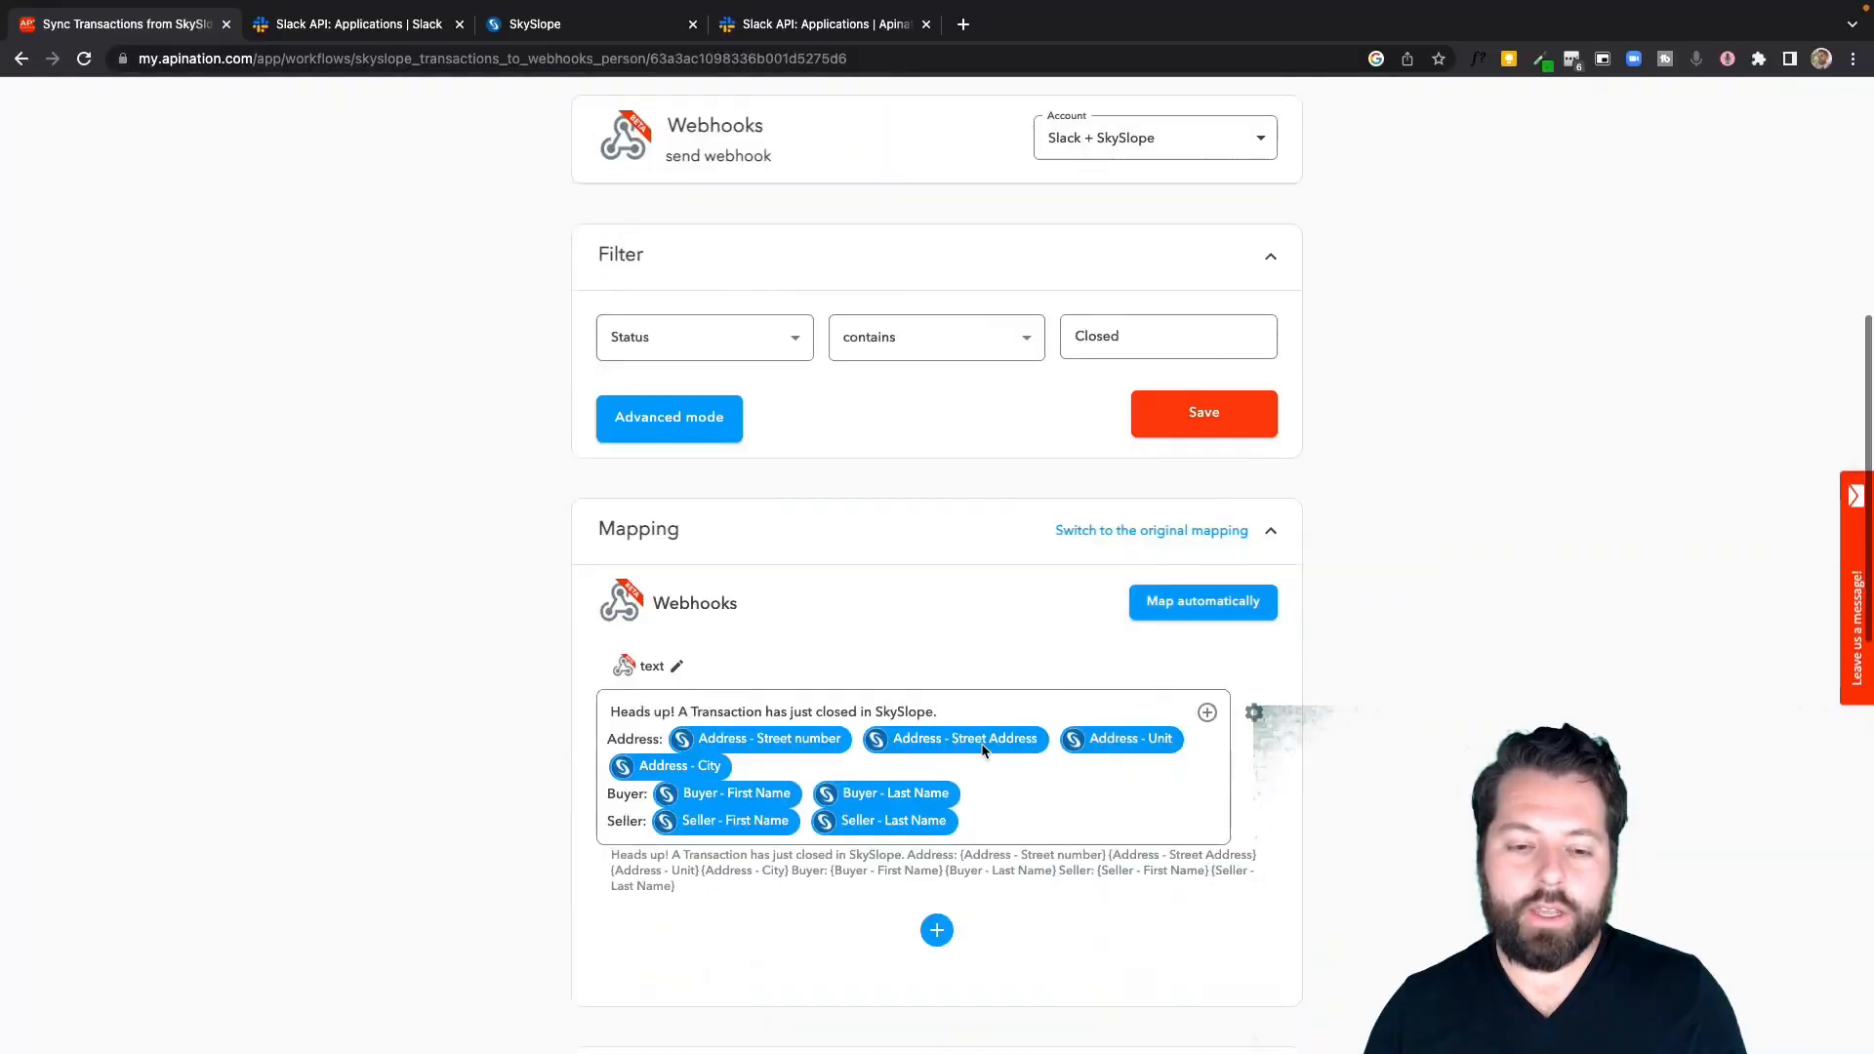
{"action": "scroll", "coordinate": [937, 585], "scroll_direction": "down", "scroll_amount": 5}
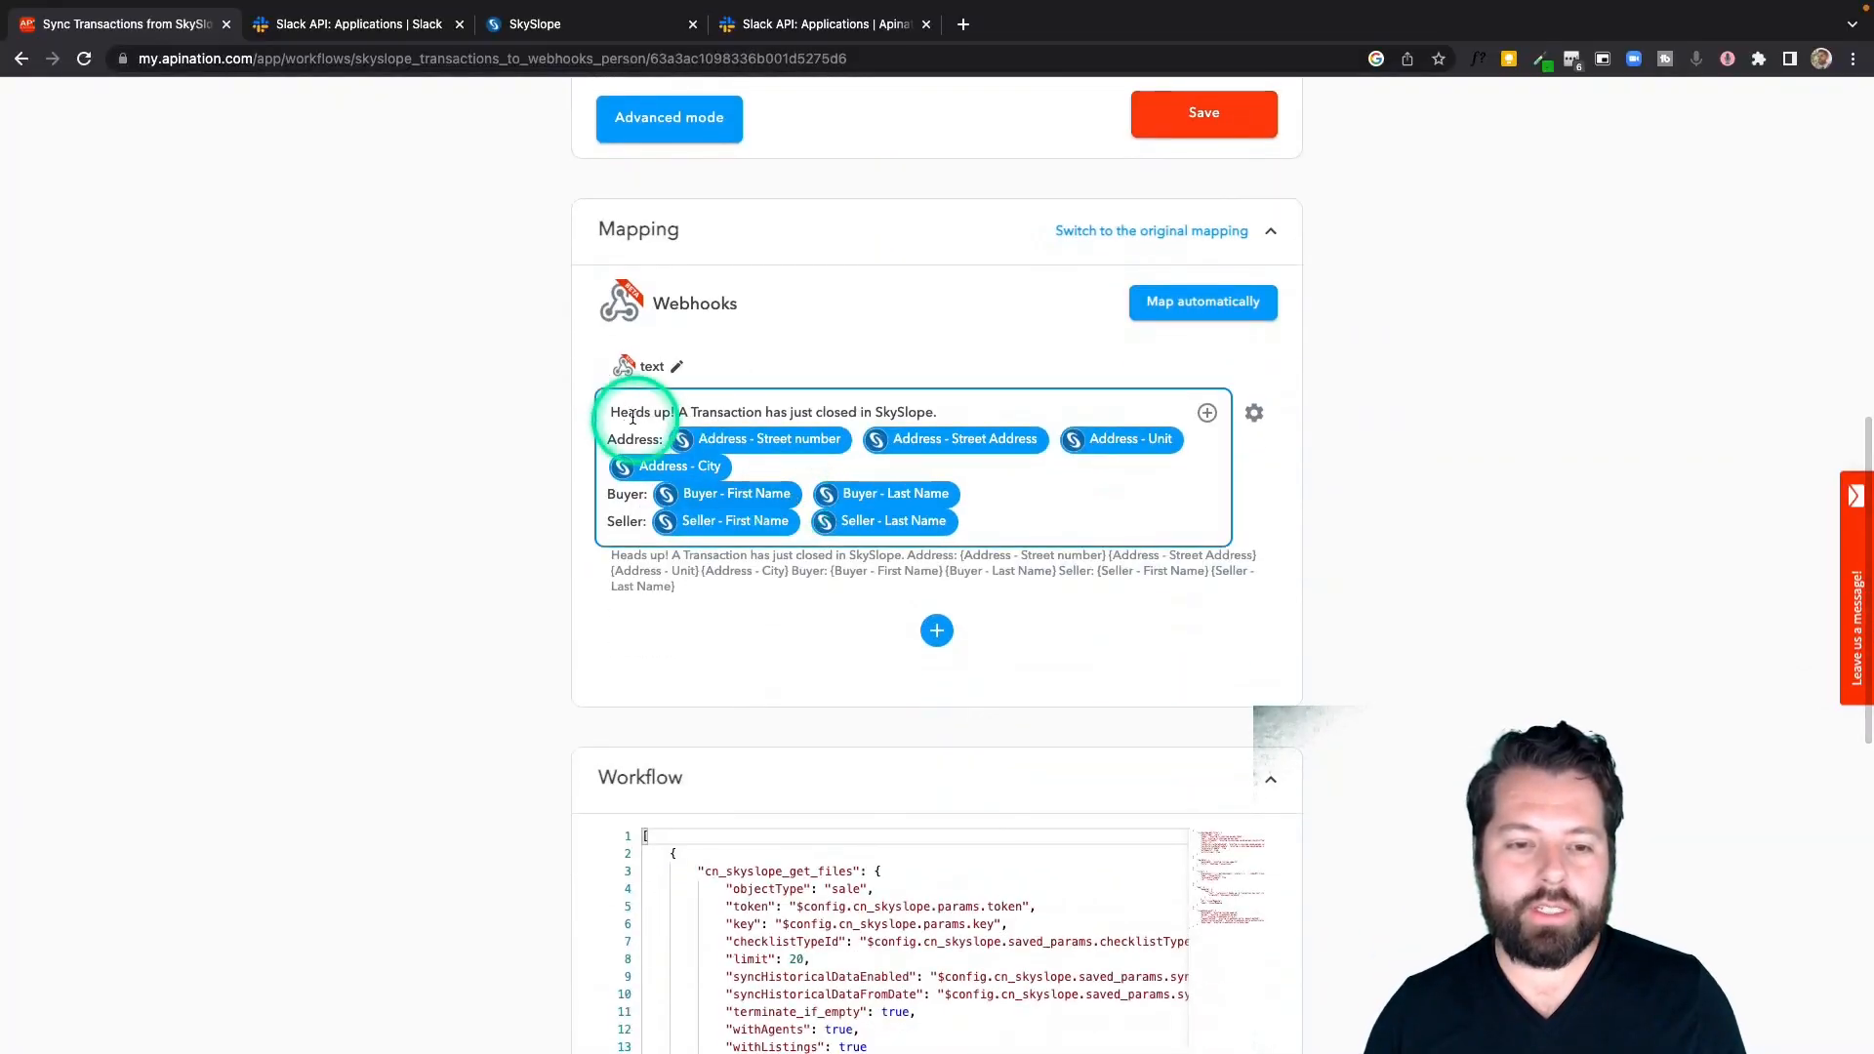
{"action": "scroll", "coordinate": [645, 421], "scroll_direction": "up", "scroll_amount": 2}
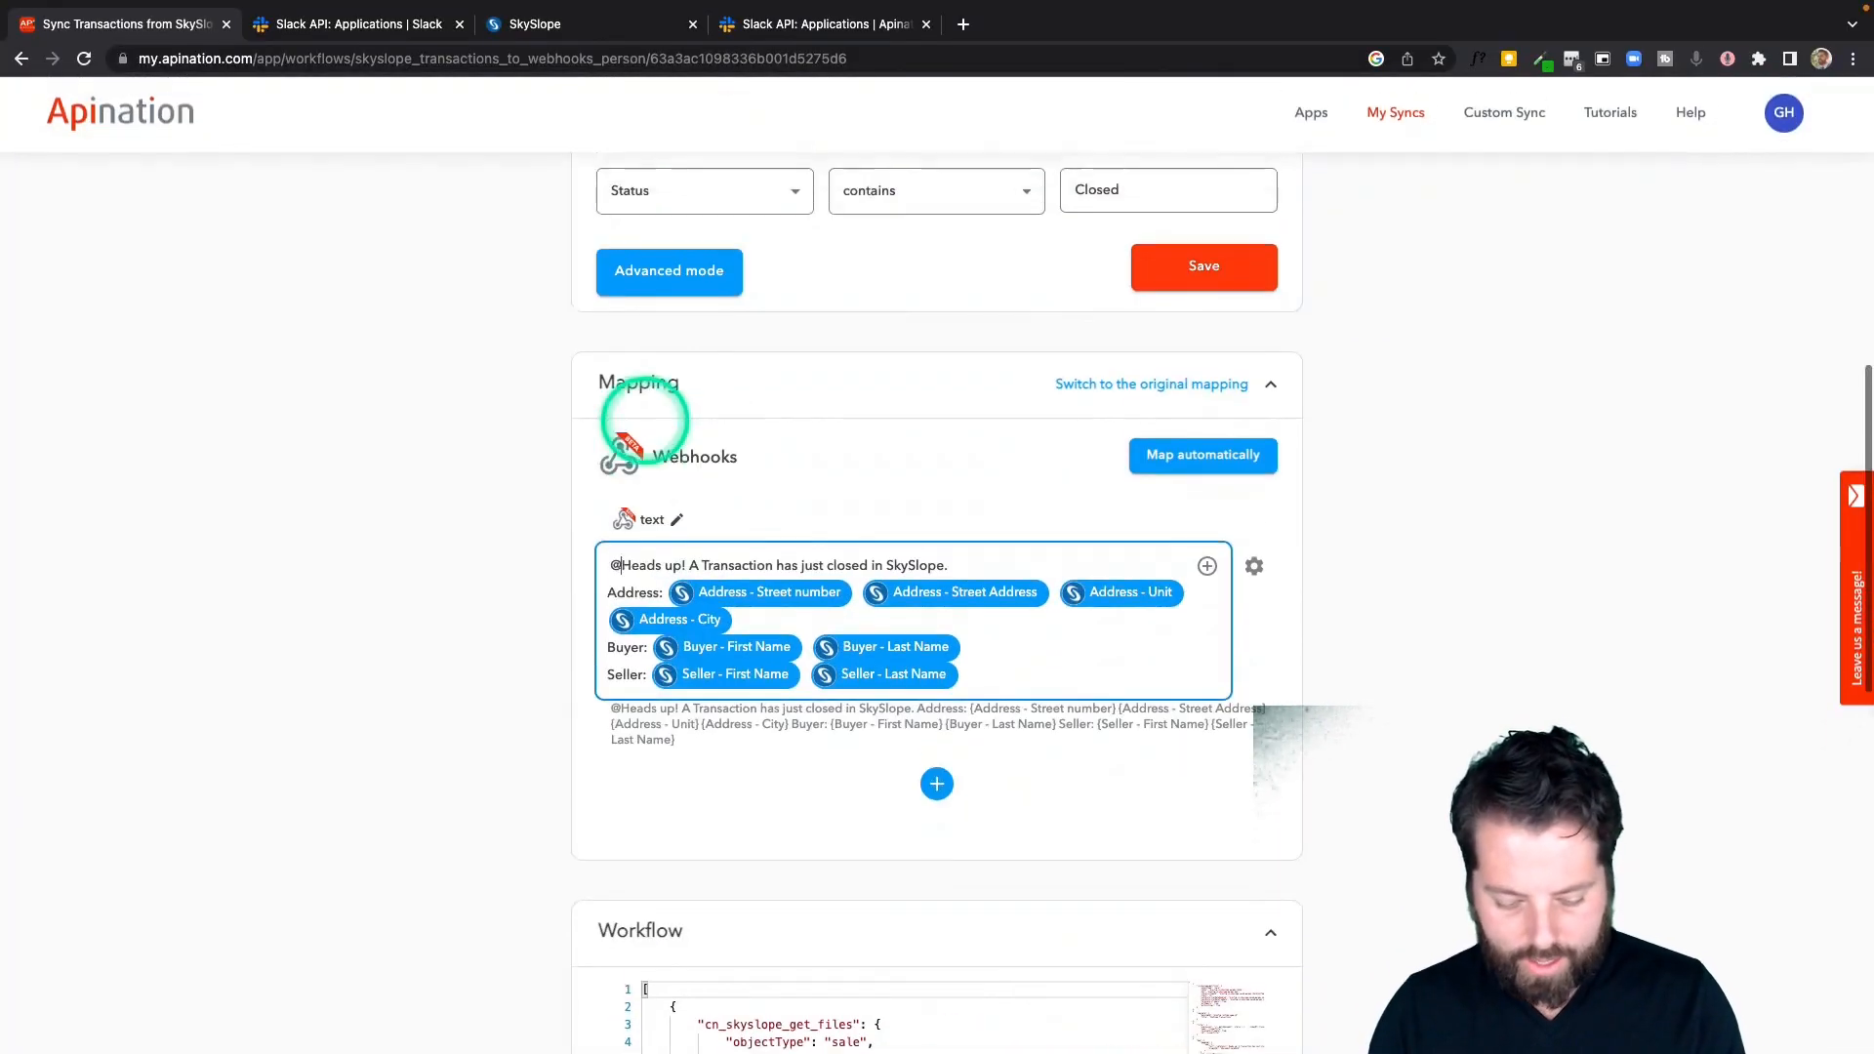
{"action": "type", "text": "@here"}
{"action": "key", "text": "BackSpace"}
{"action": "key", "text": "BackSpace"}
{"action": "key", "text": "BackSpace"}
{"action": "key", "text": "BackSpace"}
{"action": "type", "text": "all"}
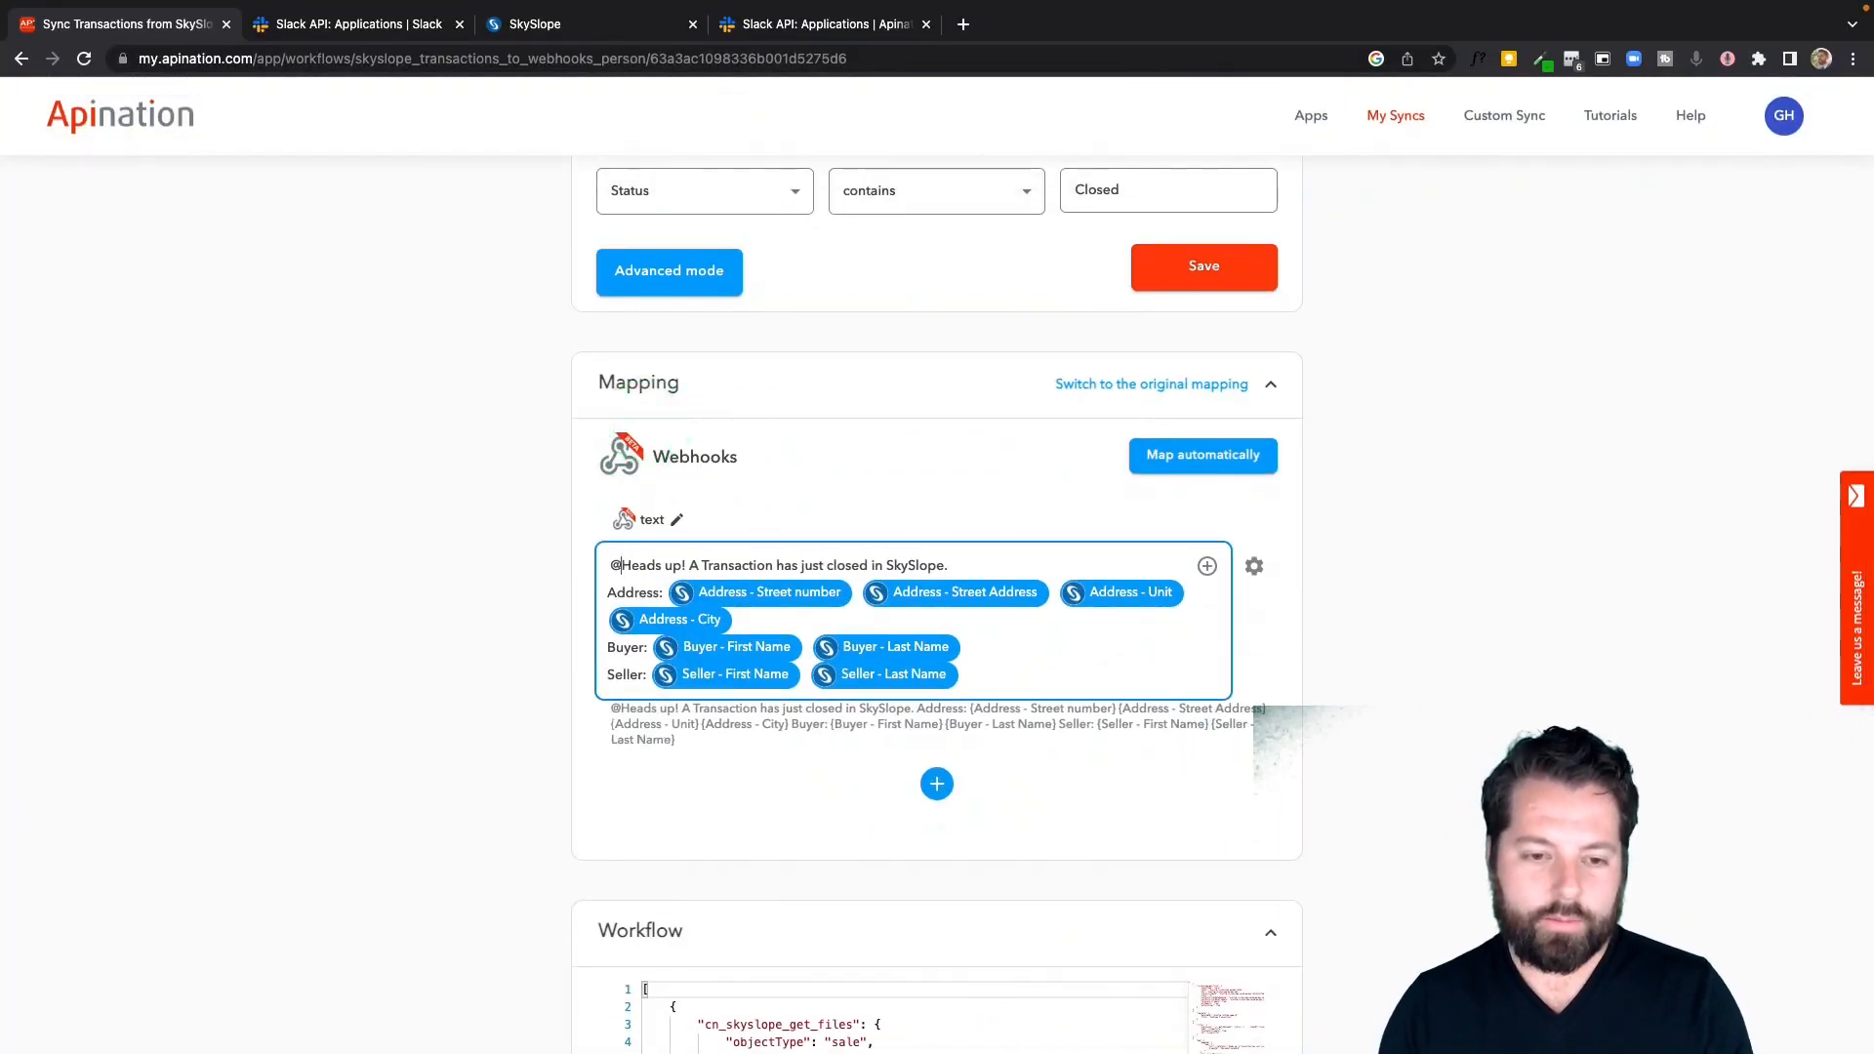
{"action": "key", "text": "BackSpace"}
{"action": "key", "text": "BackSpace"}
{"action": "key", "text": "BackSpace"}
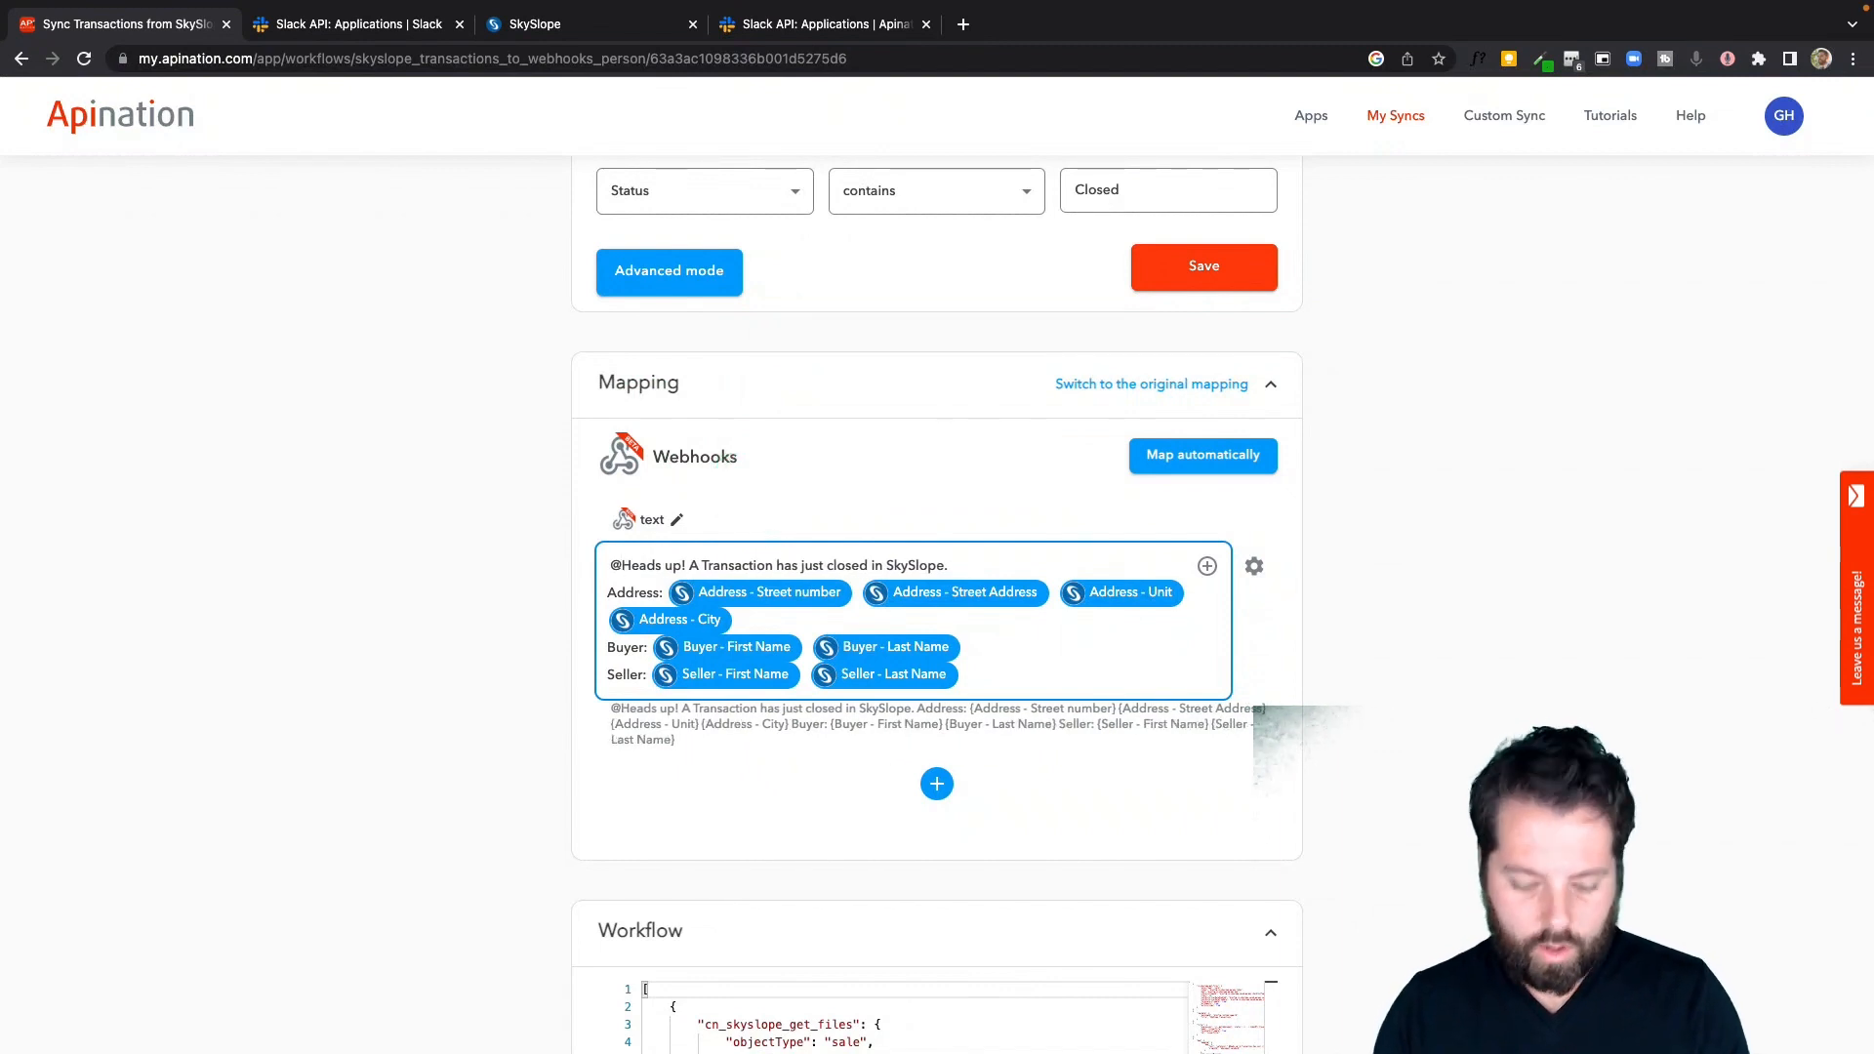